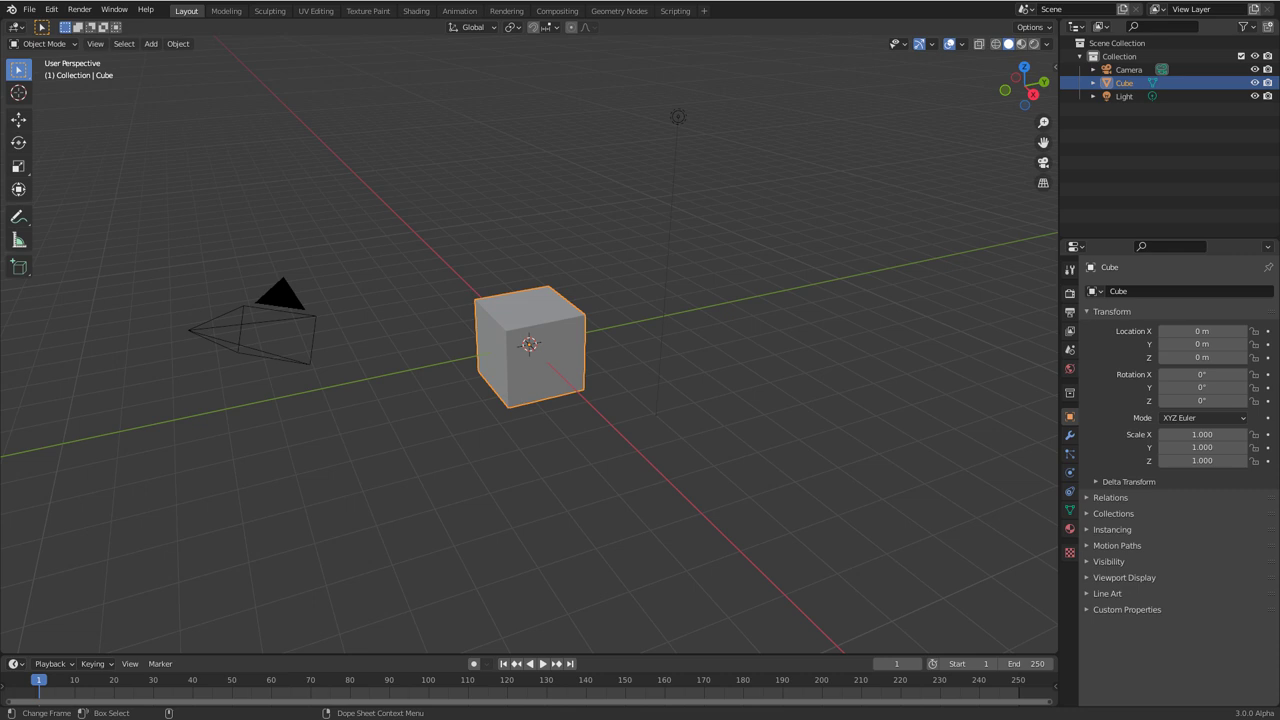
Delete the default cube from the scene.
click(546, 437)
click(550, 394)
key(x)
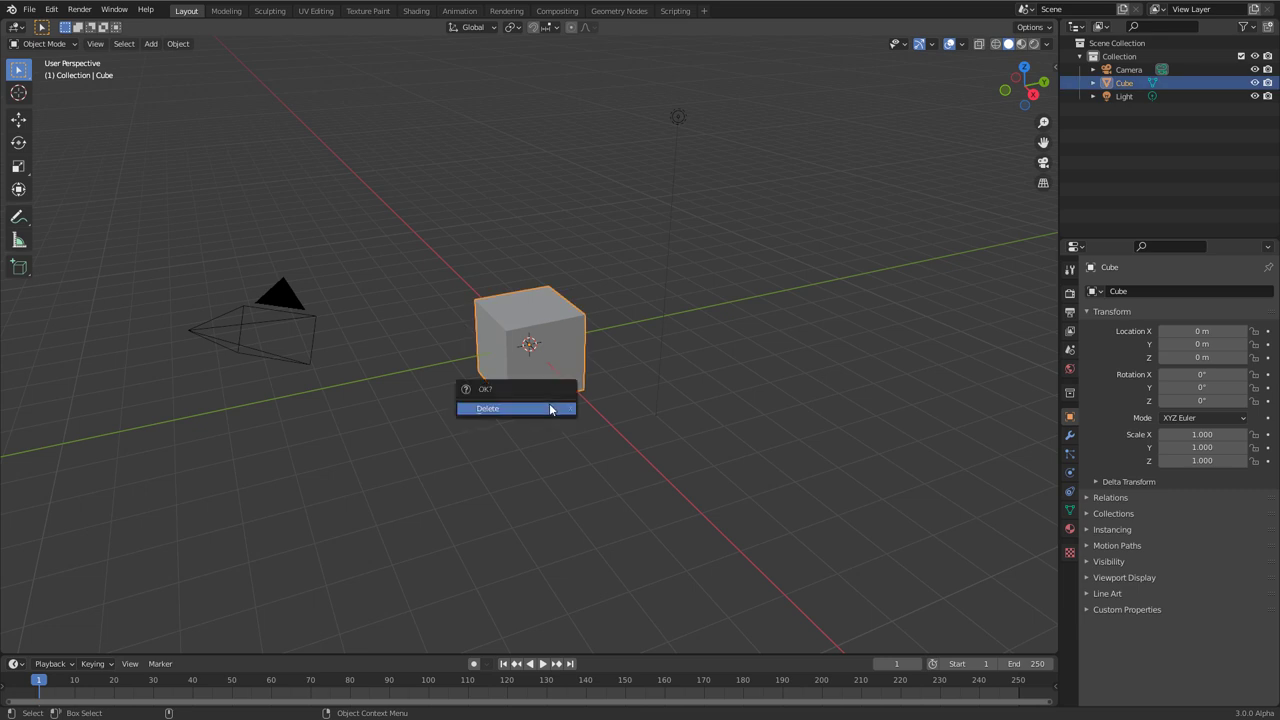
click(550, 409)
Add a grid mesh with 100 subdivisions along X and 100 along Y.
key(shift+a)
mouse_move(548, 428)
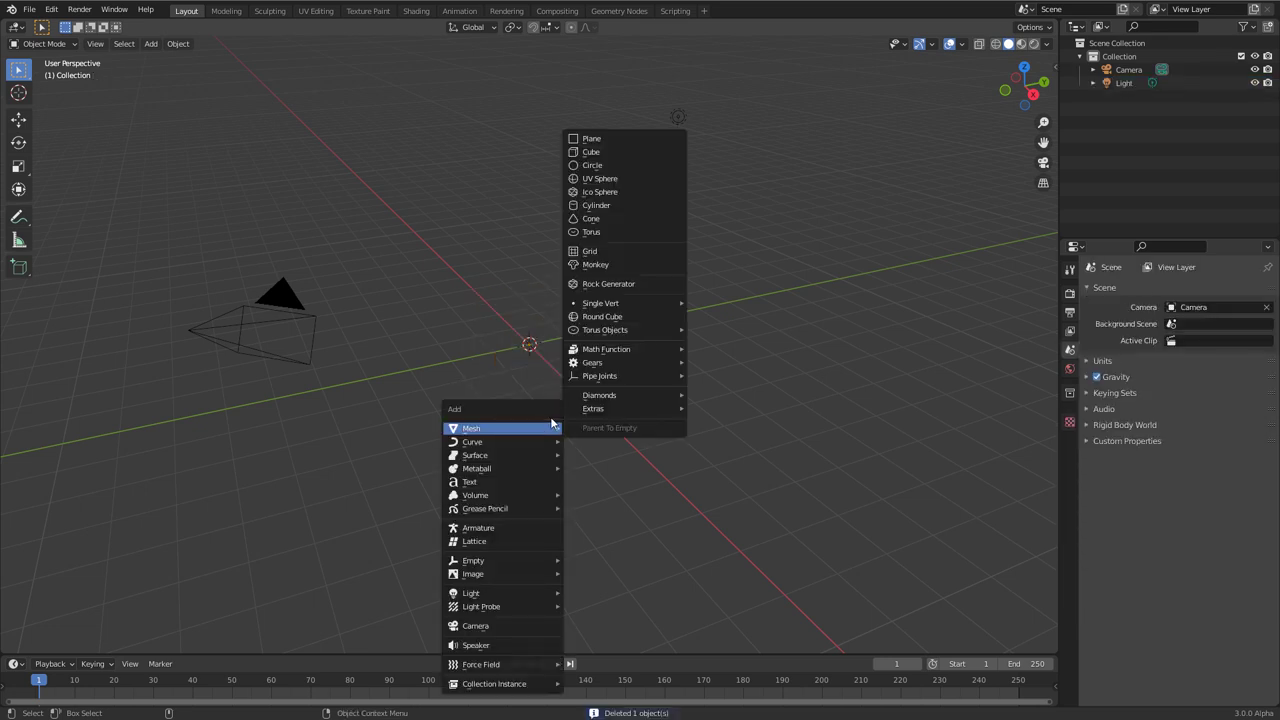
click(605, 251)
click(60, 641)
click(170, 497)
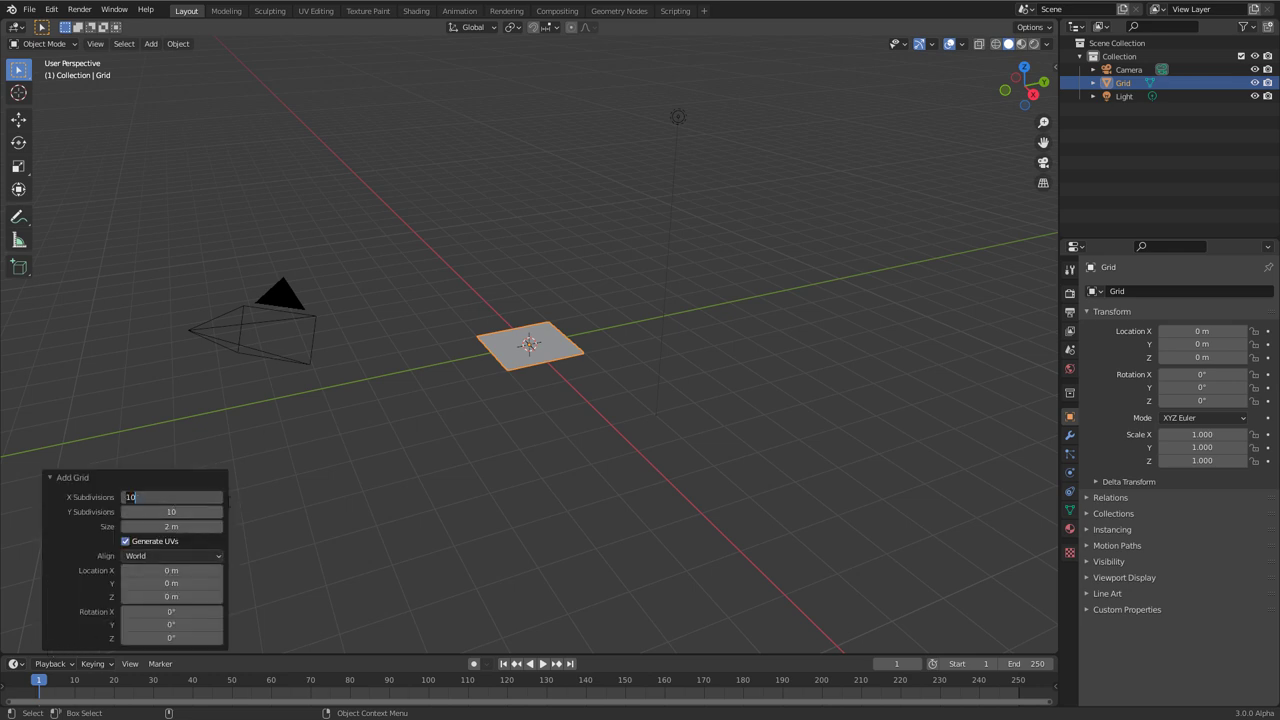
text(100)
key(Tab)
text(100)
key(Return)
click(450, 447)
Scale the grid object up uniformly by a factor of 4.
key(Tab)
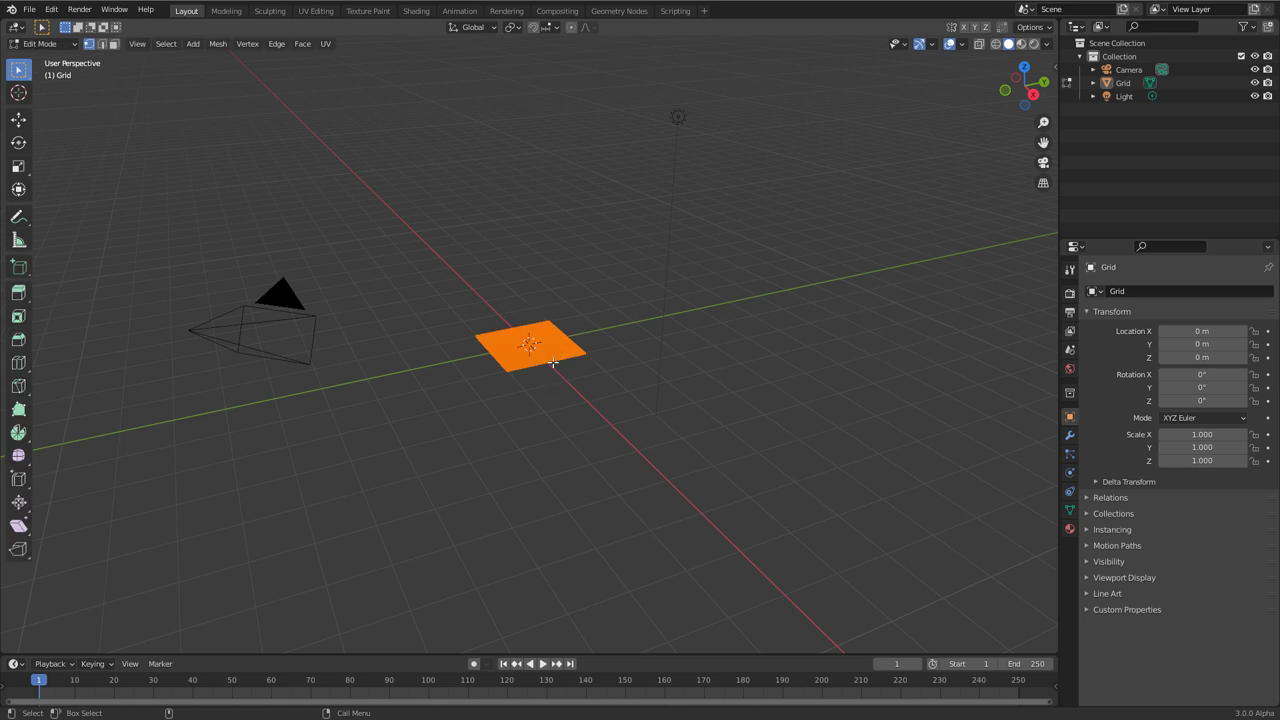
key(Tab)
middle_drag(544, 414, 530, 375)
click(530, 374)
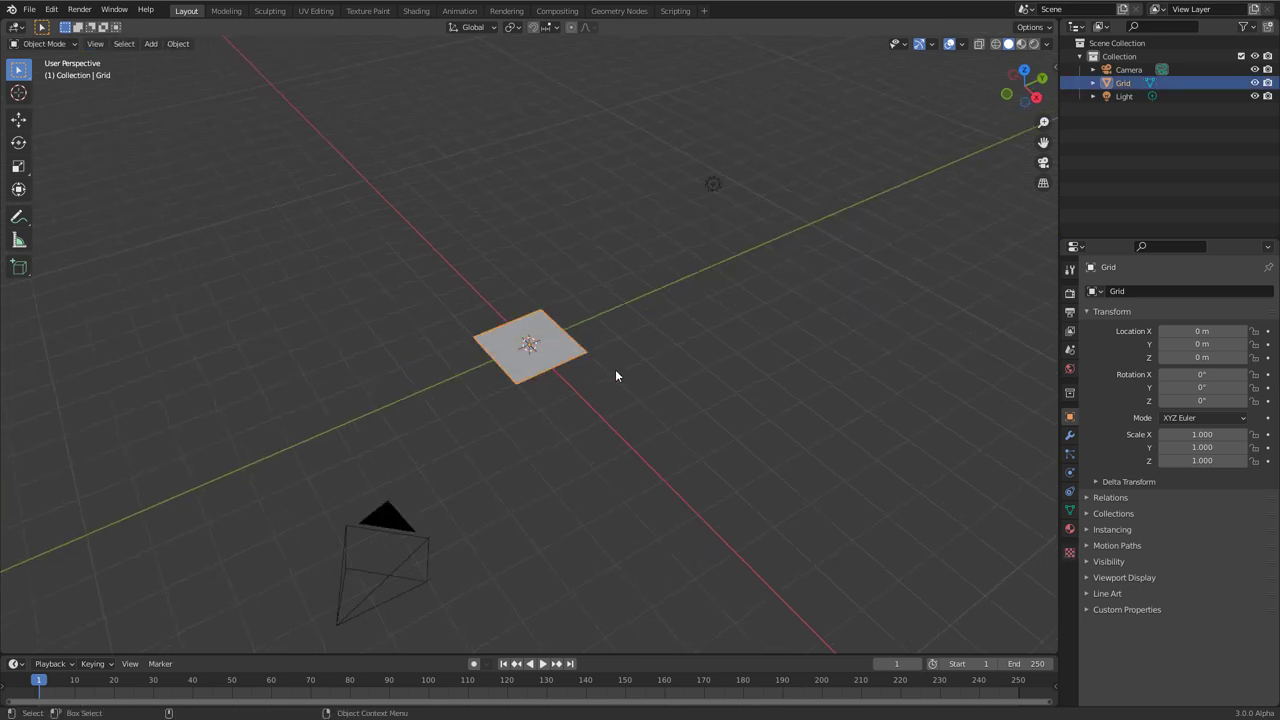
text(s4)
key(Return)
middle_drag(763, 398, 289, 428)
key(Tab)
key(Tab)
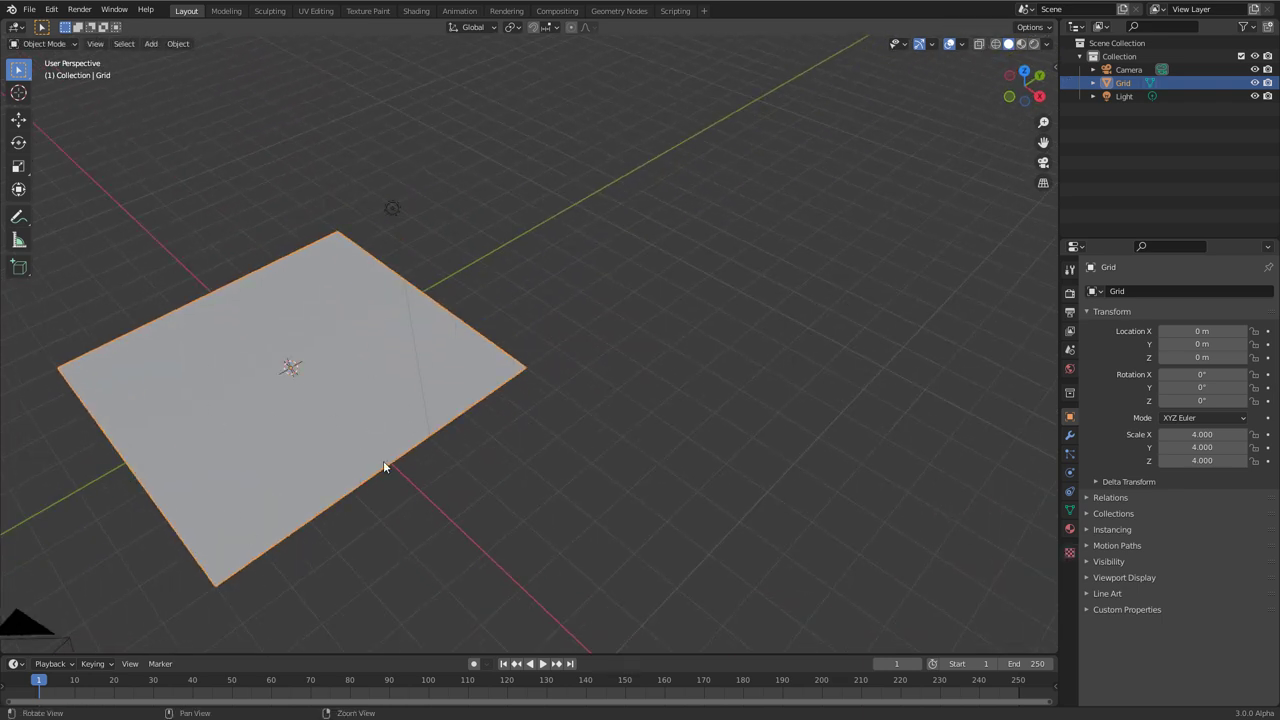
Split the 3D viewport vertically and turn the larger area into a Geometry Node Editor with its sidebar hidden.
shift+middle_drag(383, 466, 355, 413)
drag(1054, 33, 286, 262)
middle_drag(286, 262, 174, 339)
scroll(176, 343, up, 2)
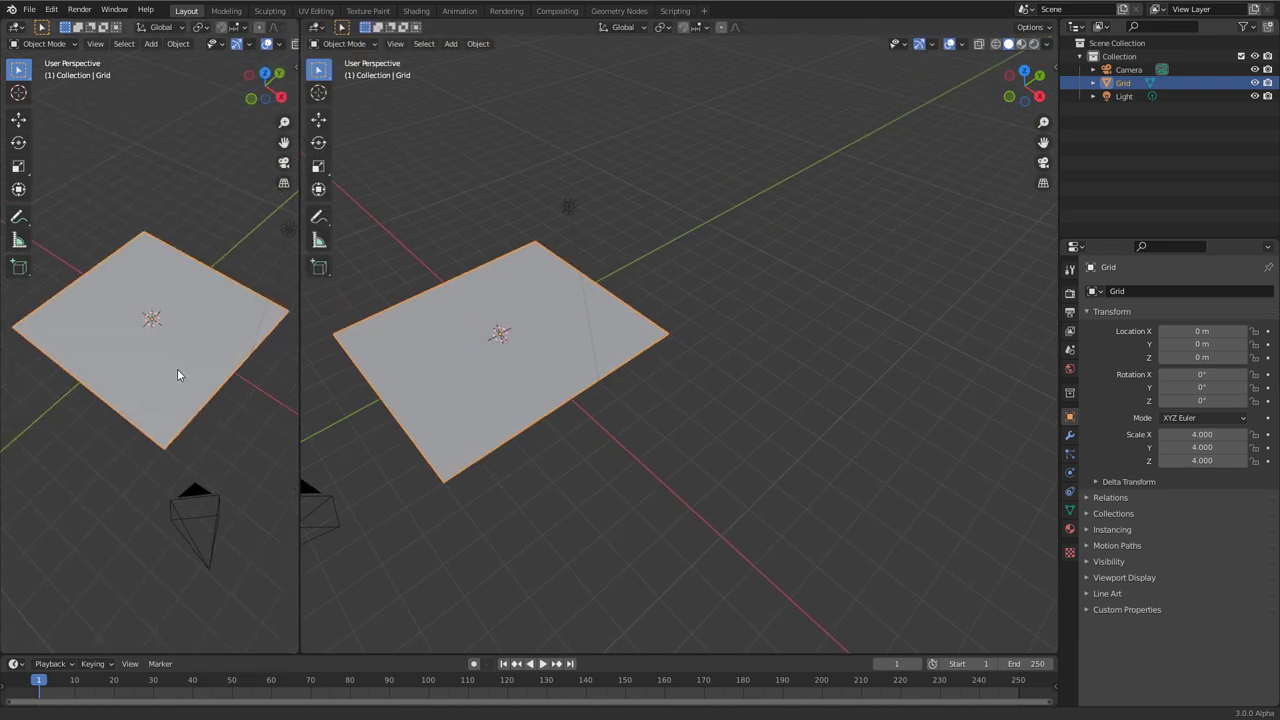
click(316, 27)
click(316, 27)
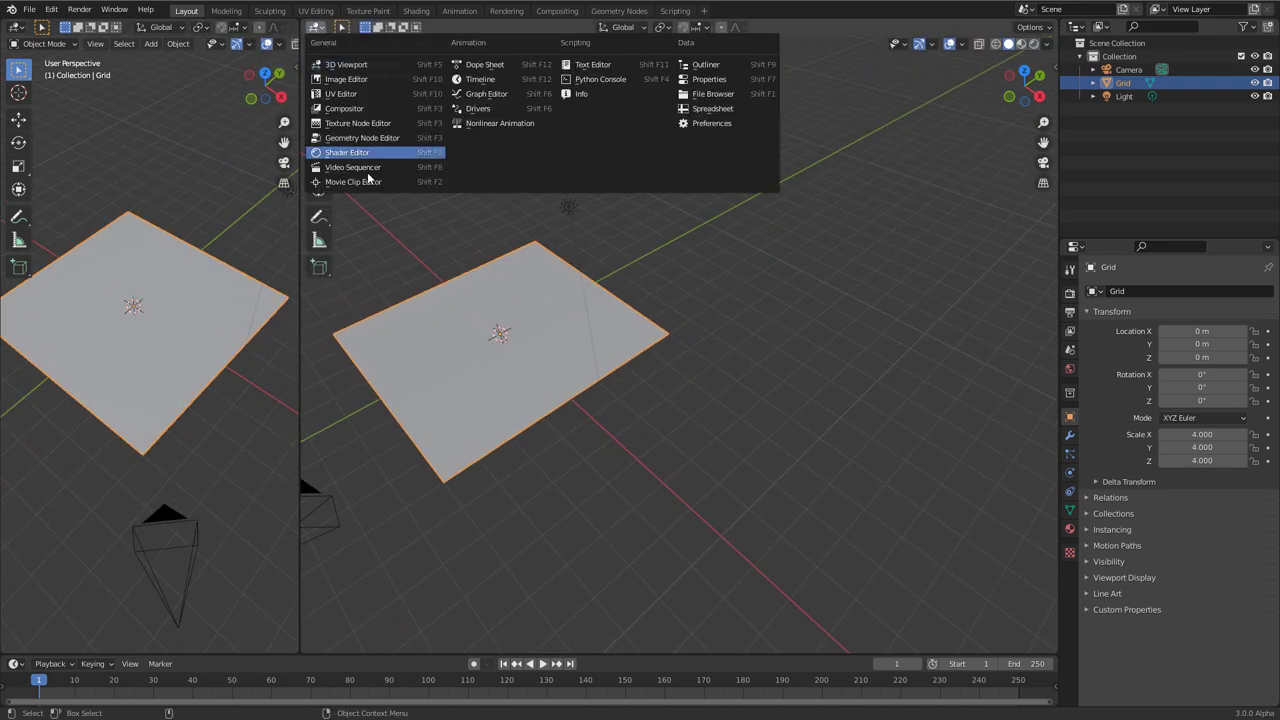
click(389, 152)
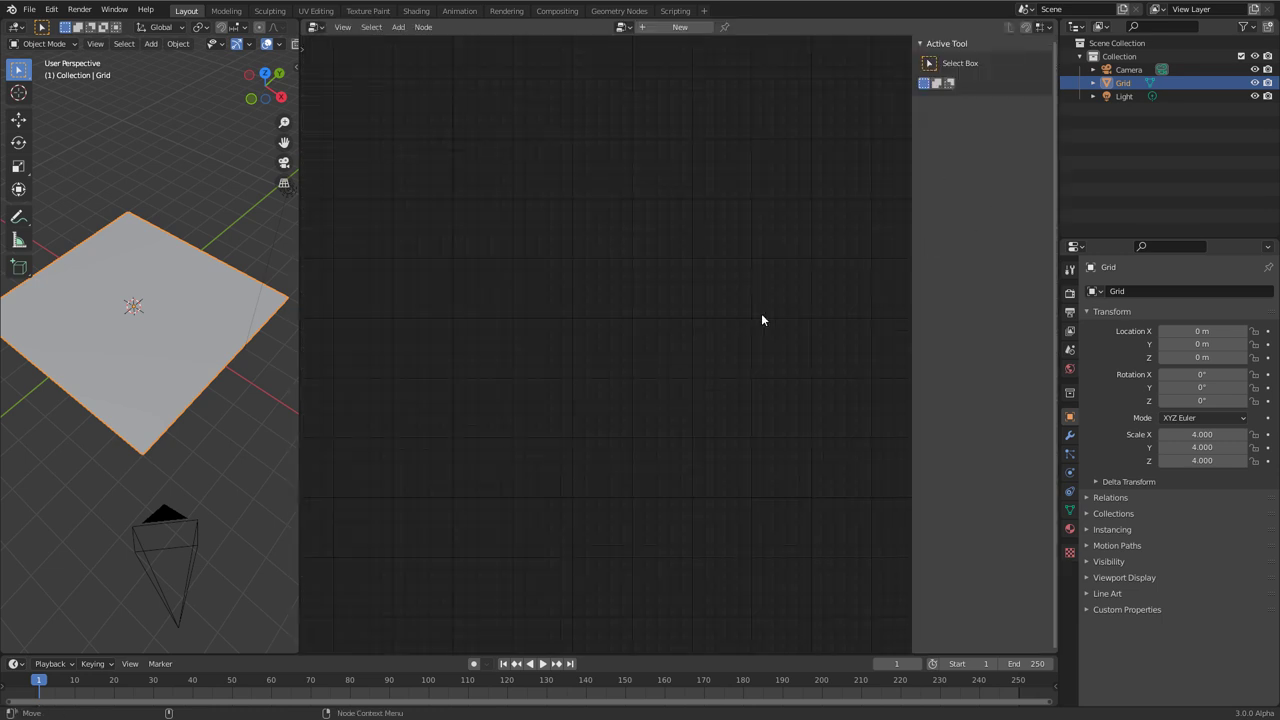
key(n)
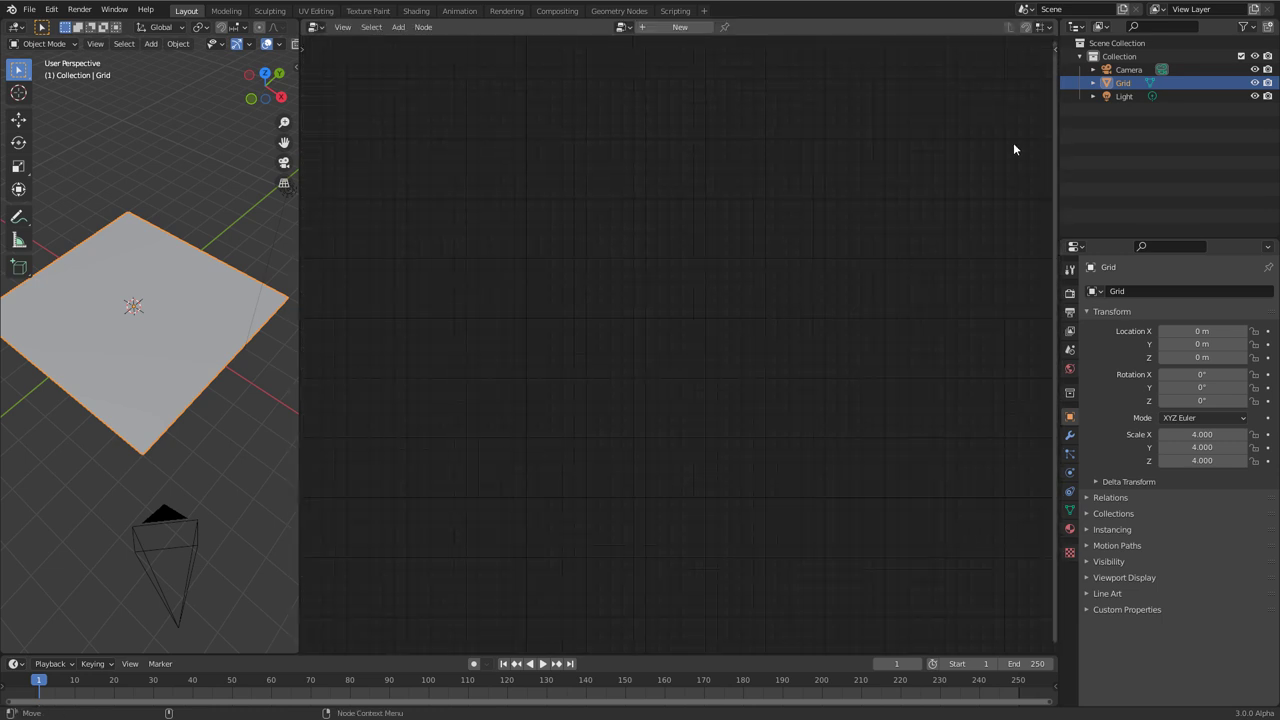
Create a geometry node tree named Clones on the grid and move Group Input farther from Group Output.
click(680, 27)
click(663, 27)
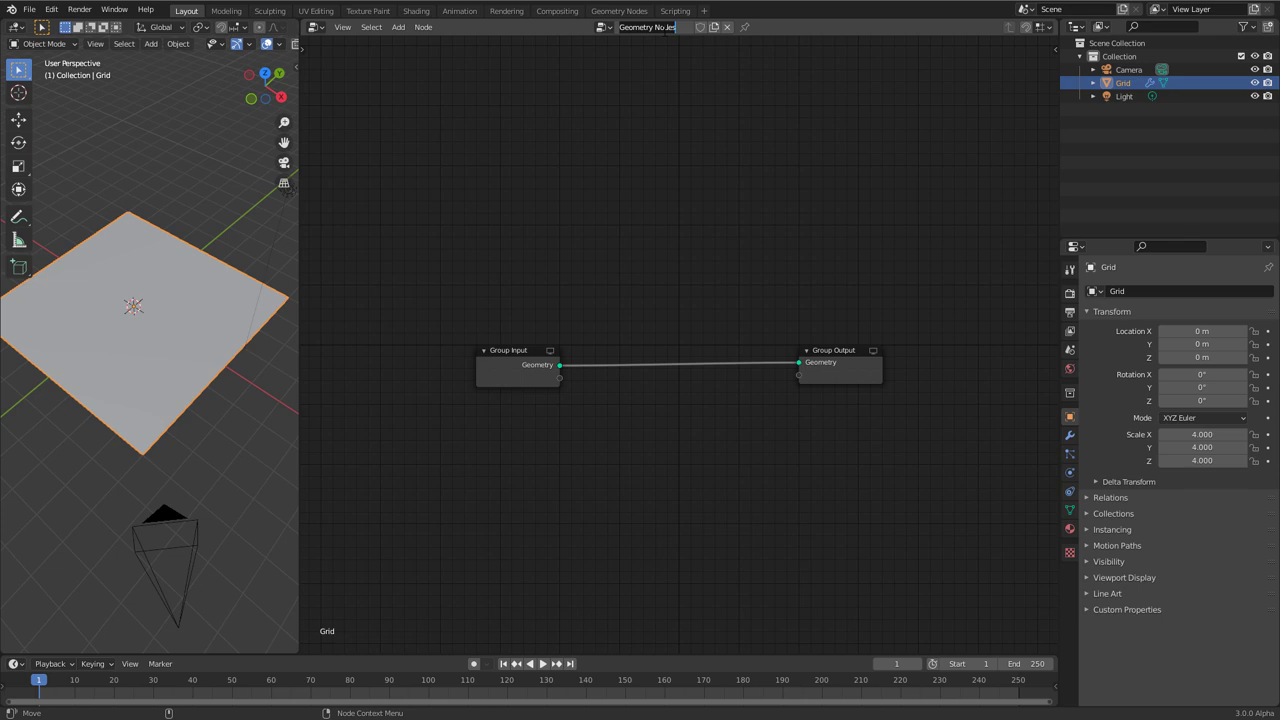
text(VG)
key(BackSpace)
key(BackSpace)
text(Clones)
key(Return)
drag(492, 358, 398, 338)
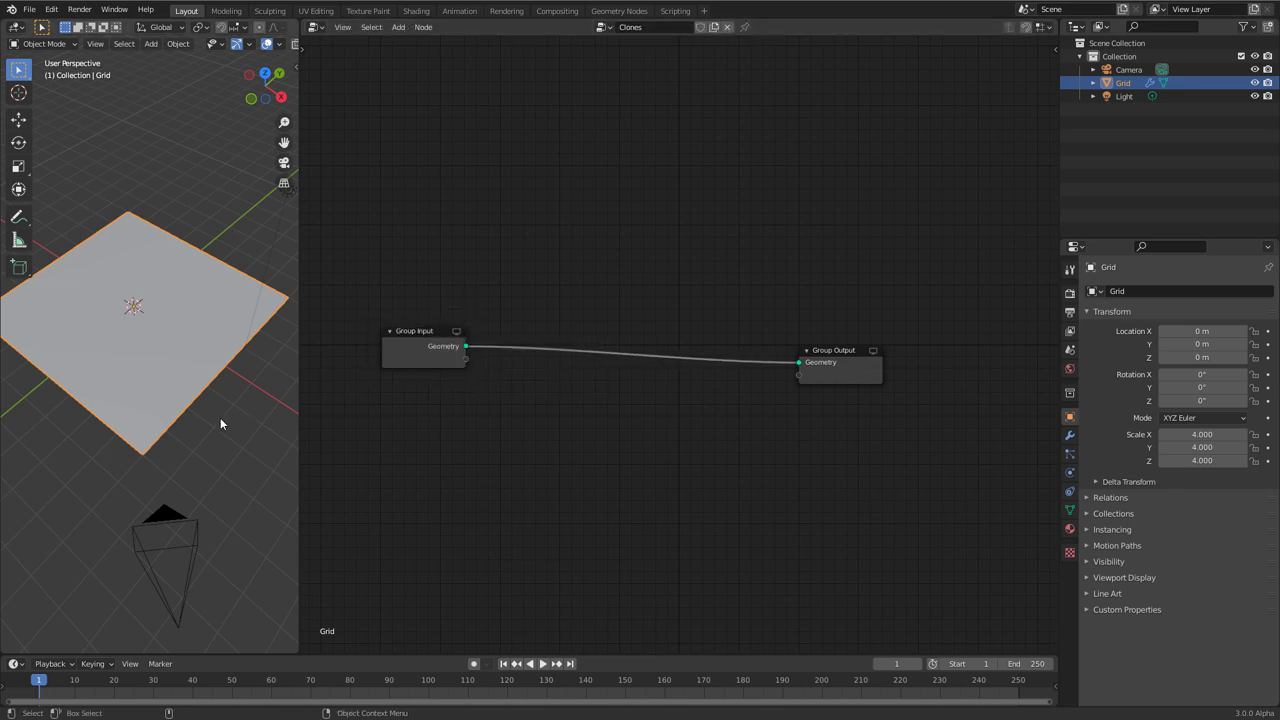
View the image TnsorDualSculpture.jpg in an Image Editor, and return that area to the Geometry Node Editor.
middle_drag(220, 417, 203, 365)
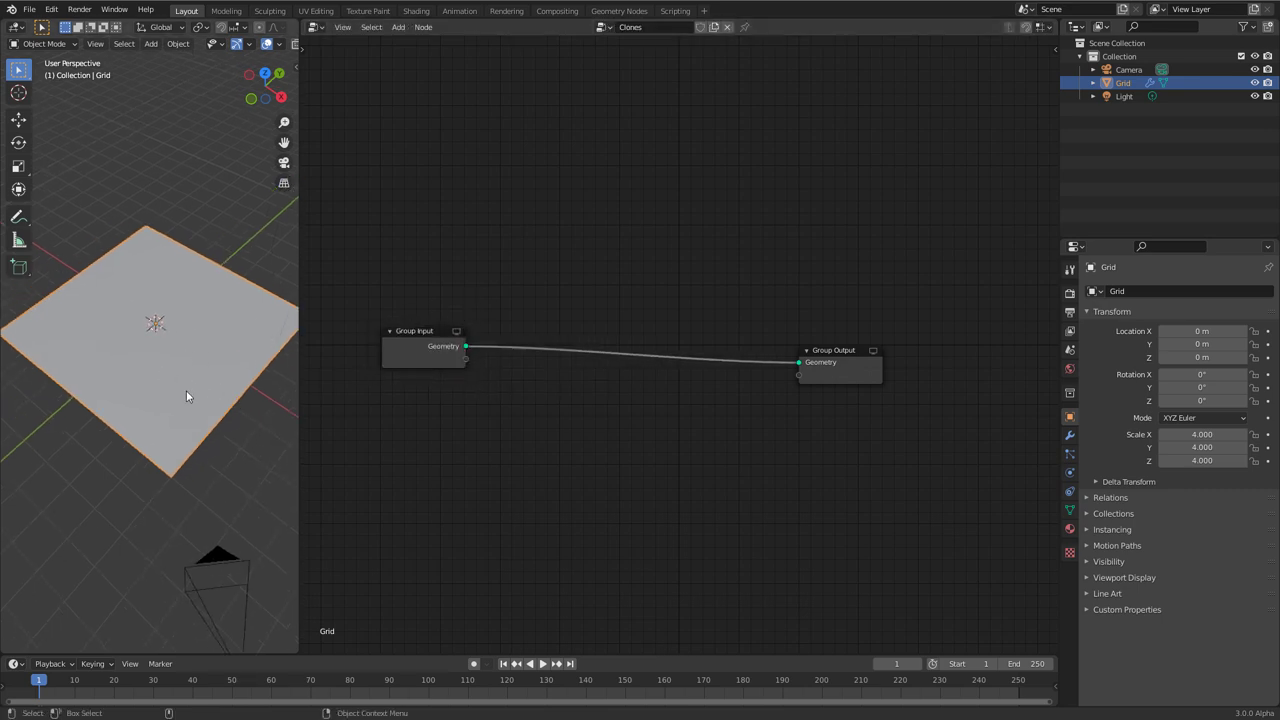
click(314, 27)
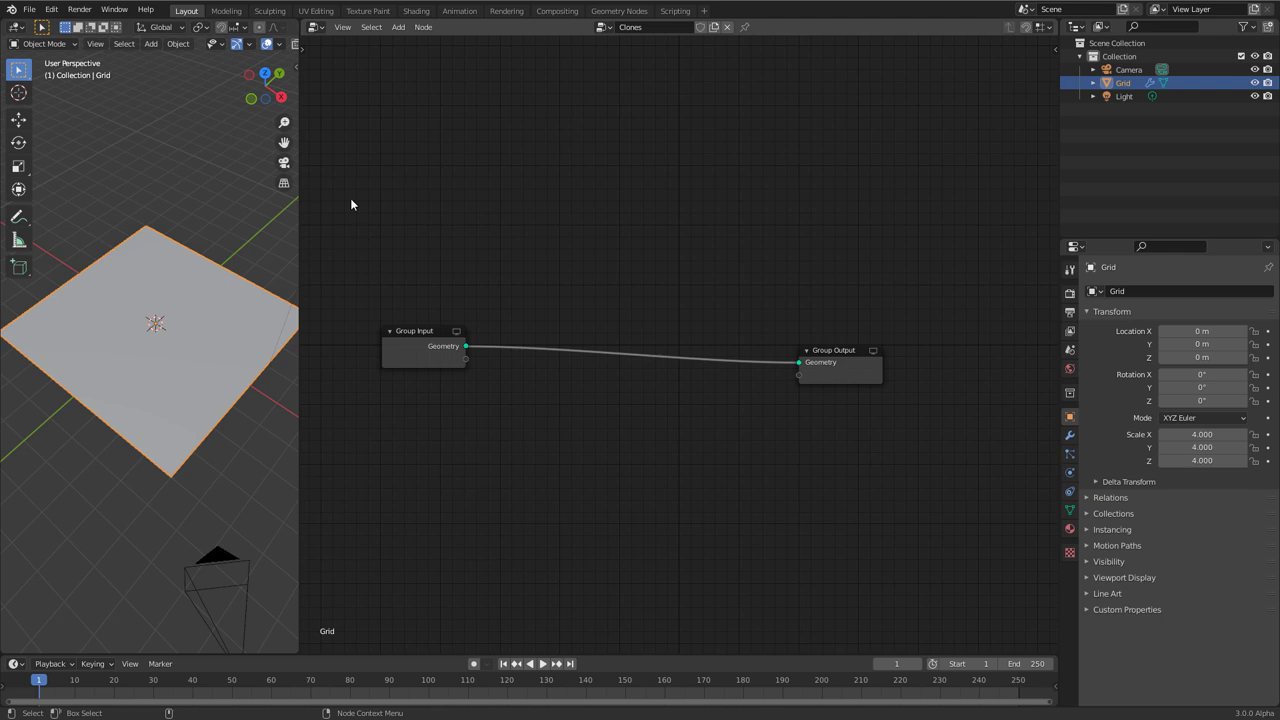
click(312, 28)
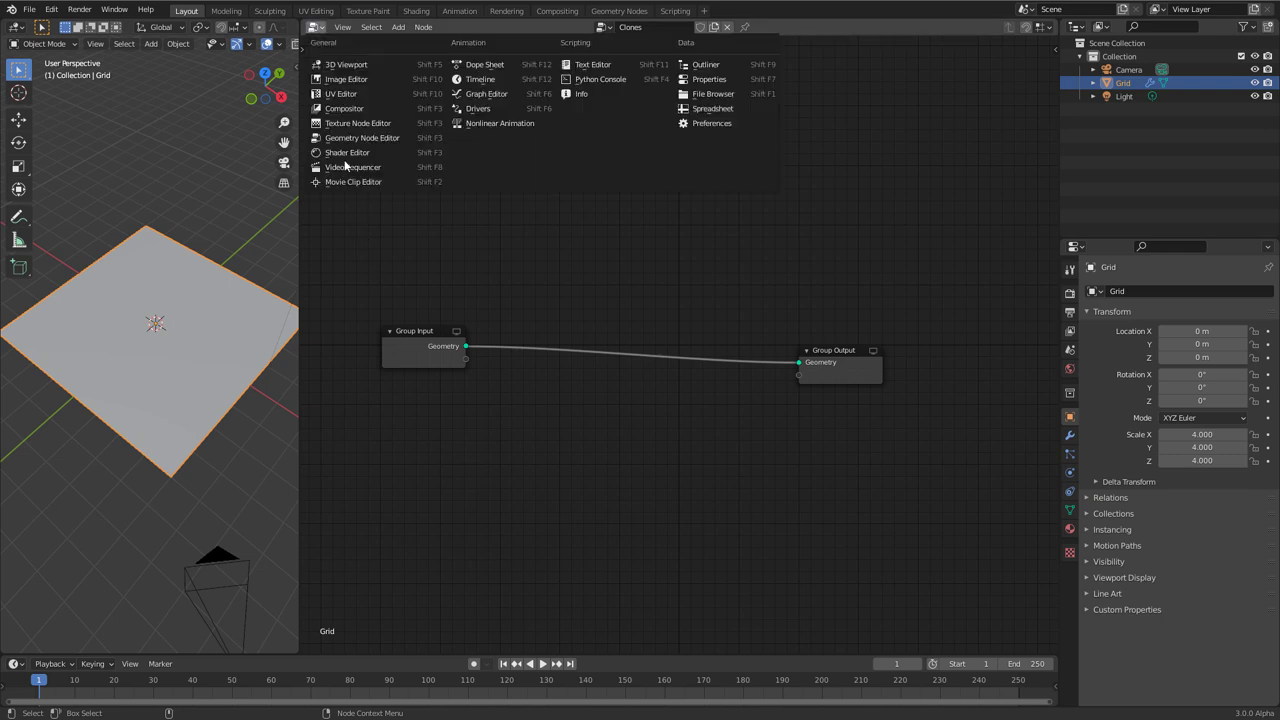
click(352, 78)
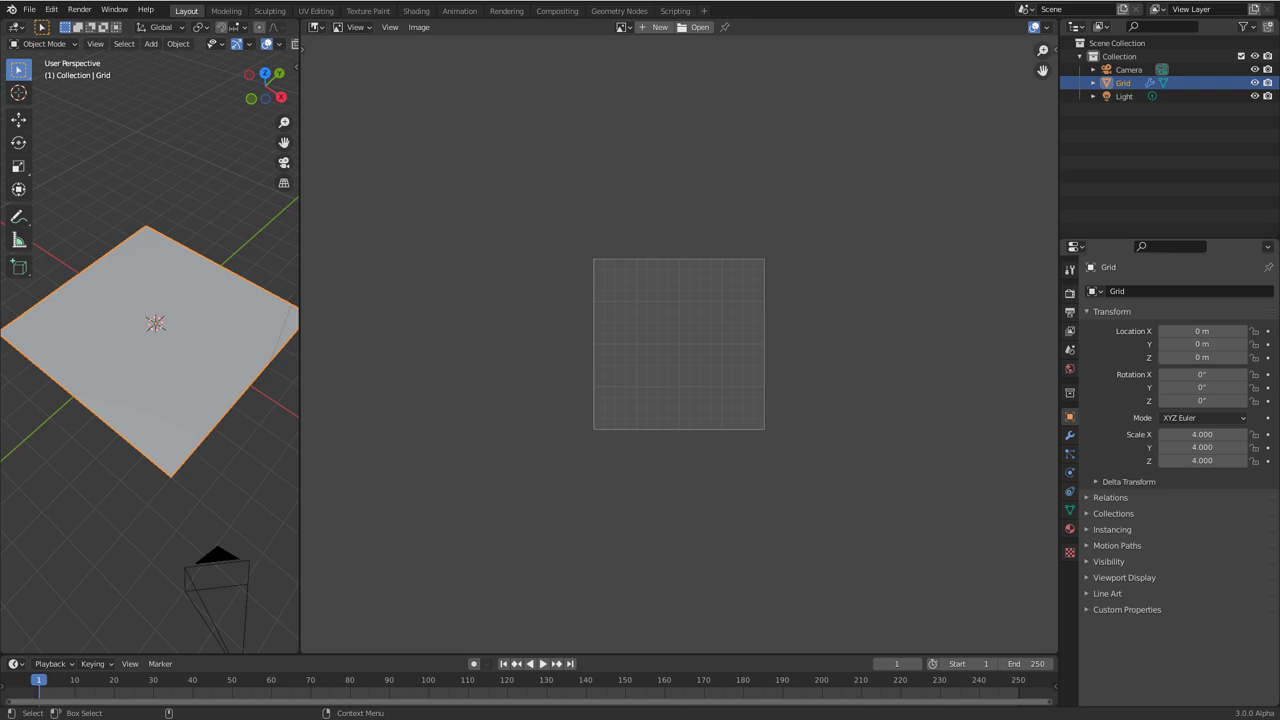
drag(689, 489, 678, 309)
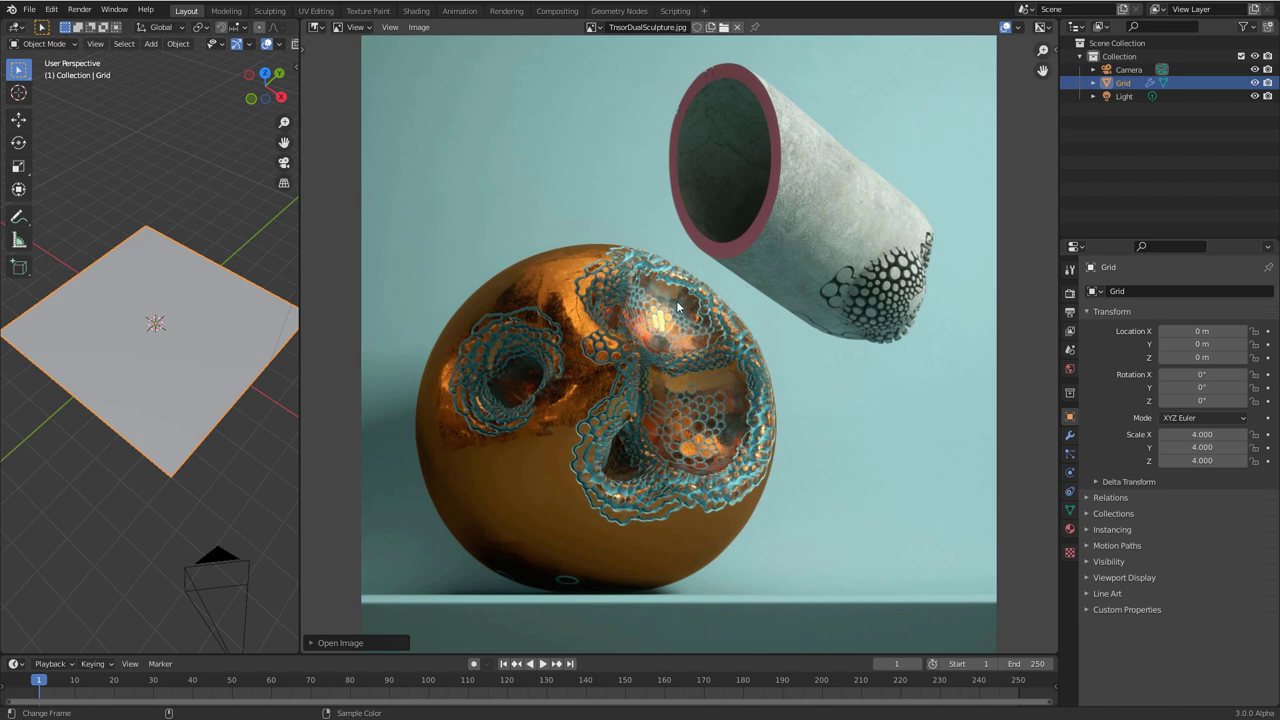
scroll(694, 335, down, 1)
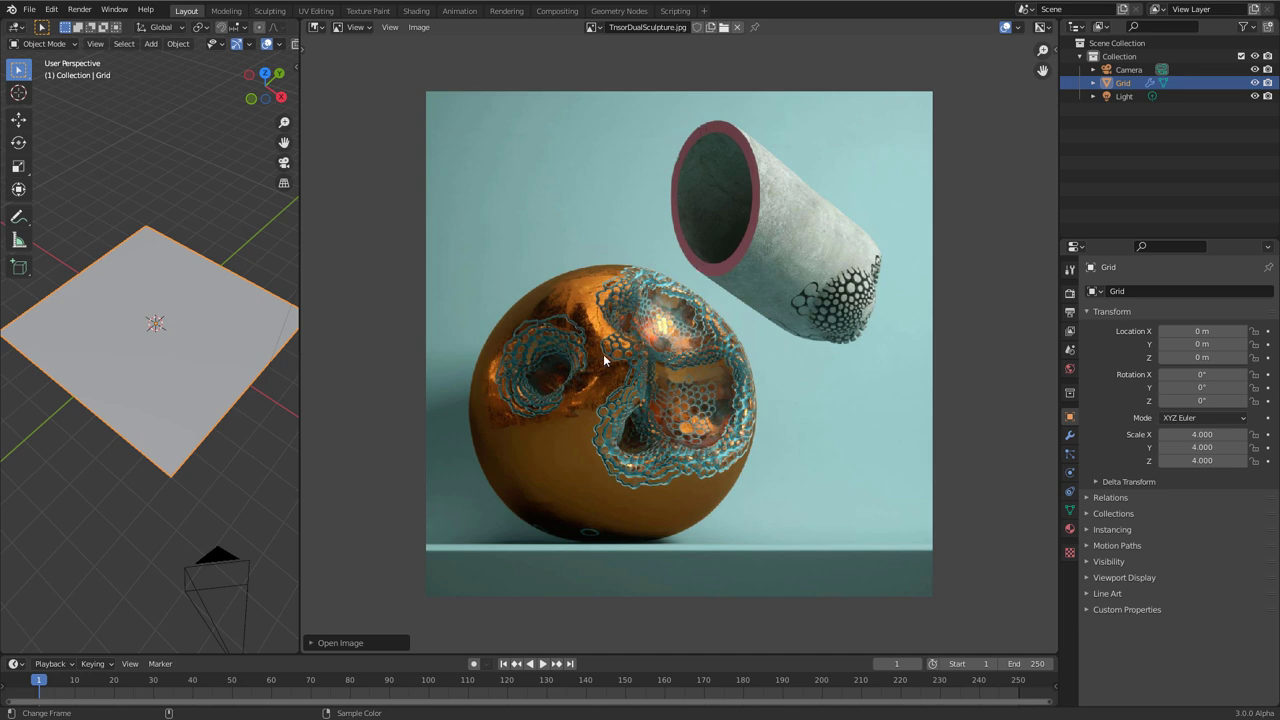
click(317, 27)
click(365, 141)
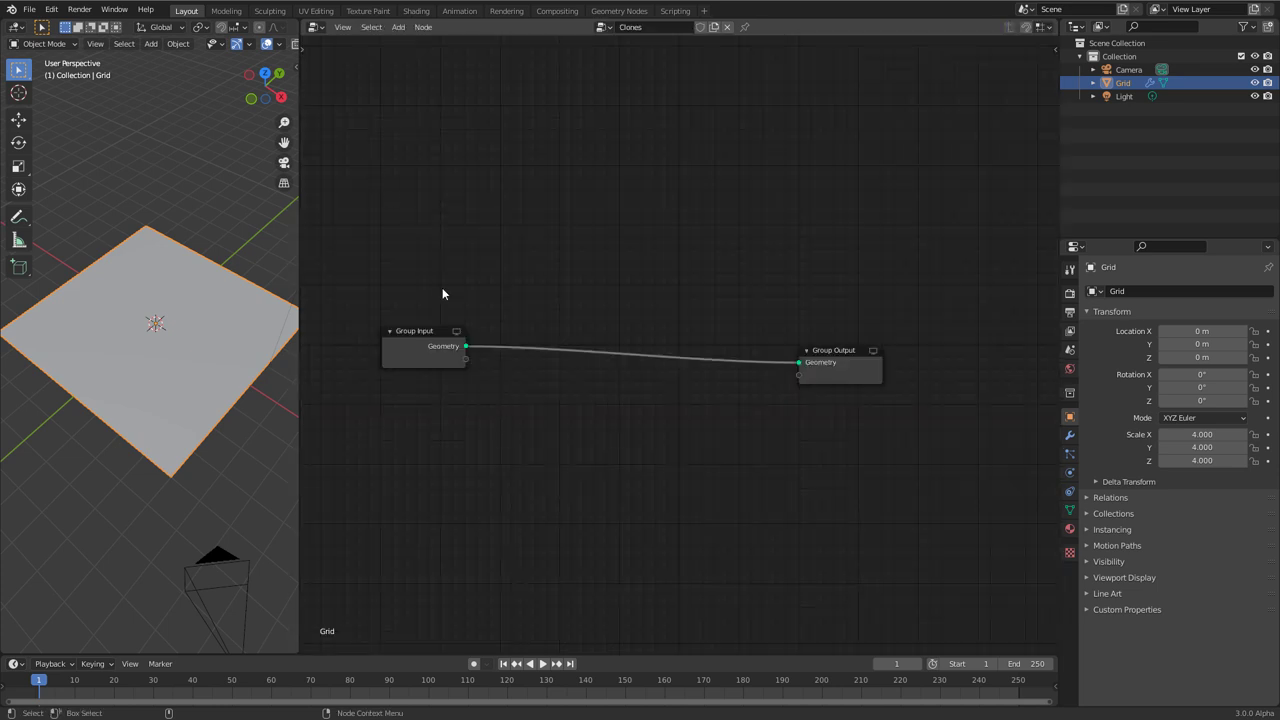
Insert an Attribute Sample Texture node on the link between Group Input and Group Output.
key(shift+a)
click(530, 343)
text(te)
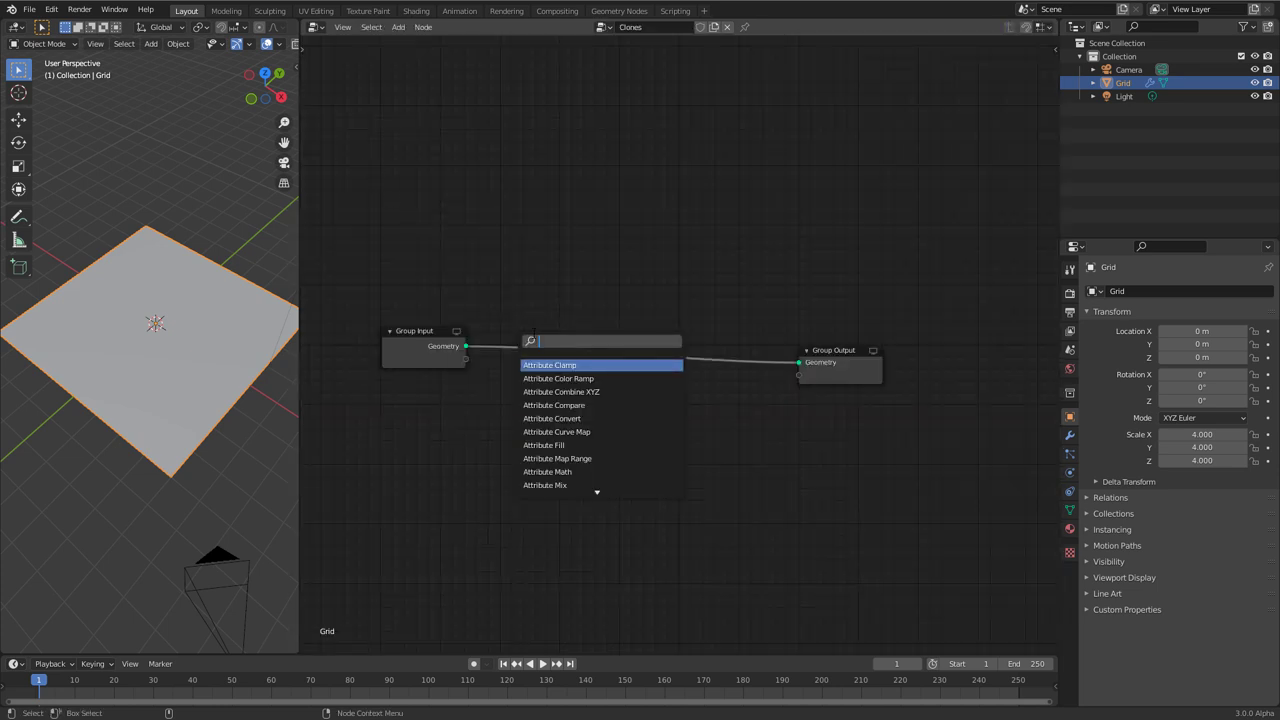
text(xt)
click(604, 366)
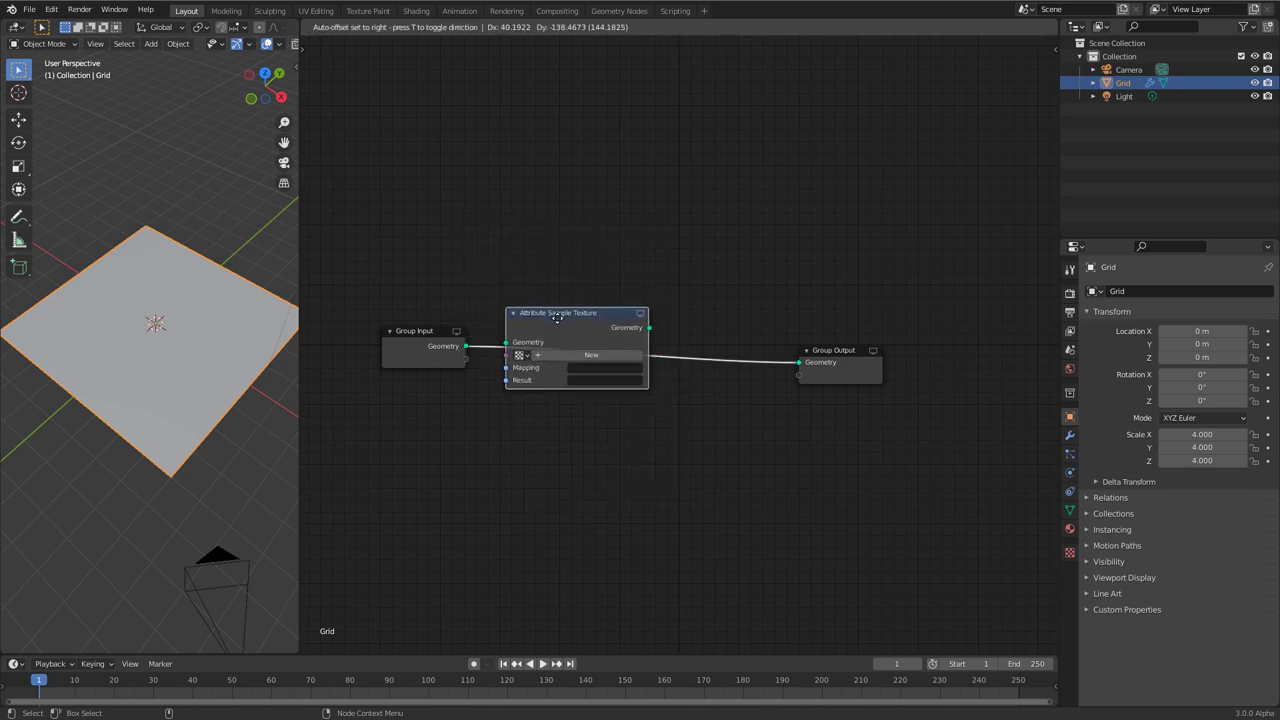
click(585, 329)
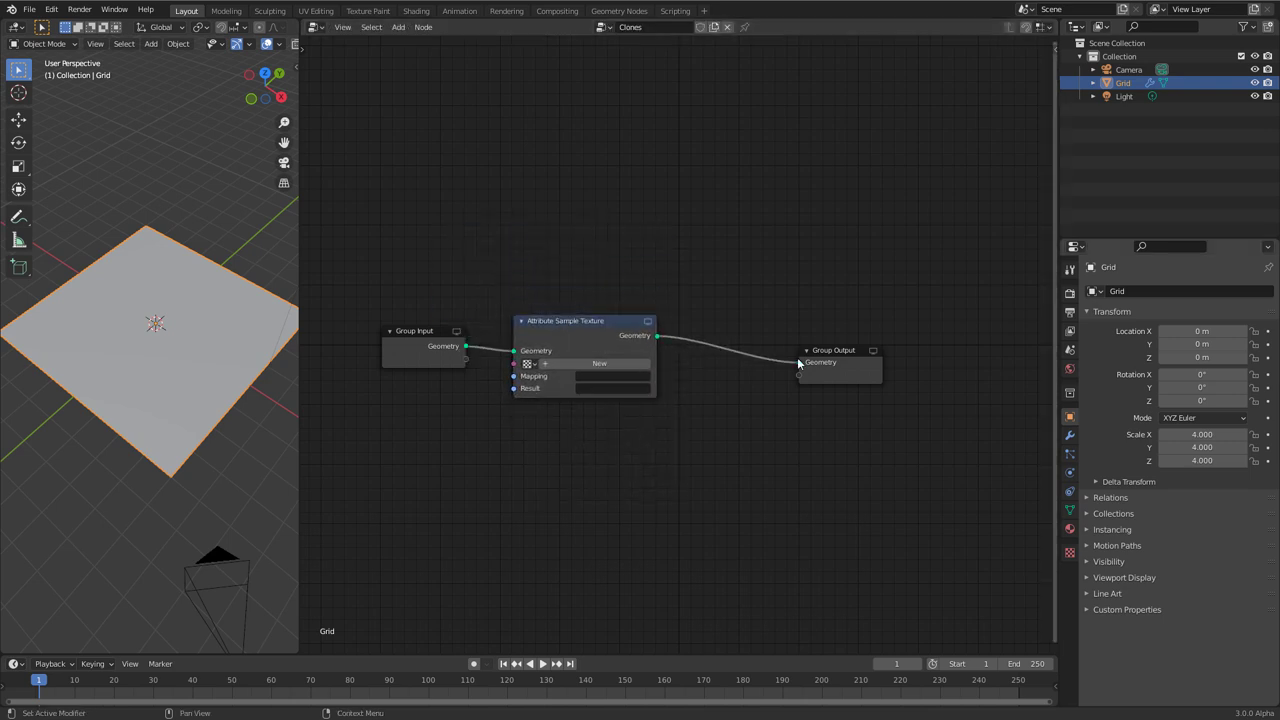
Create a new texture in the Attribute Sample Texture node and name it GN.
scroll(534, 423, up, 4)
middle_drag(526, 466, 613, 397)
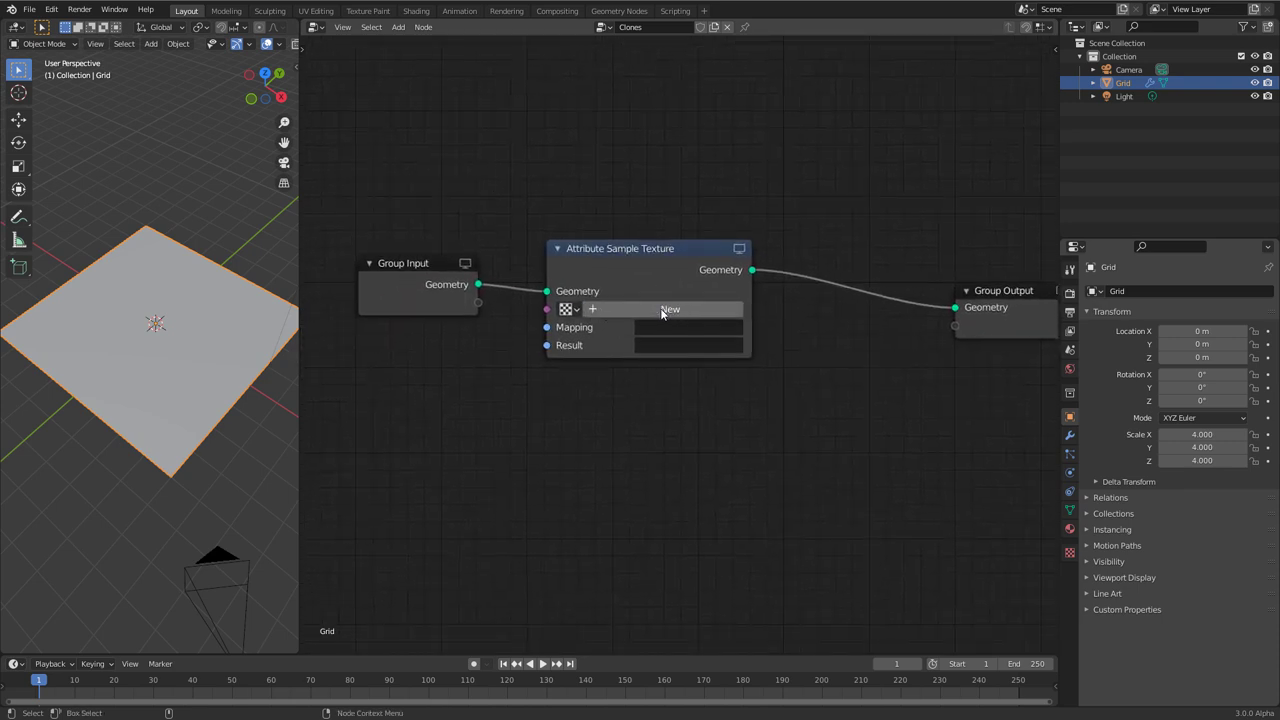
click(662, 311)
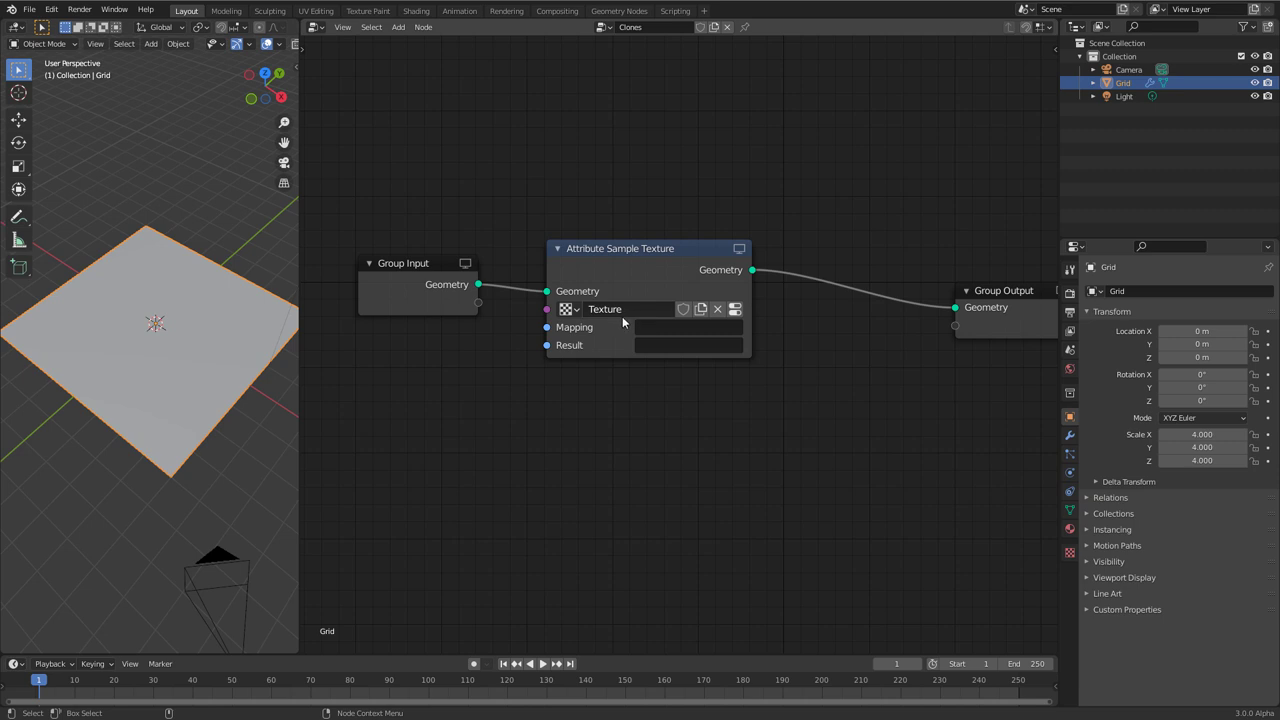
click(615, 312)
text(GN)
key(Return)
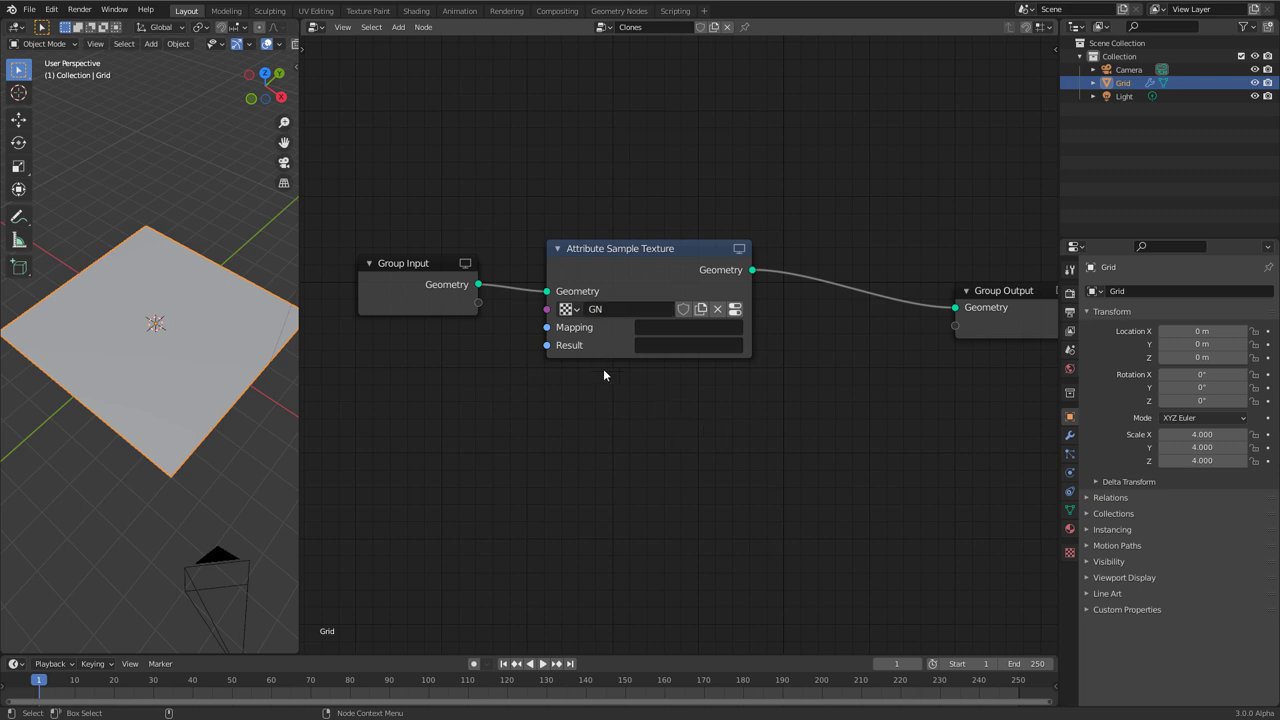
Load TnsorDualSculpture.jpg from the tex folder as the image of the GN texture.
click(1069, 557)
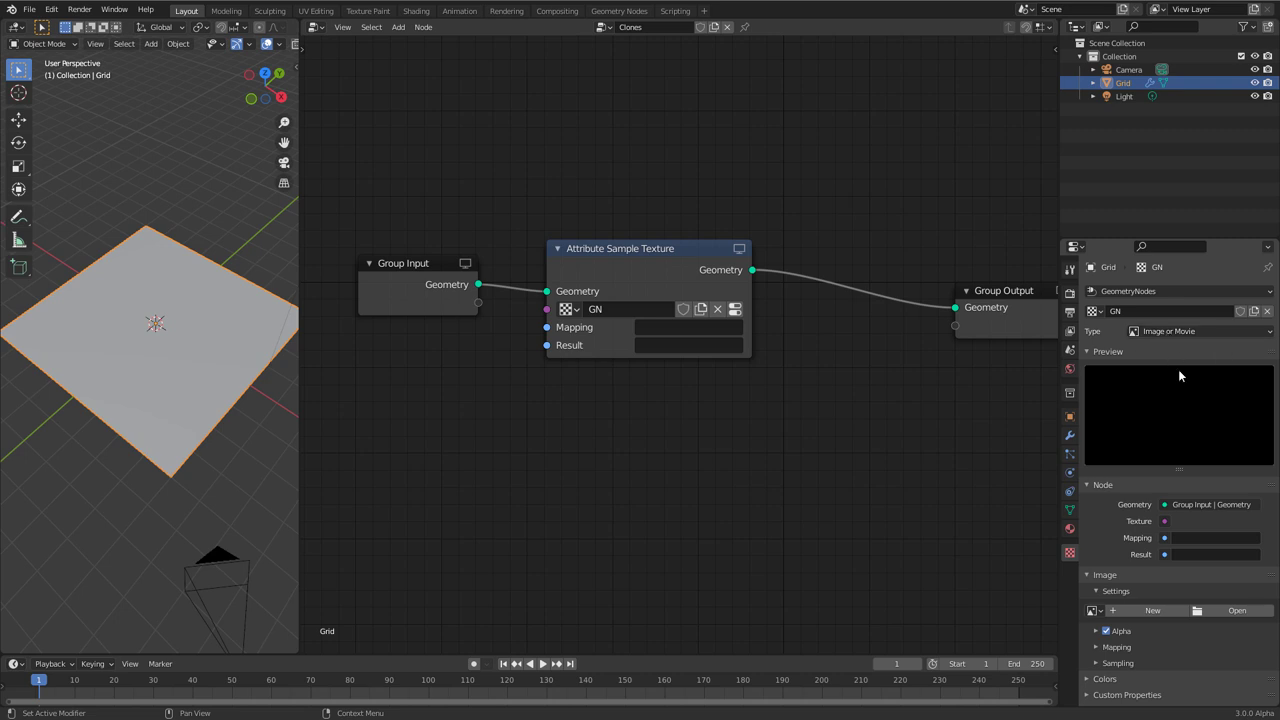
click(1228, 611)
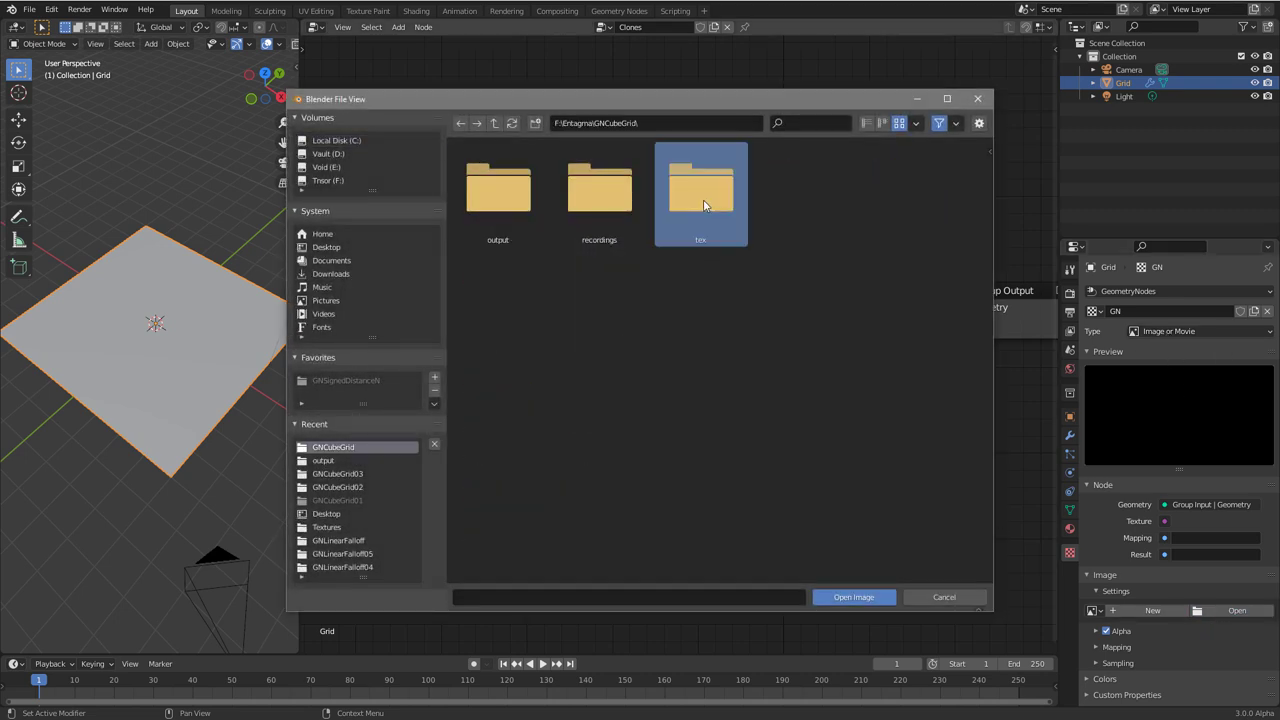
double_click(703, 199)
click(503, 212)
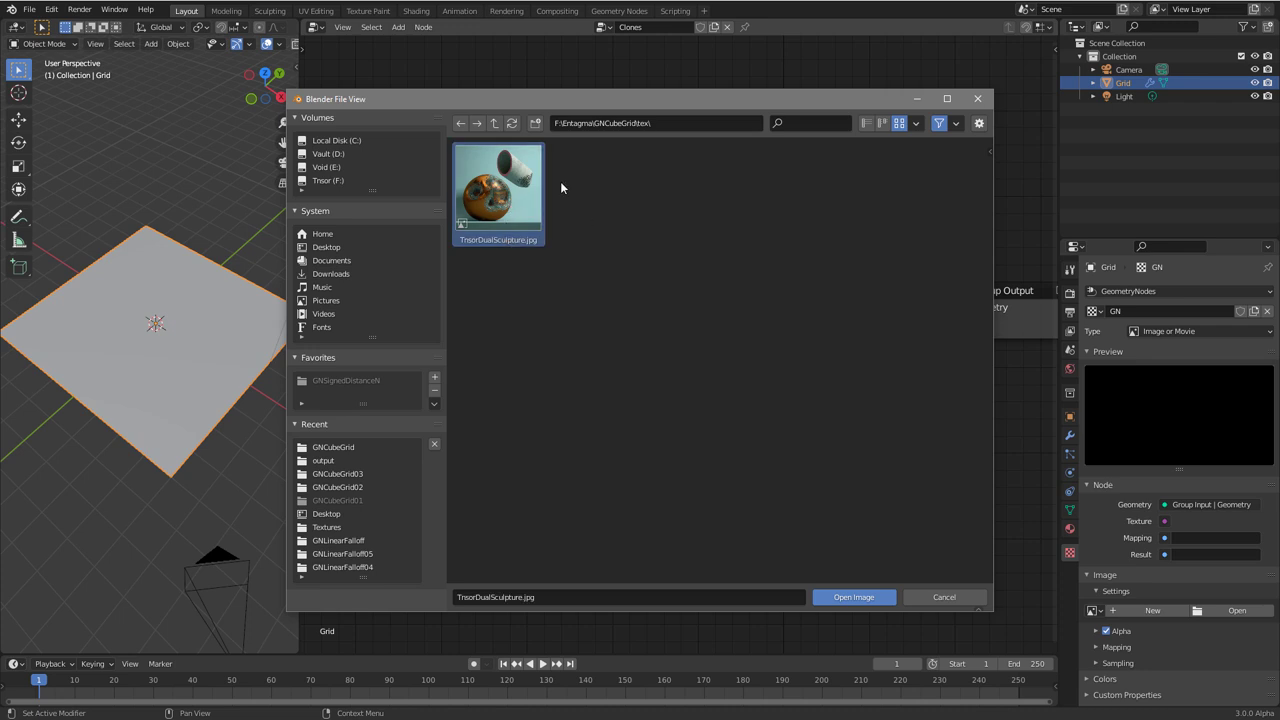
click(853, 597)
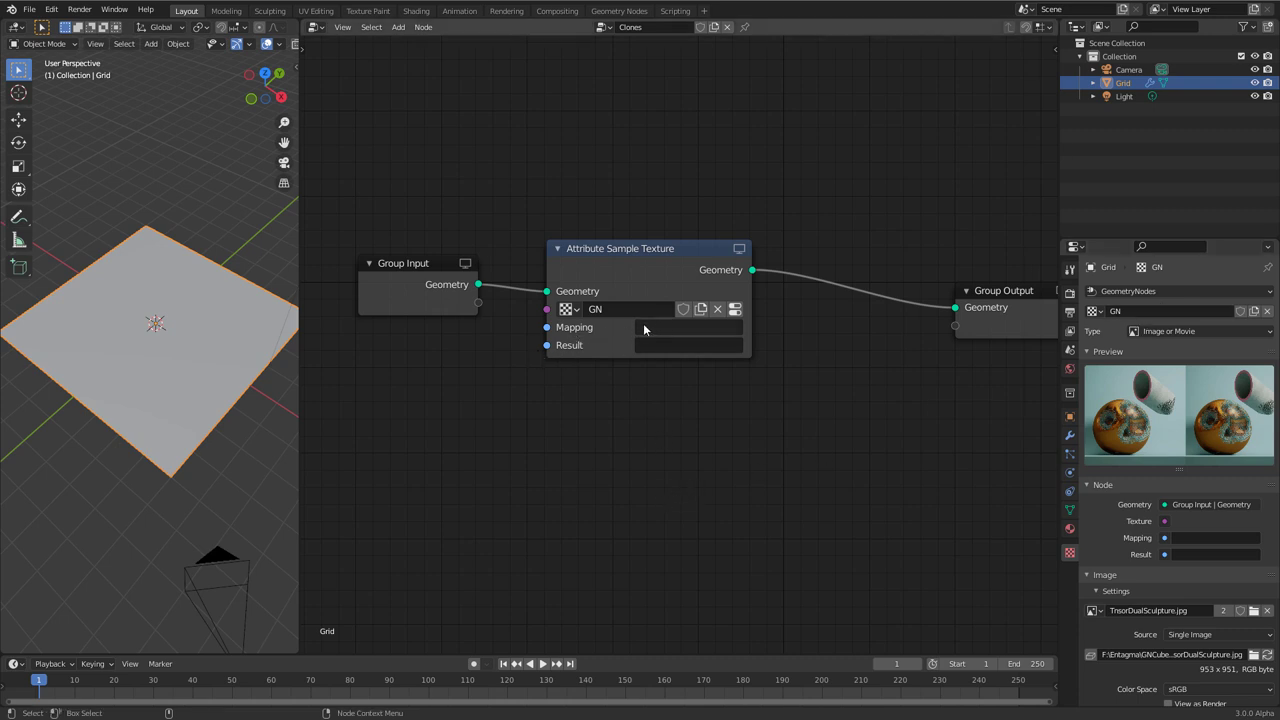
Set the Attribute Sample Texture node's Mapping attribute to UVMap and its Result attribute to color.
click(704, 323)
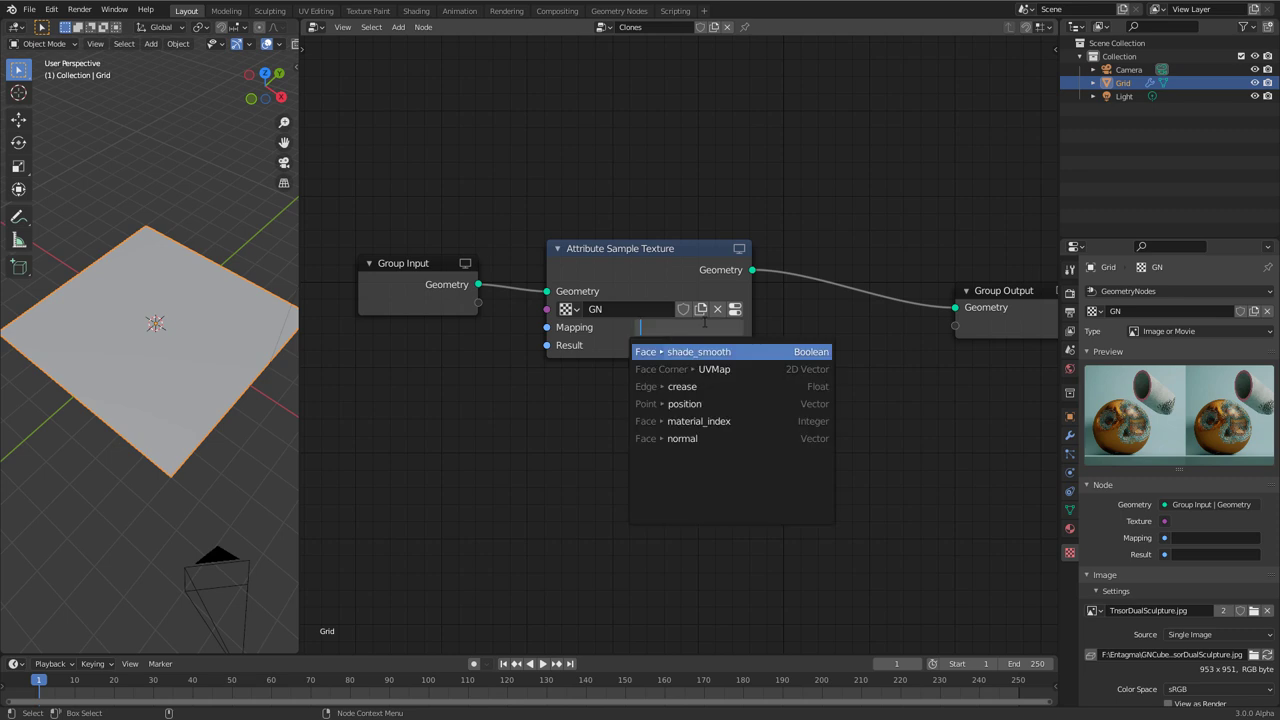
click(703, 369)
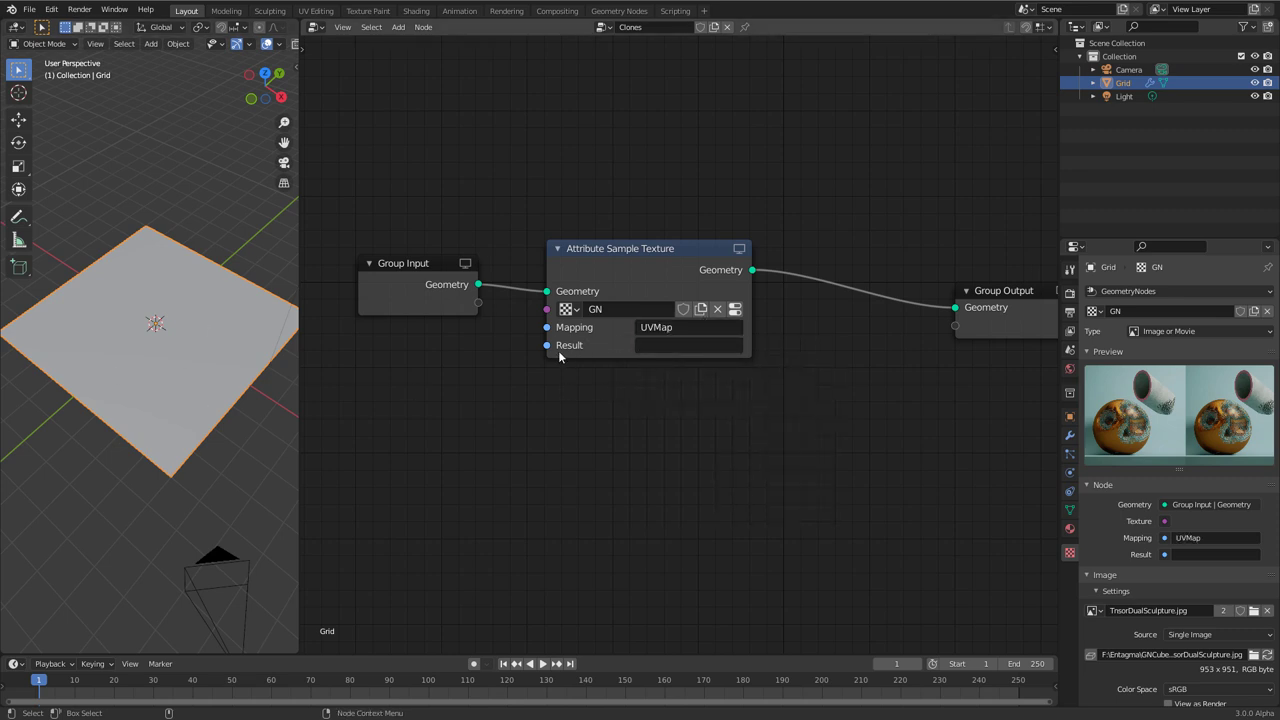
click(656, 346)
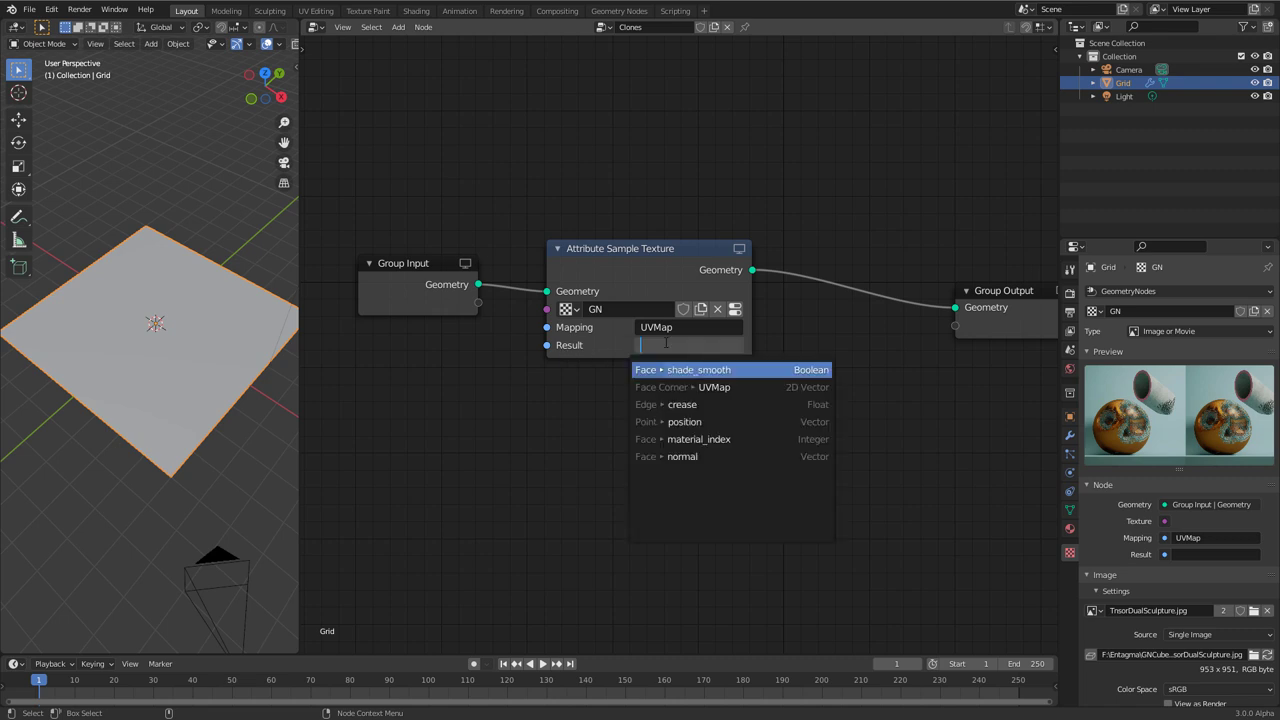
text(color)
key(Return)
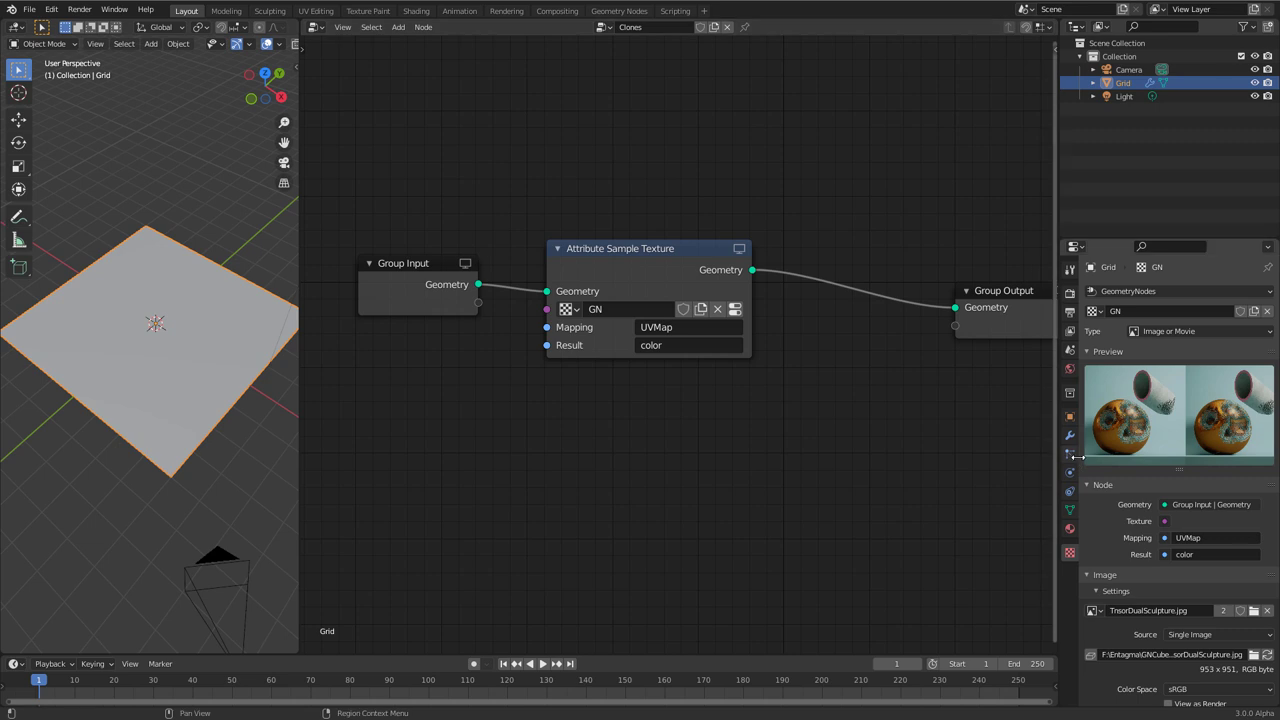
Add a vertex color layer to the grid's mesh data and name it color.
click(1070, 510)
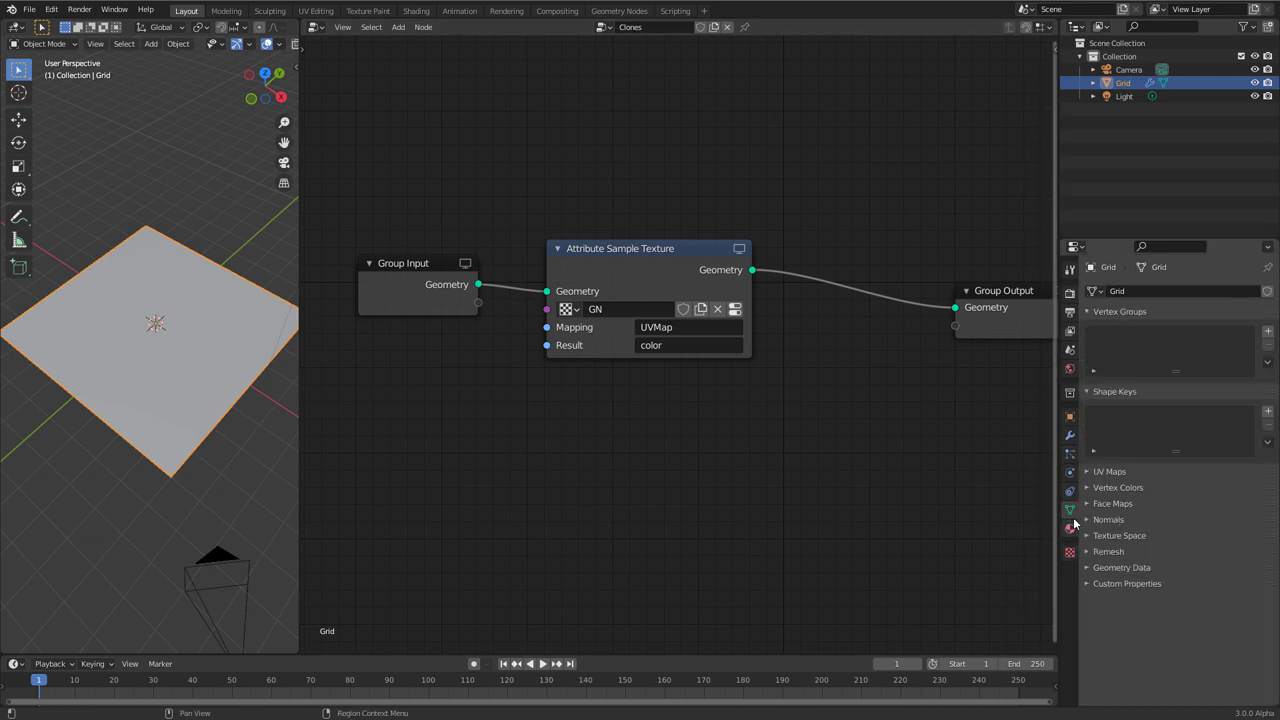
click(1123, 493)
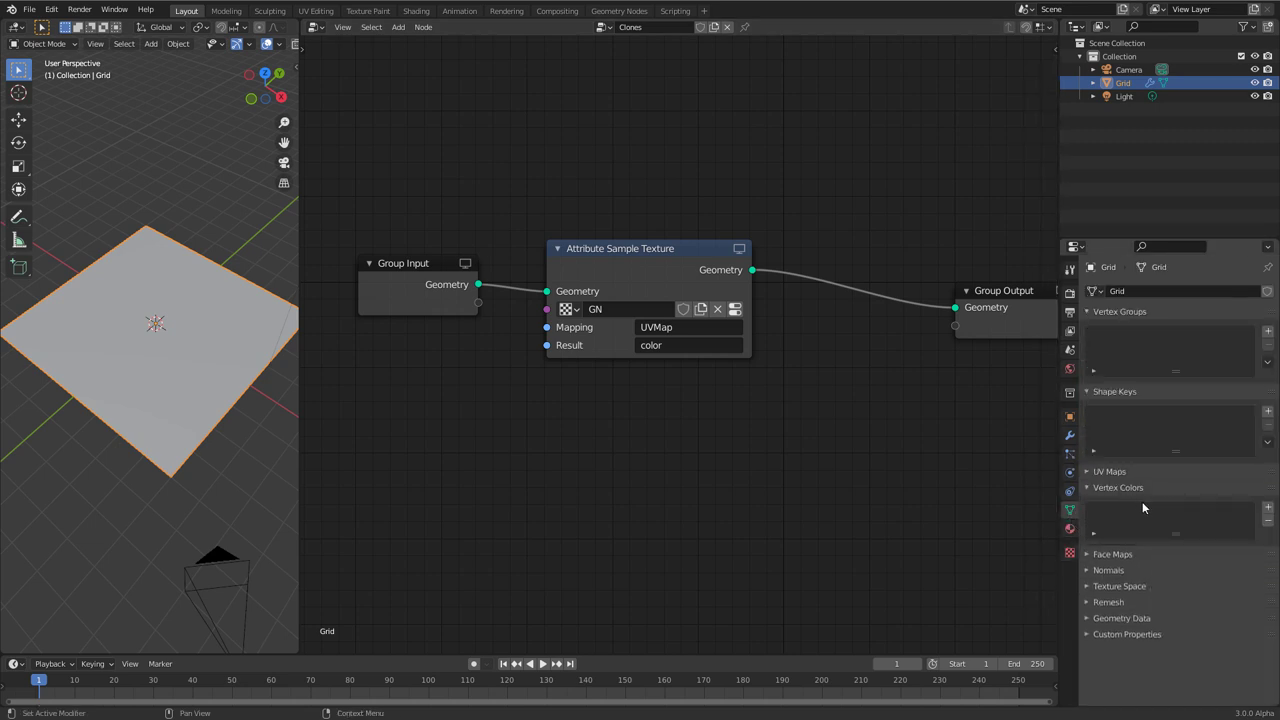
click(1268, 507)
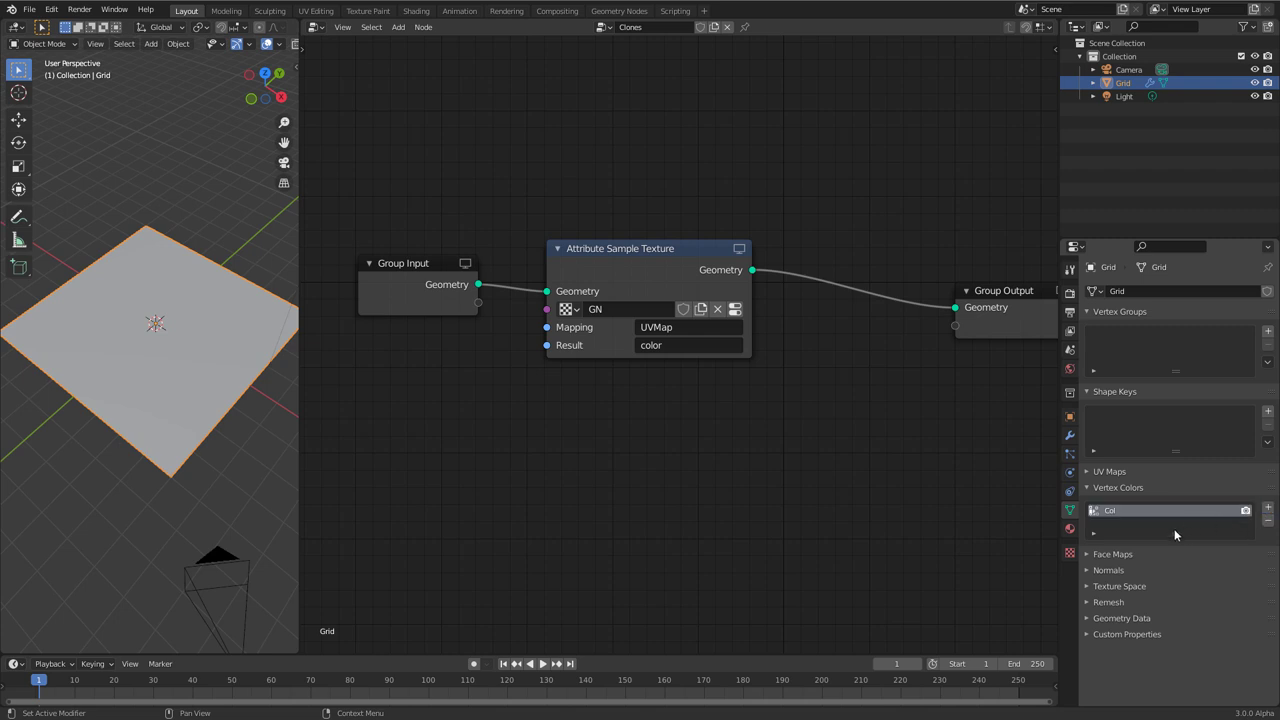
double_click(1114, 512)
text(c)
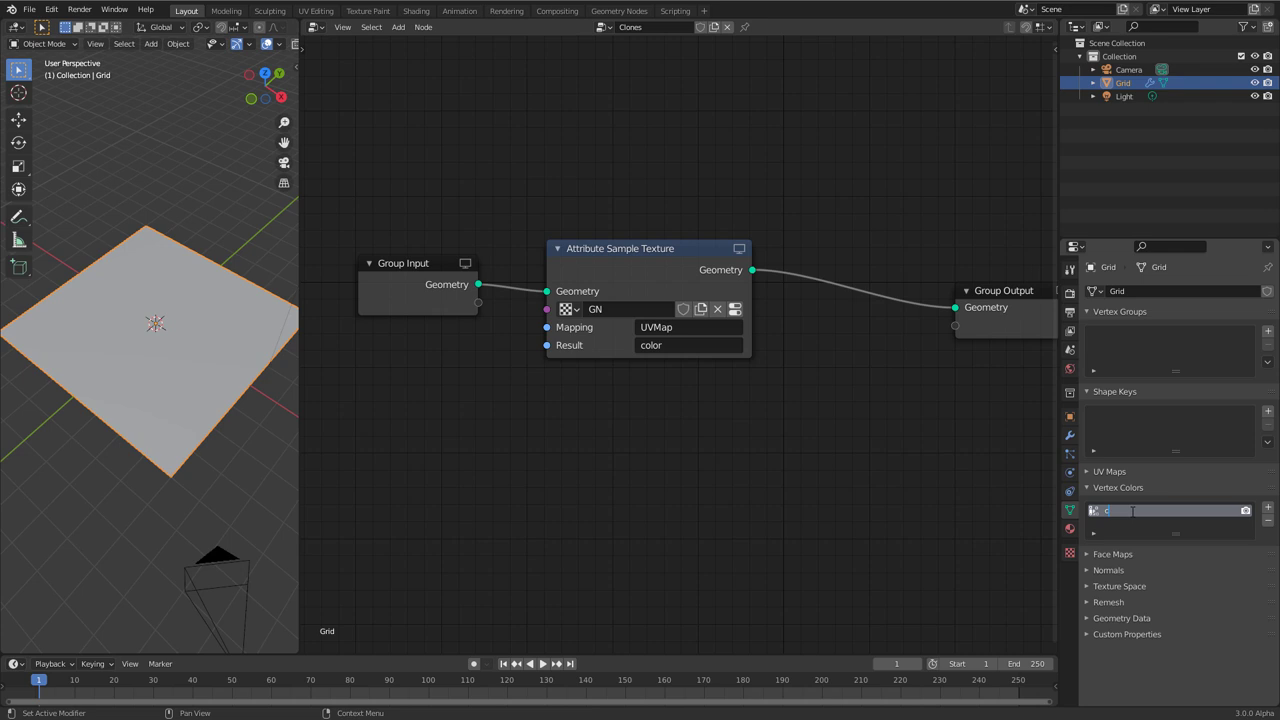
text(olor)
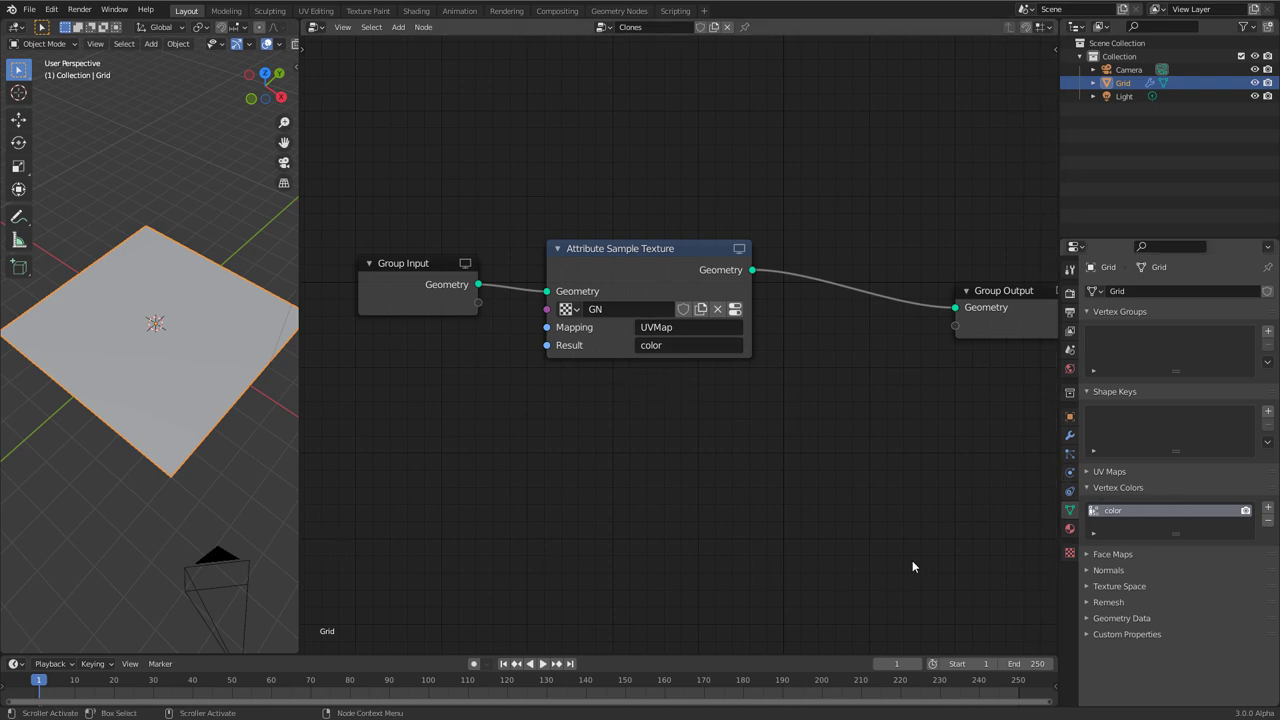
Set the viewport's solid shading color to Vertex and view the sampled image on the grid.
scroll(22, 46, down, 2)
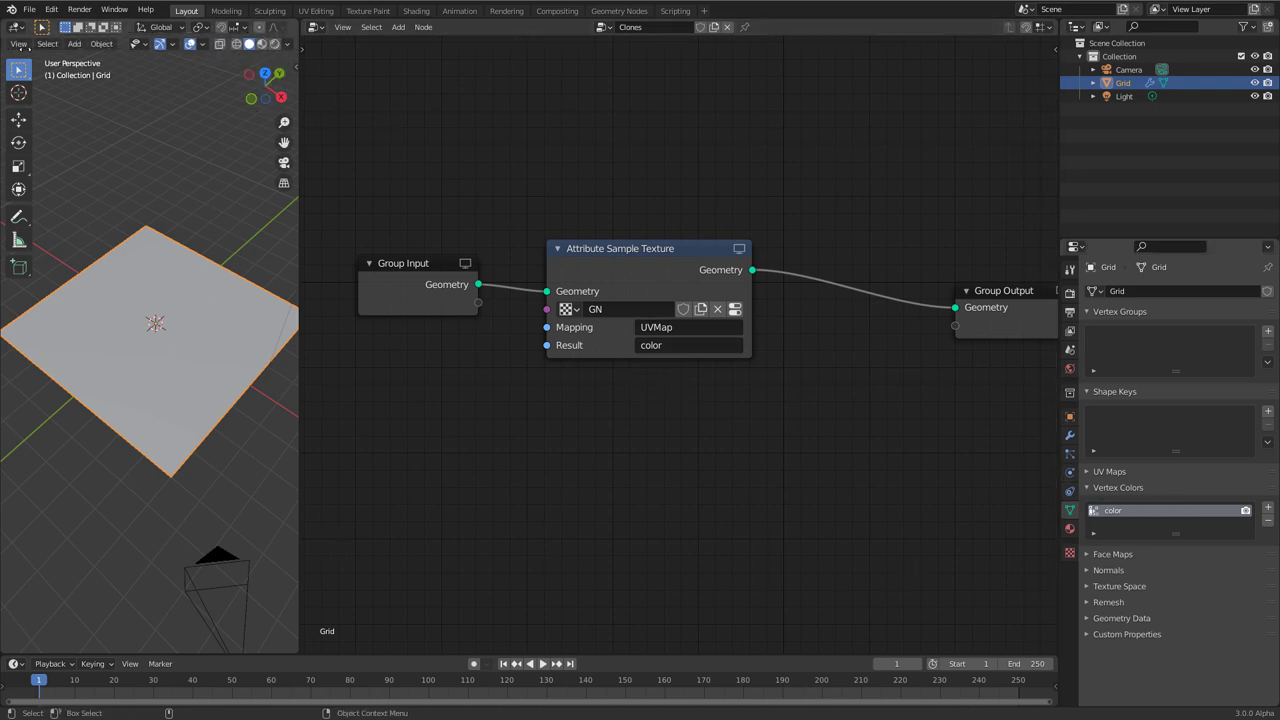
click(285, 45)
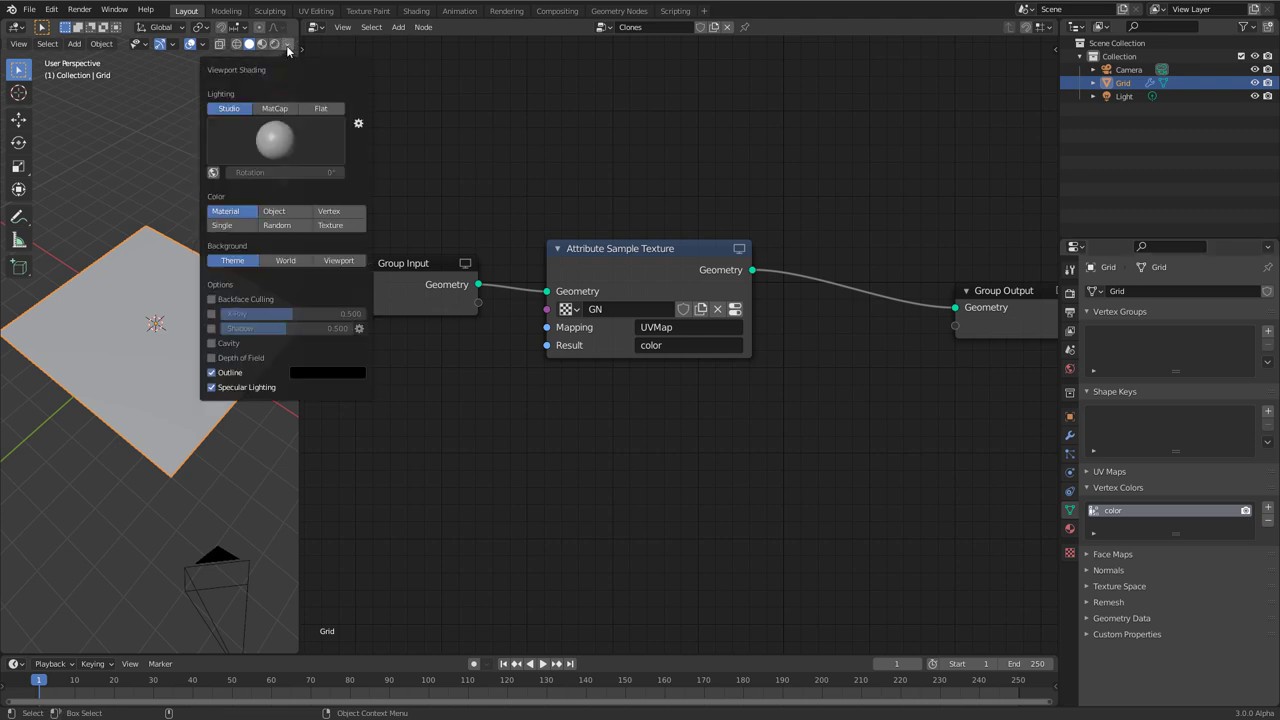
click(322, 226)
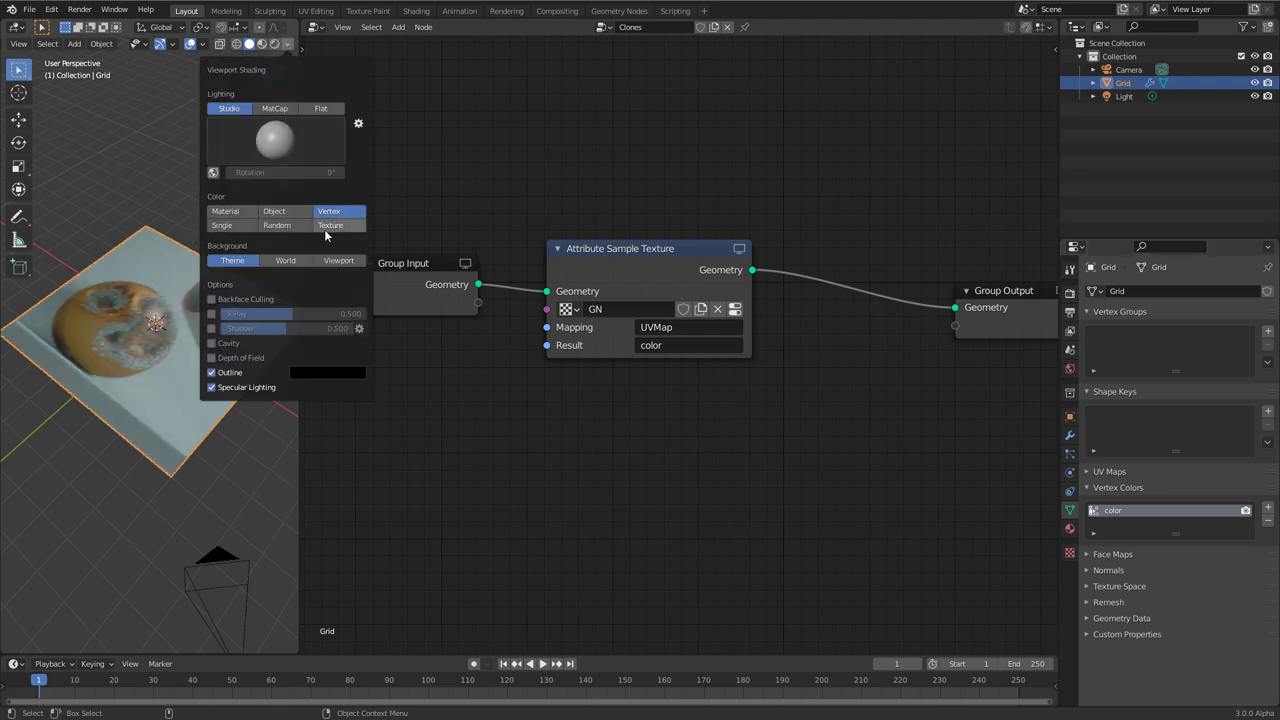
middle_drag(124, 394, 94, 432)
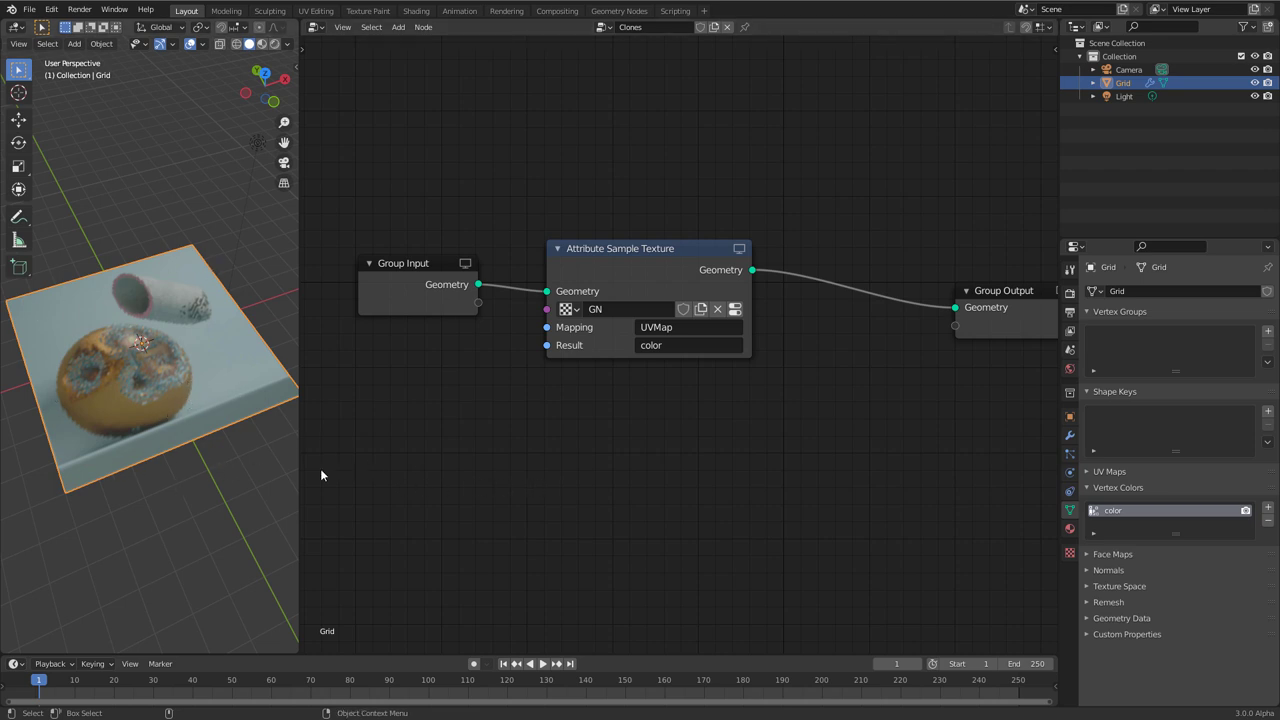
Insert a Point Instance node on the link between Attribute Sample Texture and Group Output.
key(shift+a)
click(565, 460)
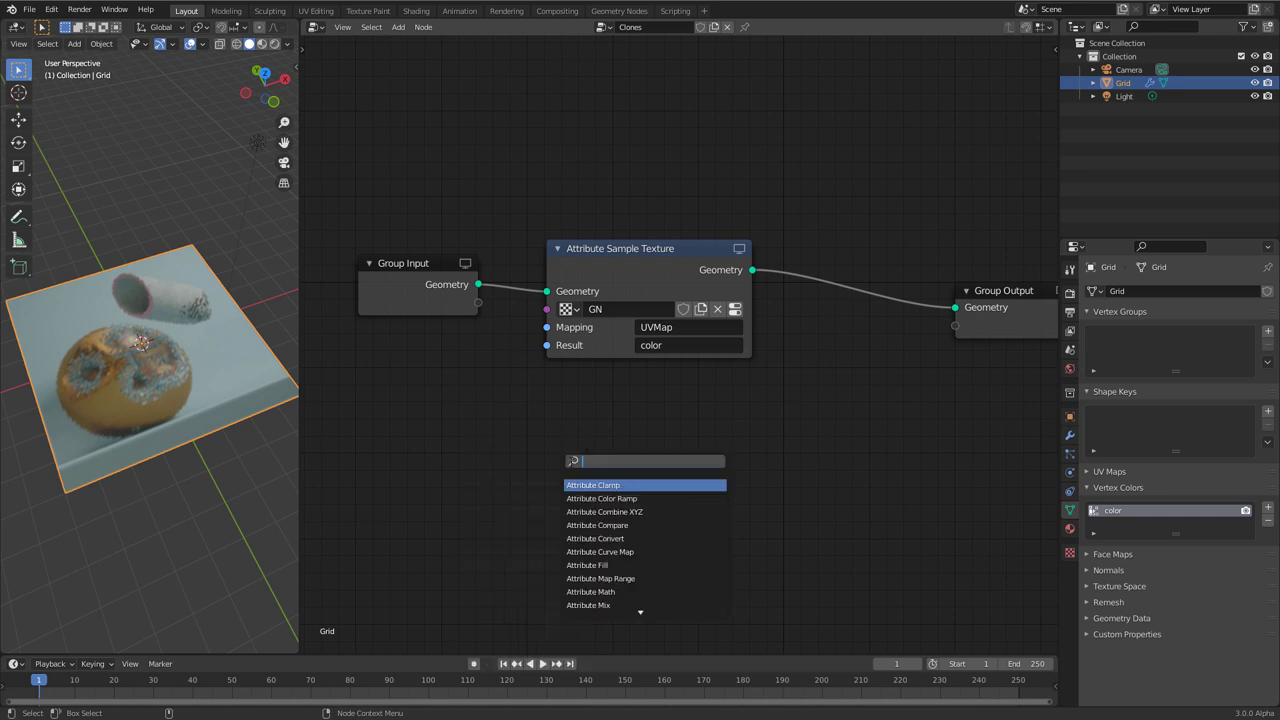
text(point)
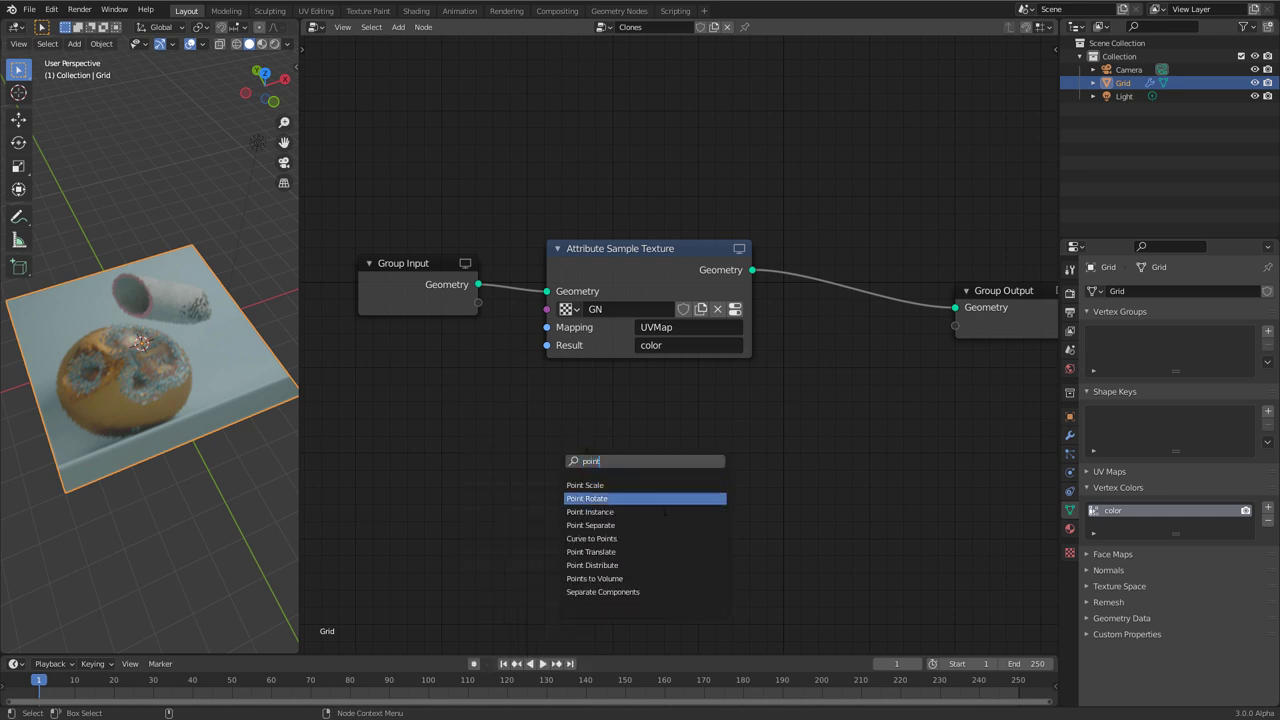
click(606, 511)
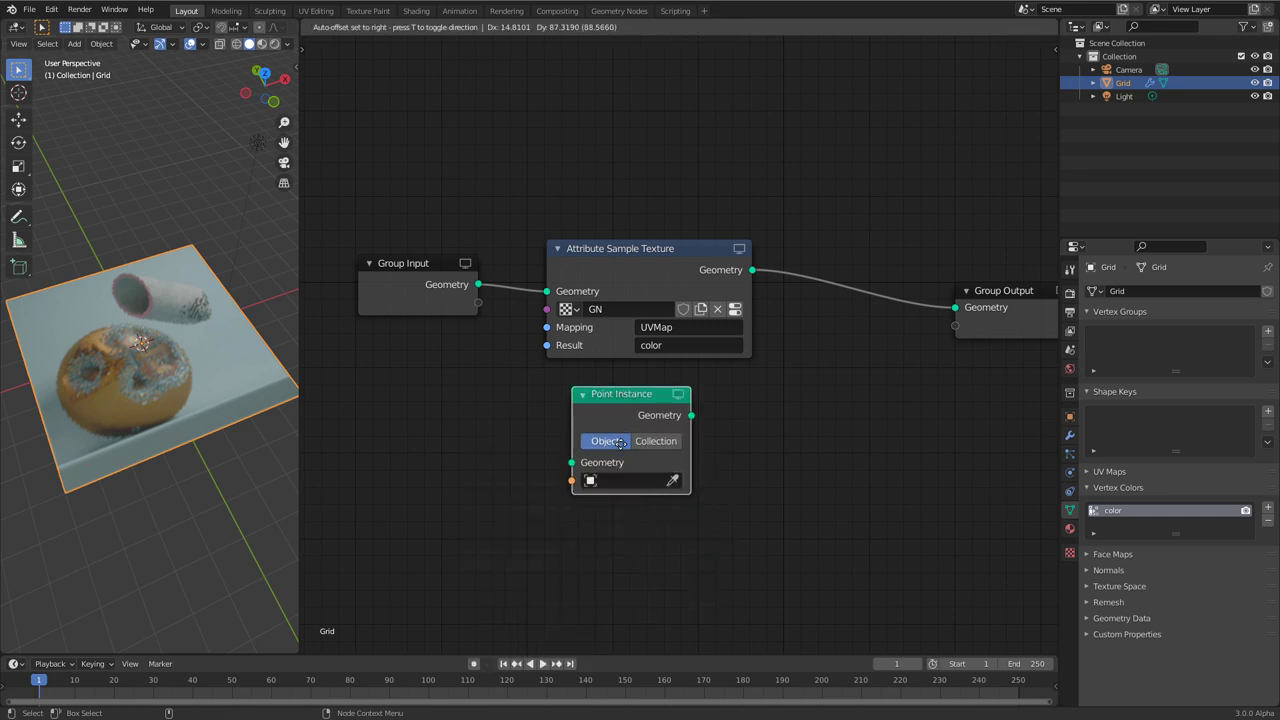
click(606, 511)
middle_drag(853, 469, 728, 441)
drag(506, 386, 745, 241)
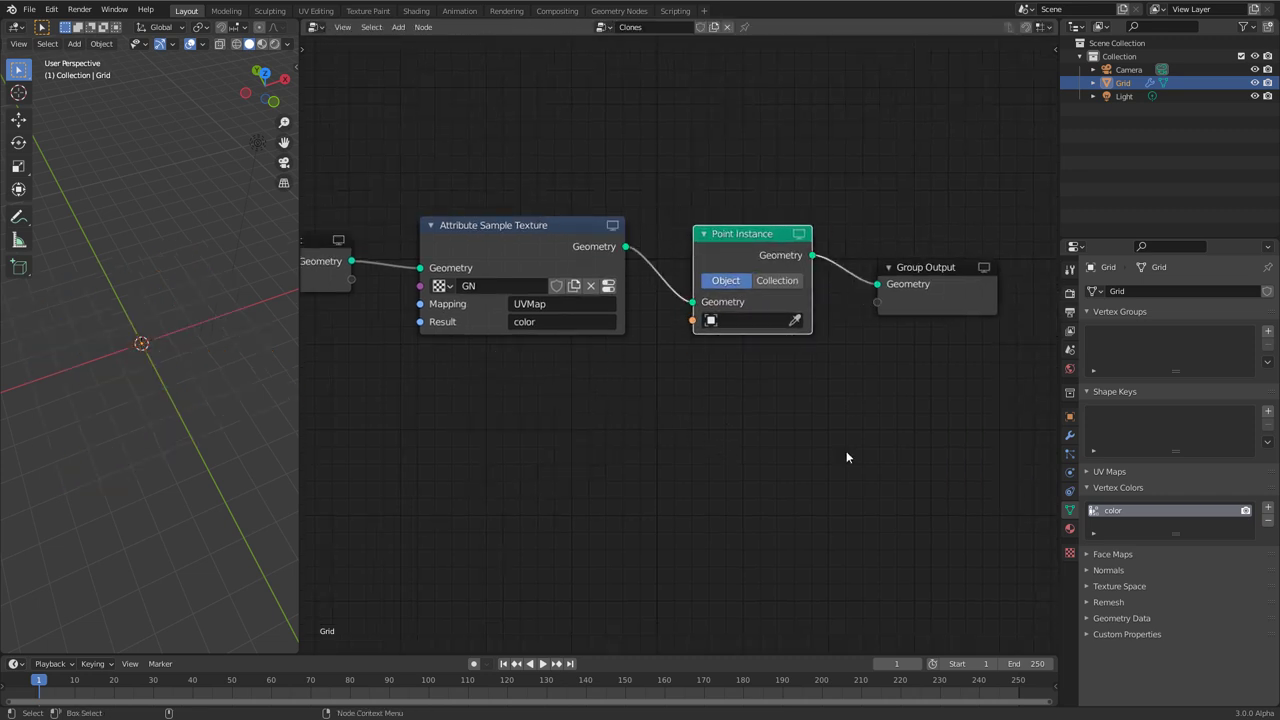
middle_drag(820, 428, 787, 462)
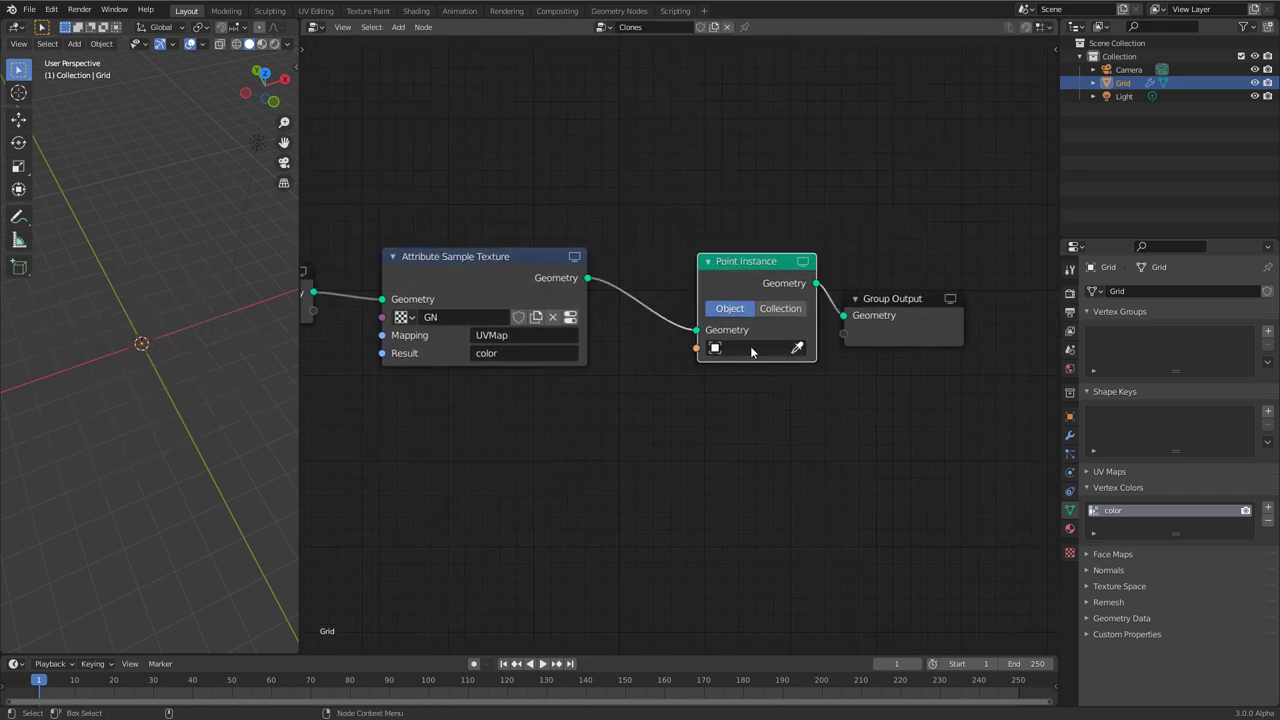
Deselect the grid and add a 2 m cube mesh at the world origin.
click(162, 496)
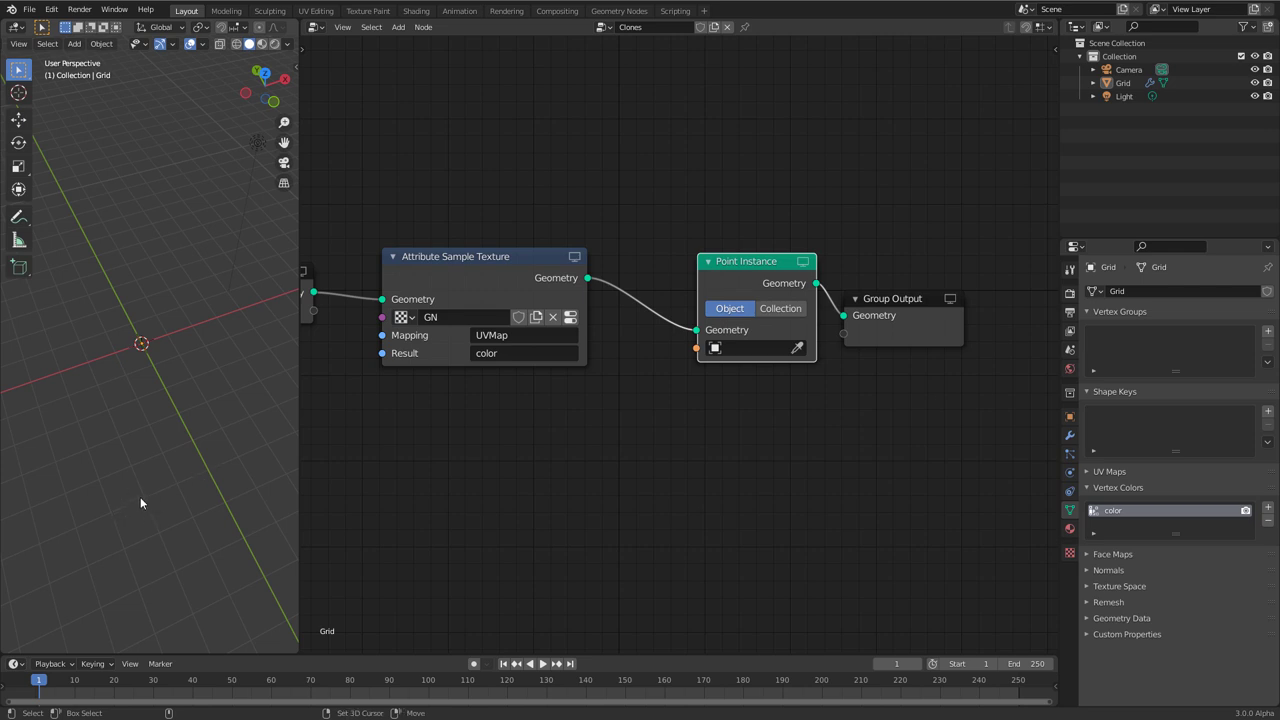
key(shift+a)
mouse_move(104, 450)
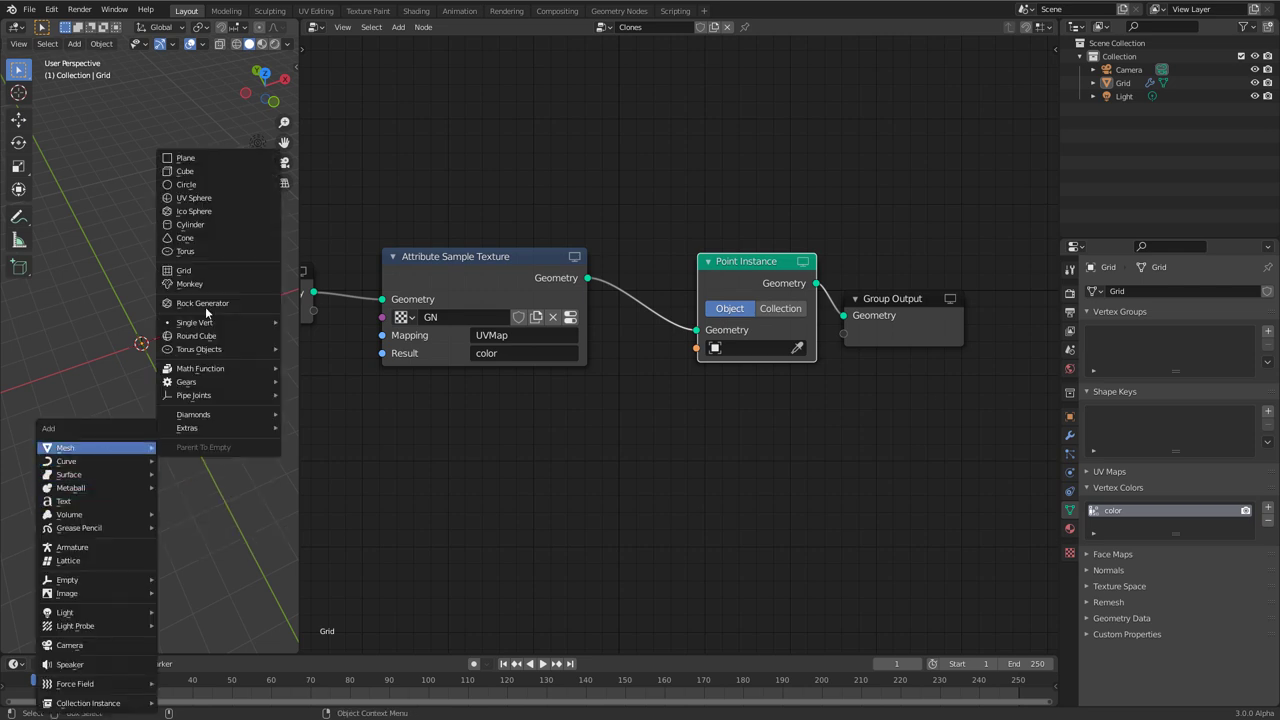
click(203, 170)
middle_drag(184, 430, 150, 327)
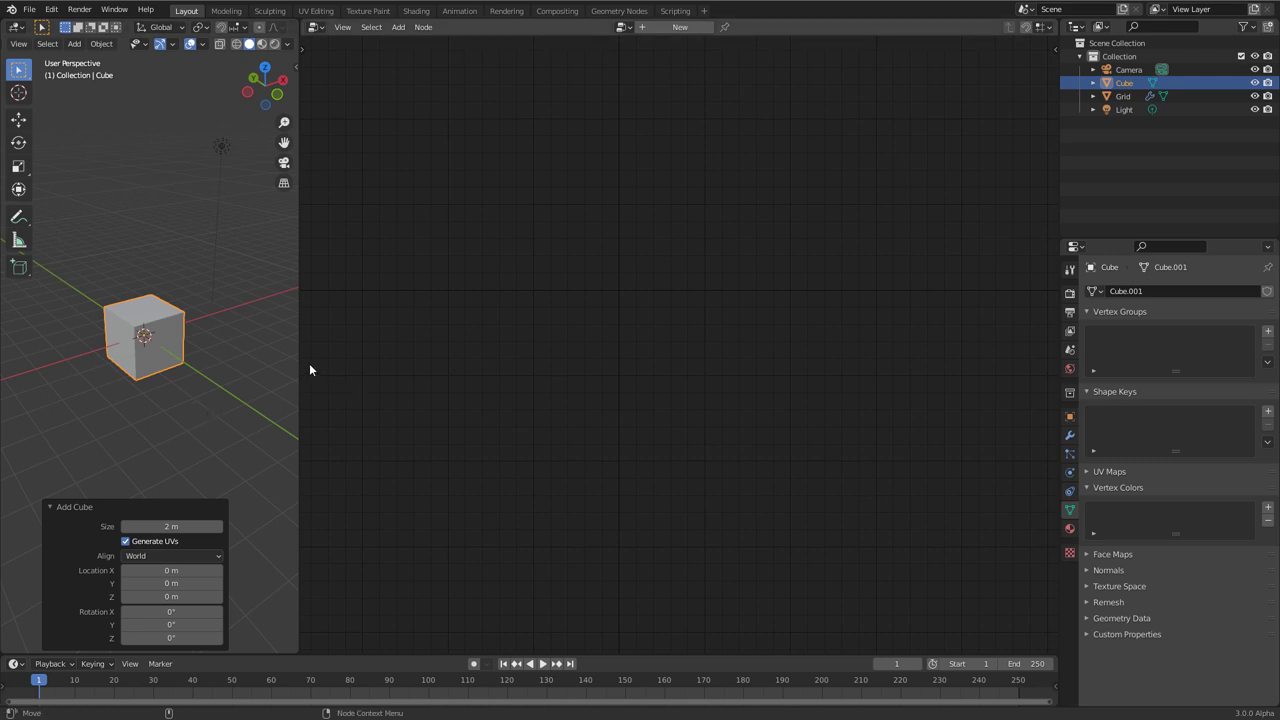
Move all of the cube's geometry up 1 m along Z in Edit Mode so its origin sits at the base, then return to Object Mode.
drag(297, 360, 696, 400)
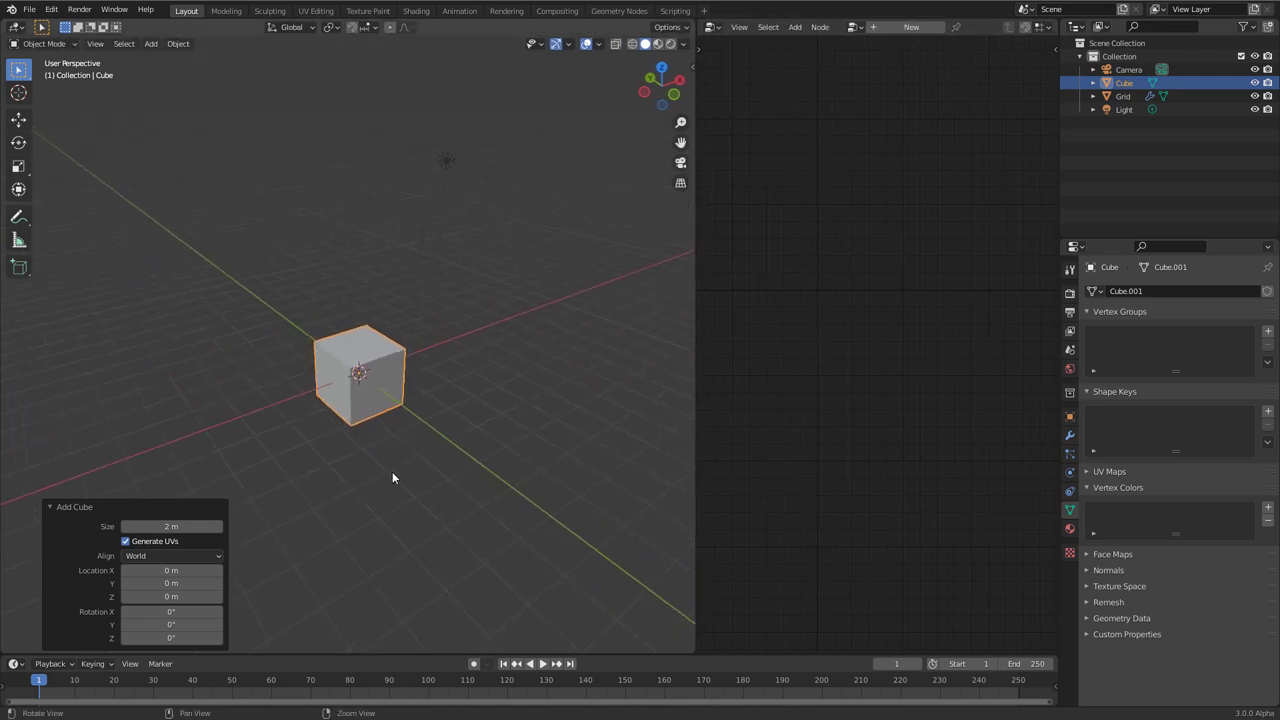
scroll(423, 394, up, 4)
middle_drag(423, 394, 366, 389)
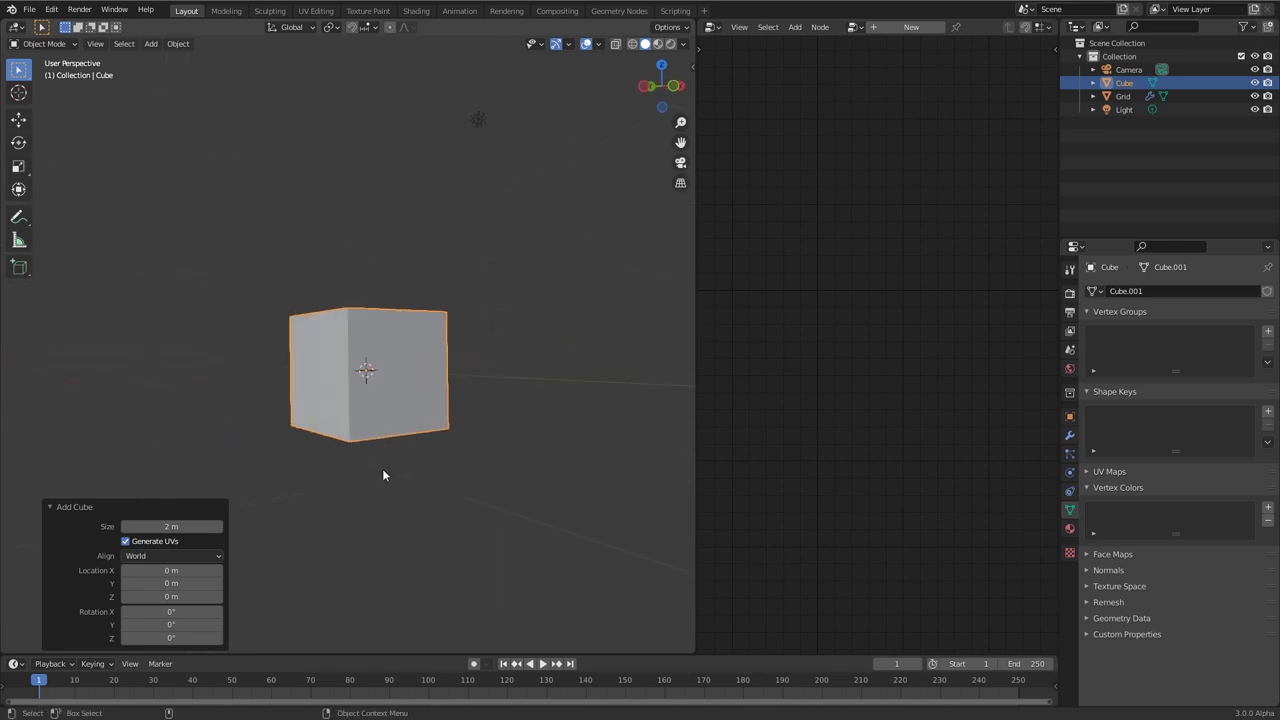
middle_drag(383, 471, 400, 414)
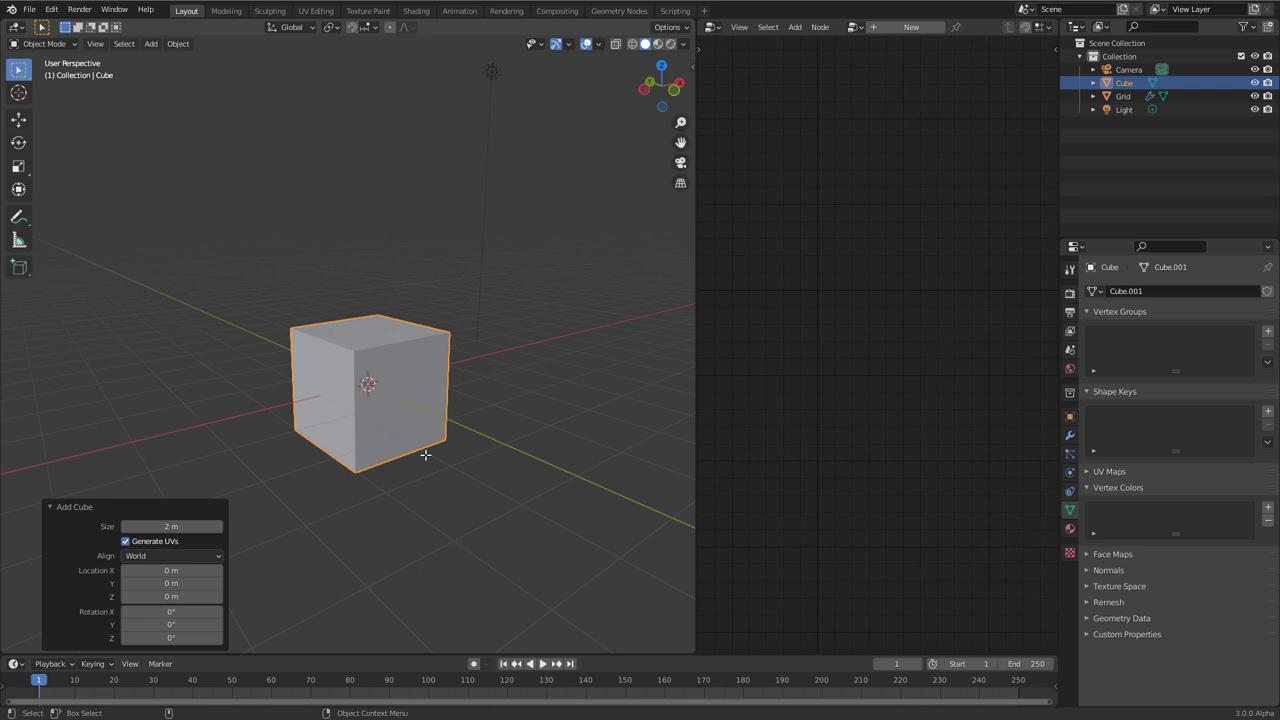
key(Tab)
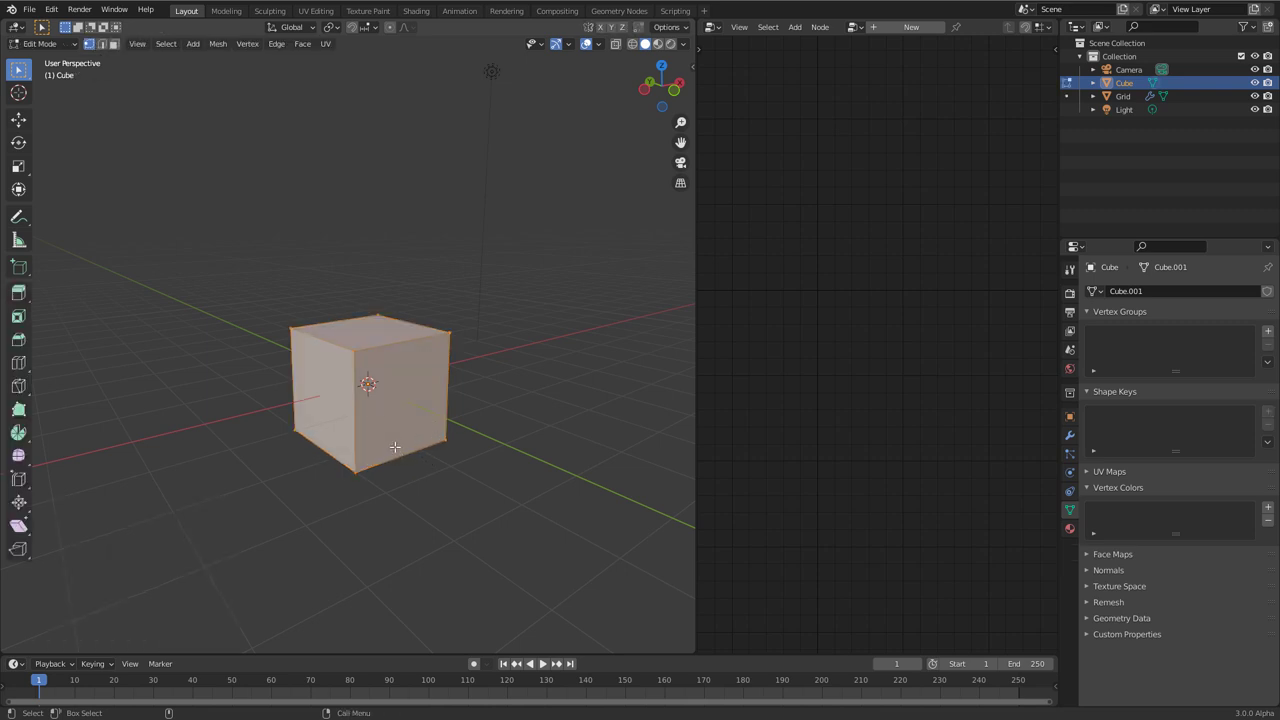
key(g)
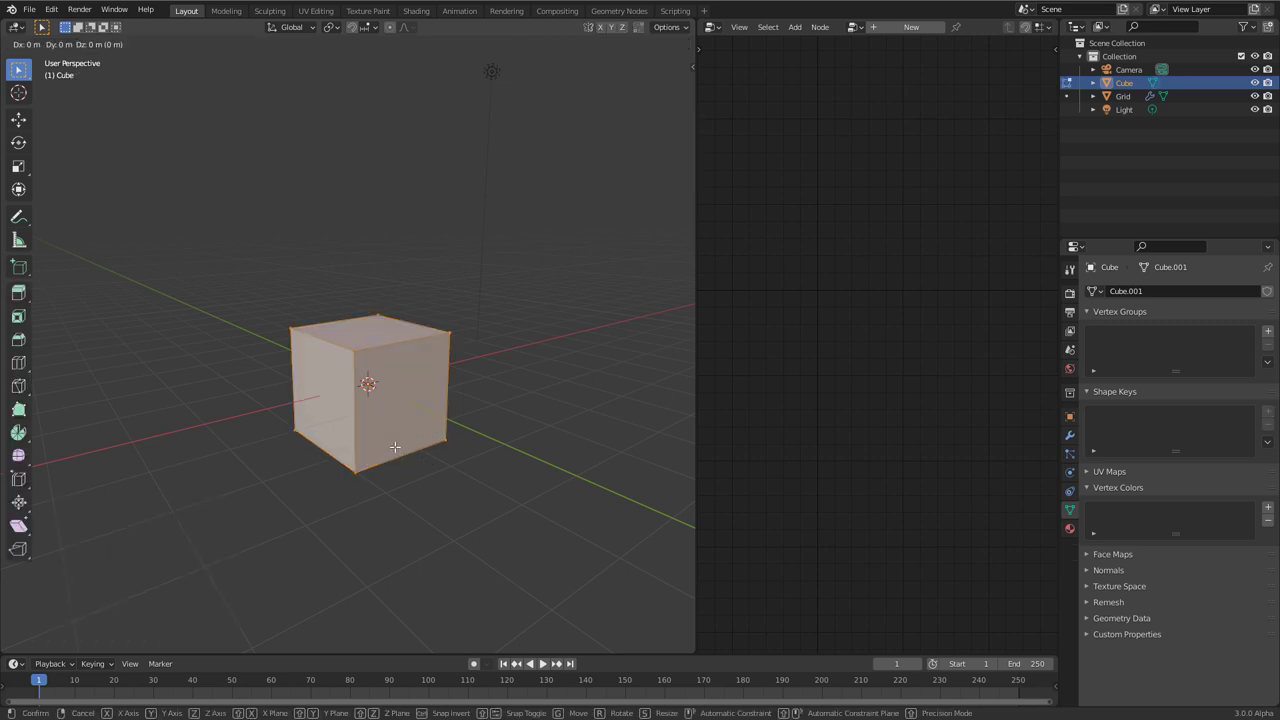
key(z)
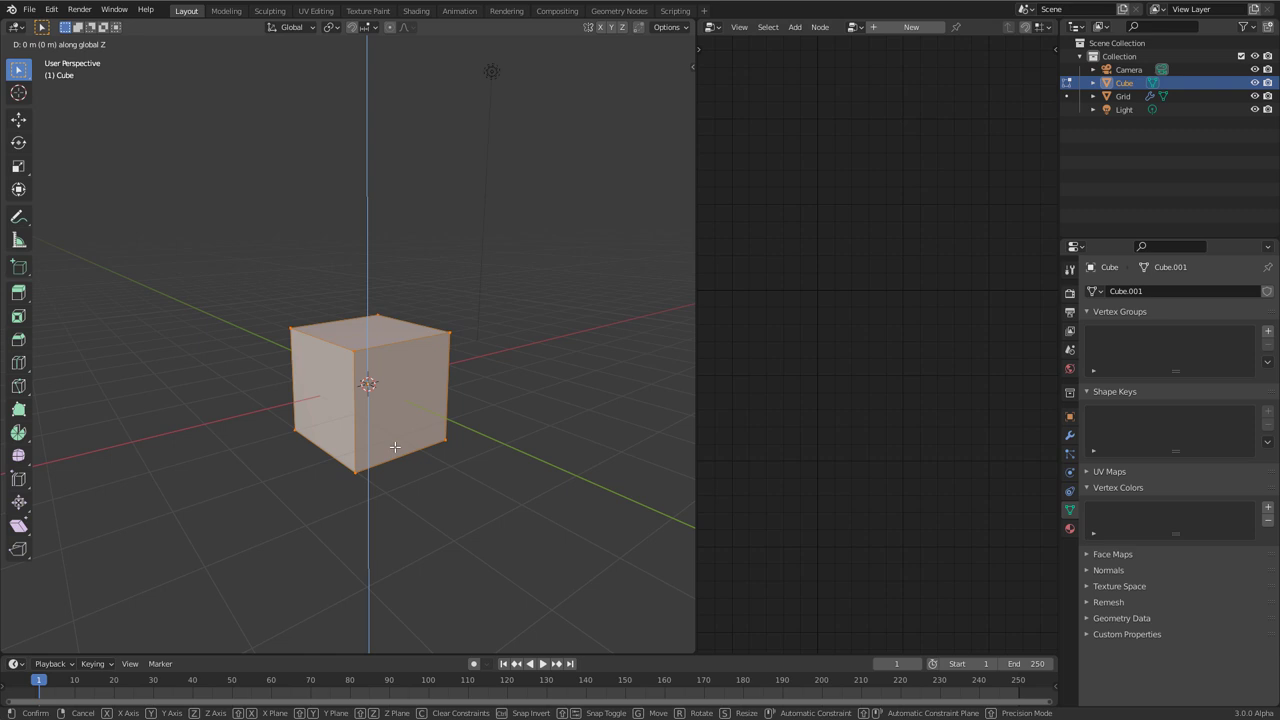
text(1)
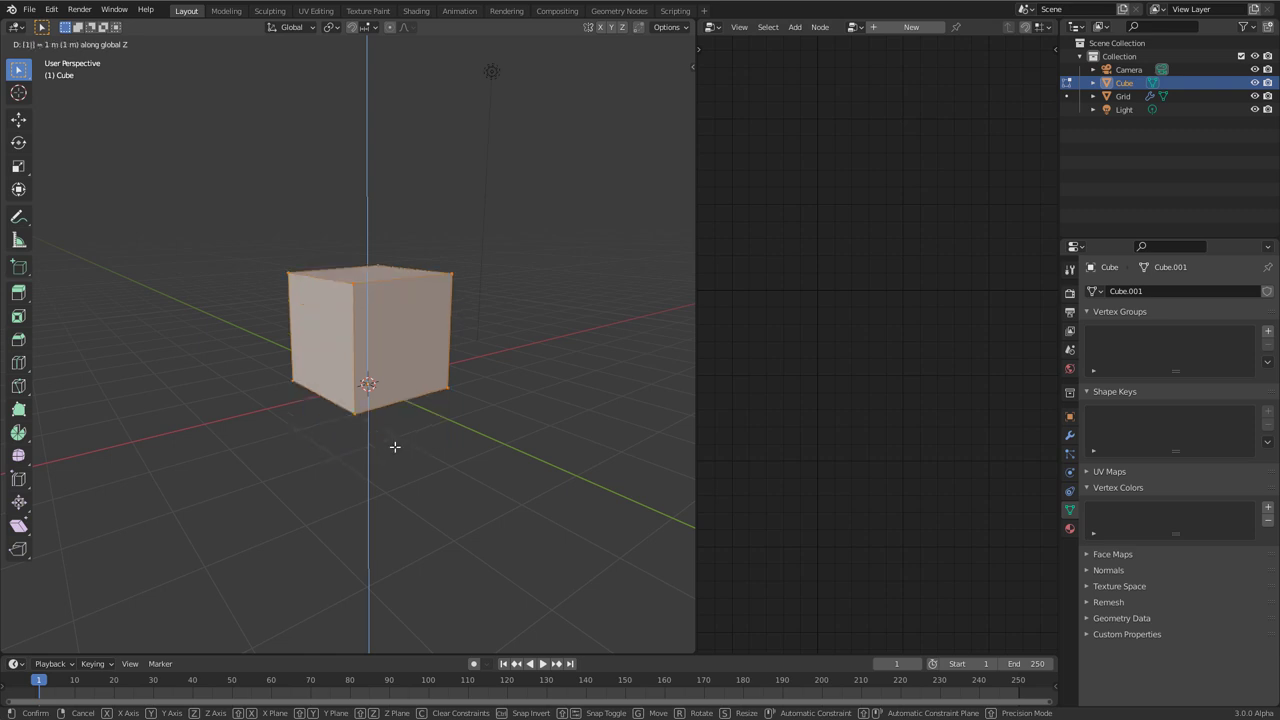
key(Return)
middle_drag(394, 446, 348, 382)
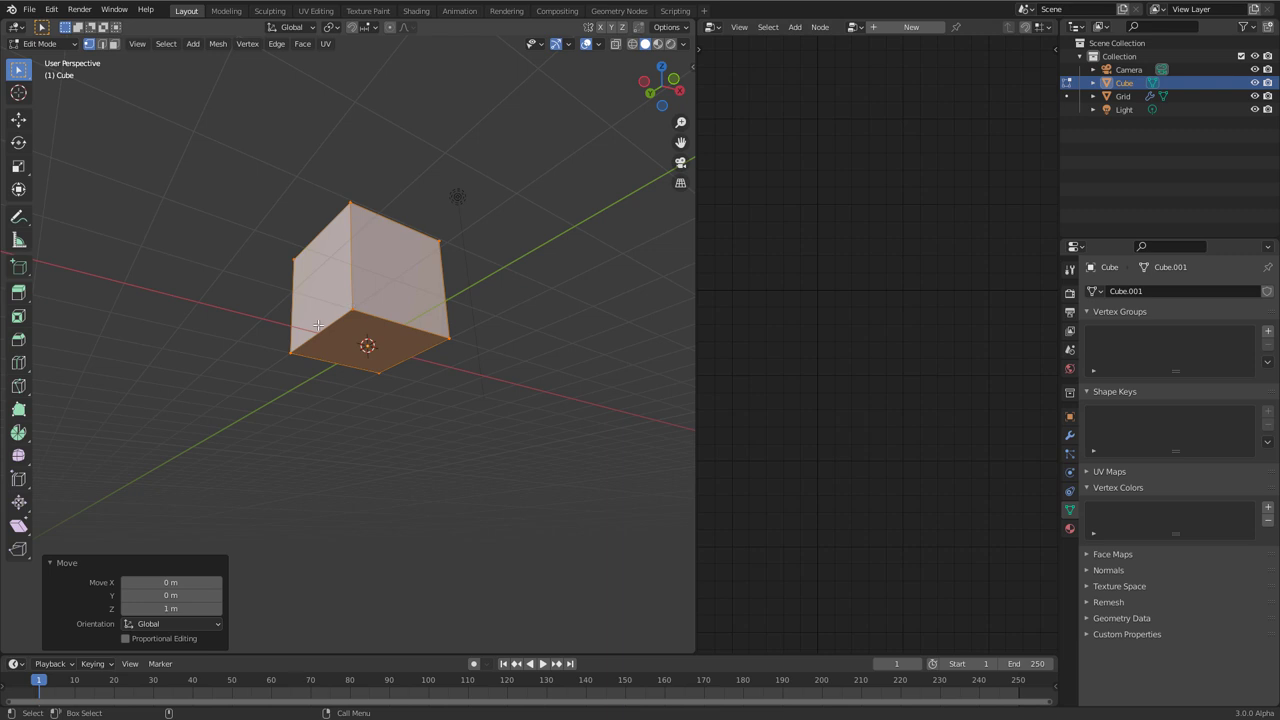
key(Tab)
middle_drag(426, 400, 390, 395)
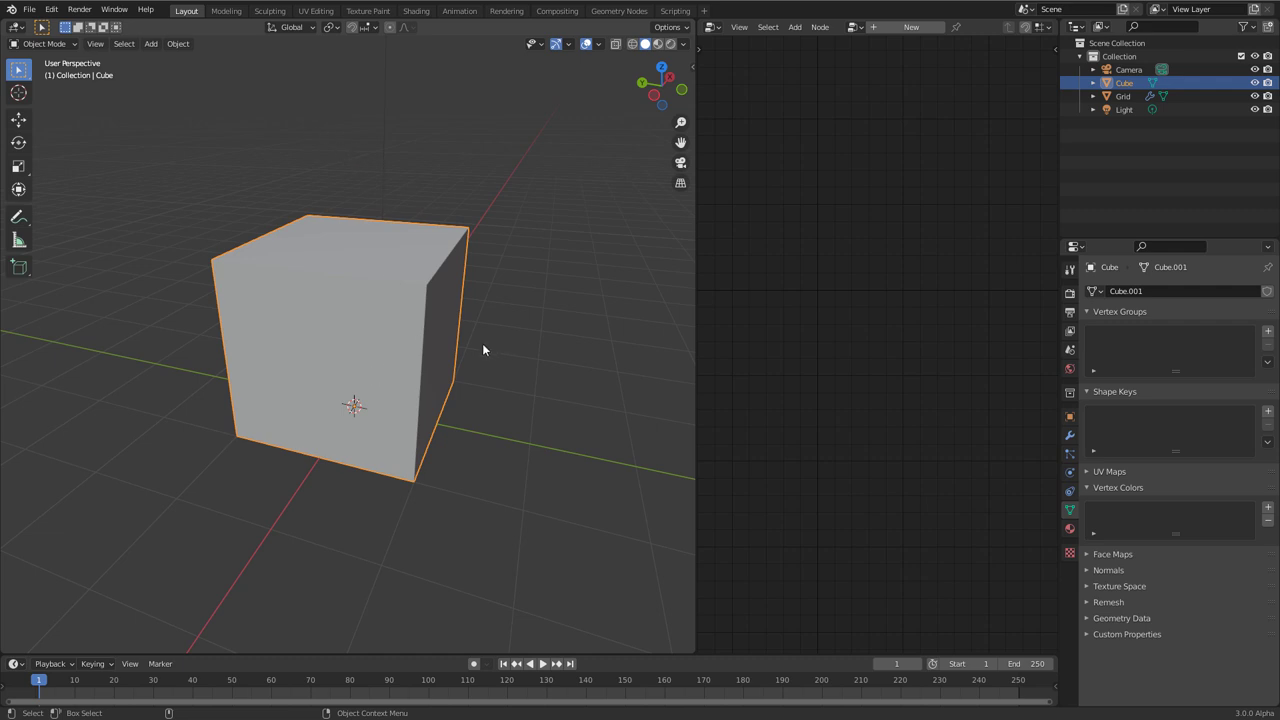
Widen the node editor and create a new geometry node group named Scale on the cube.
drag(694, 329, 389, 320)
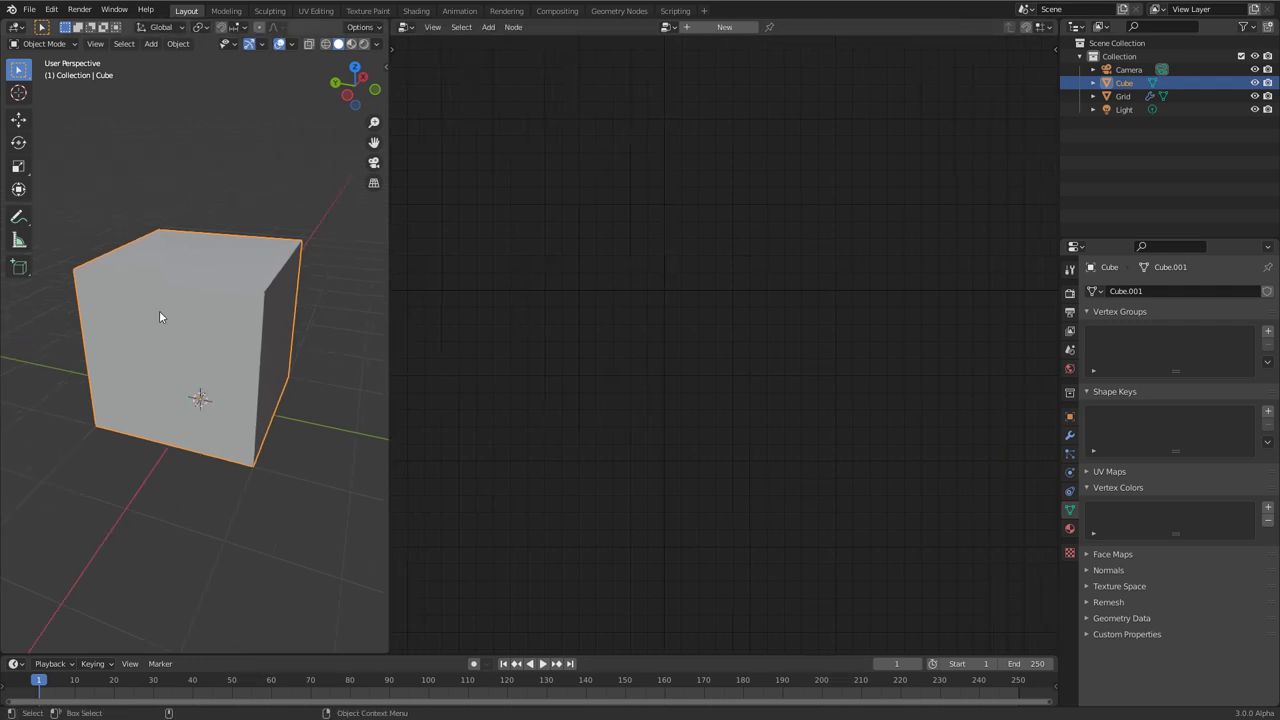
click(725, 27)
double_click(722, 27)
text(Scale)
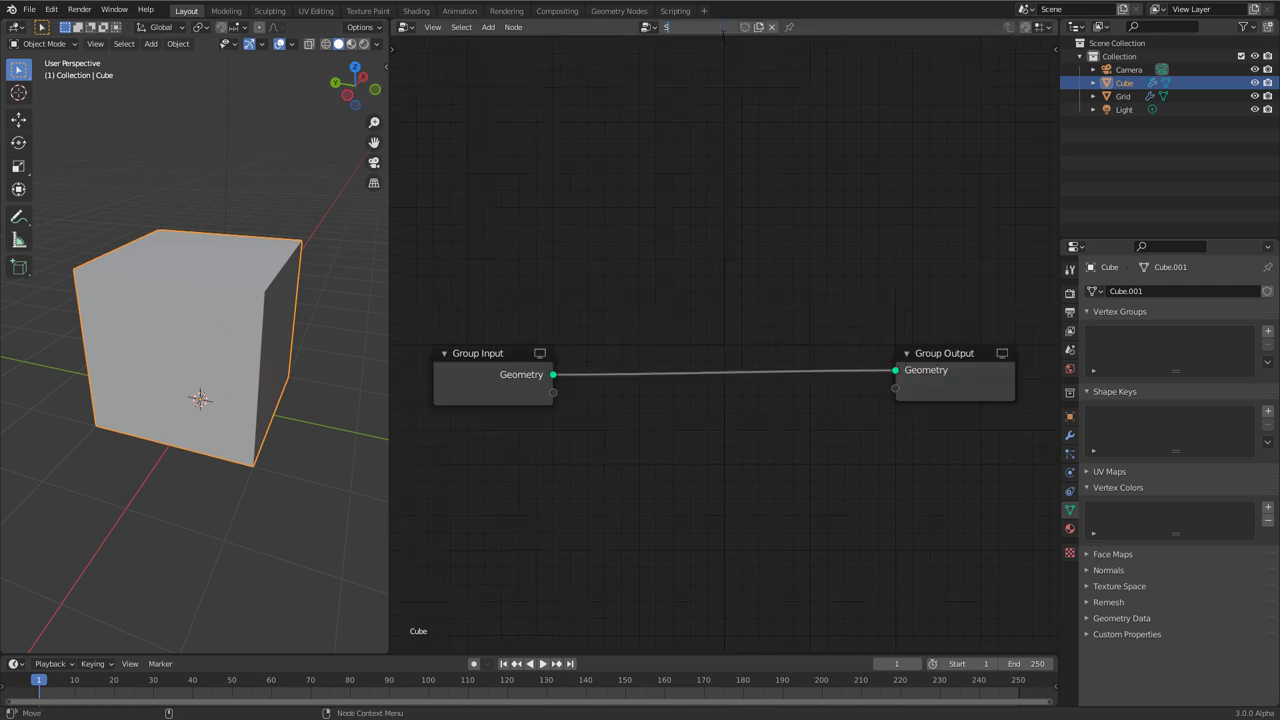
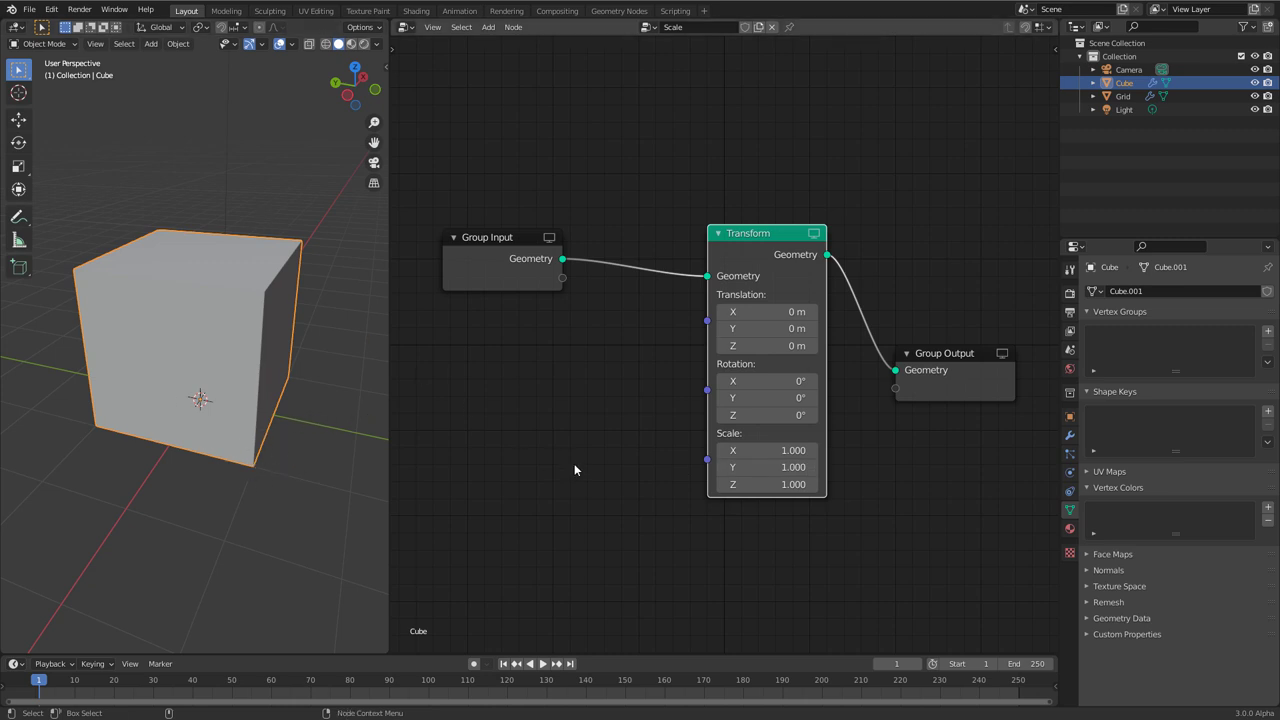
Add a Combine XYZ node and connect its Vector output to the Transform node's Scale input.
key(shift+a)
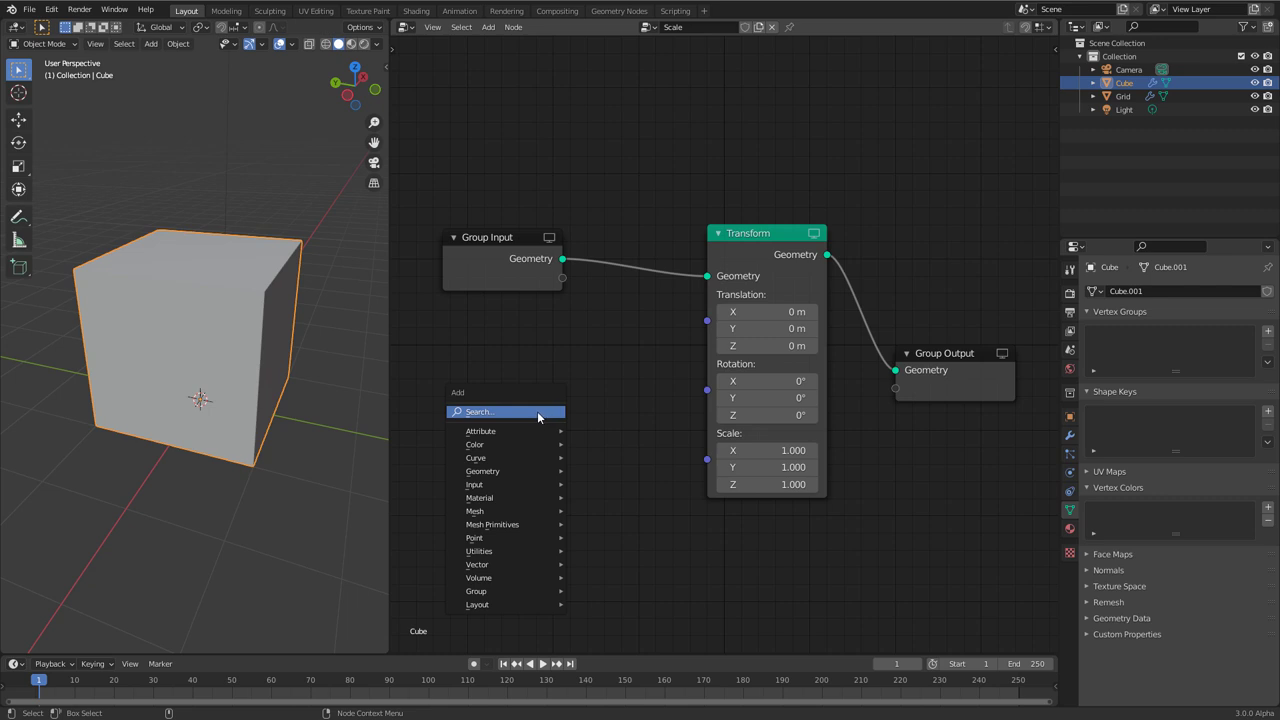
click(537, 412)
text(combine)
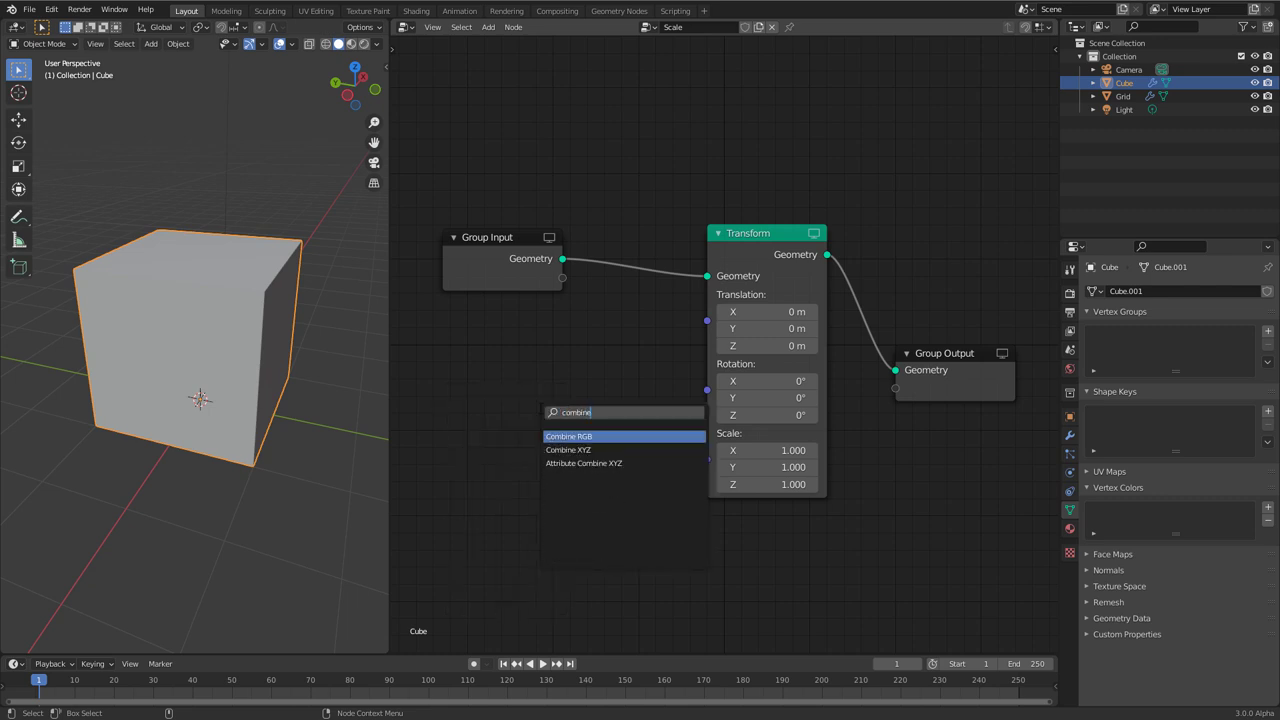
click(580, 450)
click(656, 437)
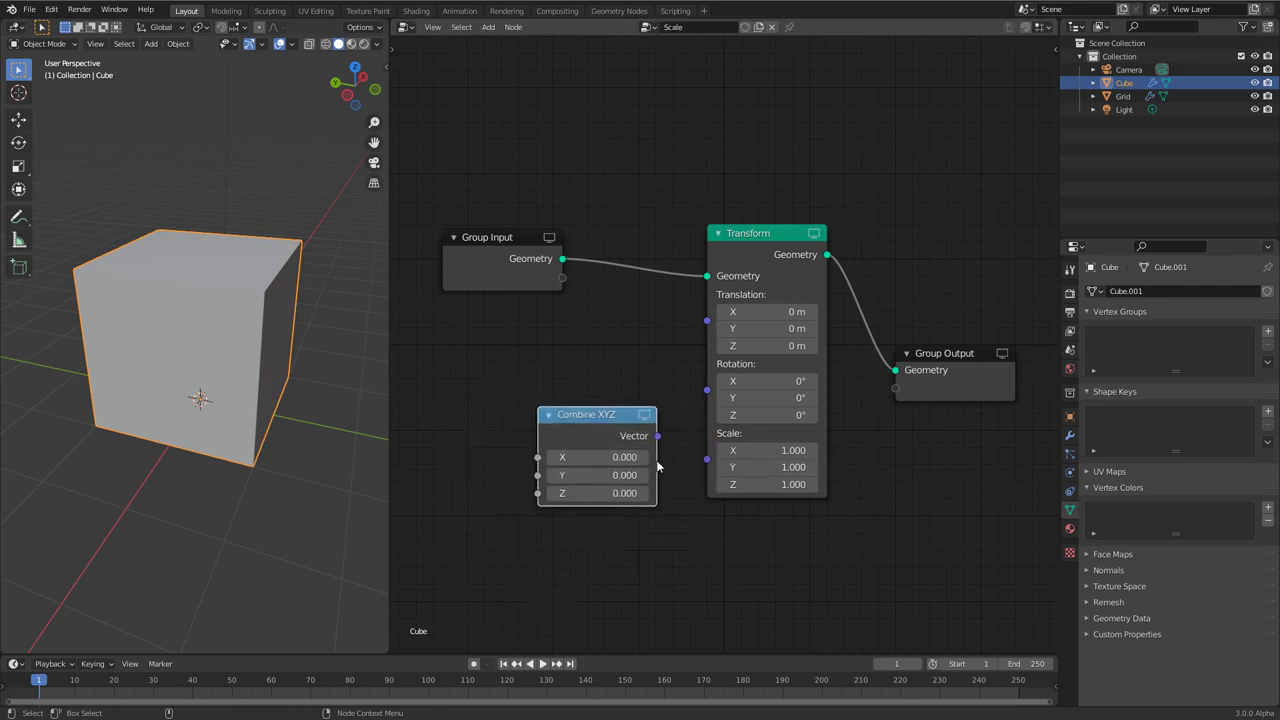
drag(657, 436, 707, 460)
drag(597, 420, 626, 403)
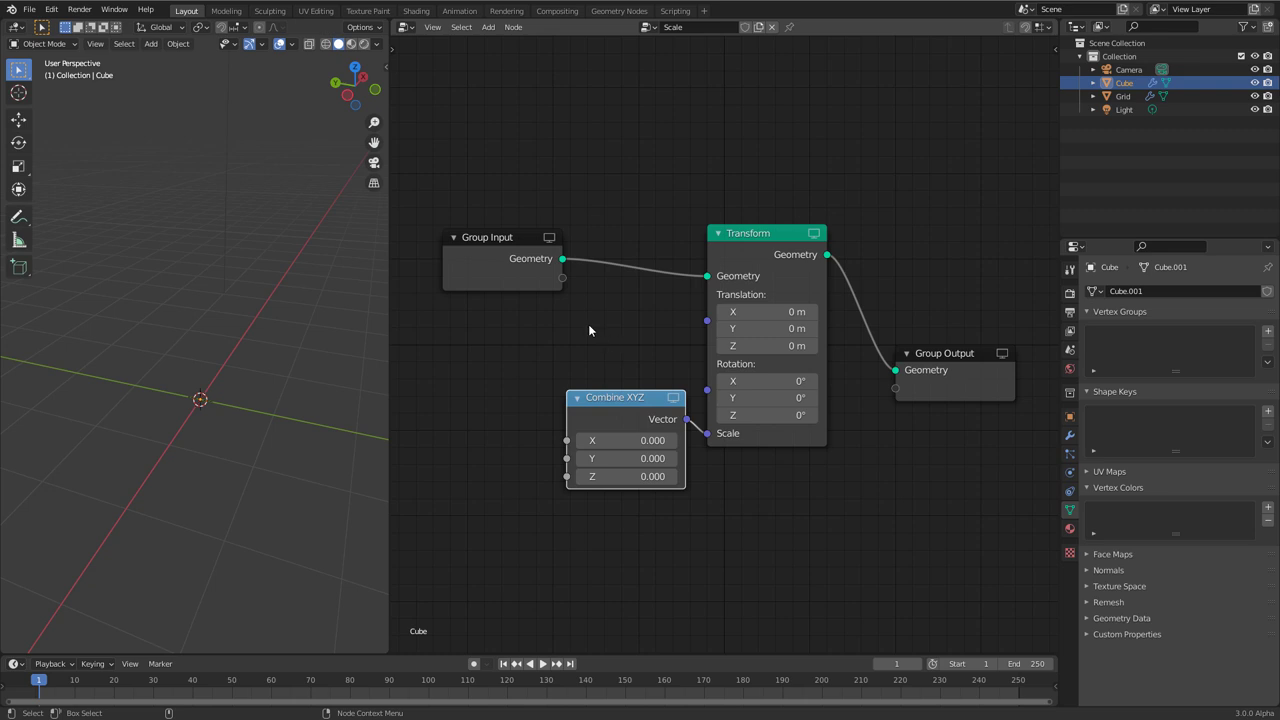
Expose the Combine XYZ node's X value as a Group Input socket and move the Group Input node further from it.
drag(566, 440, 563, 296)
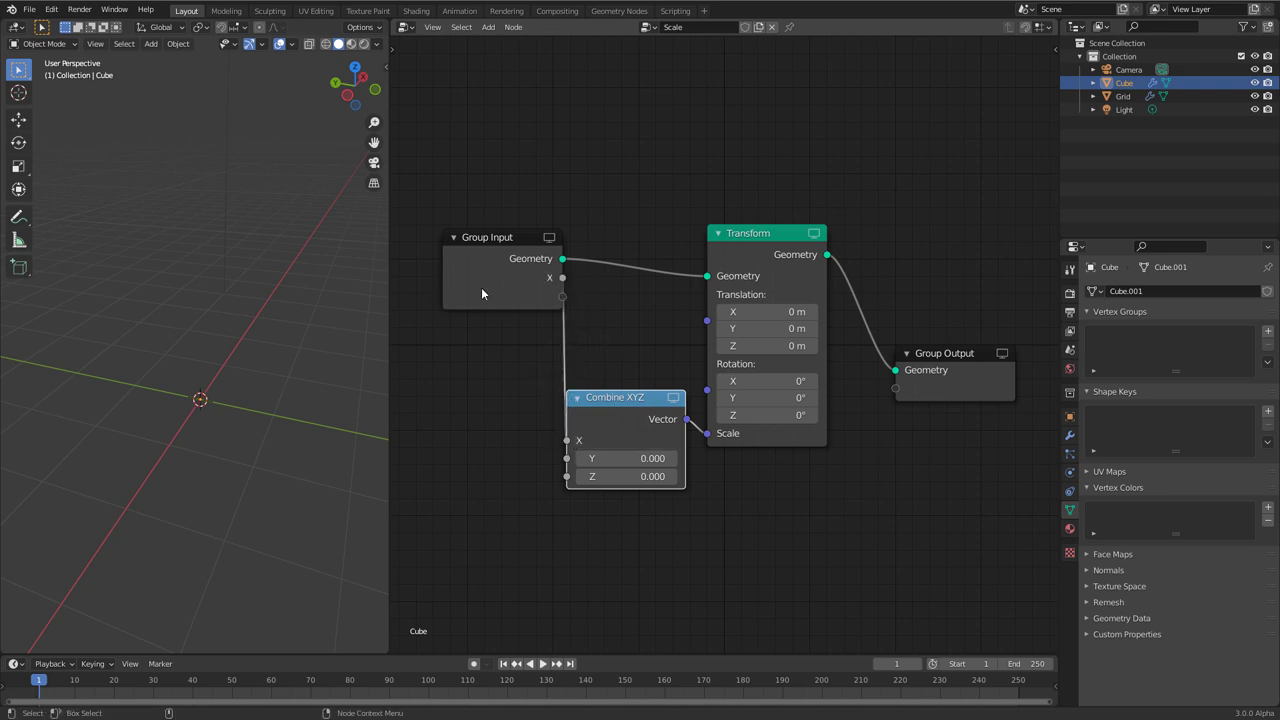
drag(508, 244, 451, 265)
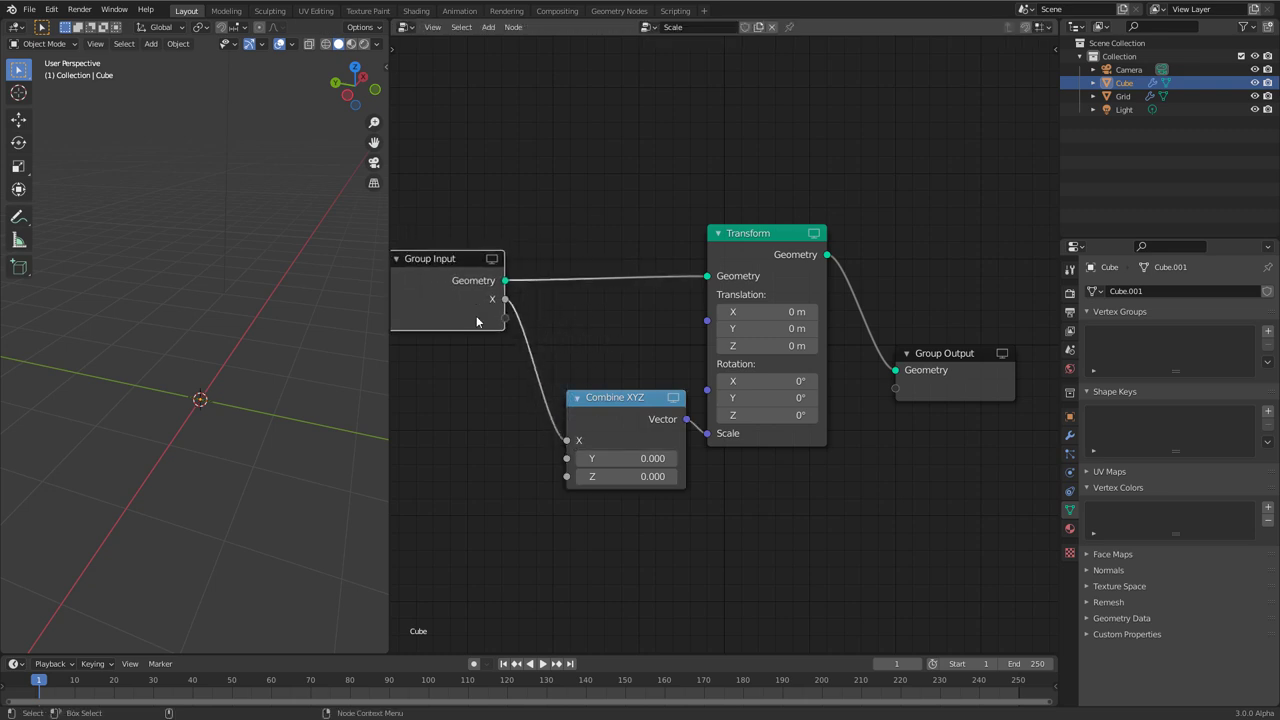
Show the cube's modifier settings and rename the Scale node group's X input to size.
click(1069, 435)
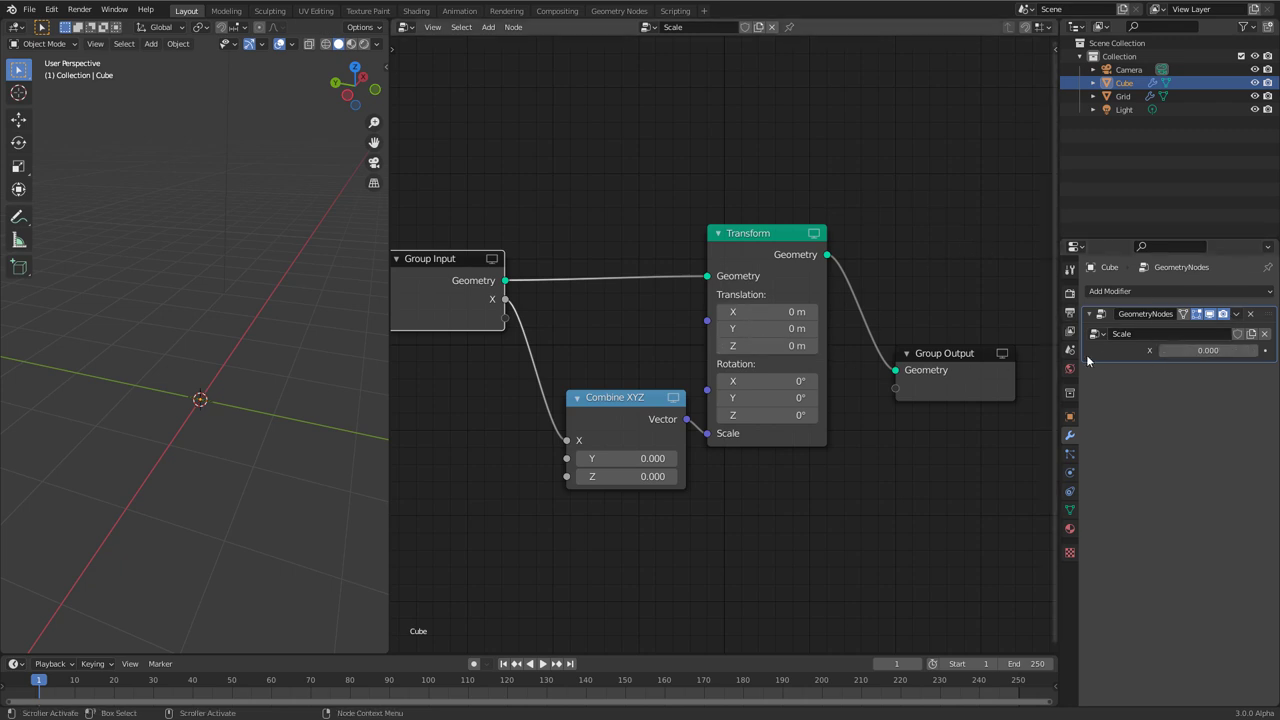
key(n)
click(947, 80)
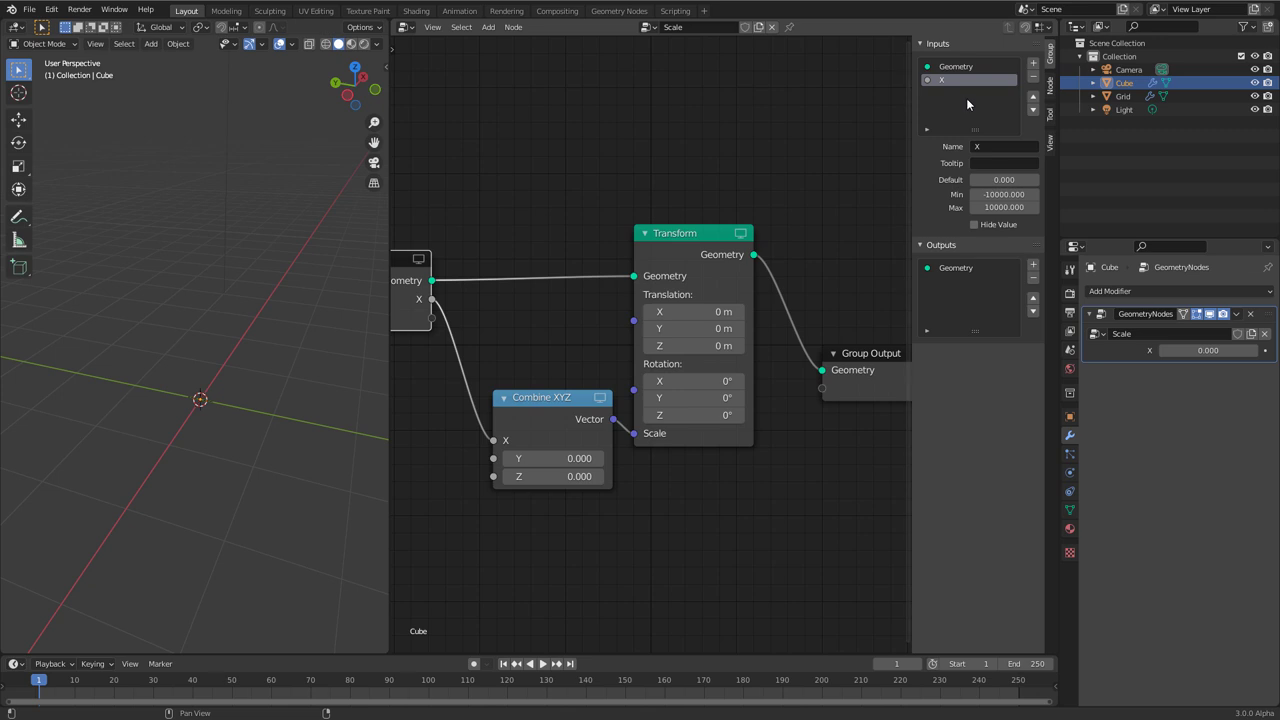
click(987, 147)
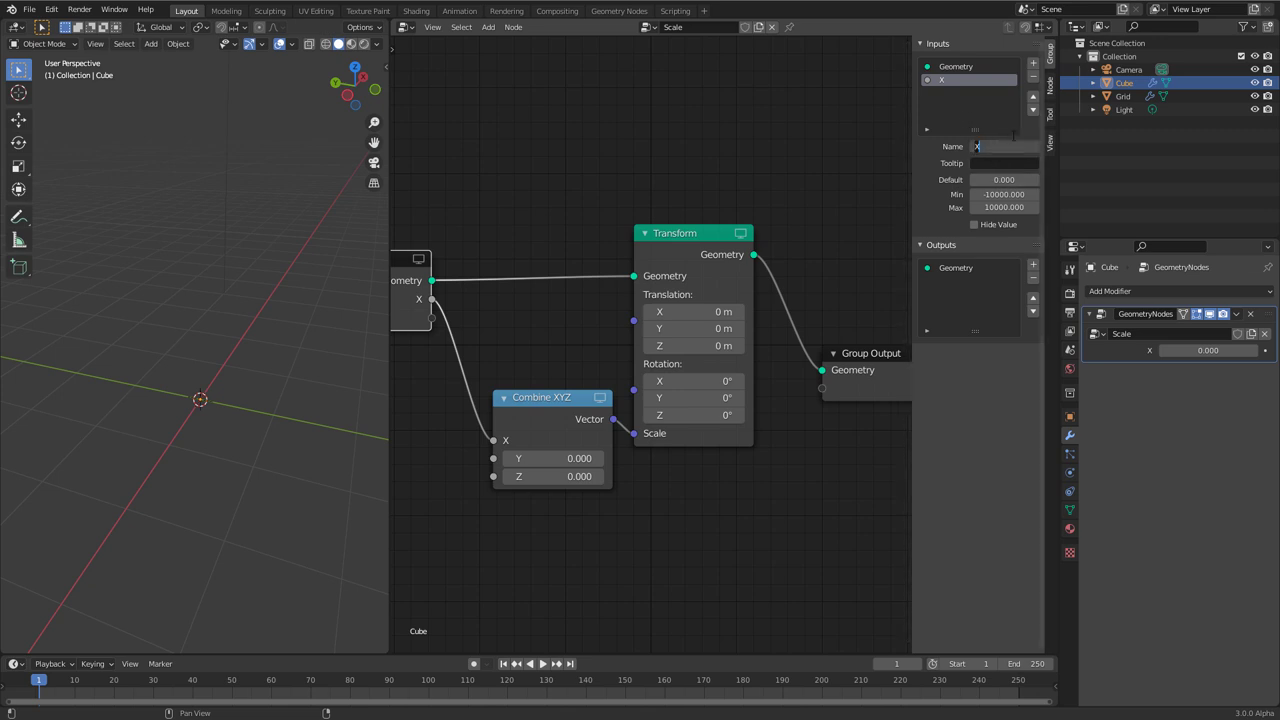
key(Return)
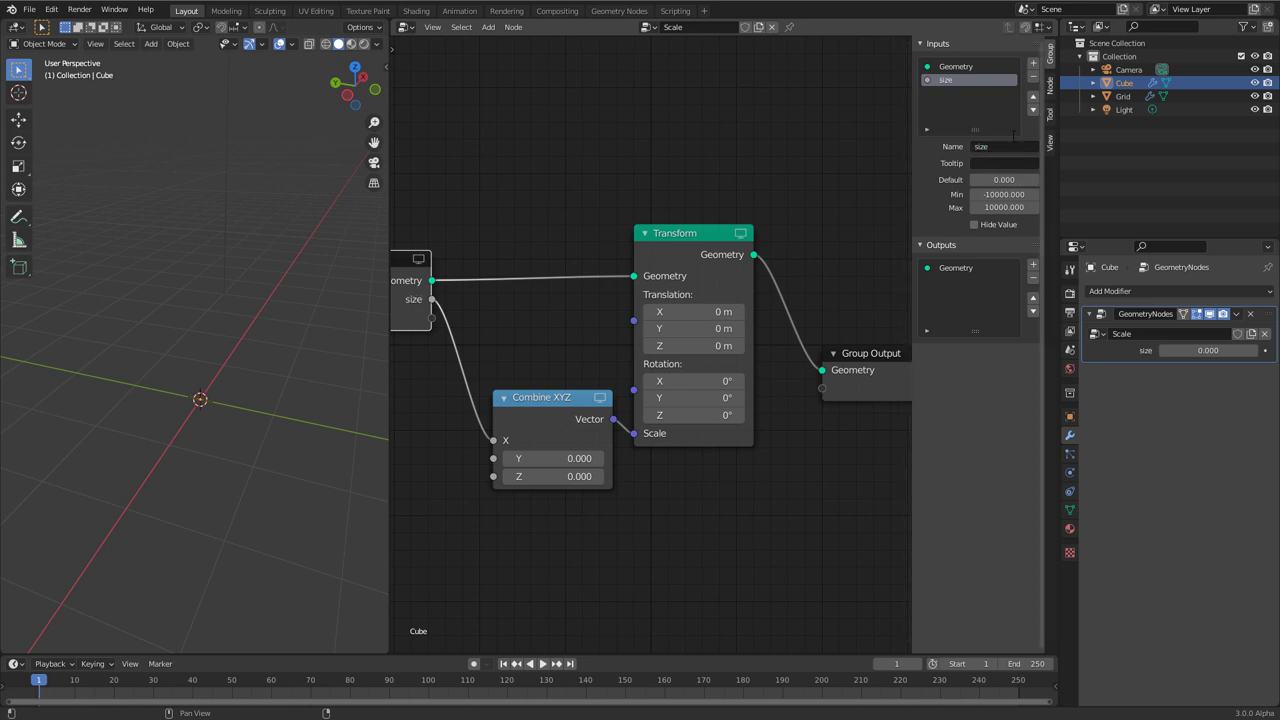
Connect the size input to the Combine XYZ node's Y as well and expose its Z value as a new group input.
middle_drag(436, 305, 551, 300)
drag(551, 300, 609, 453)
middle_drag(552, 516, 508, 514)
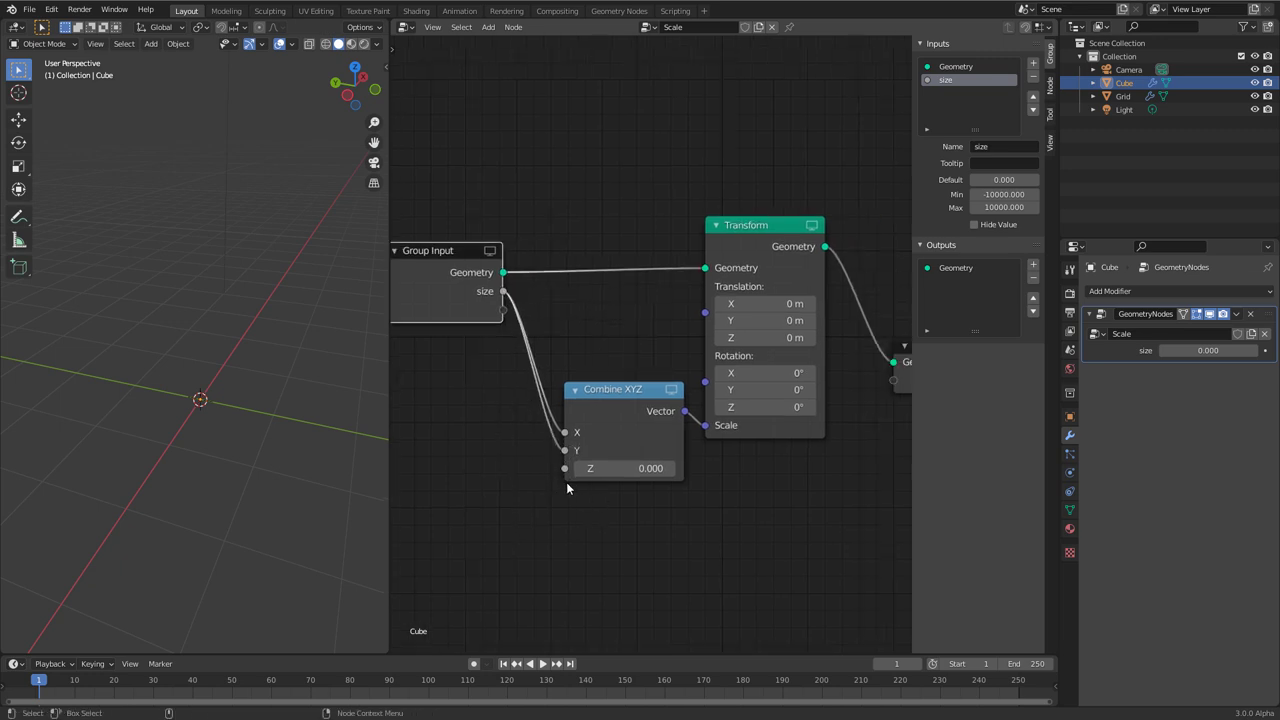
drag(564, 468, 502, 316)
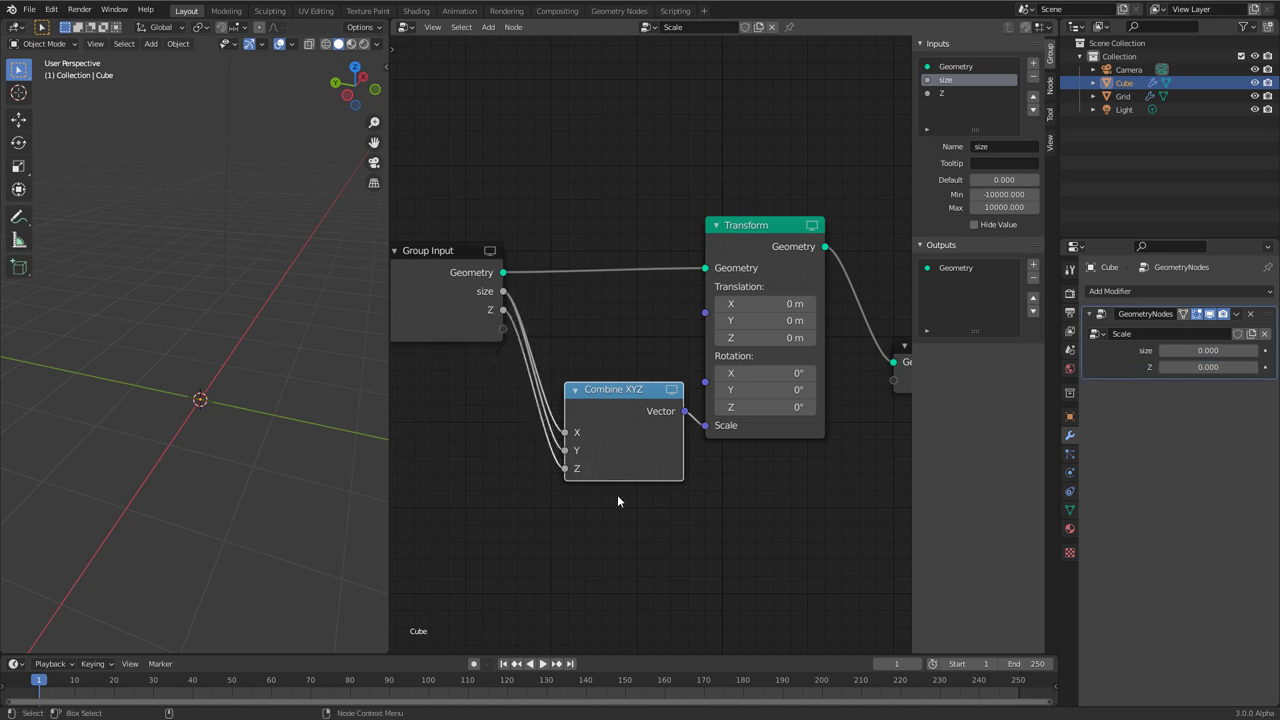
Rename the node group's Z input to size Z.
click(1005, 147)
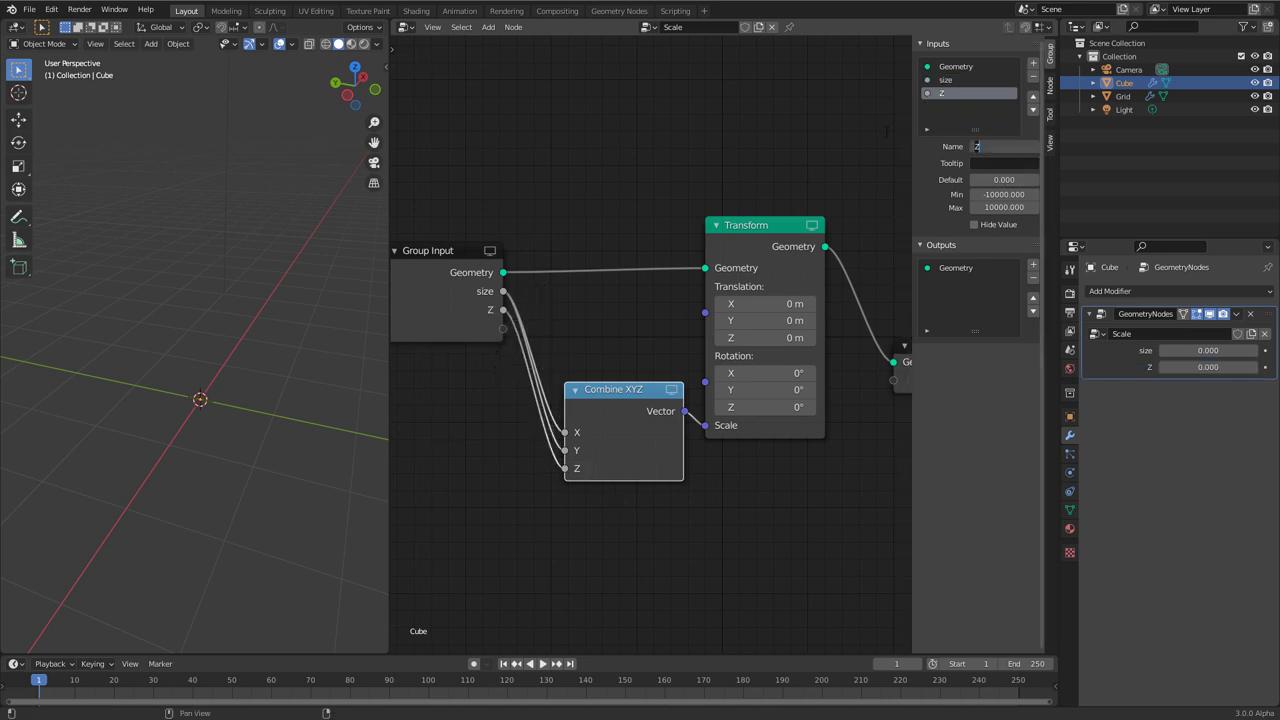
text(size Z)
key(Return)
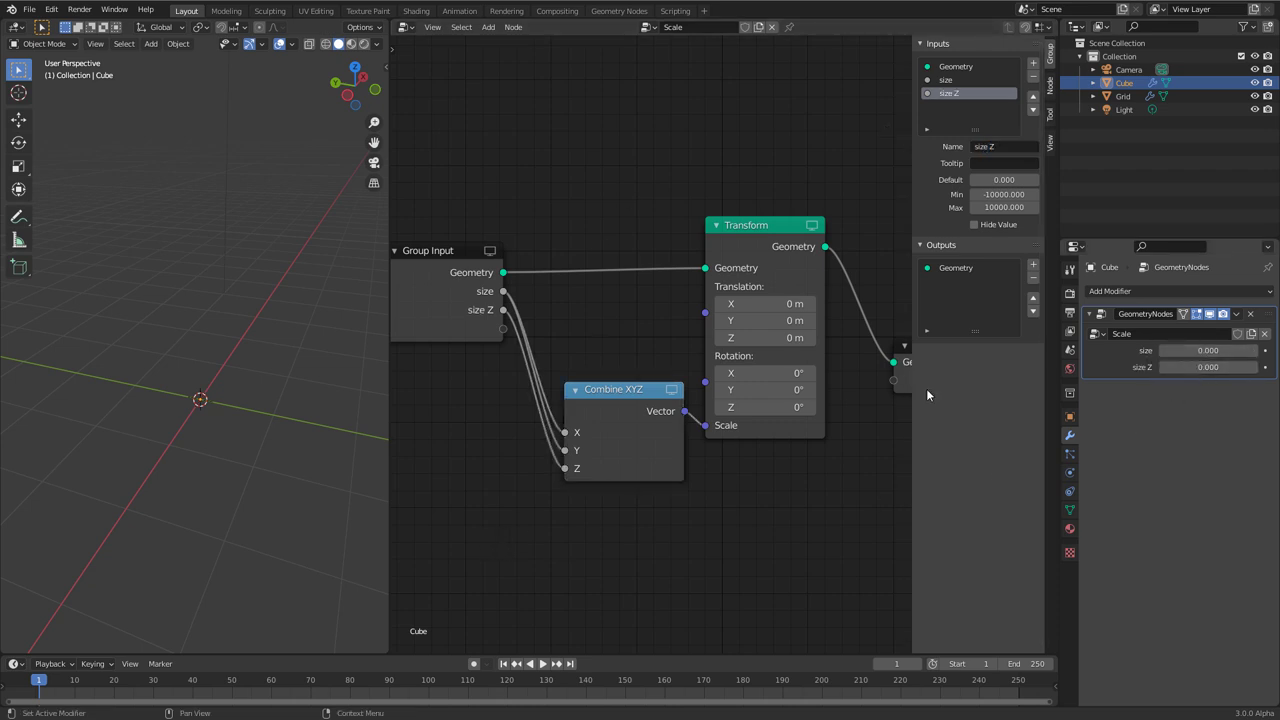
Set both size and size Z to 0.01 in the cube's GeometryNodes modifier.
click(1208, 350)
text(0.0)
key(BackSpace)
key(BackSpace)
key(Tab)
text(0.01)
key(Return)
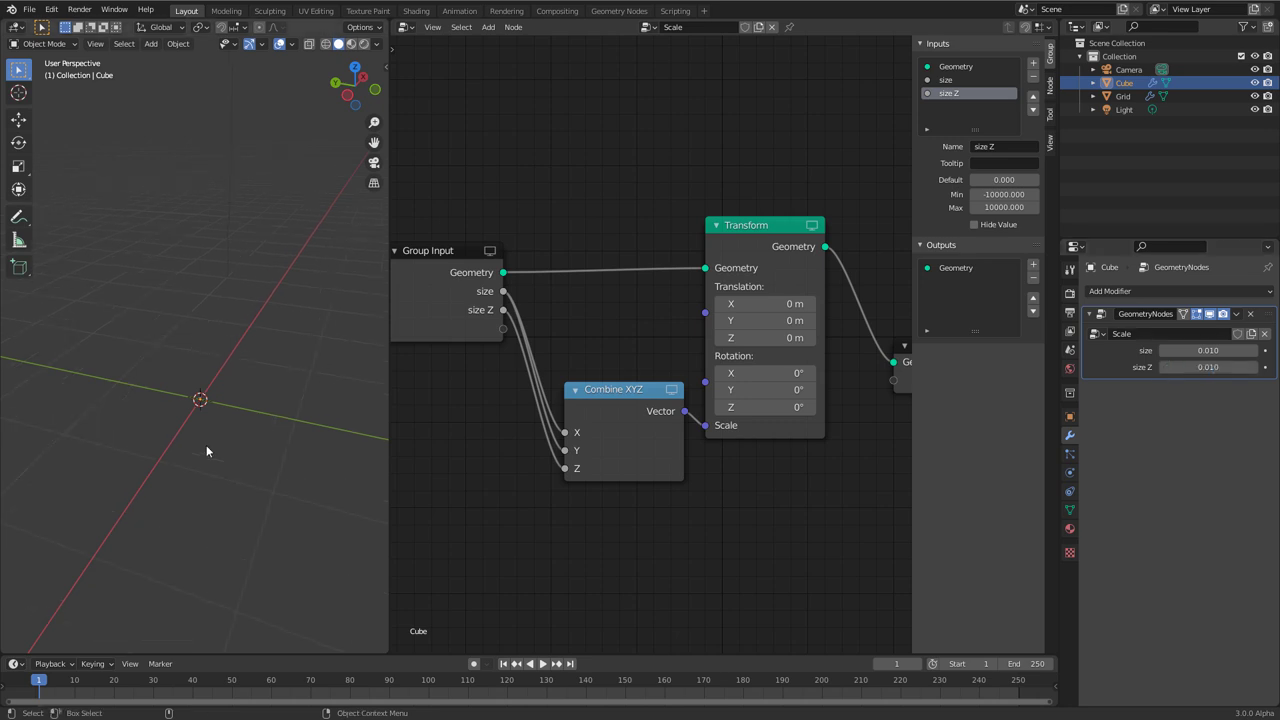
Select the grid and set Cube as the instanced object in its Point Instance node.
mouse_move(305, 385)
middle_down()
mouse_move(226, 326)
mouse_move(226, 257)
mouse_move(238, 397)
mouse_move(300, 400)
middle_up()
scroll(277, 383, down, 5)
click(1123, 96)
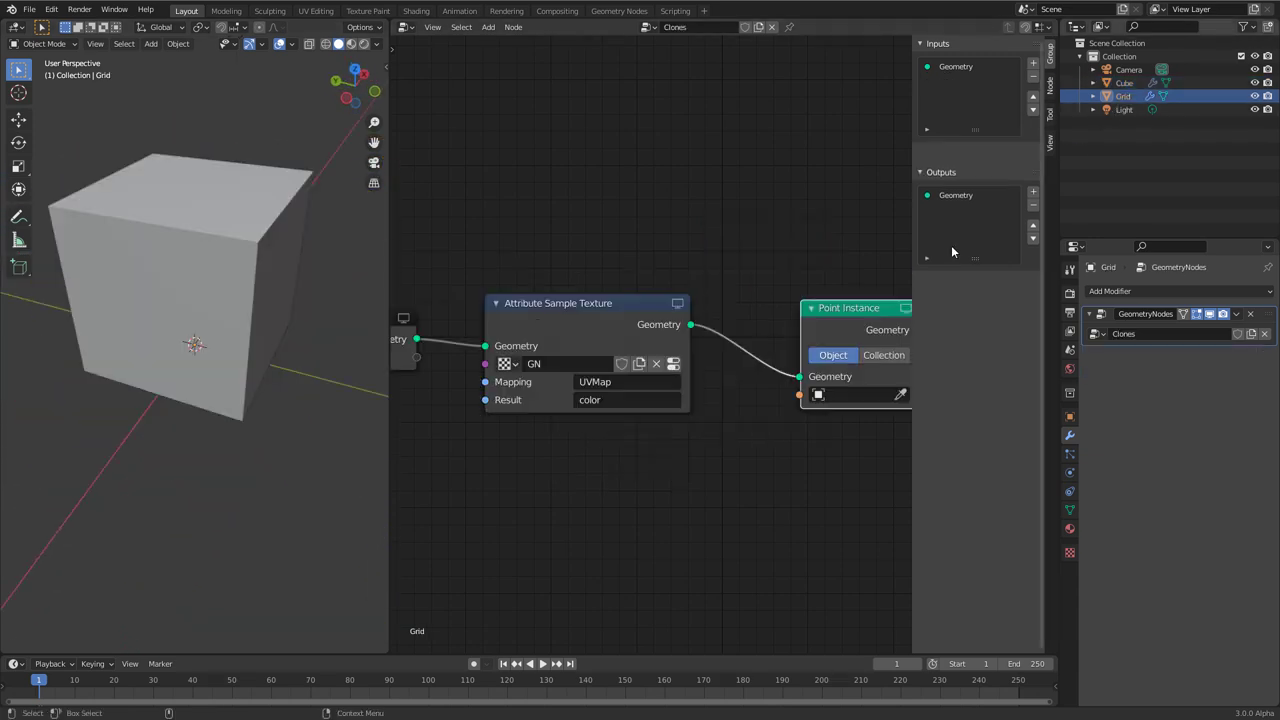
middle_drag(763, 457, 538, 445)
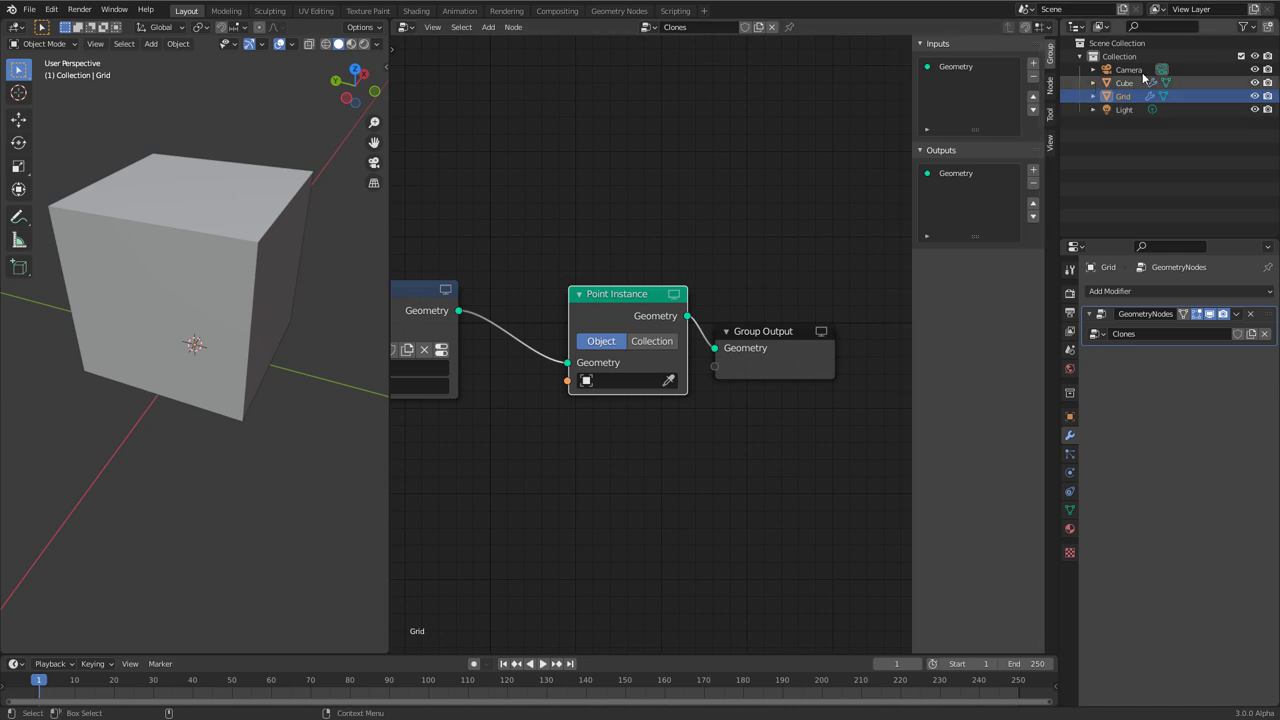
click(612, 384)
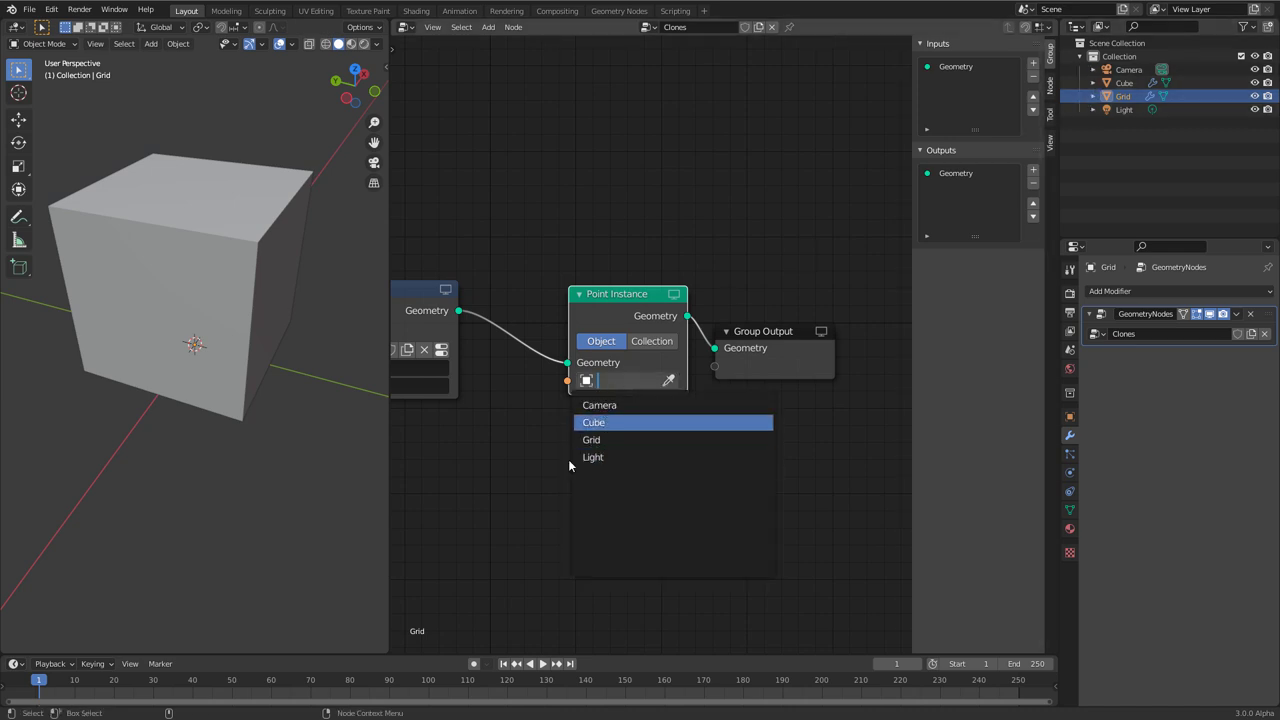
click(594, 422)
scroll(168, 306, down, 5)
mouse_move(168, 306)
middle_down()
mouse_move(186, 472)
mouse_move(209, 476)
mouse_move(223, 410)
mouse_move(194, 449)
mouse_move(133, 477)
mouse_move(172, 298)
mouse_move(192, 437)
mouse_move(216, 423)
mouse_move(220, 437)
mouse_move(200, 211)
mouse_move(181, 322)
middle_up()
scroll(223, 404, up, 2)
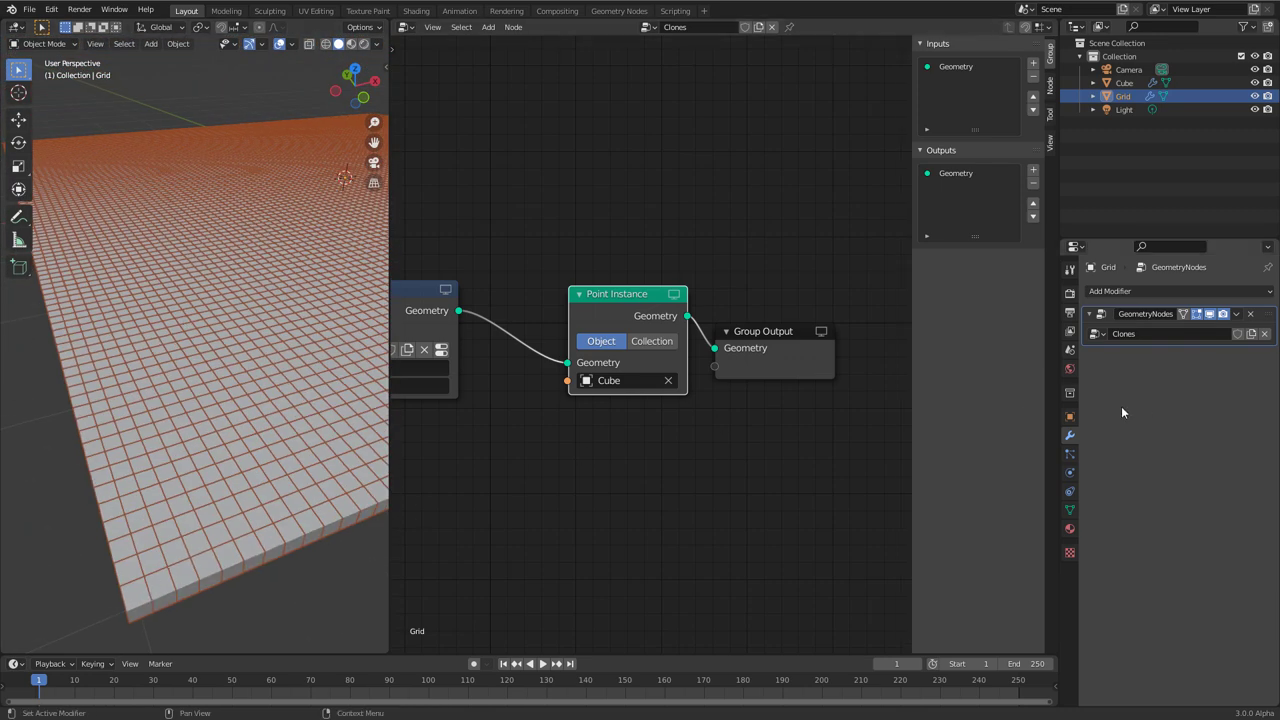
Set the size value in the cube's modifier to 0.008 and inspect the gaps between the clones.
middle_drag(149, 580, 225, 492)
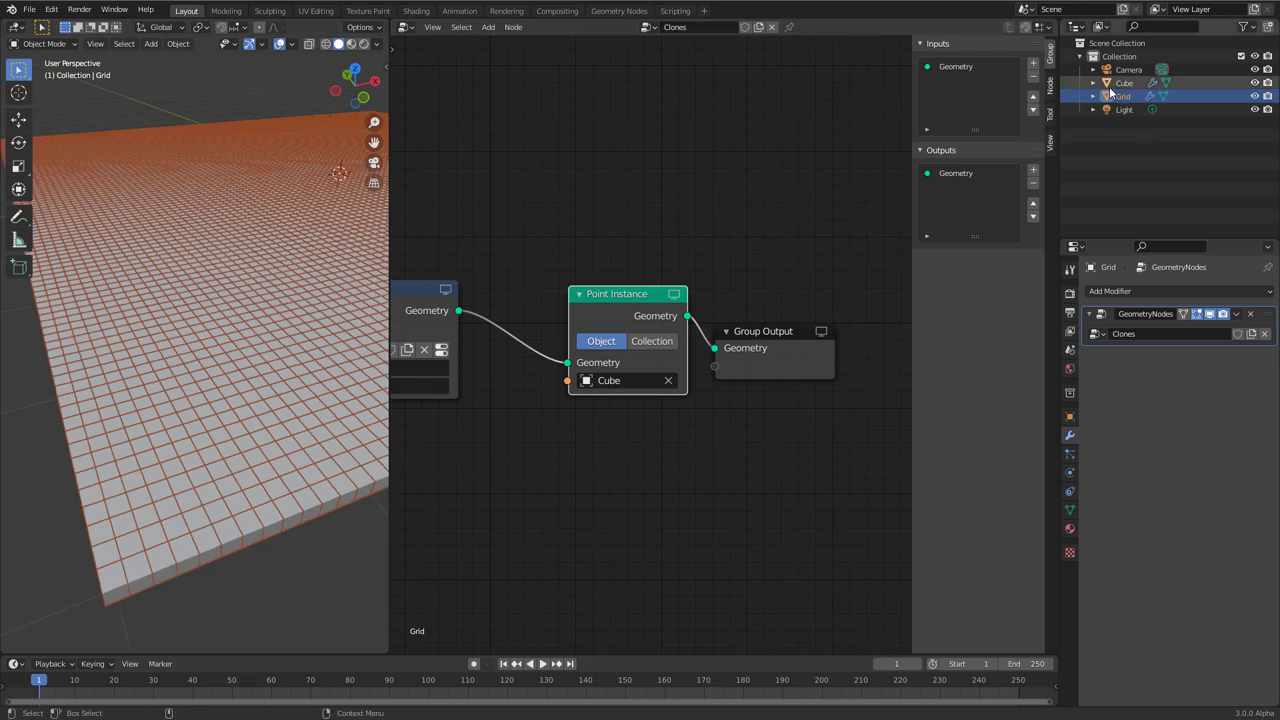
click(1155, 83)
click(1212, 350)
text(0.008)
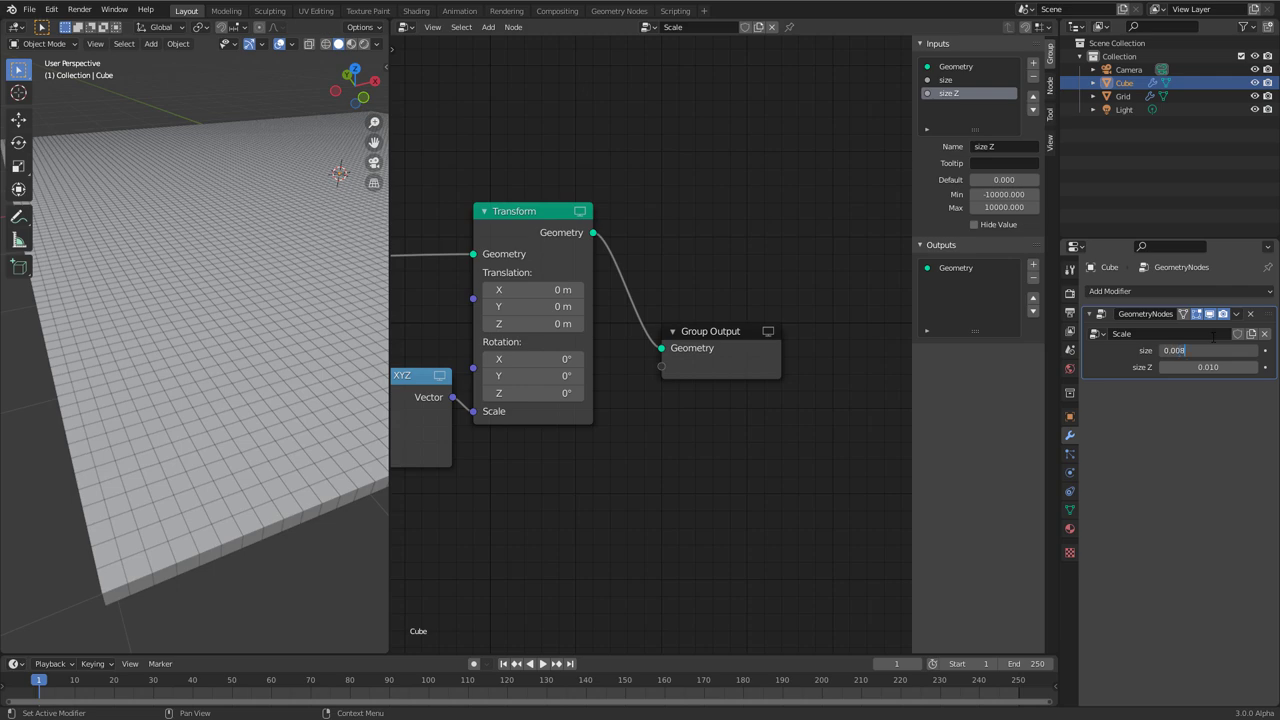
key(Return)
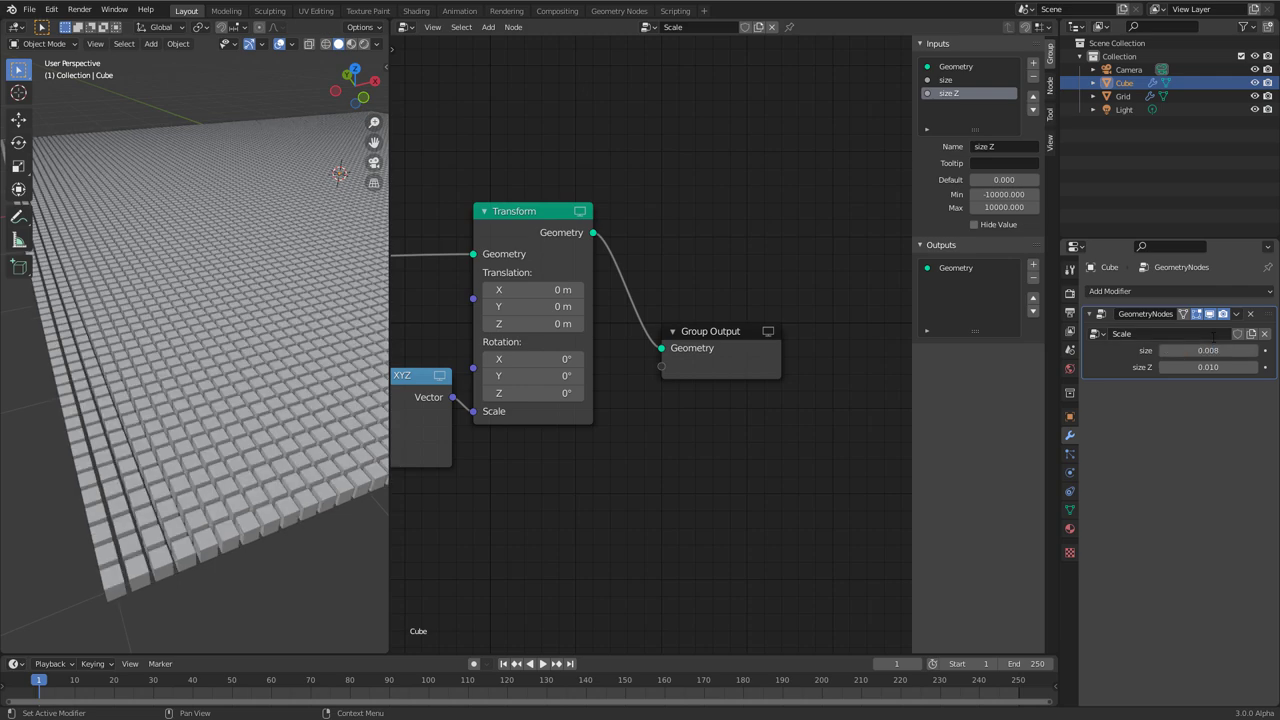
scroll(190, 555, up, 3)
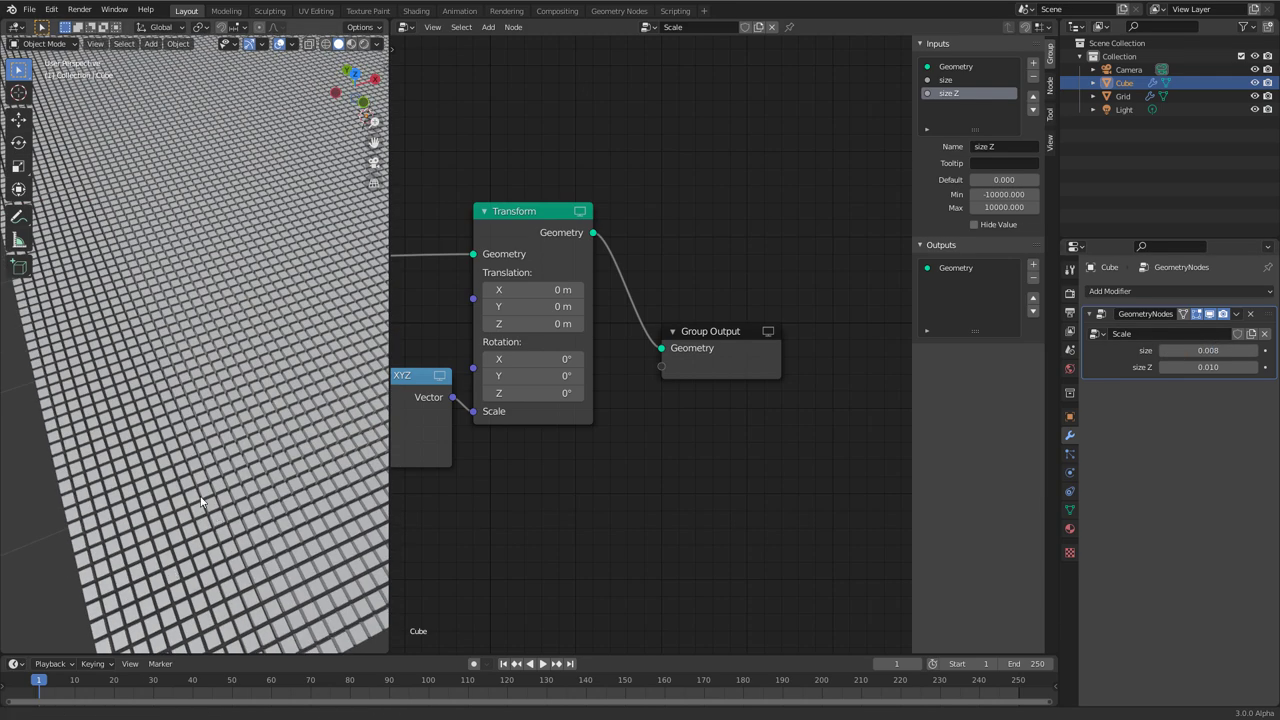
scroll(170, 530, down, 4)
middle_drag(149, 508, 211, 443)
Return to the grid's Clones node tree and hide the node editor's sidebar.
middle_drag(520, 492, 742, 467)
click(1123, 96)
ctrl+scroll(640, 460, left, 3)
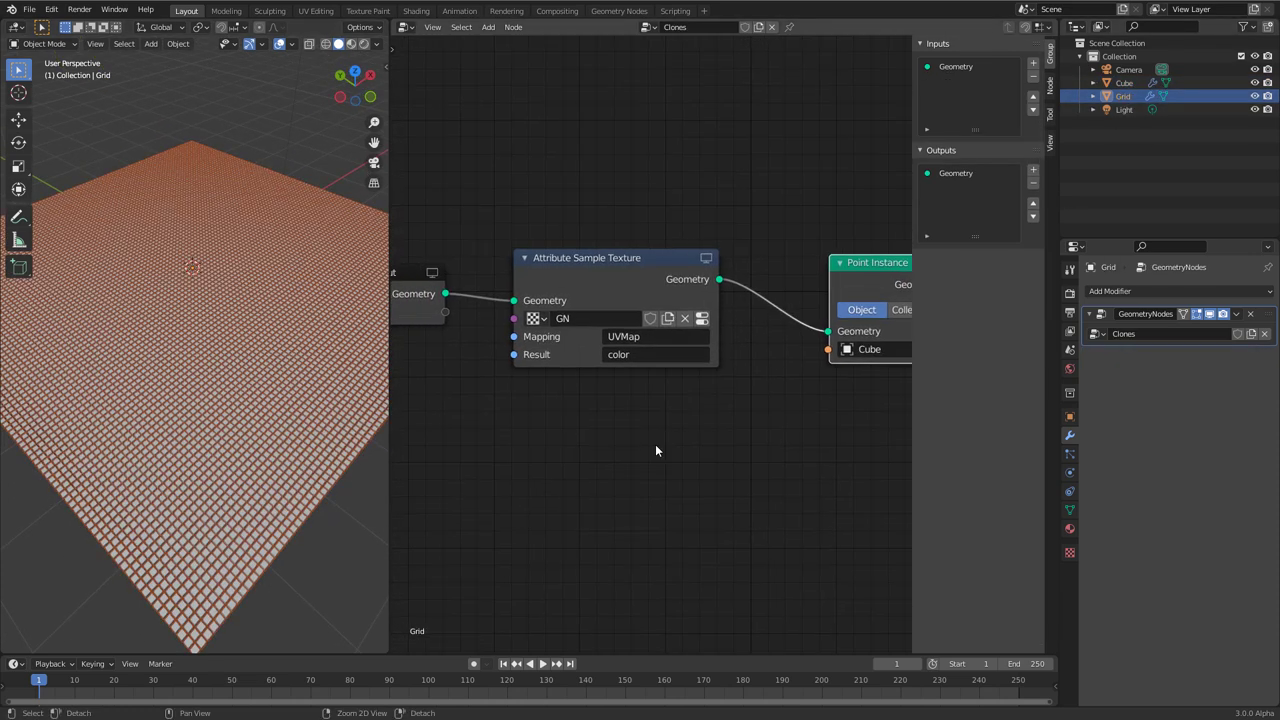
key(n)
ctrl+scroll(760, 445, right, 3)
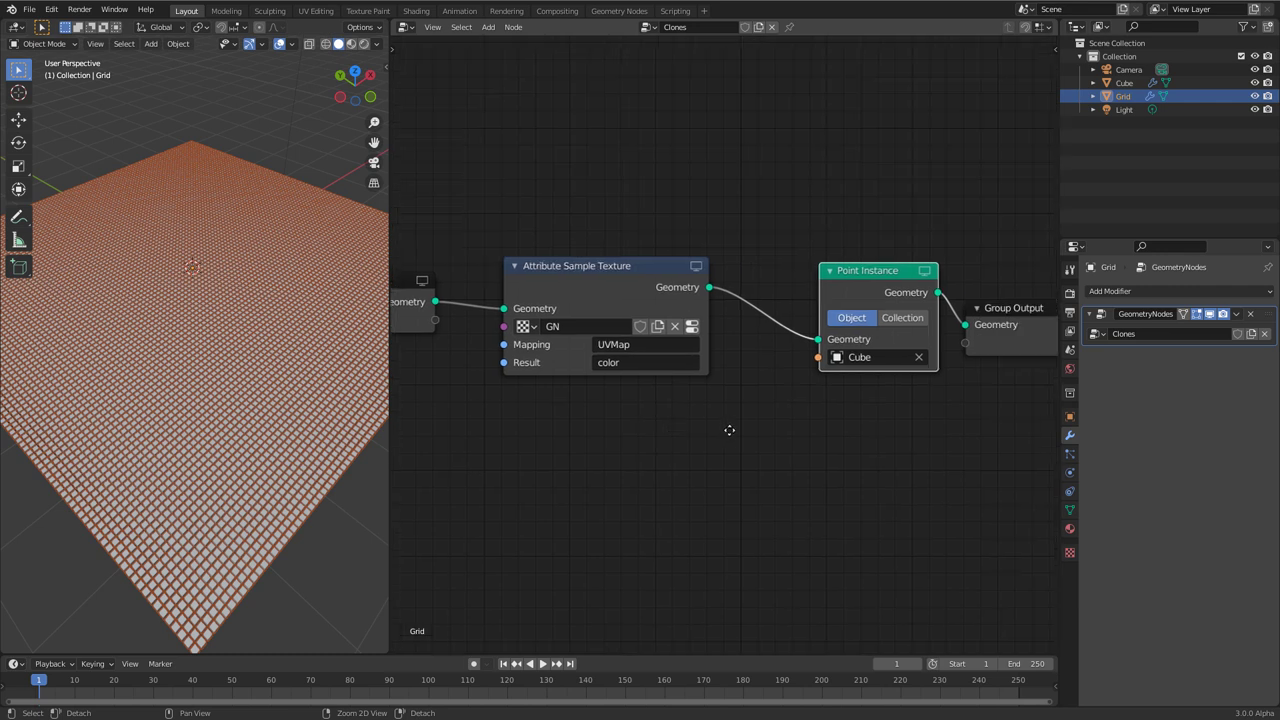
scroll(724, 436, down, 2)
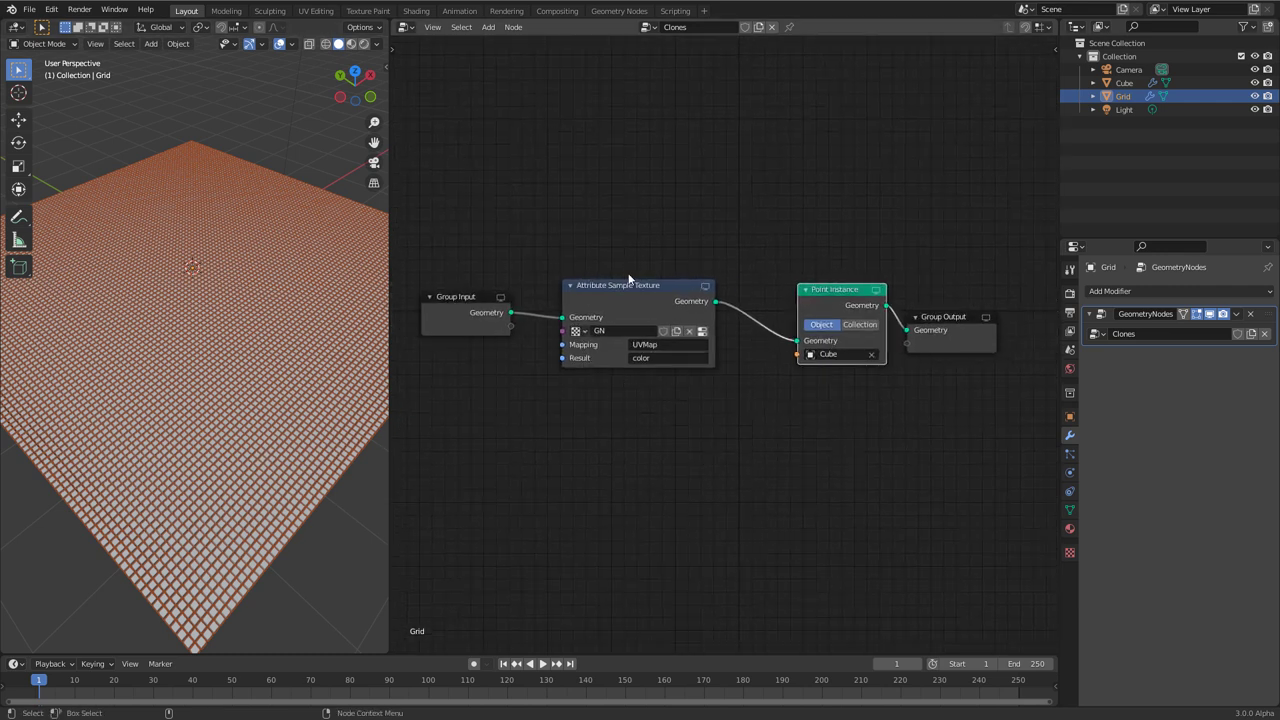
Insert an Attribute Separate XYZ node between the Attribute Sample Texture and Point Instance nodes.
mouse_move(251, 506)
middle_down()
mouse_move(223, 466)
mouse_move(237, 494)
middle_up()
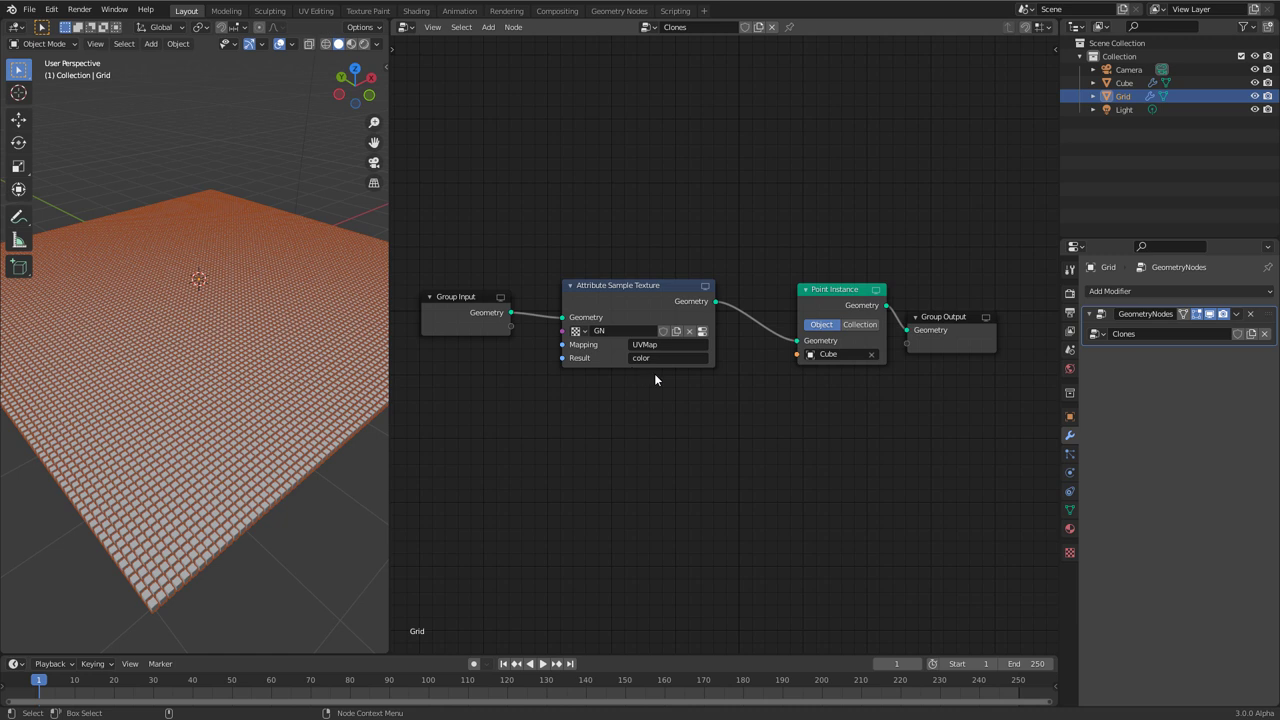
scroll(661, 414, up, 3)
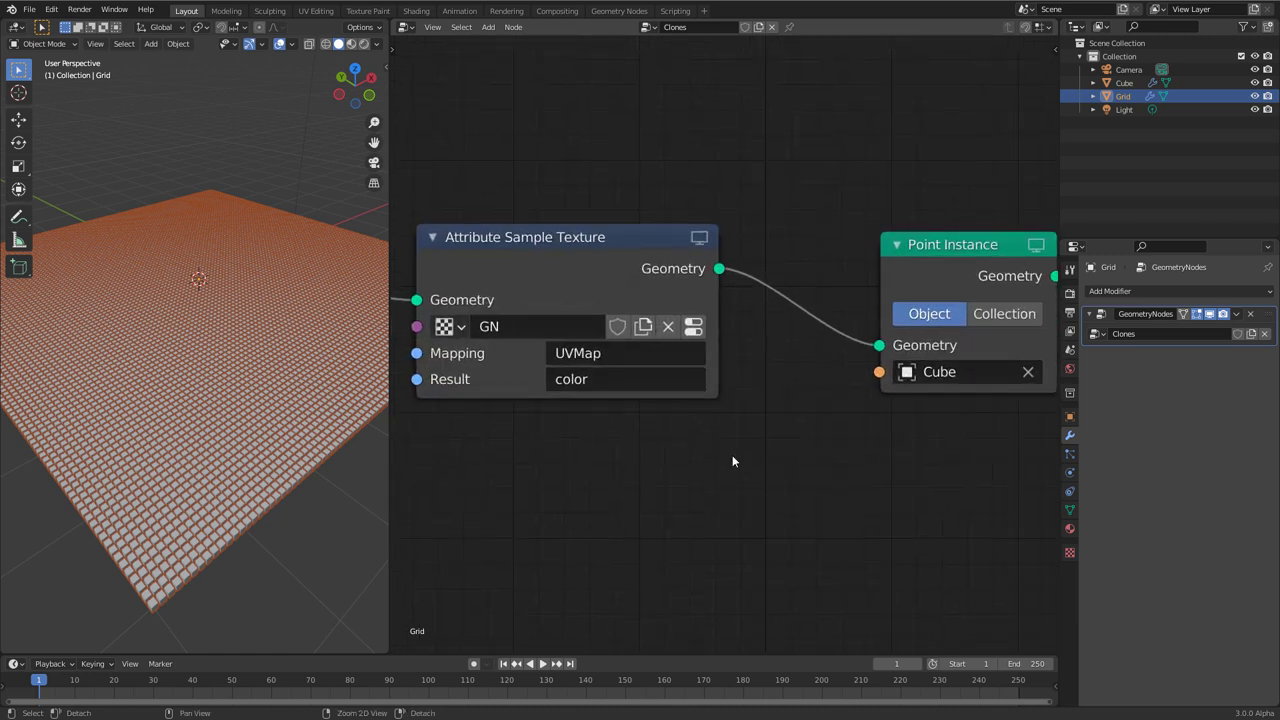
ctrl+scroll(708, 445, down, 2)
scroll(689, 404, down, 1)
middle_drag(647, 468, 654, 438)
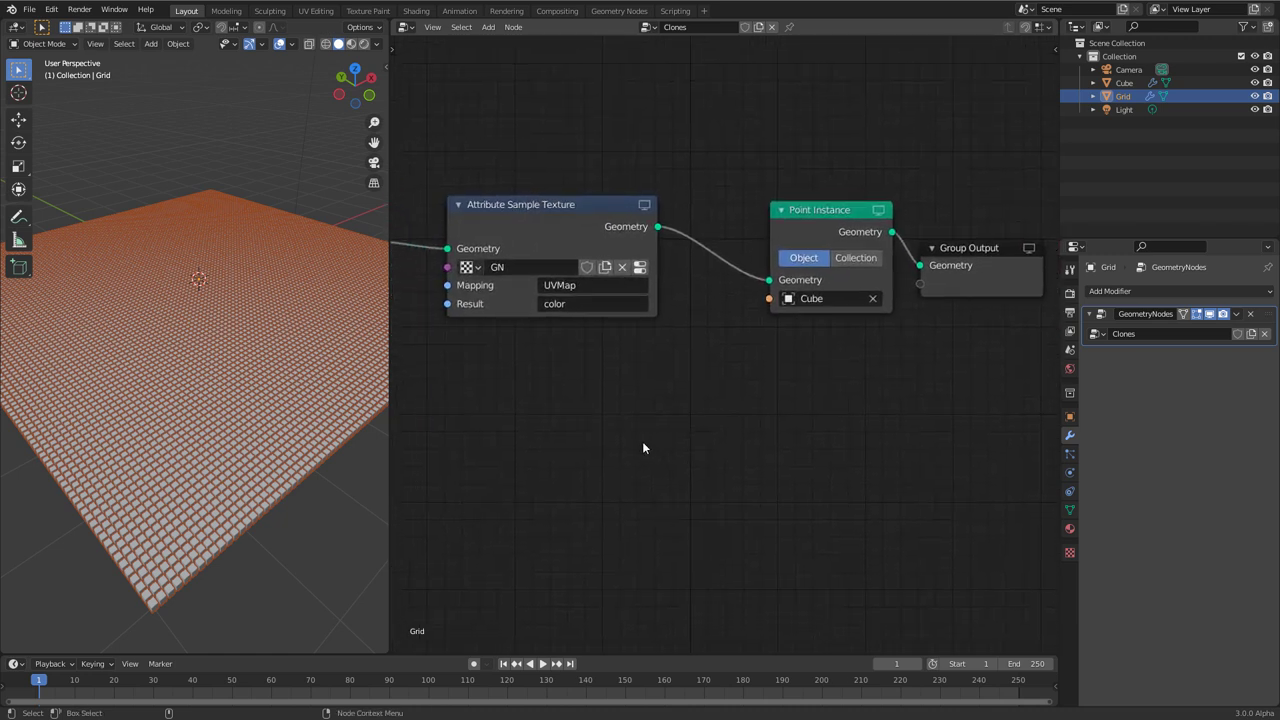
key(shift+a)
key(Escape)
key(shift+a)
mouse_move(587, 428)
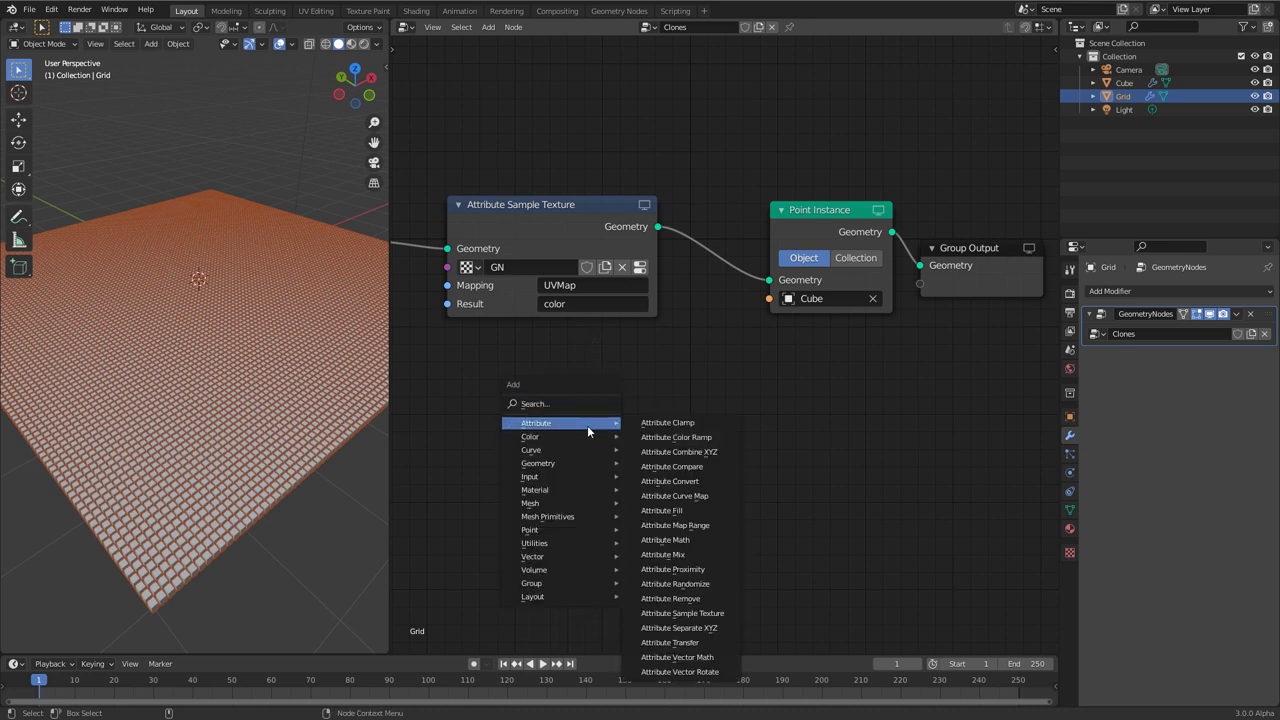
click(676, 628)
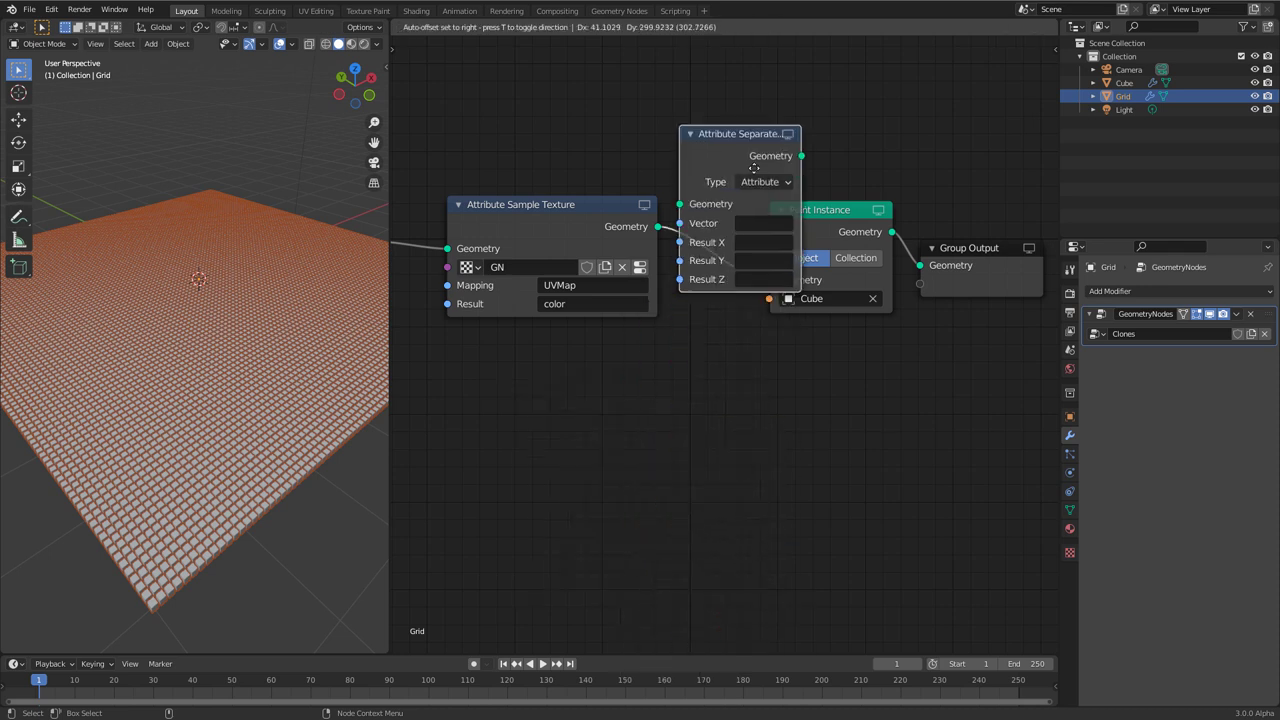
click(813, 333)
Set the Attribute Separate XYZ node's Vector to color and its Result X to val.
middle_drag(846, 408, 777, 428)
click(752, 295)
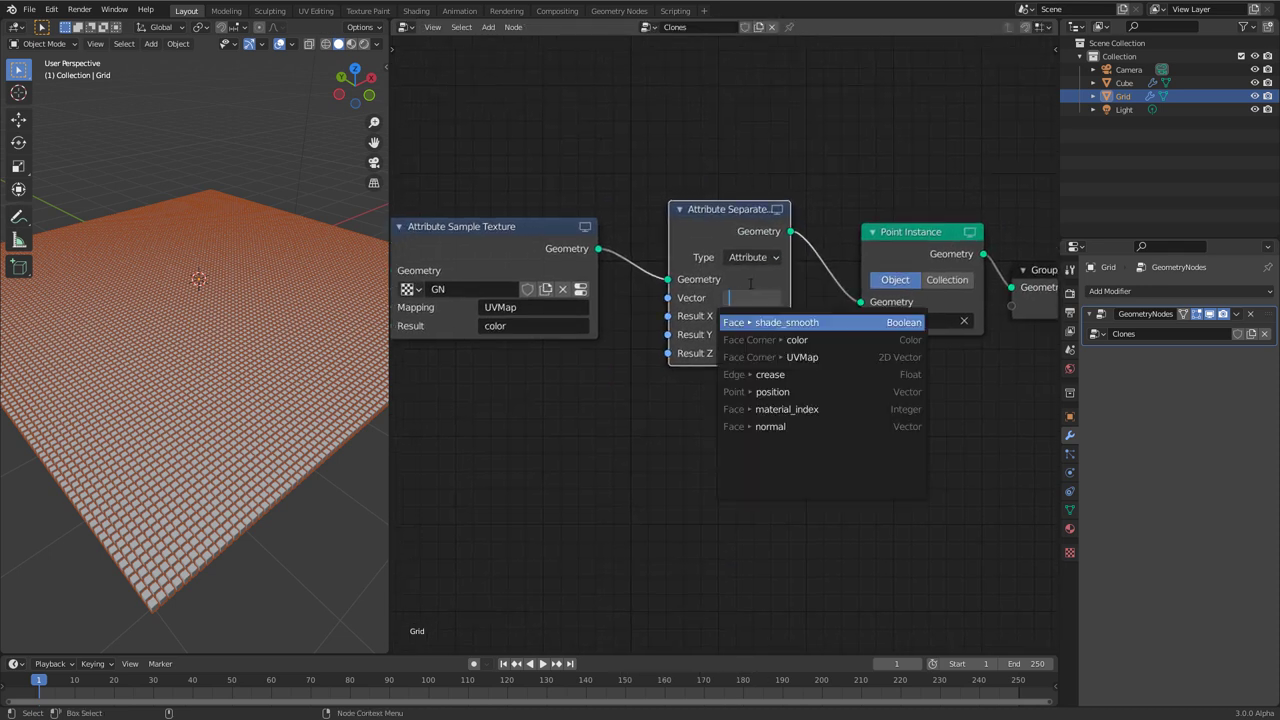
text(color)
key(Return)
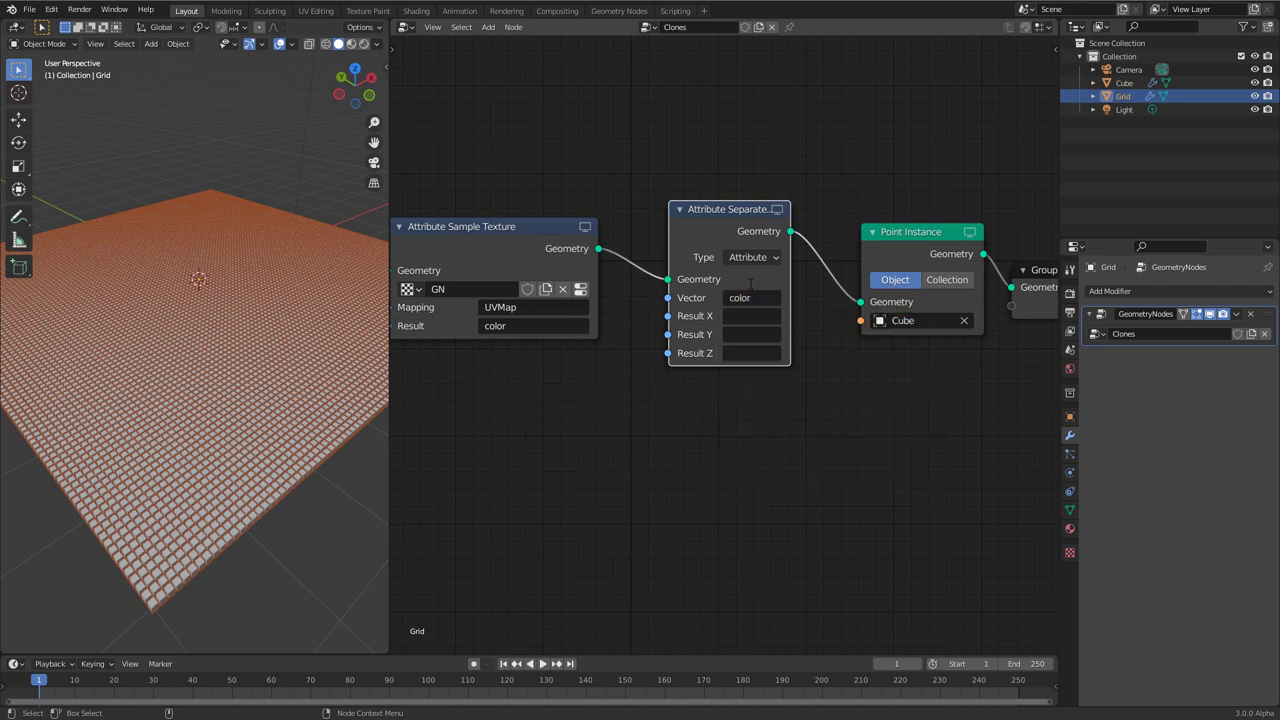
click(738, 318)
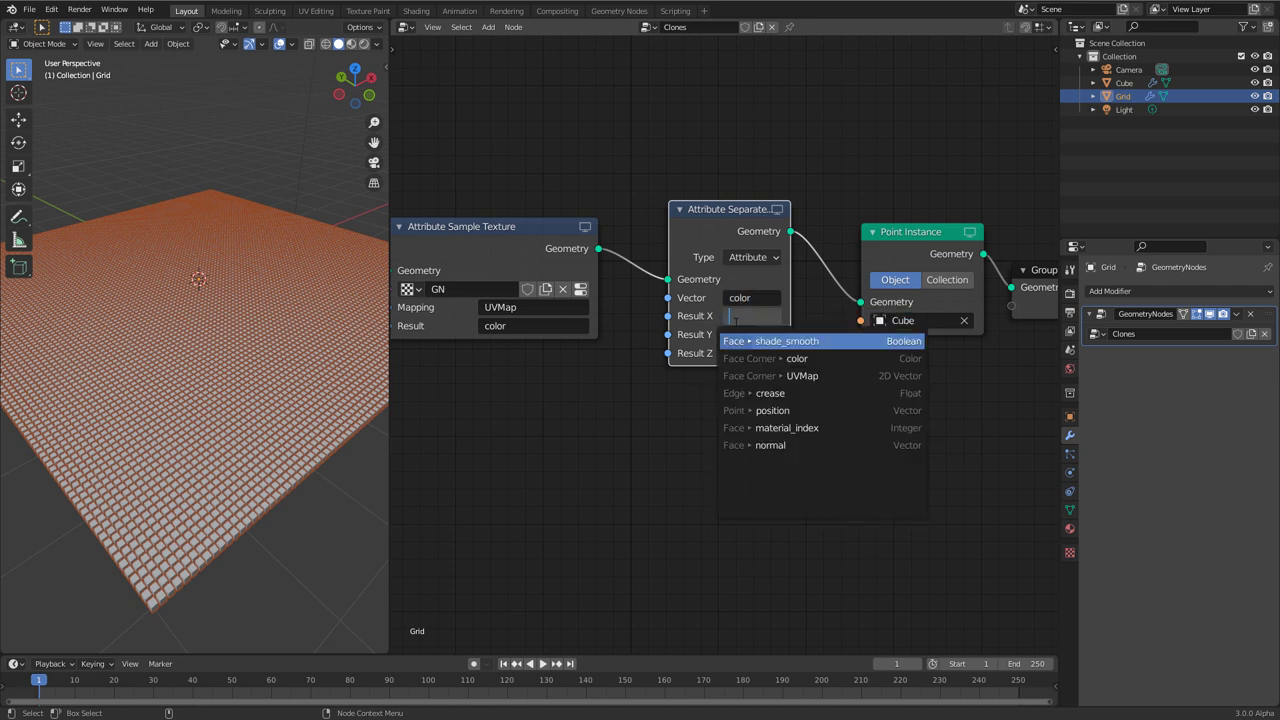
text(val)
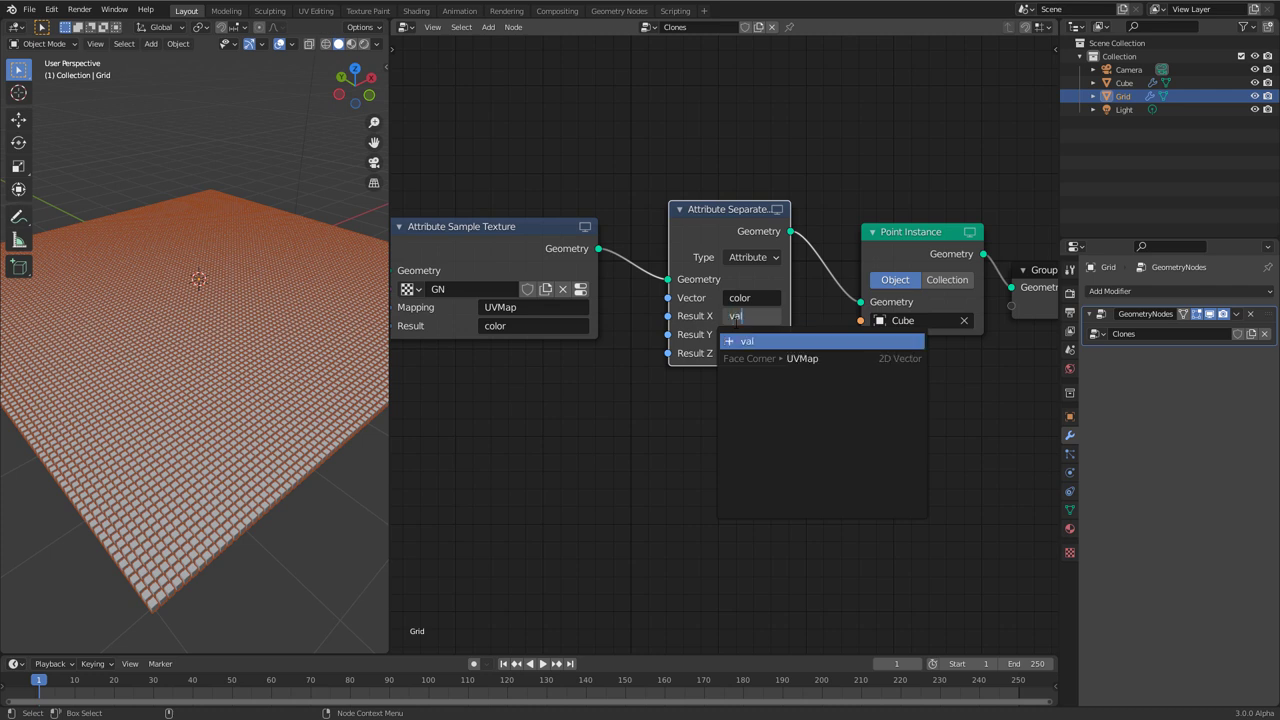
key(Return)
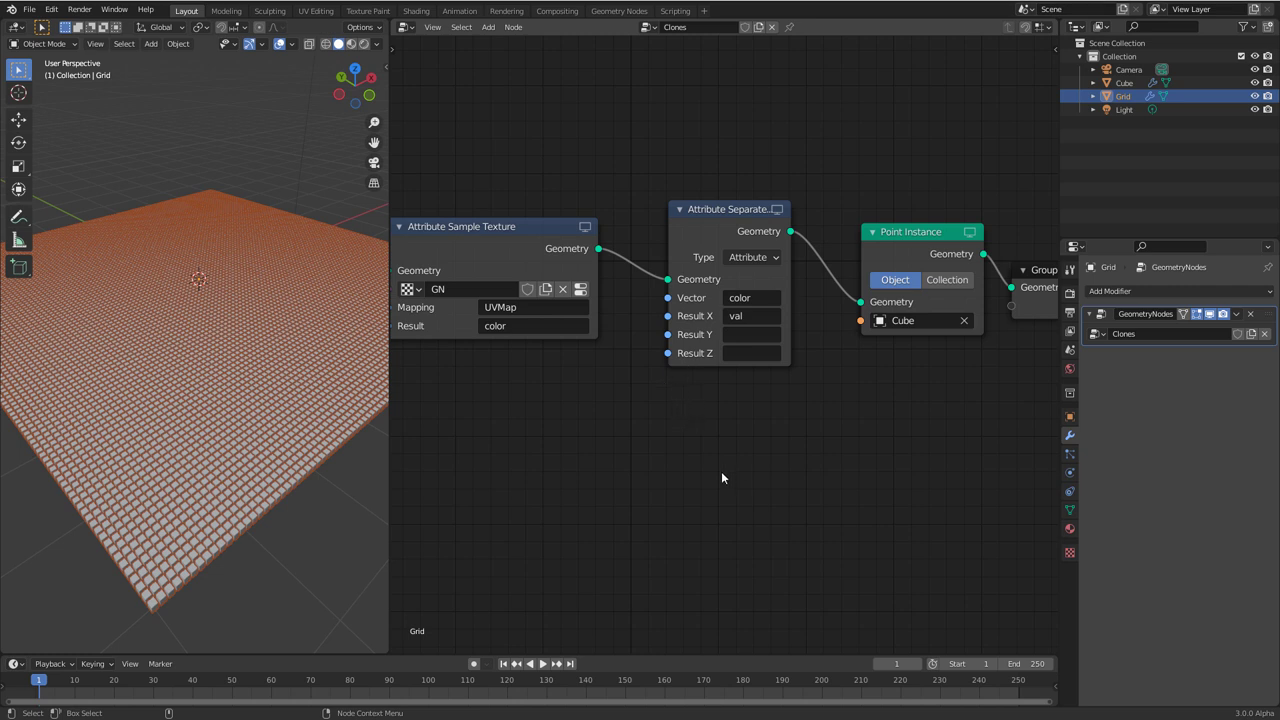
Add a Point Scale node and insert it between the Attribute Separate XYZ and Point Instance nodes.
key(shift+a)
click(698, 446)
text(point sca)
key(Return)
click(984, 382)
middle_drag(984, 382, 783, 370)
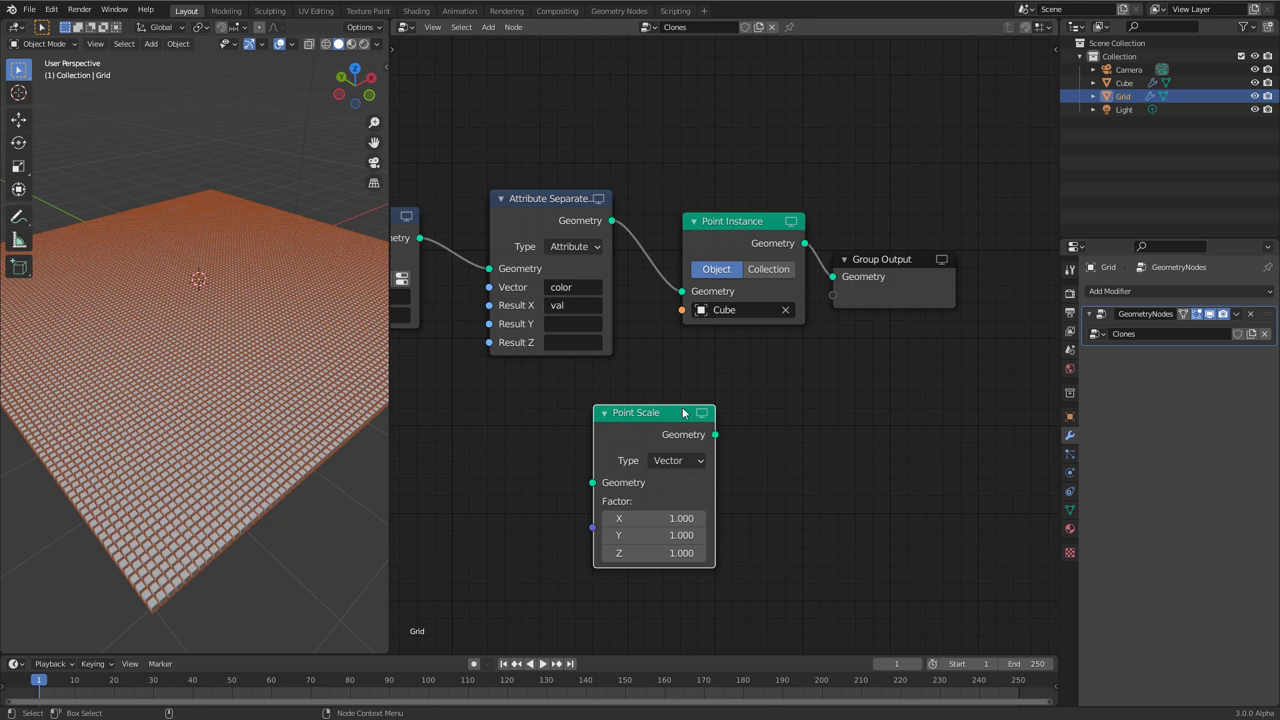
drag(677, 409, 766, 204)
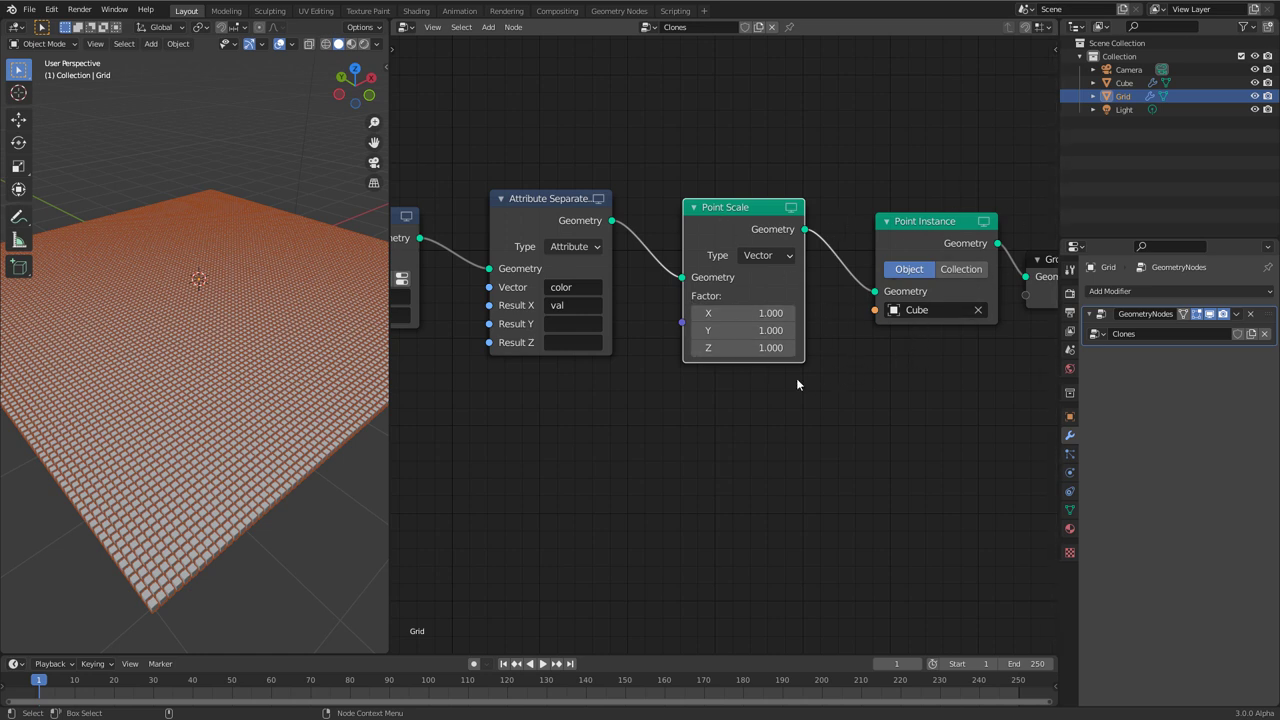
Set the Point Scale node's type to Attribute and its Factor to val.
middle_drag(724, 409, 701, 422)
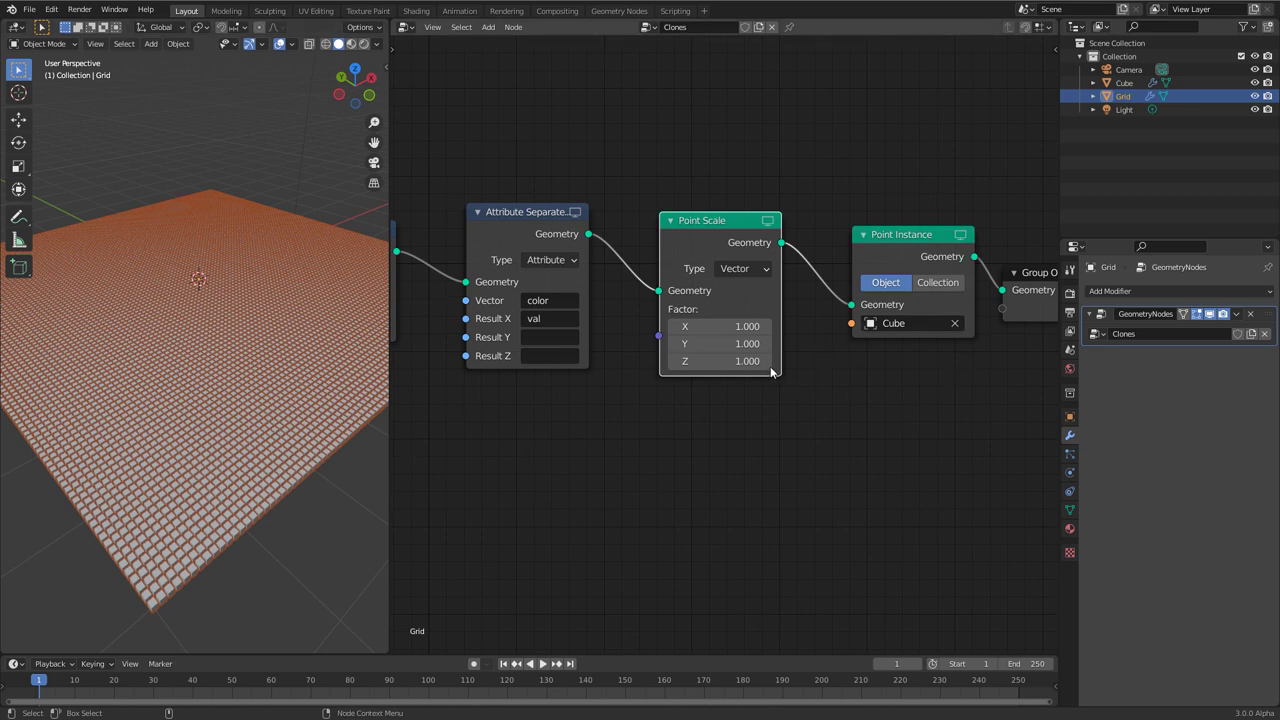
click(749, 269)
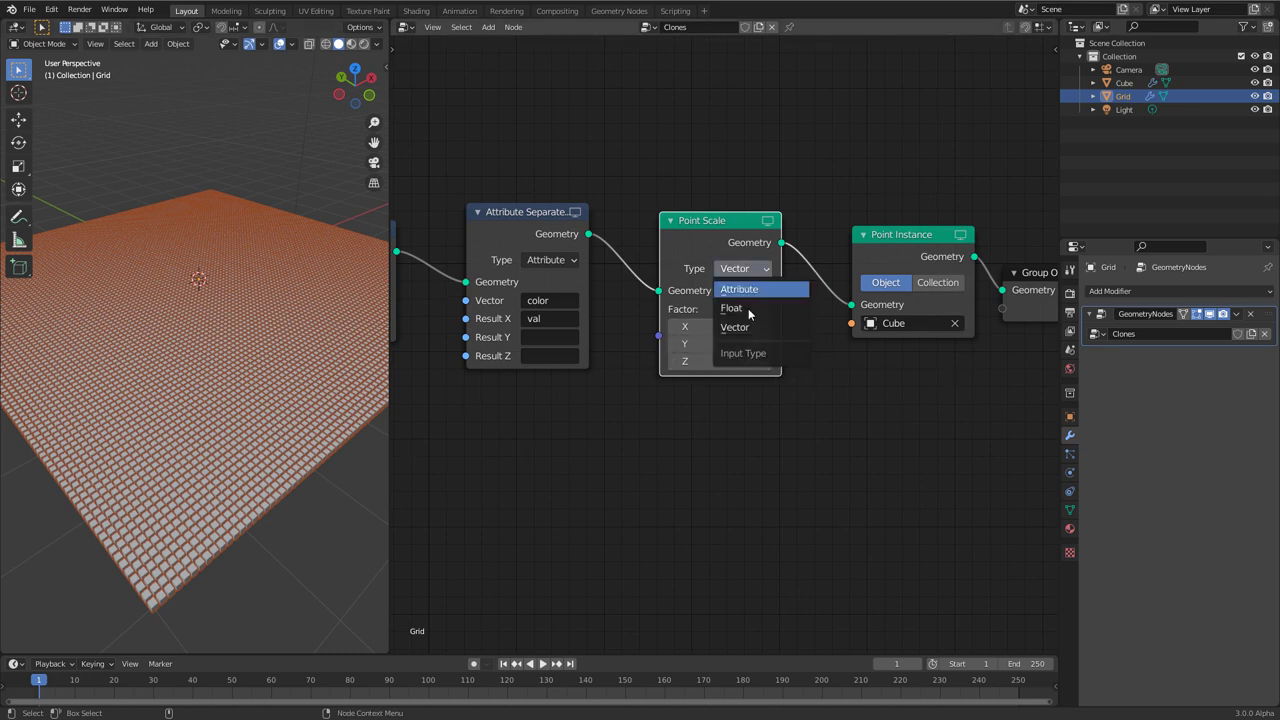
click(746, 290)
click(728, 312)
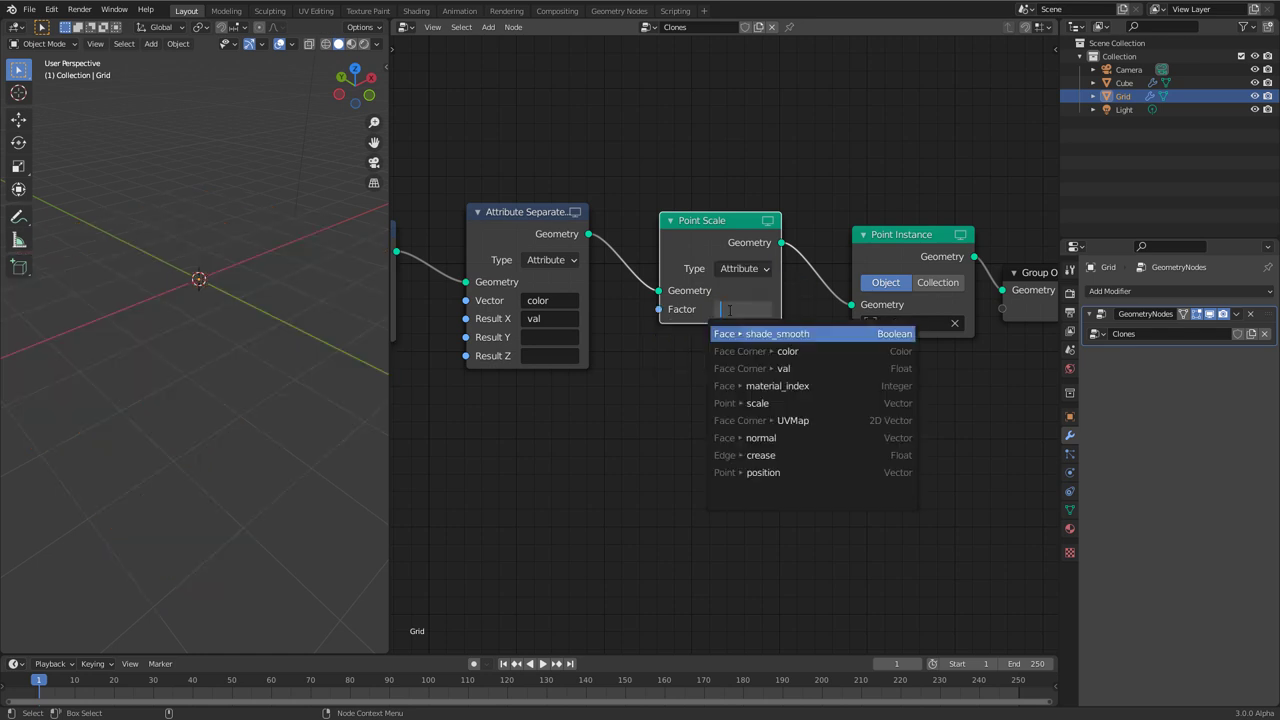
text(val)
key(Return)
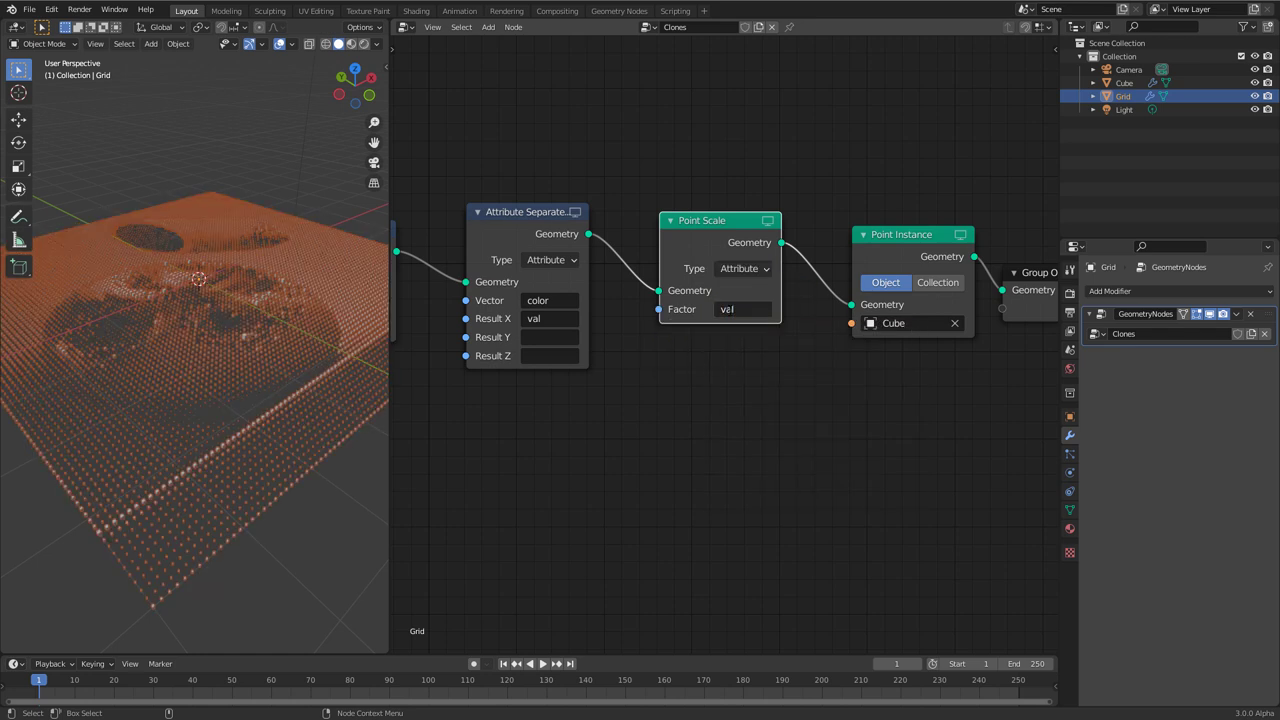
mouse_move(236, 383)
middle_down()
mouse_move(252, 393)
mouse_move(238, 369)
middle_up()
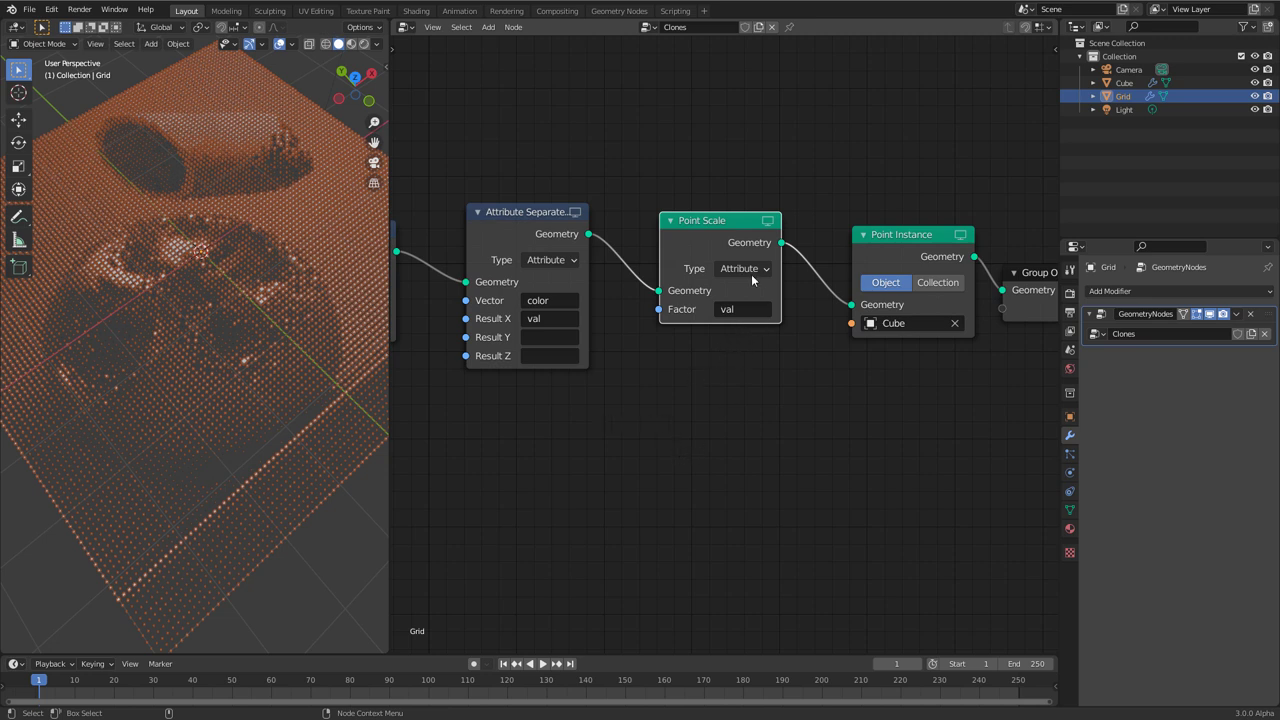
click(653, 488)
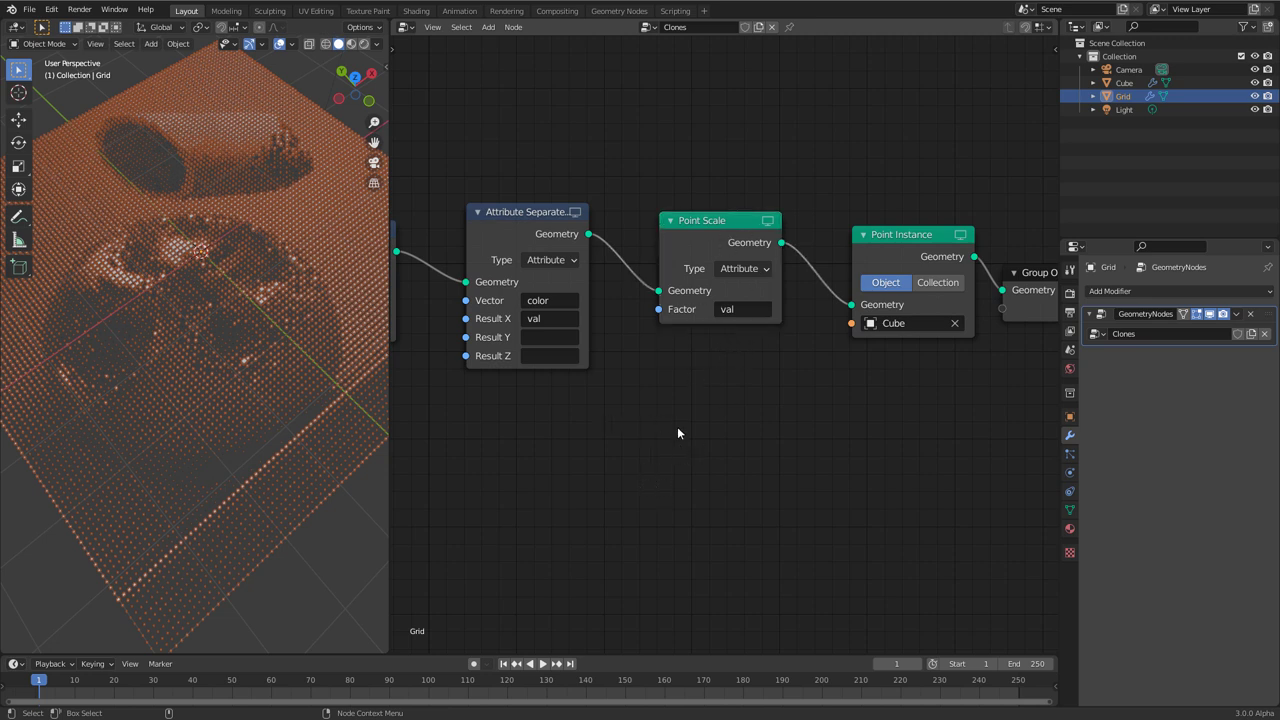
Add an Attribute Combine XYZ node and insert it between the Attribute Separate XYZ and Point Scale nodes.
key(shift+a)
click(637, 416)
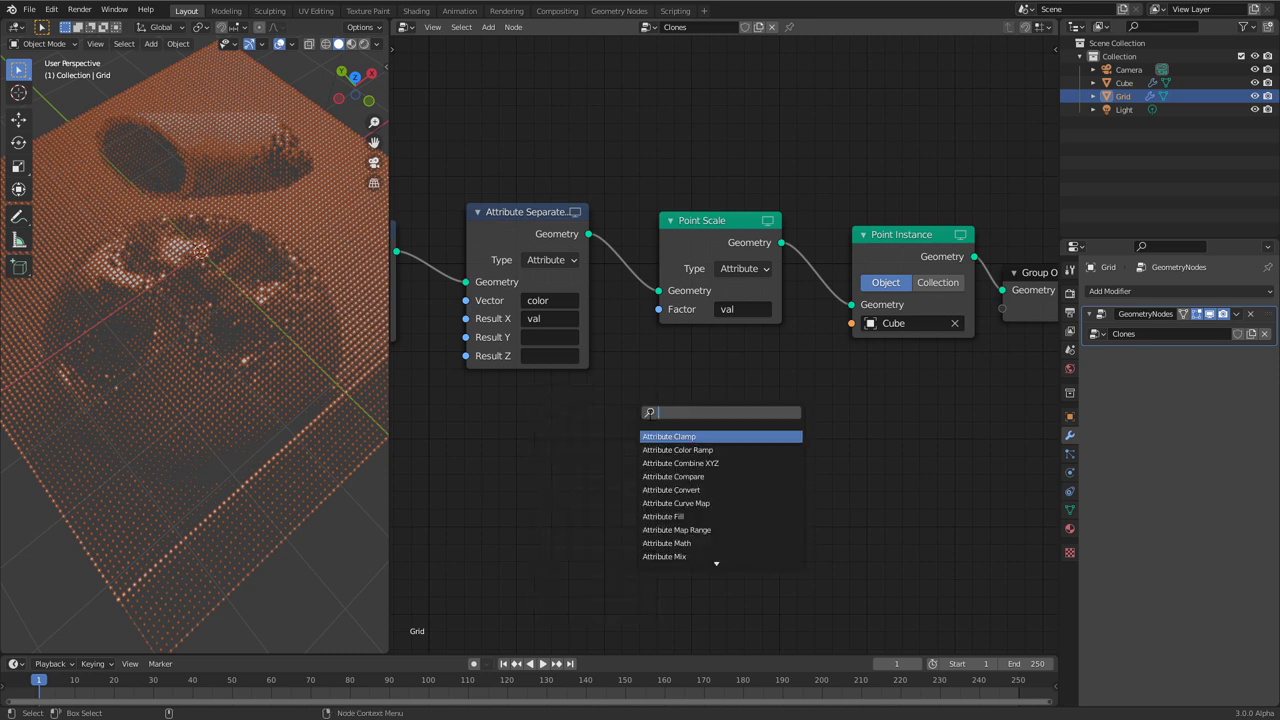
click(716, 463)
click(788, 404)
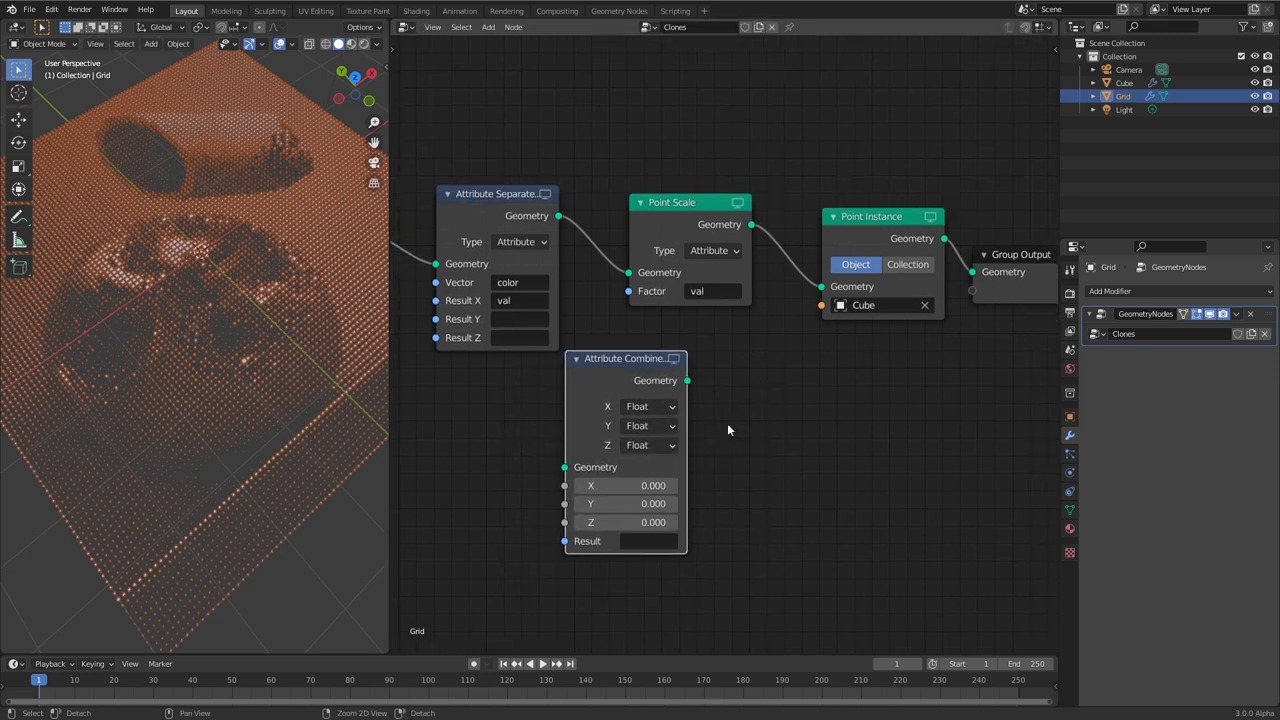
key(g)
click(638, 312)
middle_drag(845, 428, 882, 430)
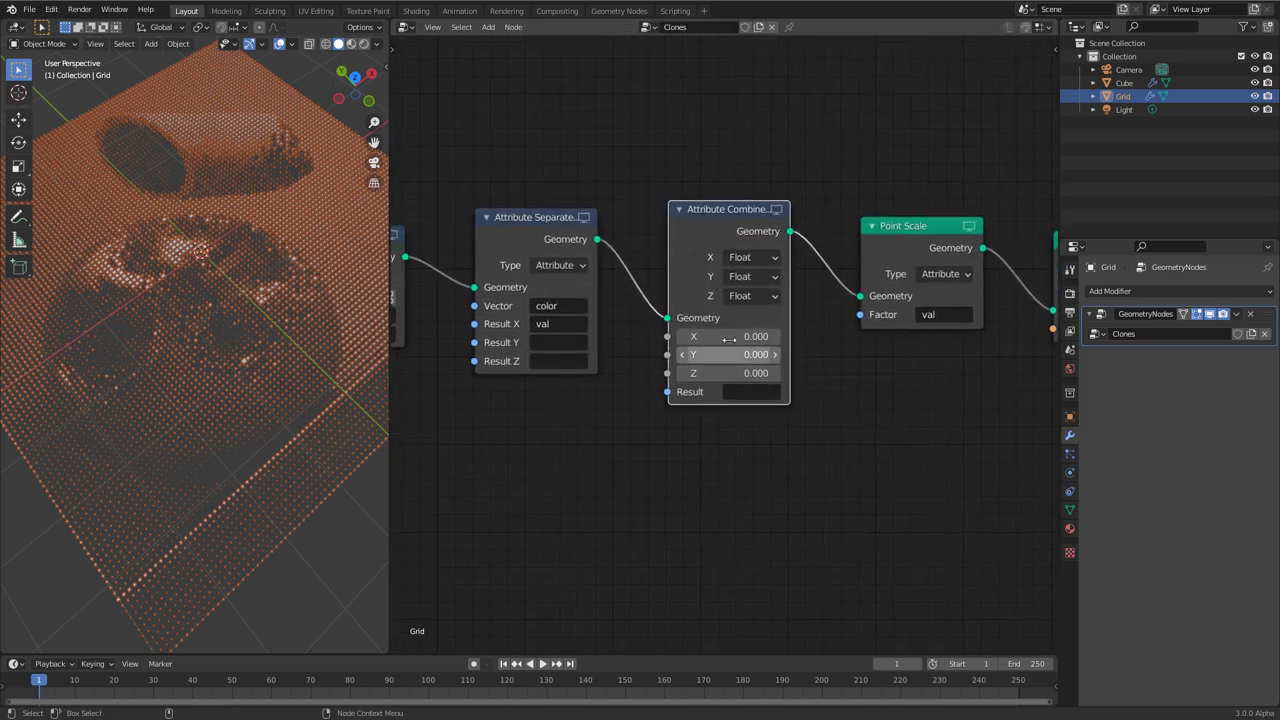
Set the Attribute Combine XYZ node's X and Y values to 1.
drag(695, 340, 758, 373)
text(1)
key(Tab)
text(1)
key(Return)
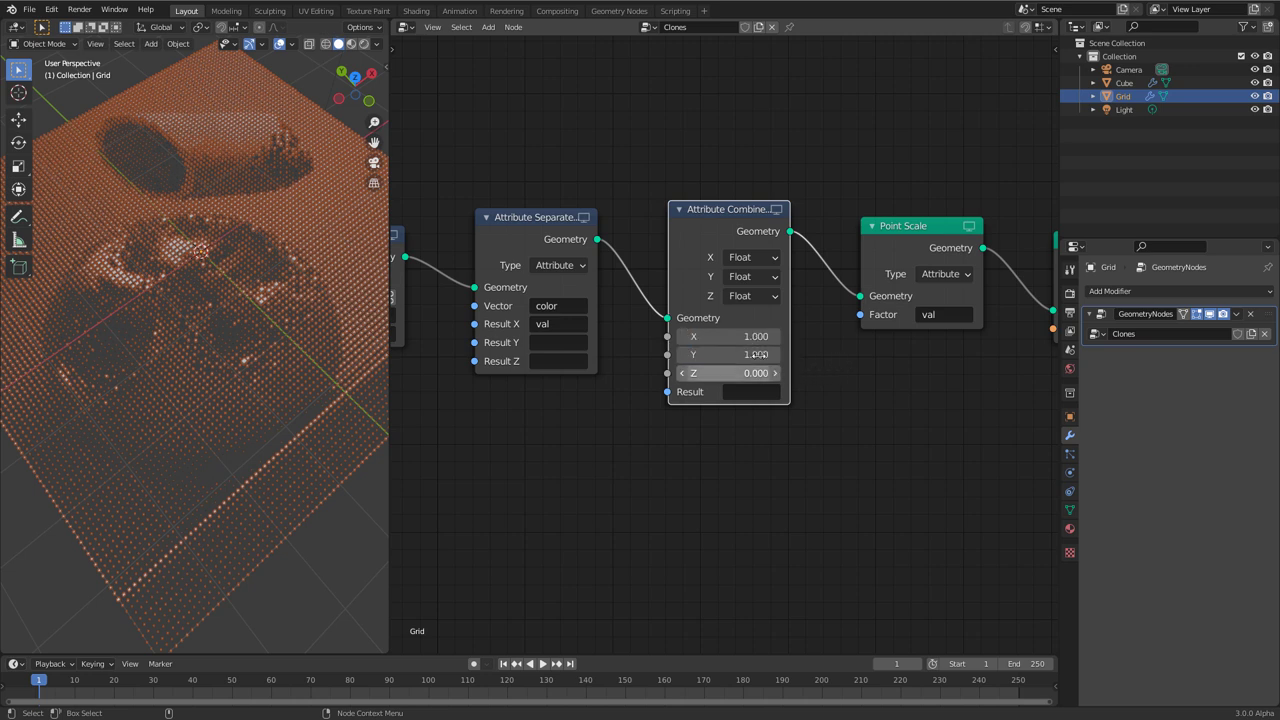
Switch the Attribute Combine XYZ node's Z to Attribute with val as its source, and name the Result sca.
click(756, 296)
click(749, 318)
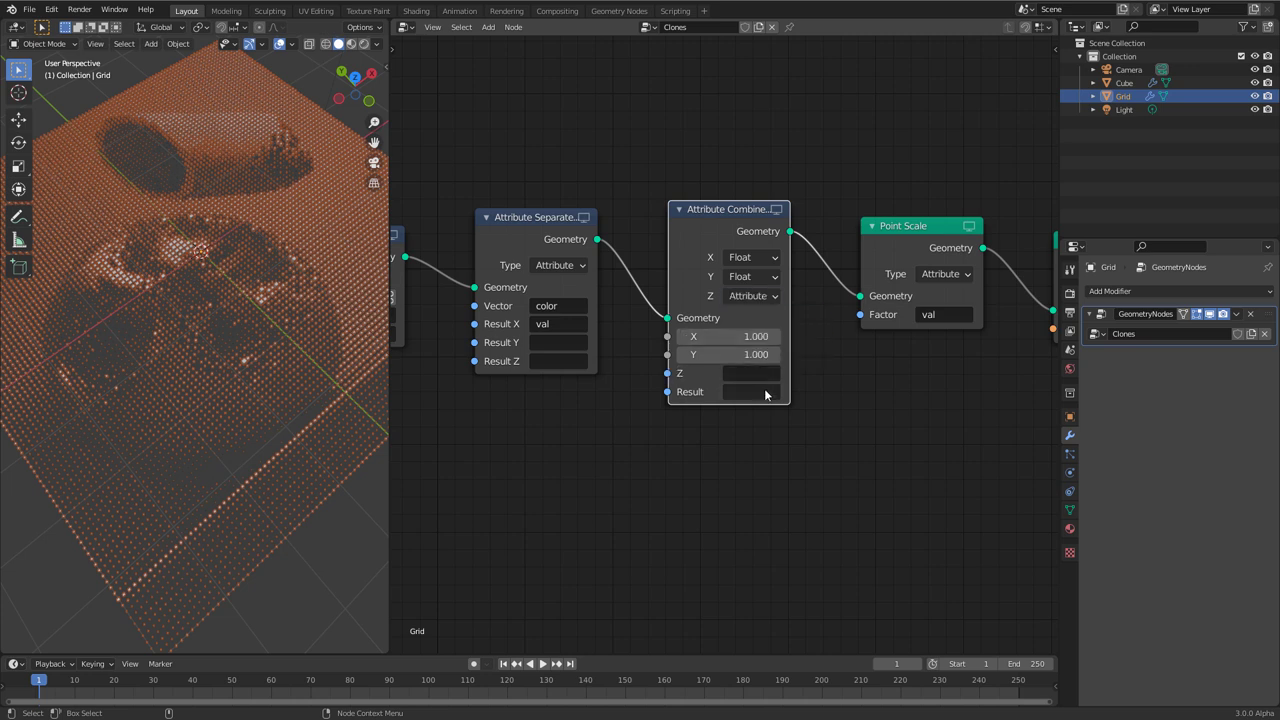
click(751, 373)
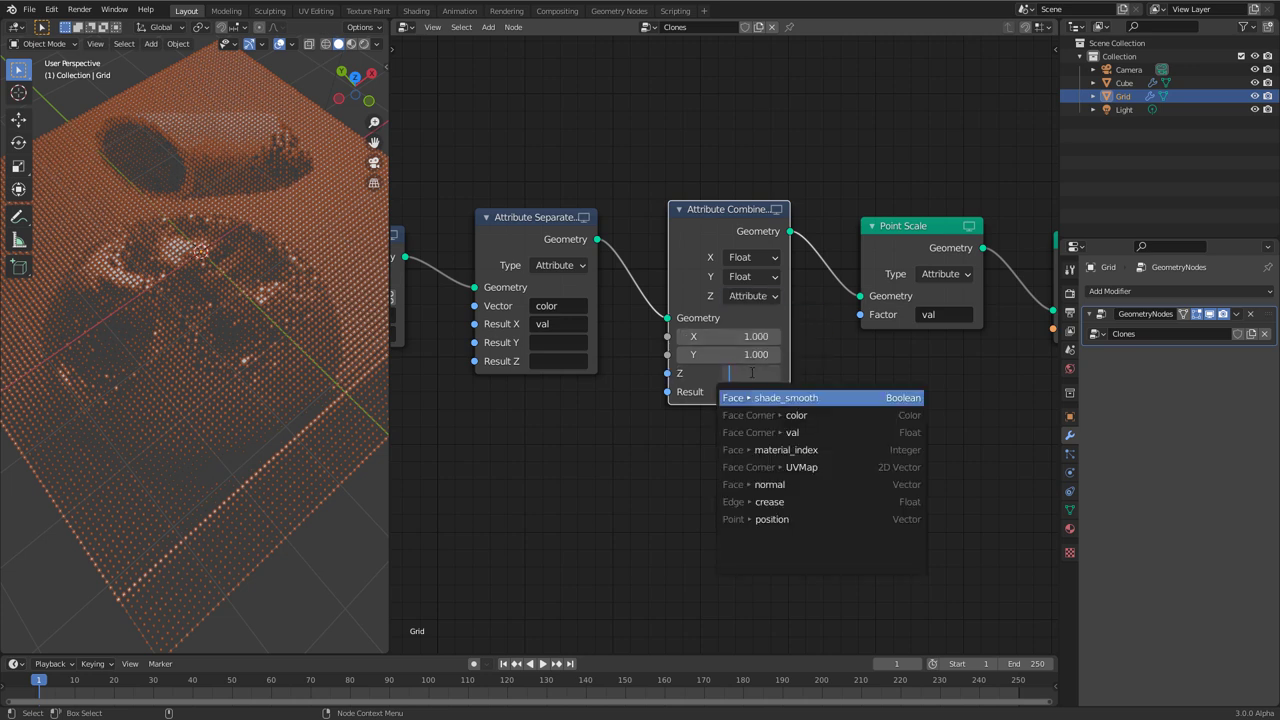
click(790, 434)
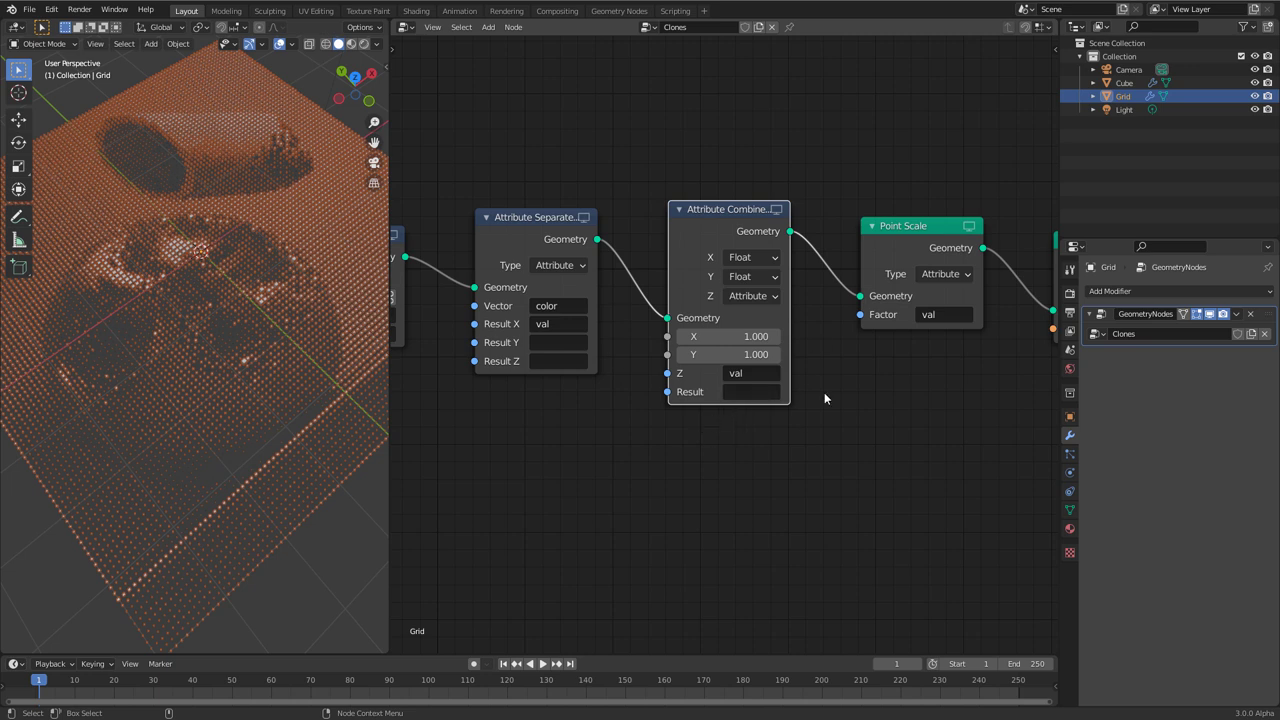
click(750, 392)
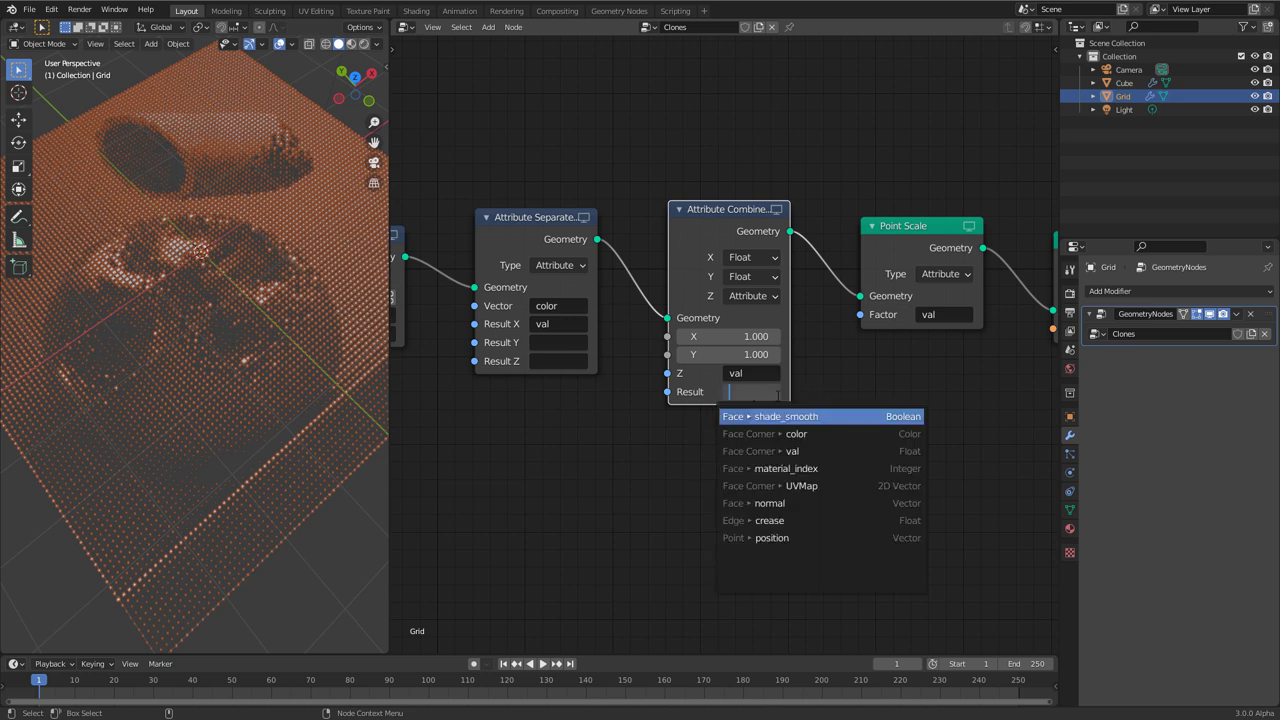
text(sca)
key(Return)
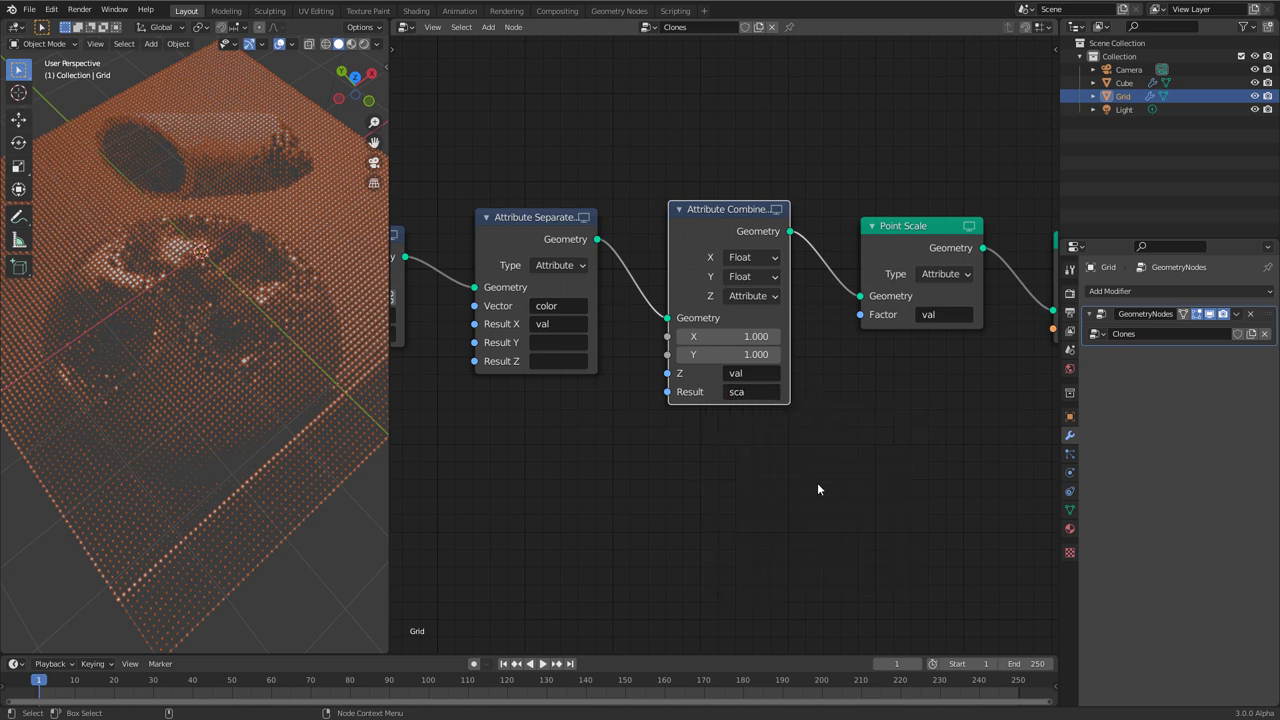
Set the Point Scale node's Factor to the sca attribute and inspect the grid from a lower angle.
middle_drag(808, 487, 681, 510)
click(812, 341)
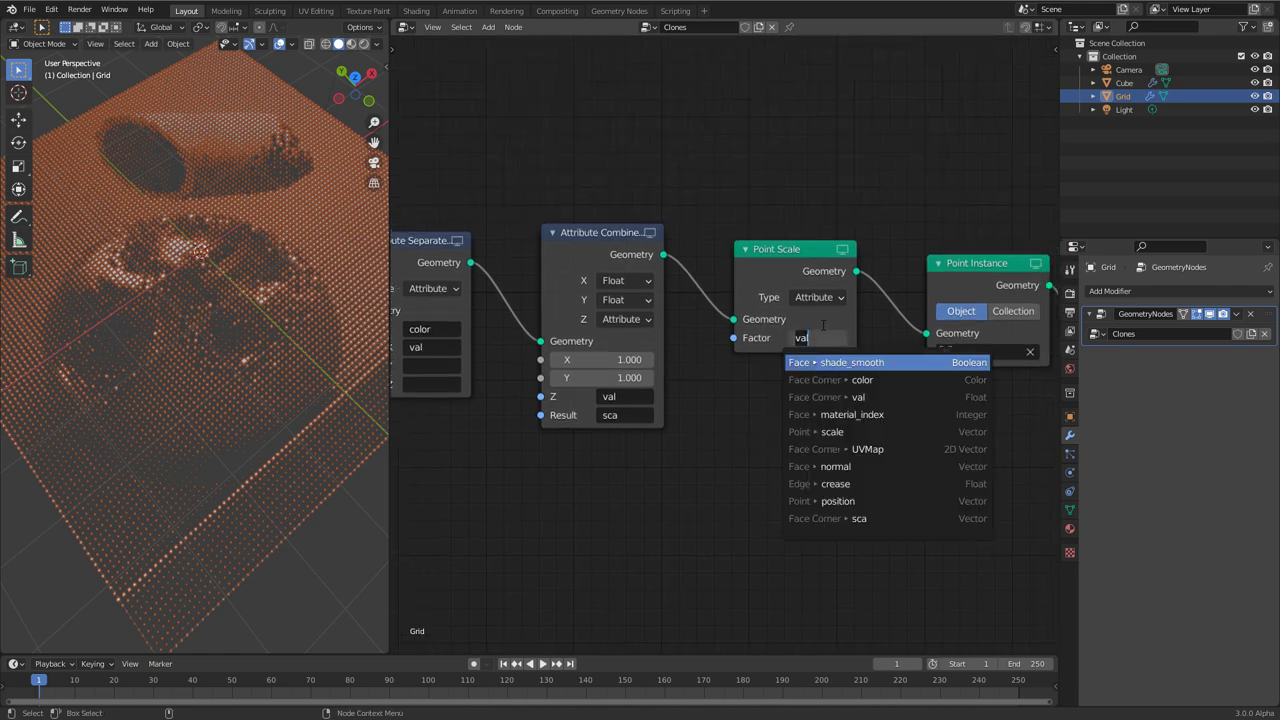
click(862, 518)
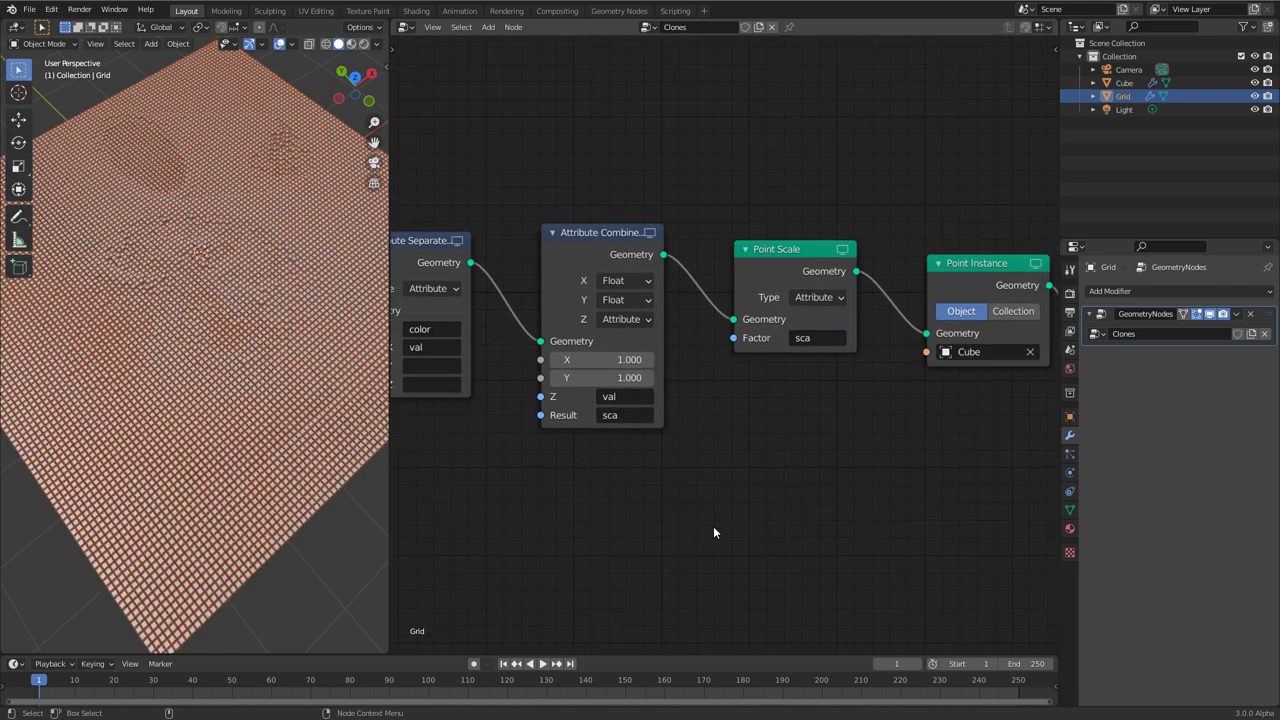
middle_drag(245, 415, 272, 396)
middle_drag(380, 412, 236, 362)
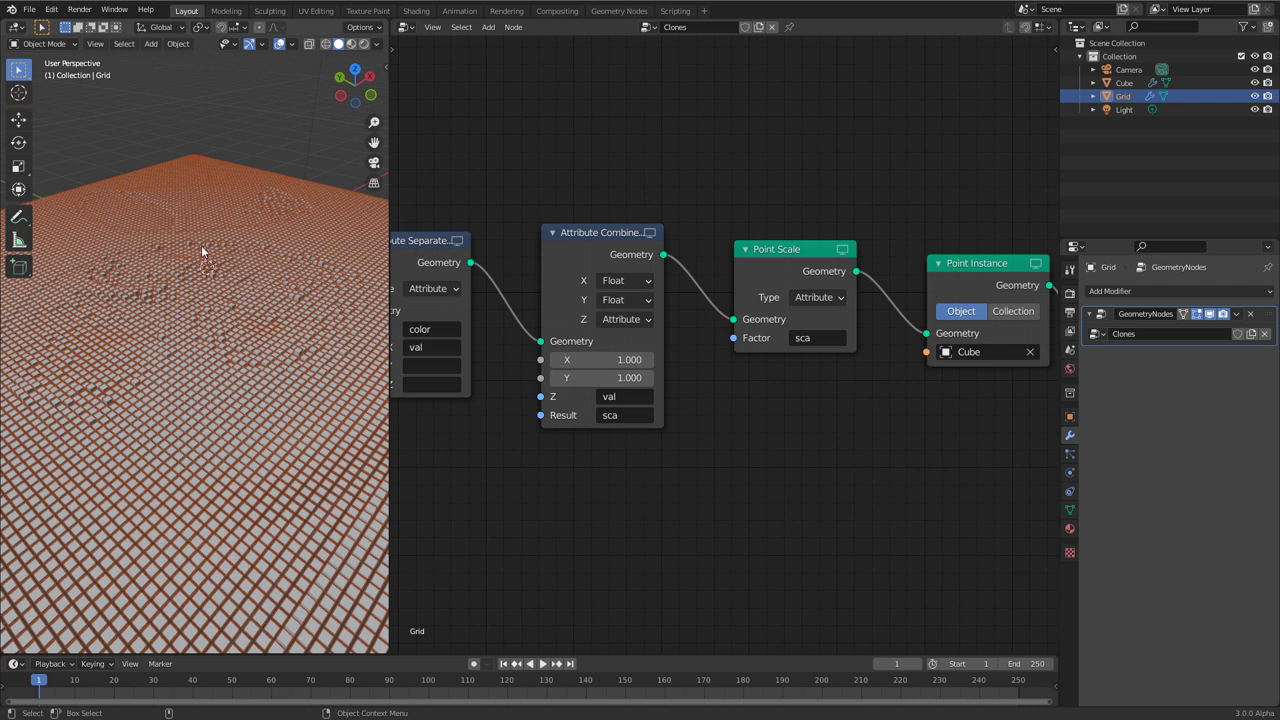
Add an Attribute Math node and insert it between the Attribute Separate XYZ and Attribute Combine XYZ nodes.
middle_drag(631, 451, 685, 367)
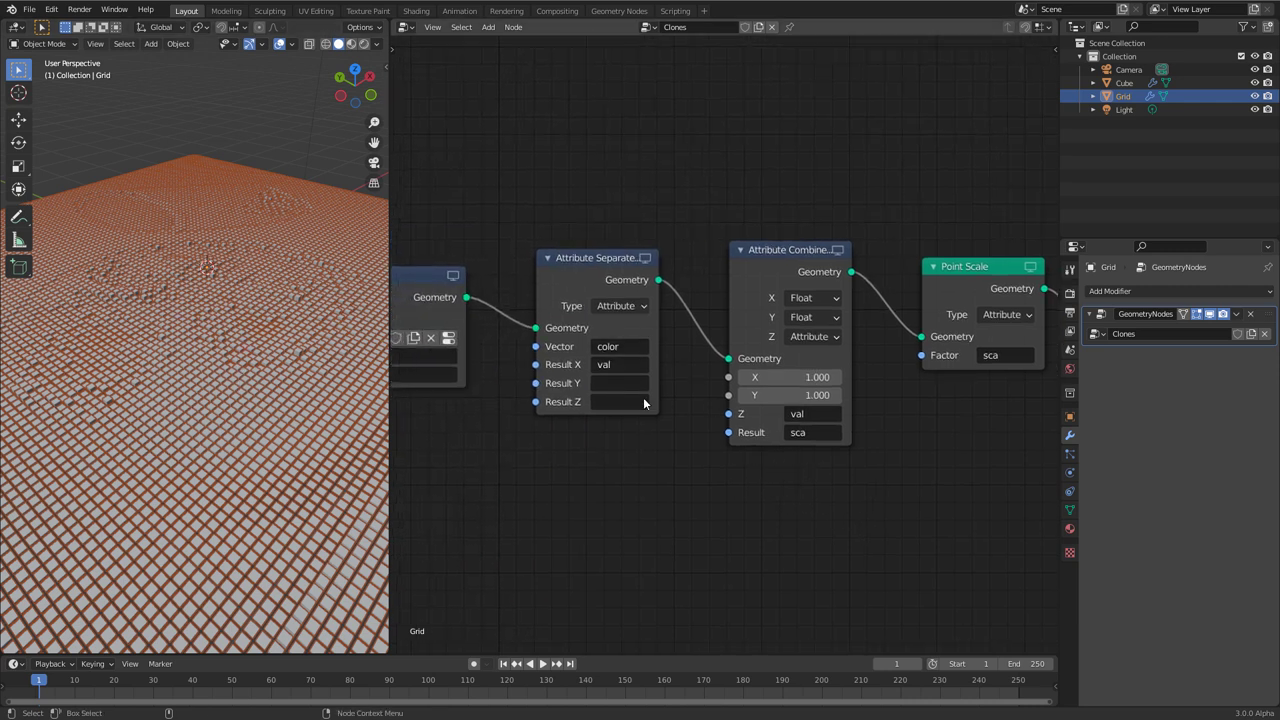
middle_drag(678, 477, 713, 485)
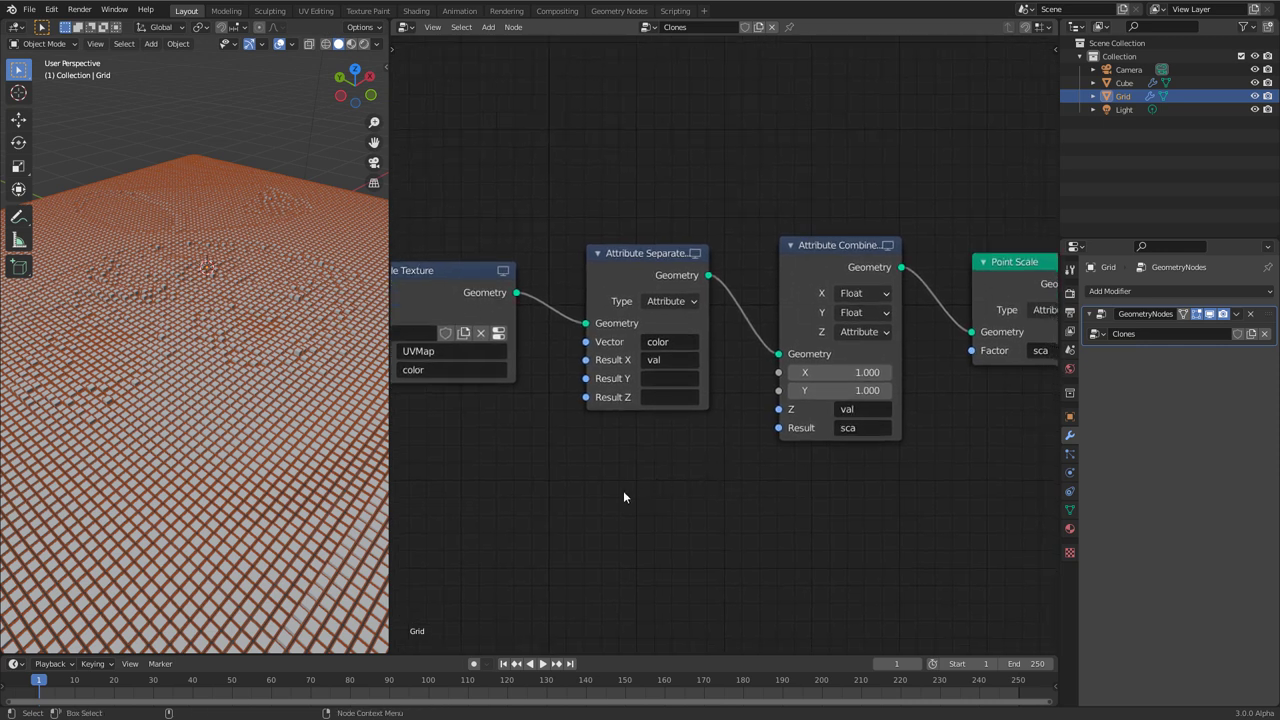
key(shift+a)
mouse_move(638, 512)
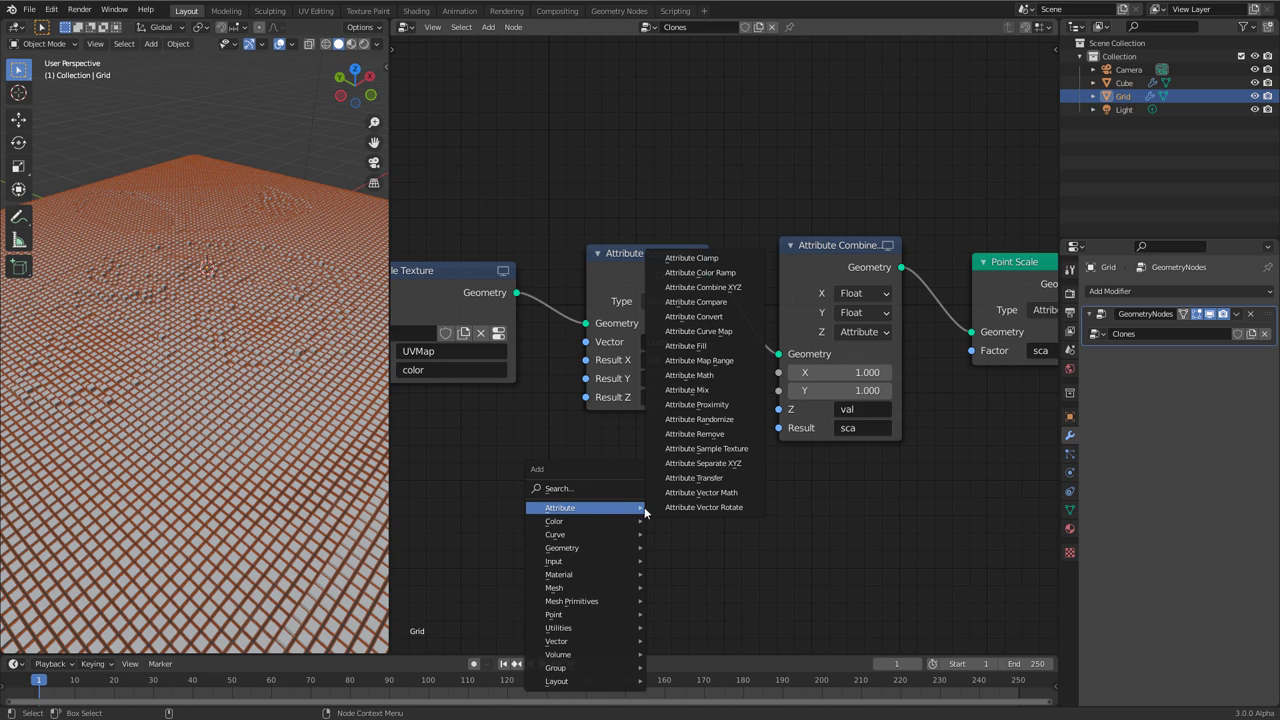
click(700, 375)
click(726, 300)
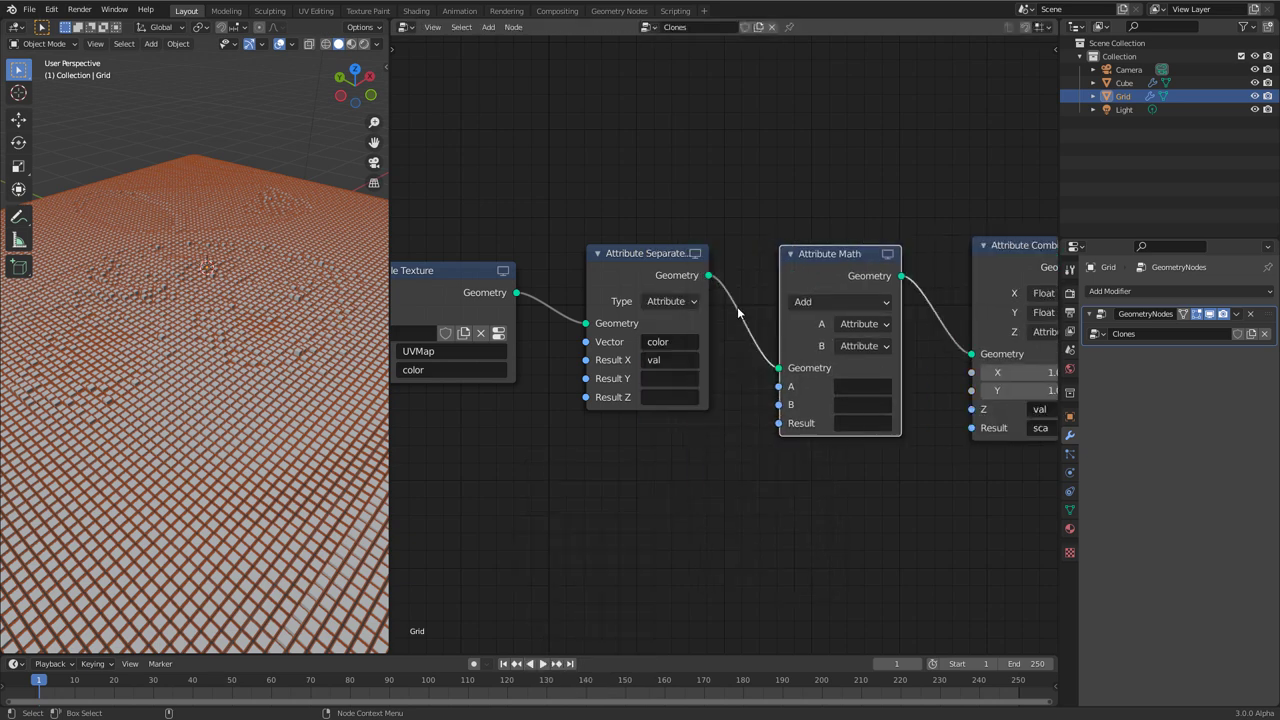
middle_drag(911, 494, 717, 443)
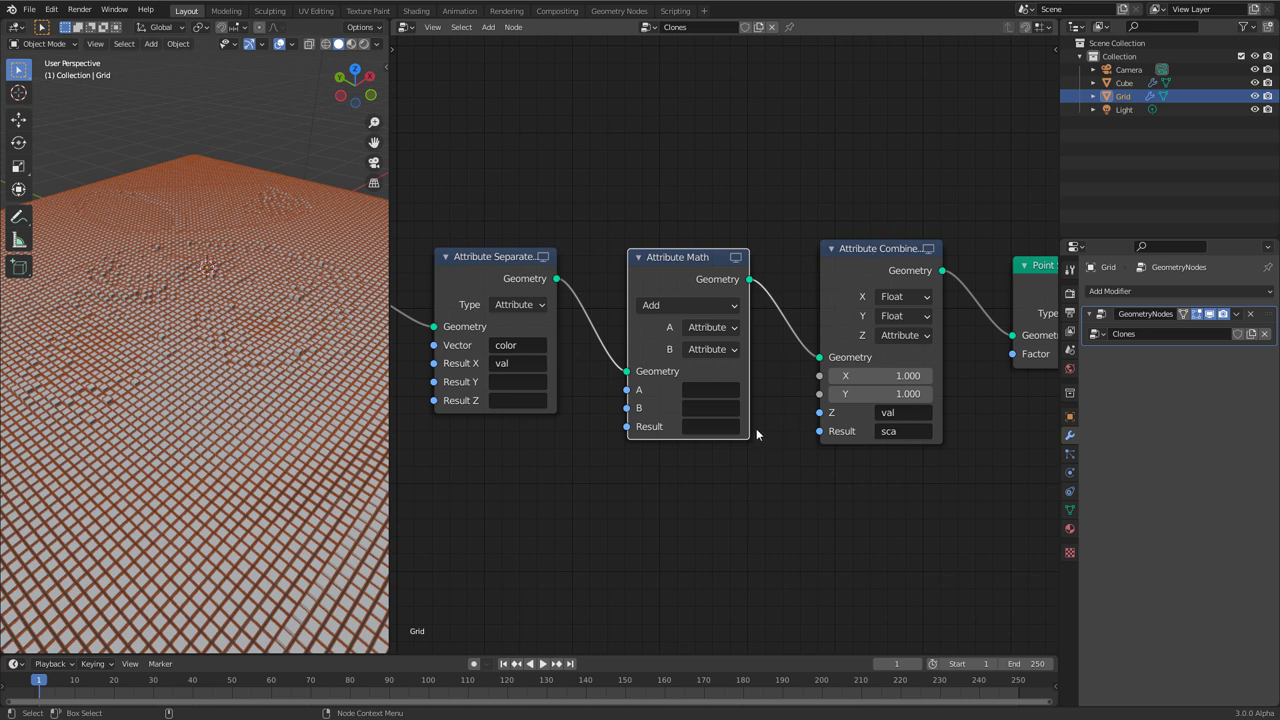
Set the Attribute Math node to Multiply, with val as A and Float as the type of B.
click(655, 306)
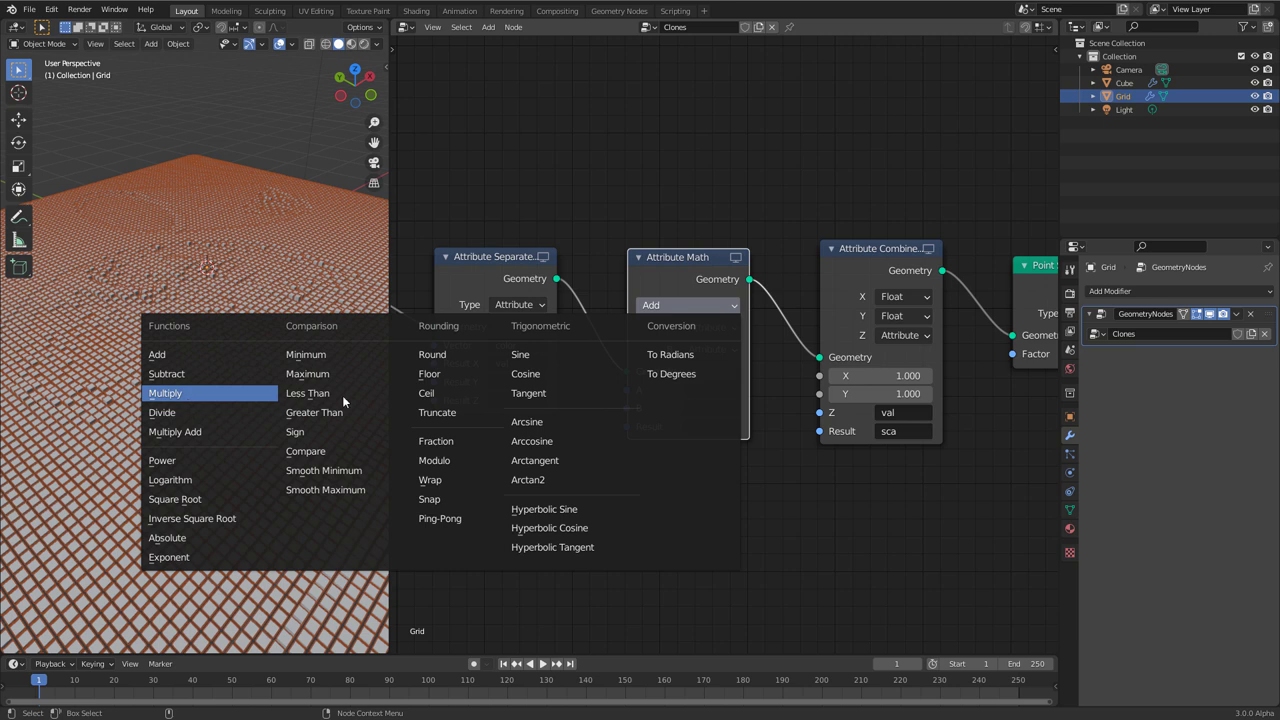
click(189, 394)
click(738, 391)
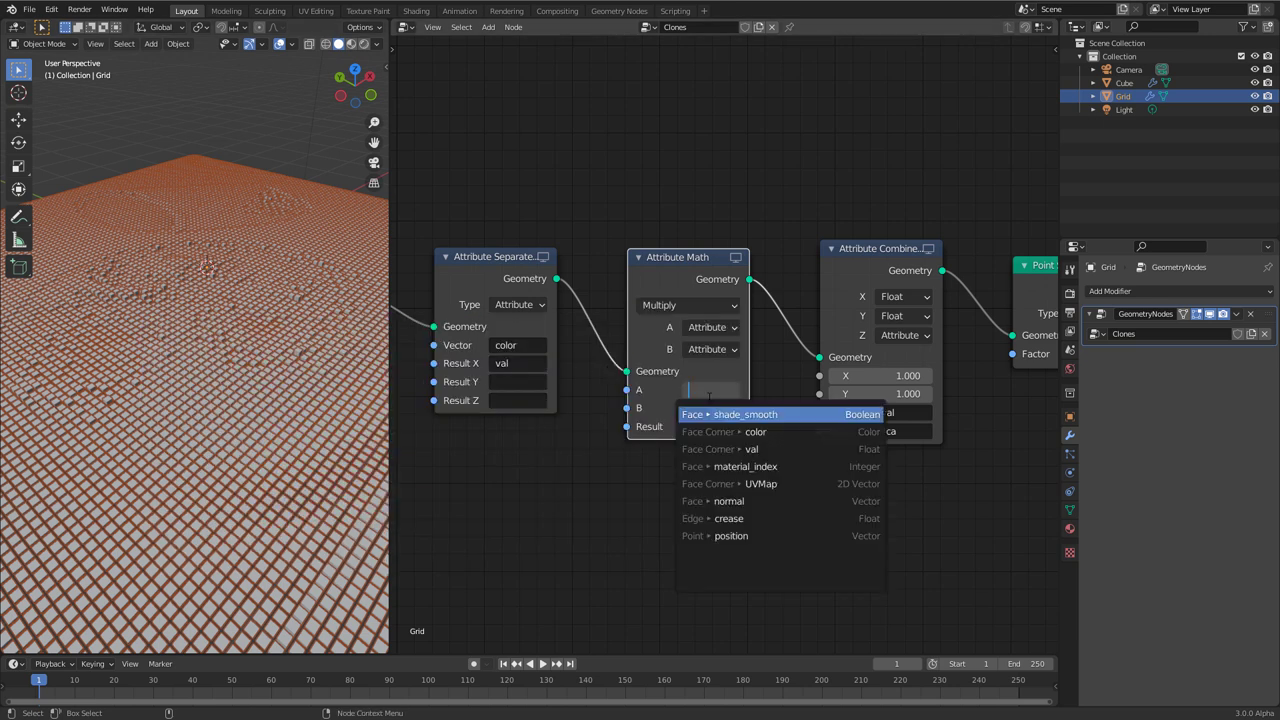
click(740, 449)
click(706, 345)
click(703, 389)
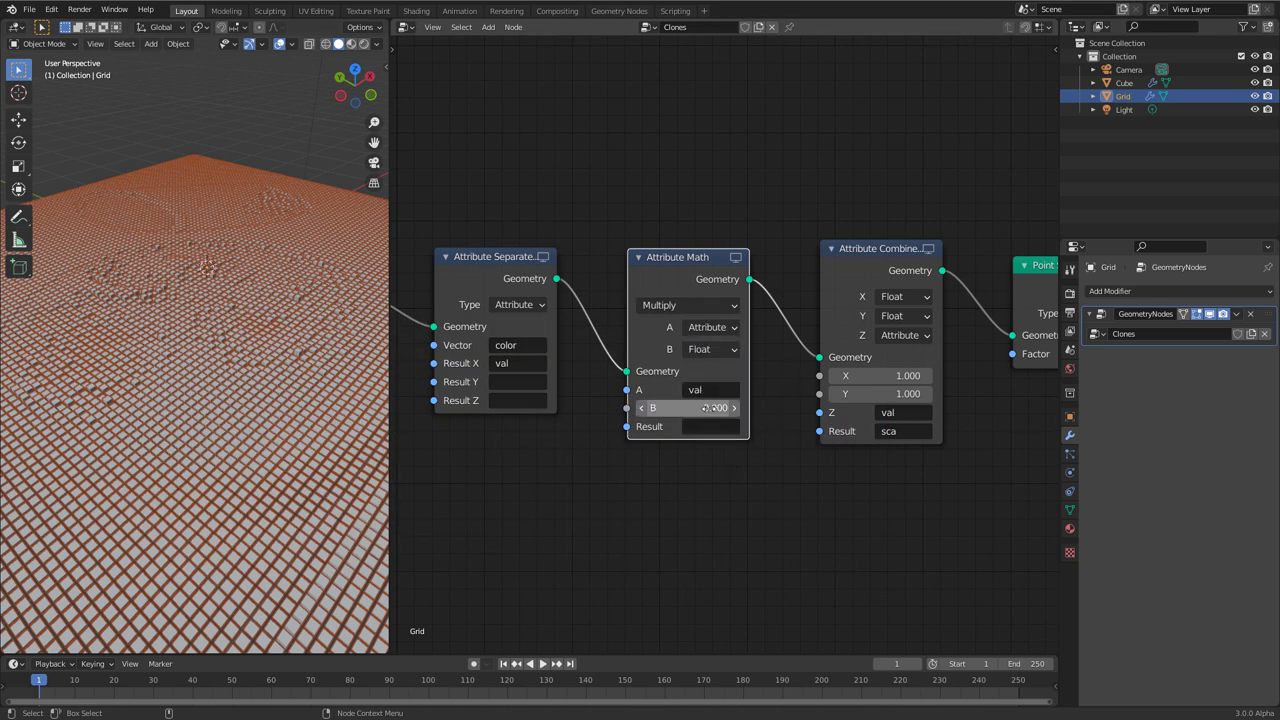
Store the Attribute Math node's Result in val, set B to 100, and inspect the grid's heights.
click(693, 427)
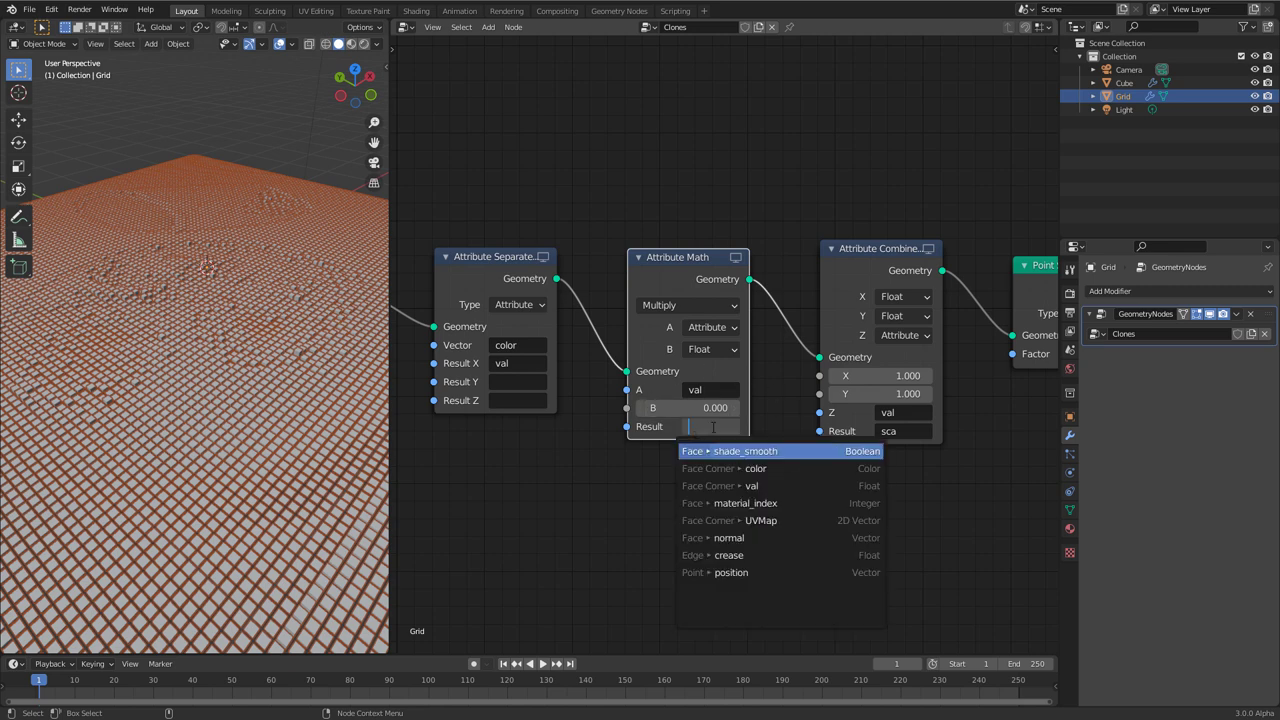
key(Down)
key(Down)
key(Return)
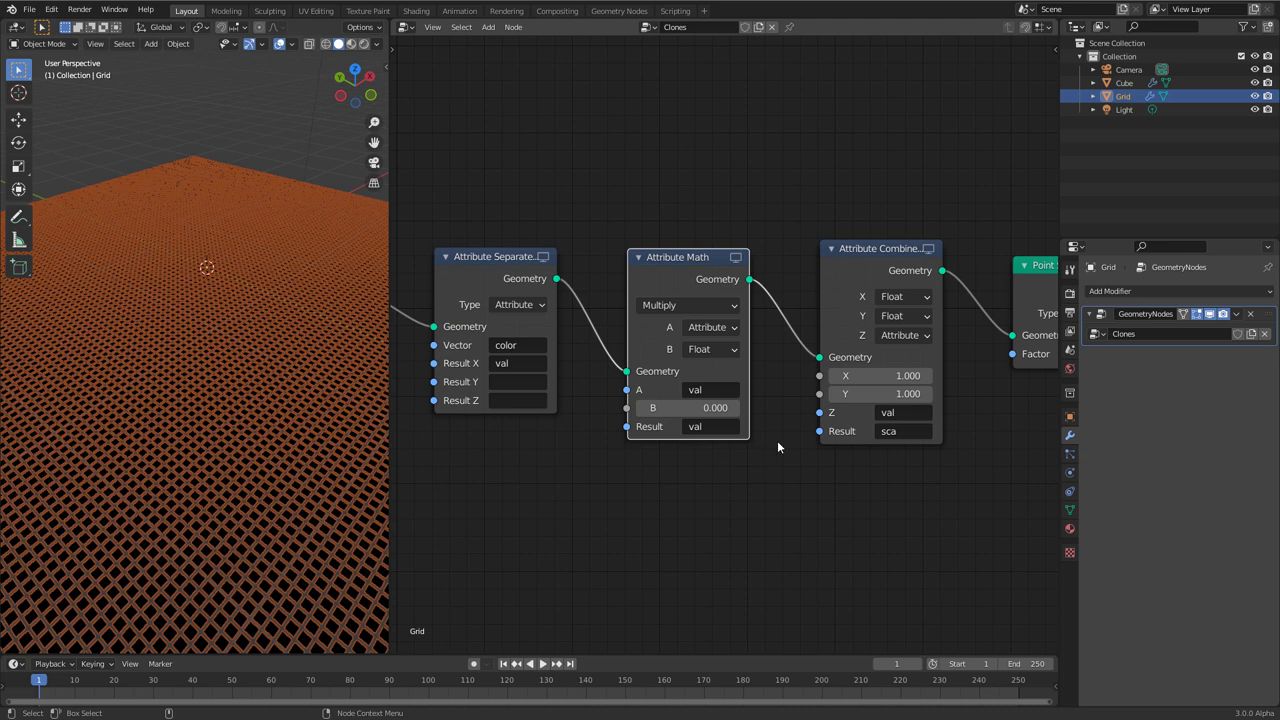
click(718, 410)
text(100)
key(Return)
middle_drag(230, 370, 320, 390)
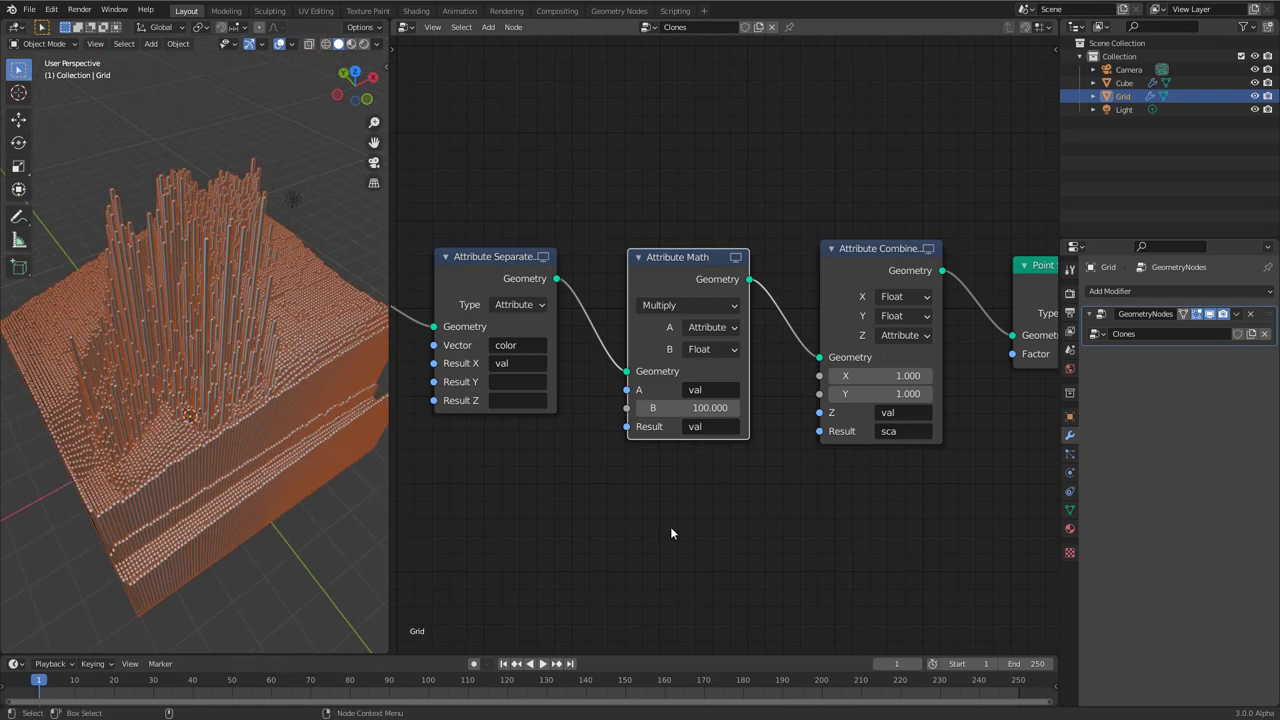
middle_drag(279, 430, 247, 464)
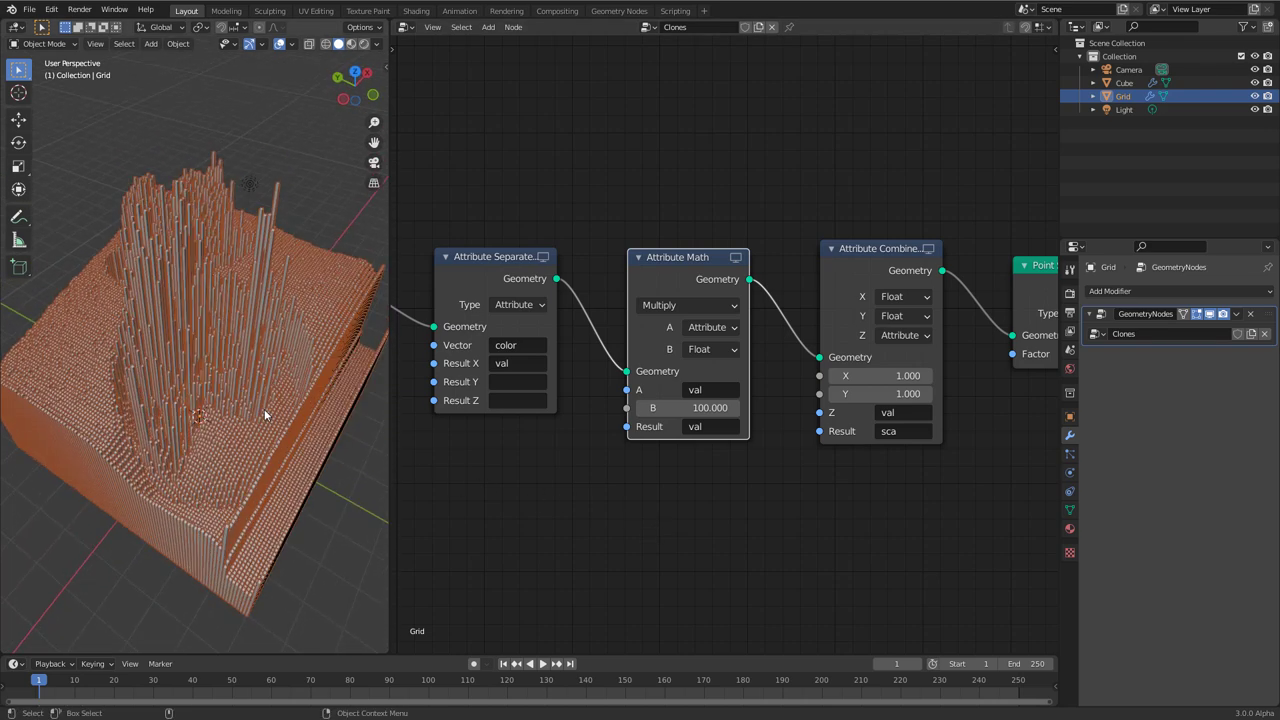
Add an Attribute Curve Map node and insert it between the Attribute Separate XYZ and Attribute Math nodes.
middle_drag(677, 540, 582, 466)
key(shift+a)
mouse_move(574, 464)
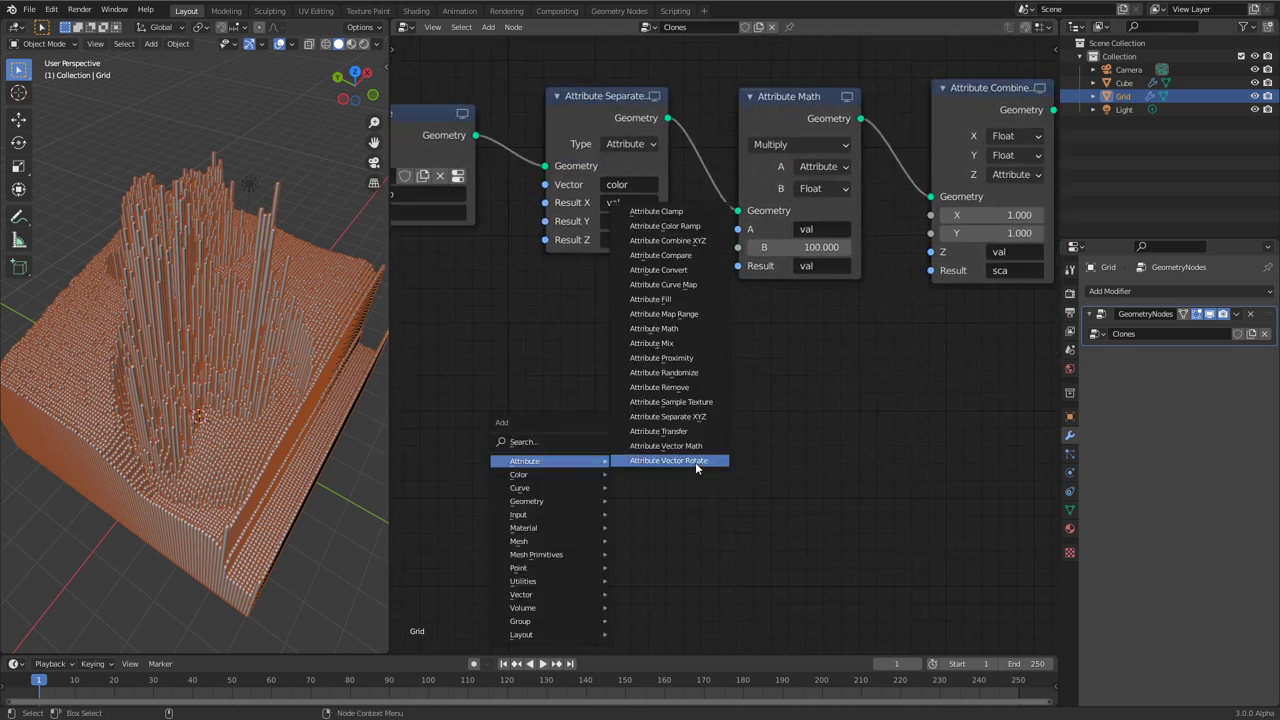
click(693, 286)
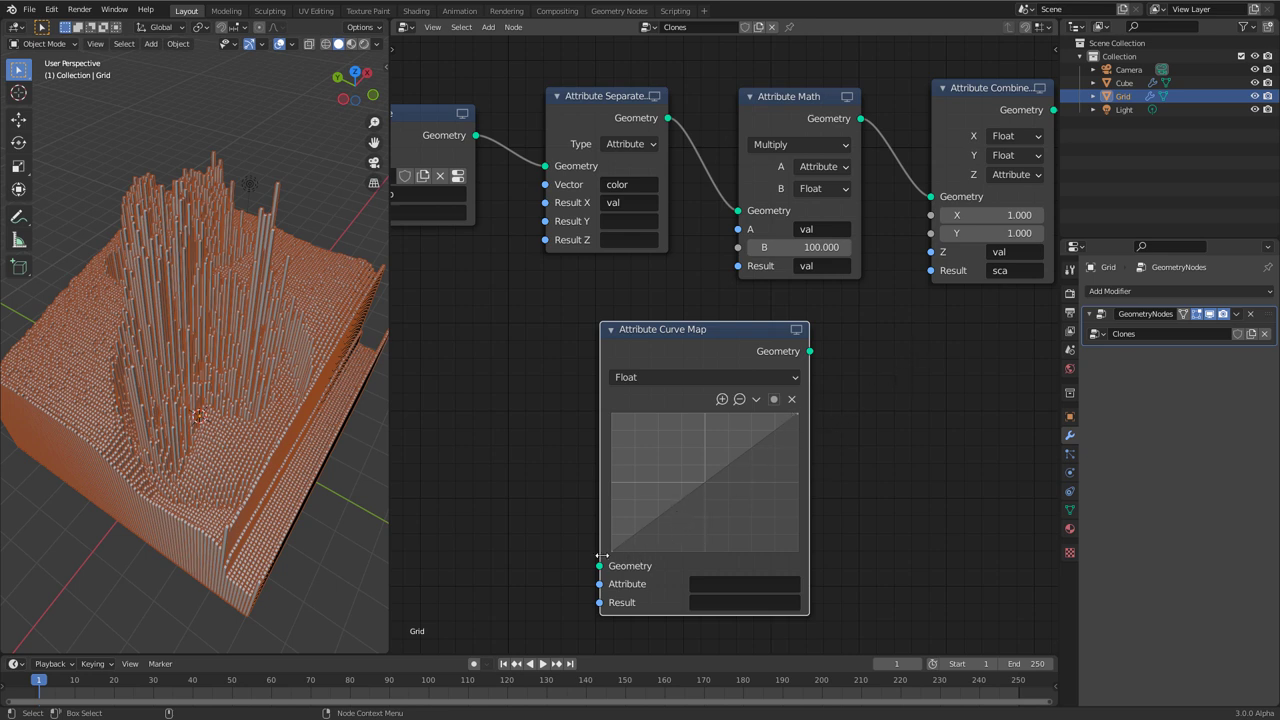
scroll(894, 429, up, 2)
scroll(894, 429, right, 2)
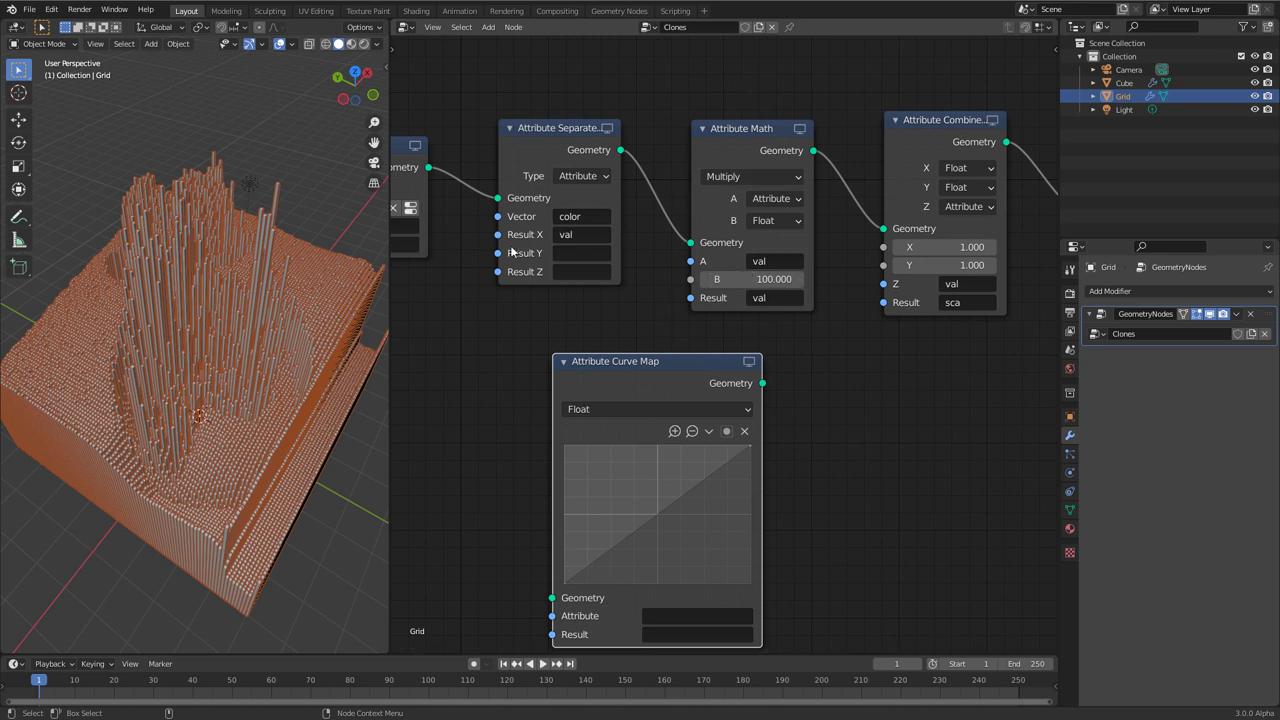
drag(659, 359, 798, 144)
Bend the Attribute Curve Map's curve upward with a new point at about X -0.22, Y 0.55.
scroll(879, 466, right, 4)
scroll(780, 452, up, 2)
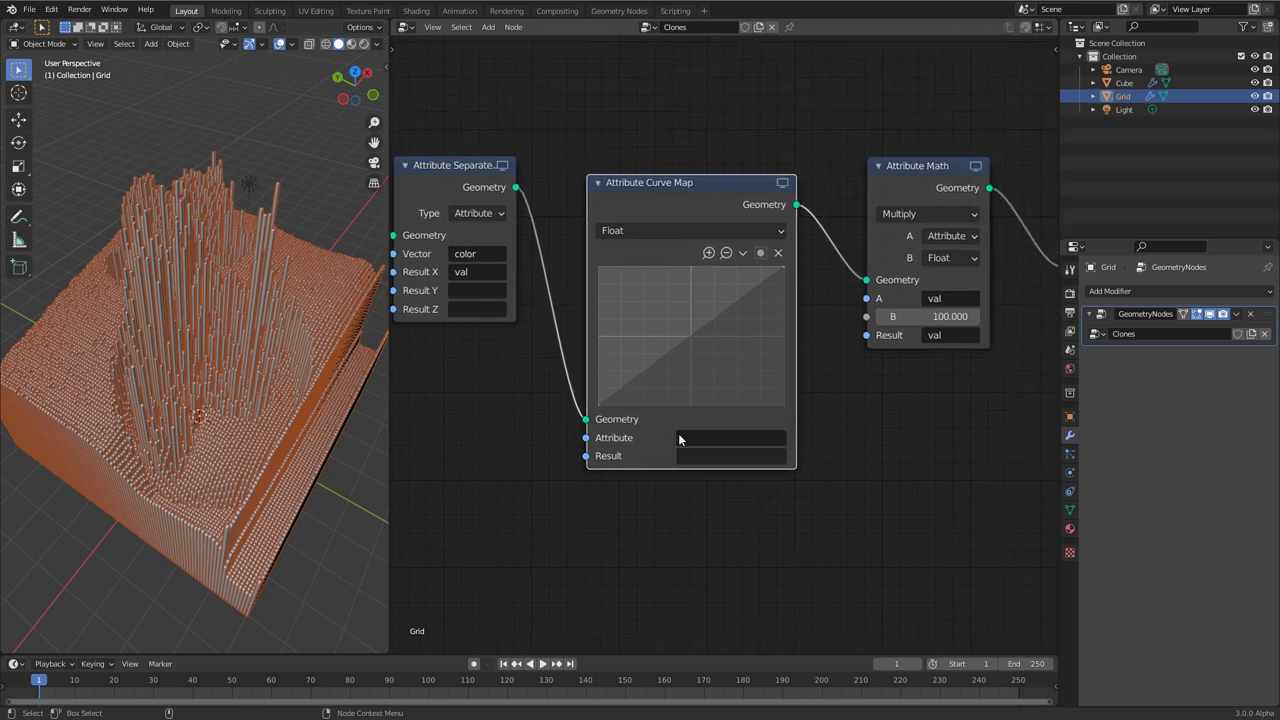
drag(690, 336, 670, 300)
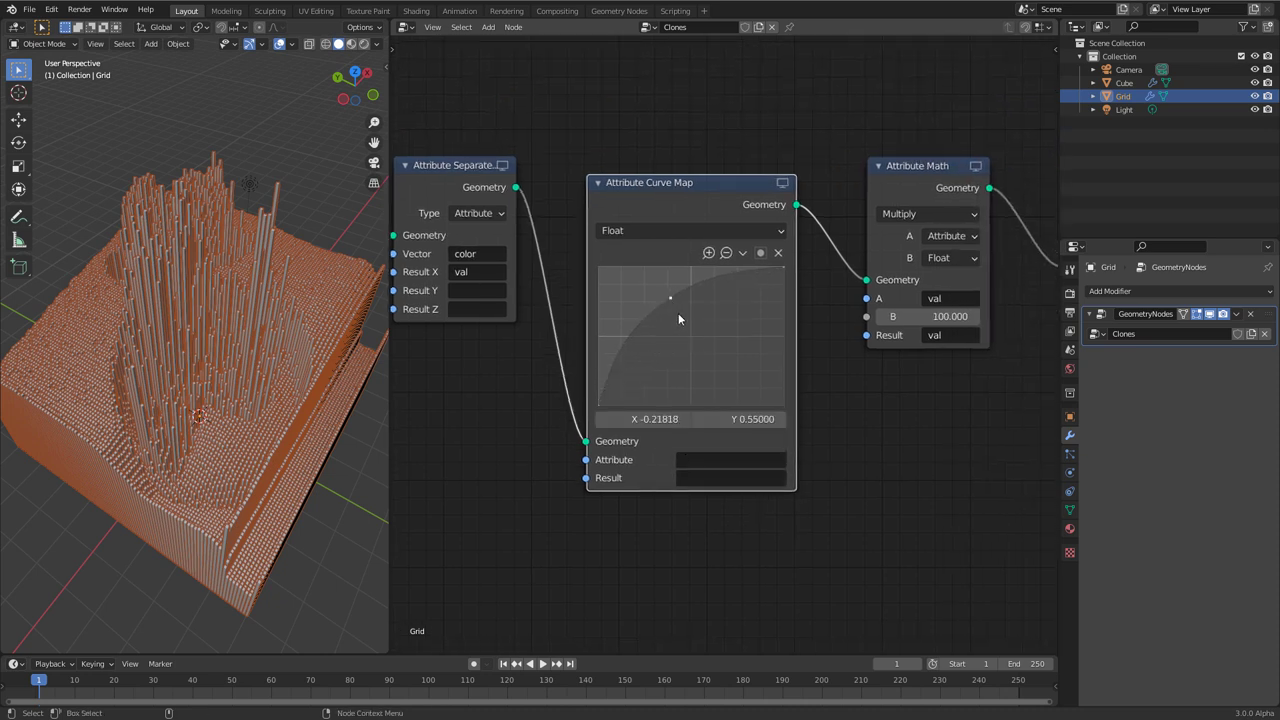
Set both the Attribute and Result of the Attribute Curve Map node to val.
click(710, 459)
click(727, 517)
click(703, 477)
key(Return)
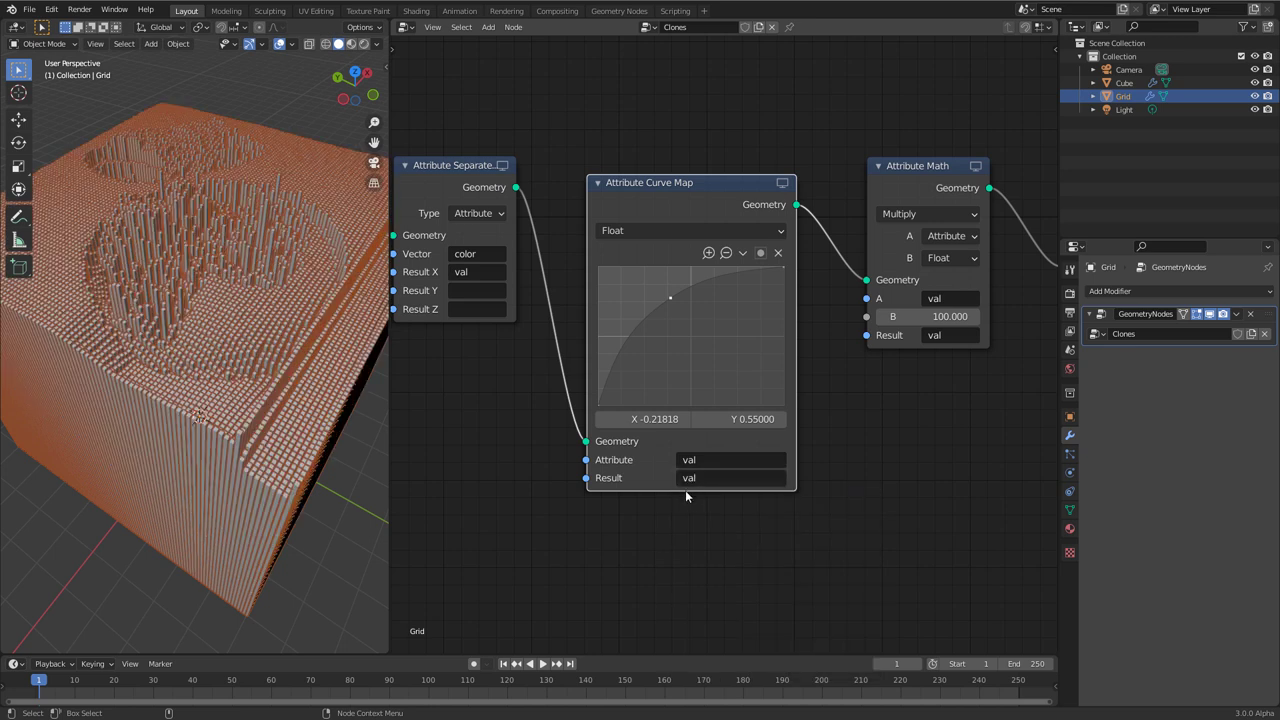
Lower the Attribute Curve Map's middle curve point and add a second point at about X 0.37, Y 0.075.
drag(671, 298, 665, 342)
click(723, 330)
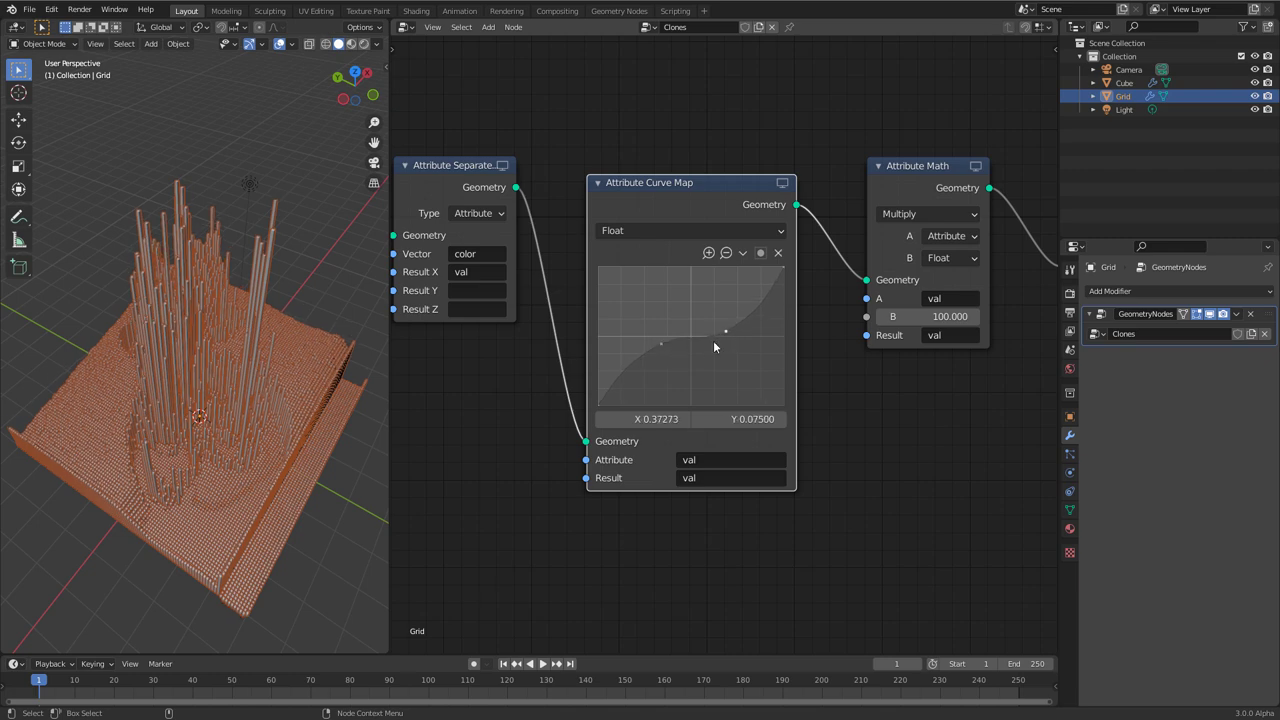
middle_drag(308, 463, 134, 433)
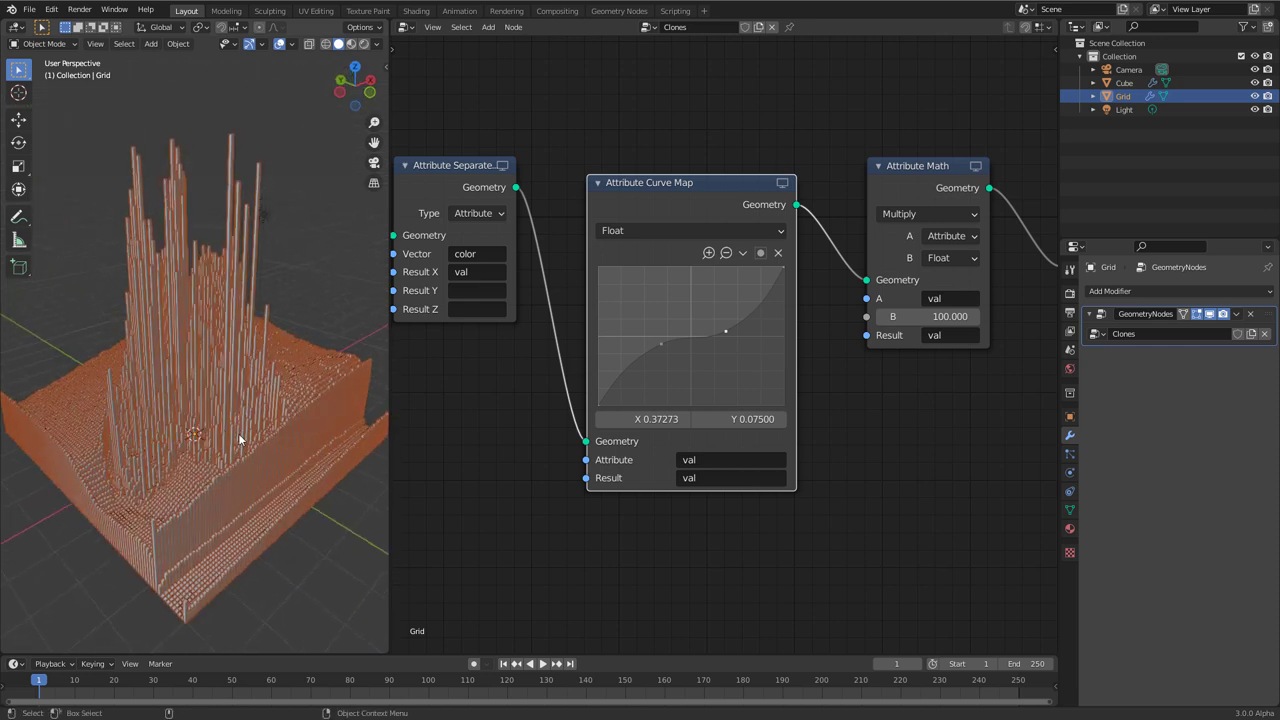
Try a B value of 50 in the Attribute Math node.
click(955, 312)
text(50)
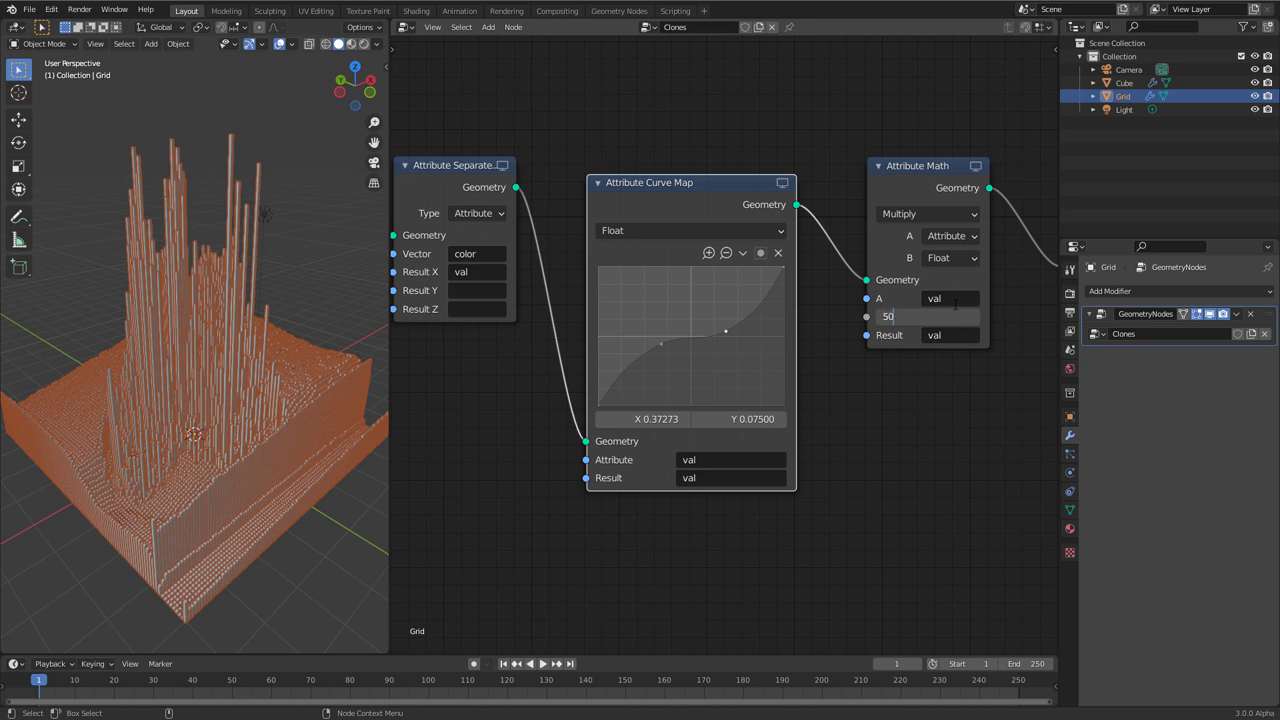
key(Return)
Set the Attribute Math node's B value to 30 and deselect the grid to inspect the column heights.
click(968, 314)
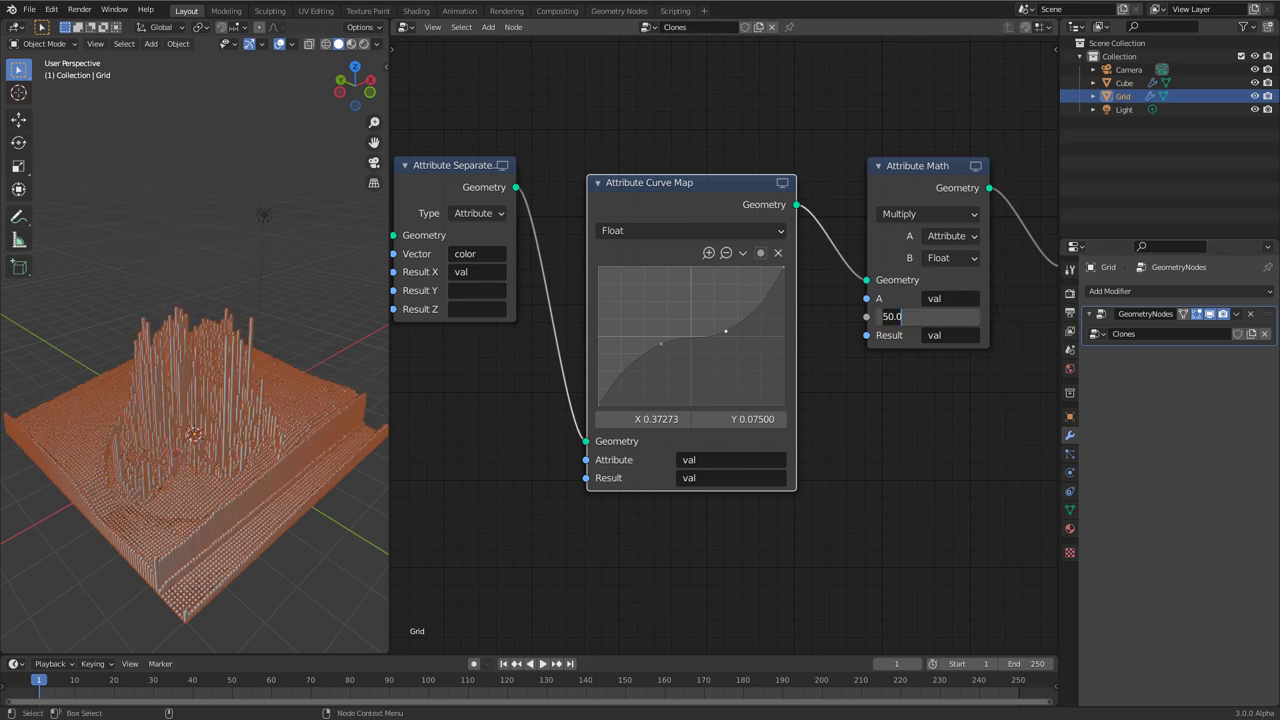
text(30)
key(Return)
middle_drag(199, 495, 244, 445)
key(alt+a)
middle_drag(304, 579, 206, 445)
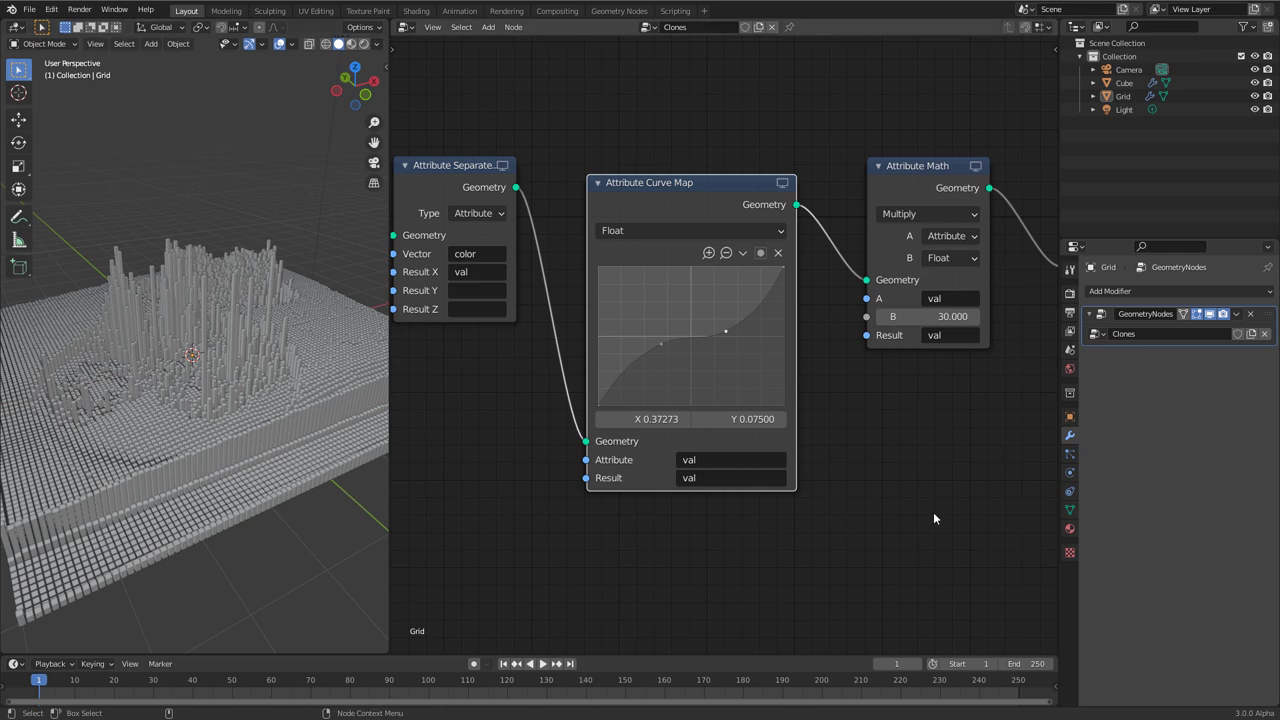
Split the 3D viewport into two stacked areas and turn the upper one into a Spreadsheet.
ctrl+scroll(783, 460, down, 3)
scroll(711, 511, down, 2)
ctrl+scroll(759, 485, down, 8)
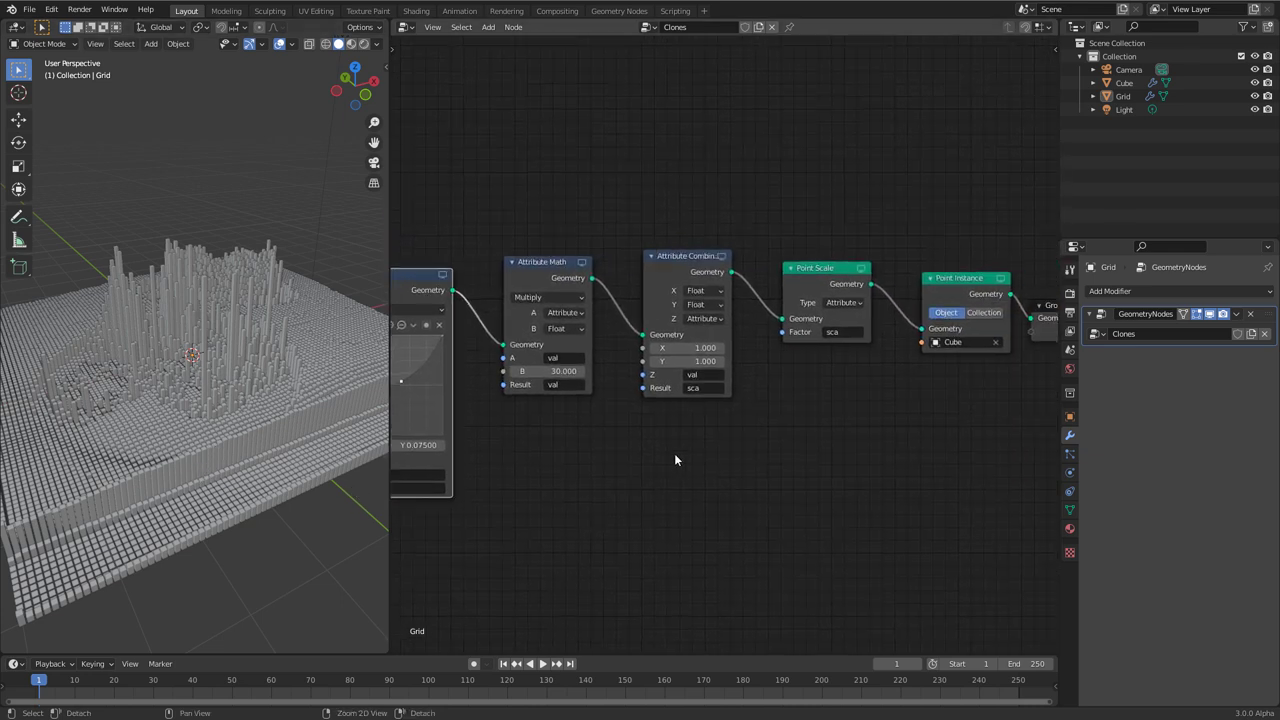
scroll(803, 463, up, 2)
ctrl+scroll(780, 422, down, 2)
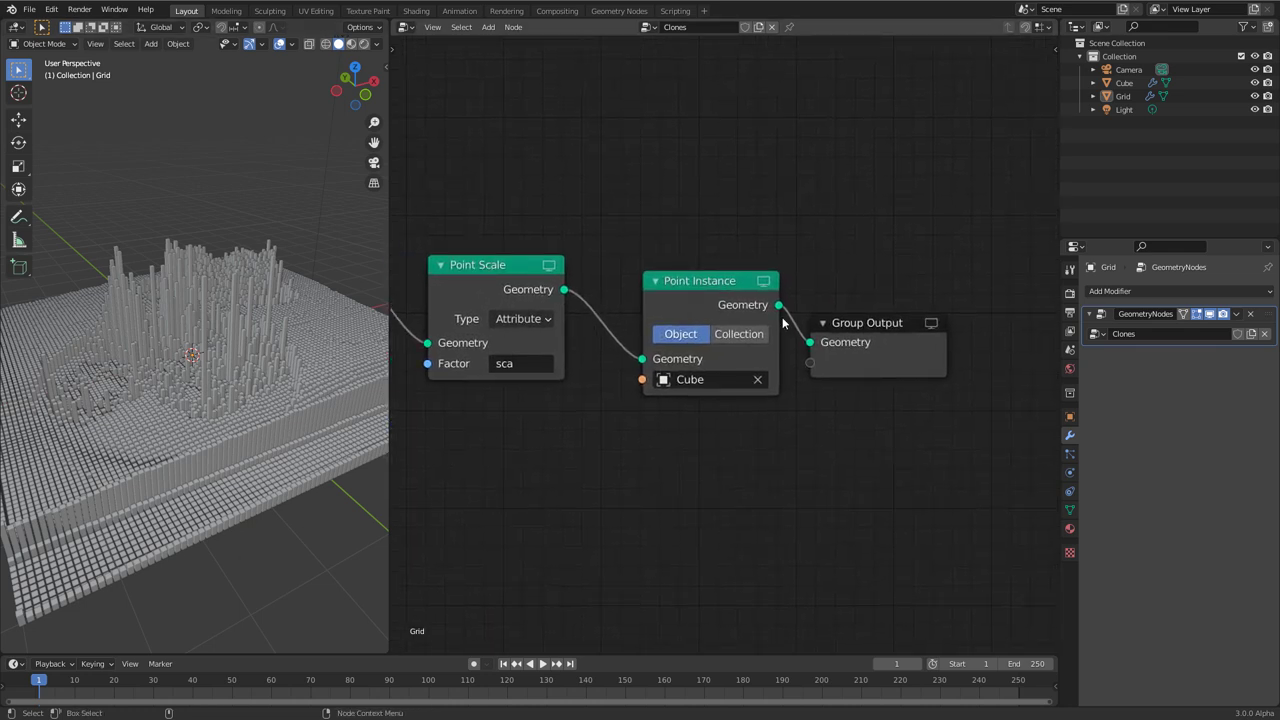
drag(384, 24, 371, 326)
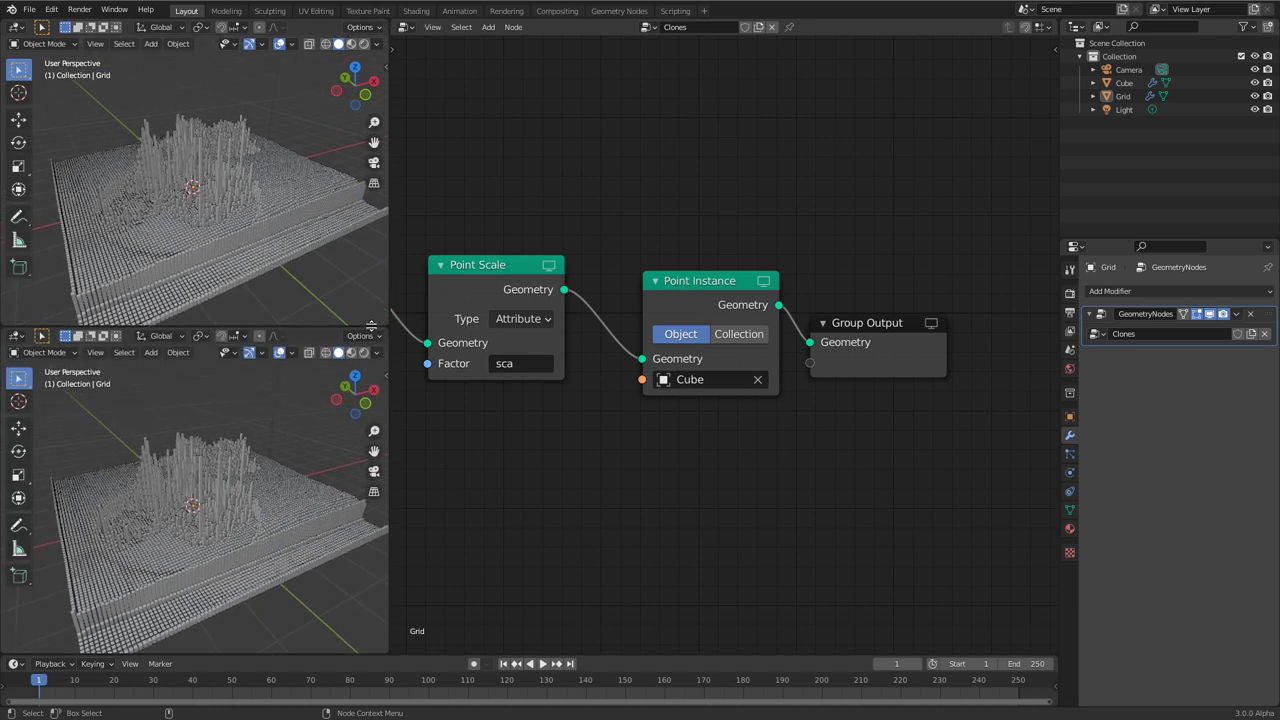
click(17, 28)
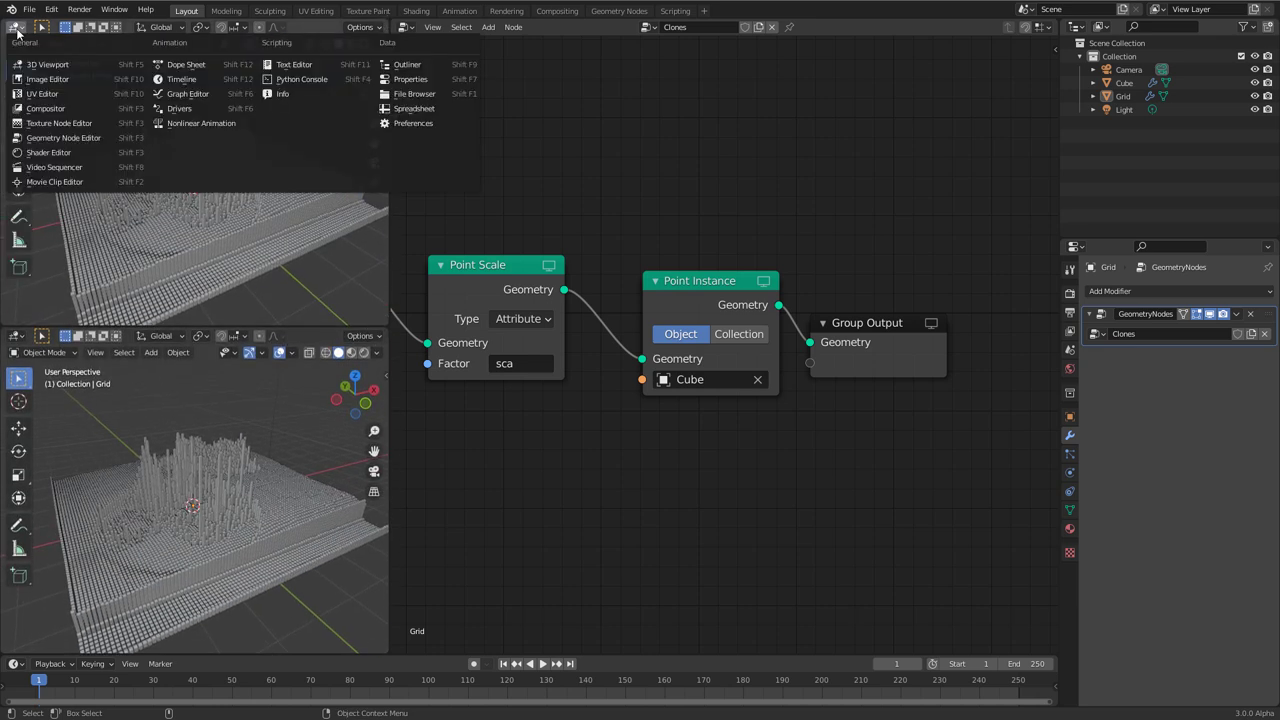
click(396, 109)
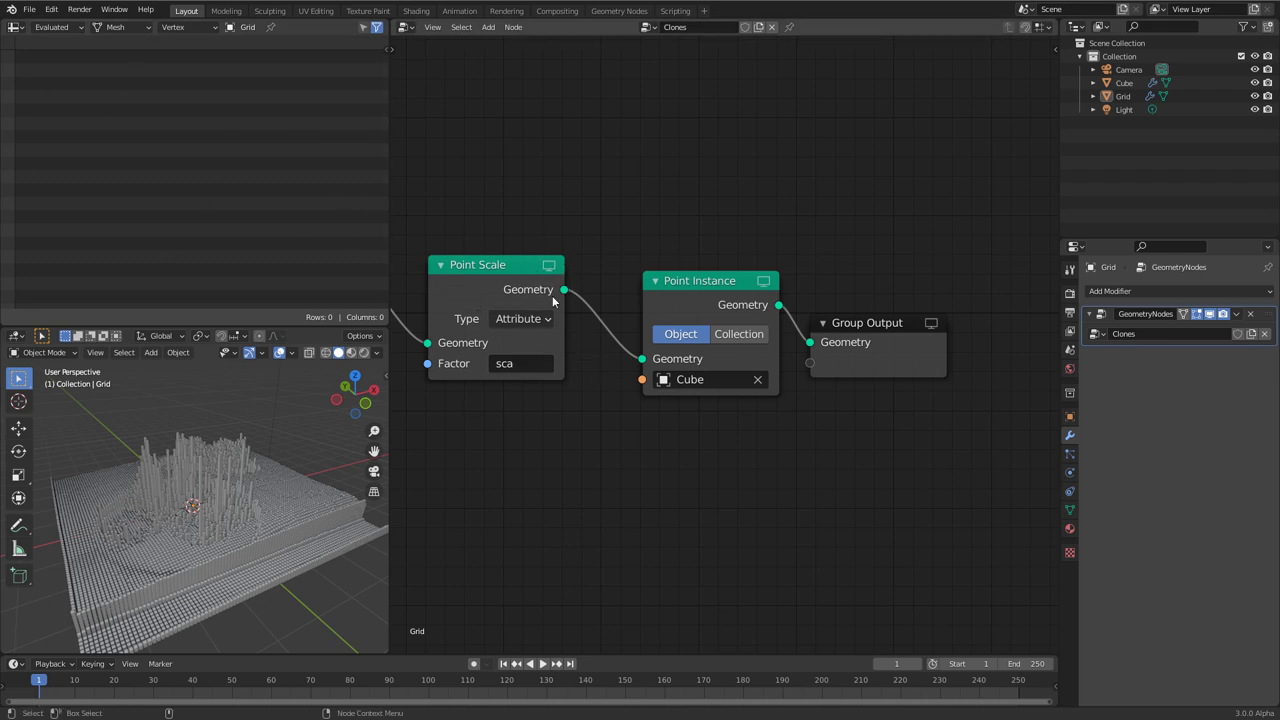
Examine the Point Scale output in the spreadsheet, and the Point Instance output using the Instances component.
click(549, 265)
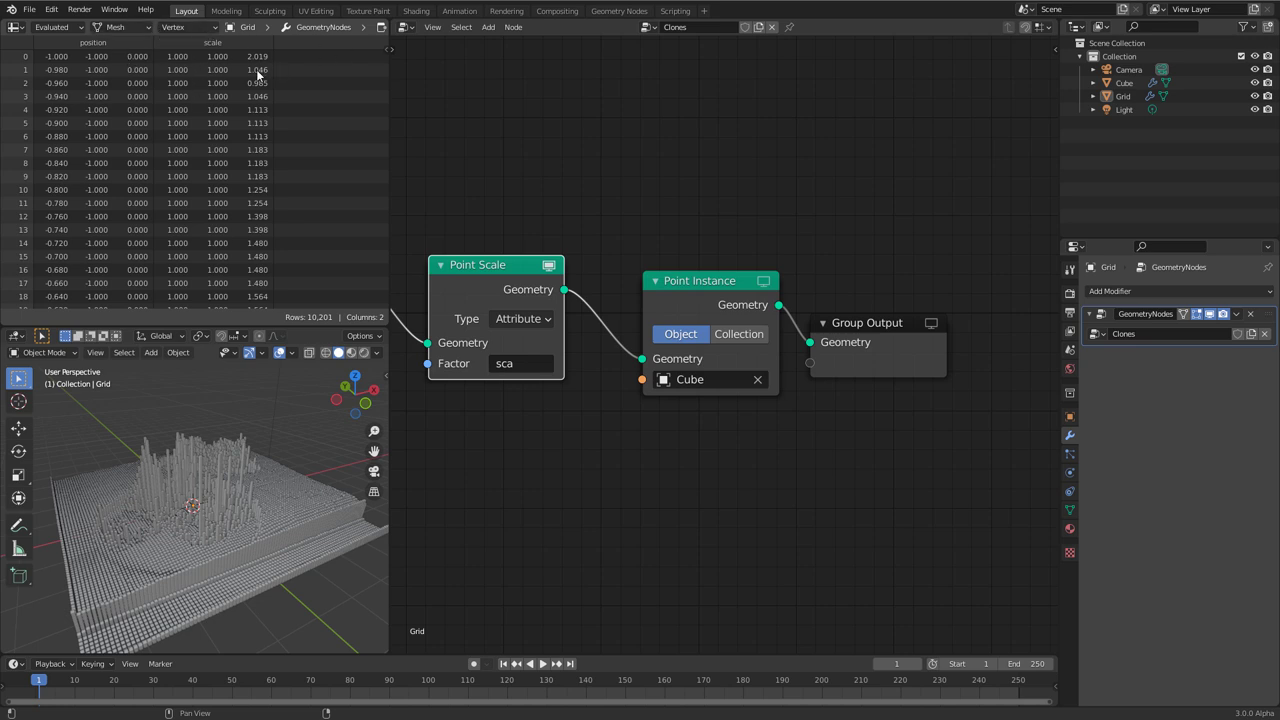
click(764, 282)
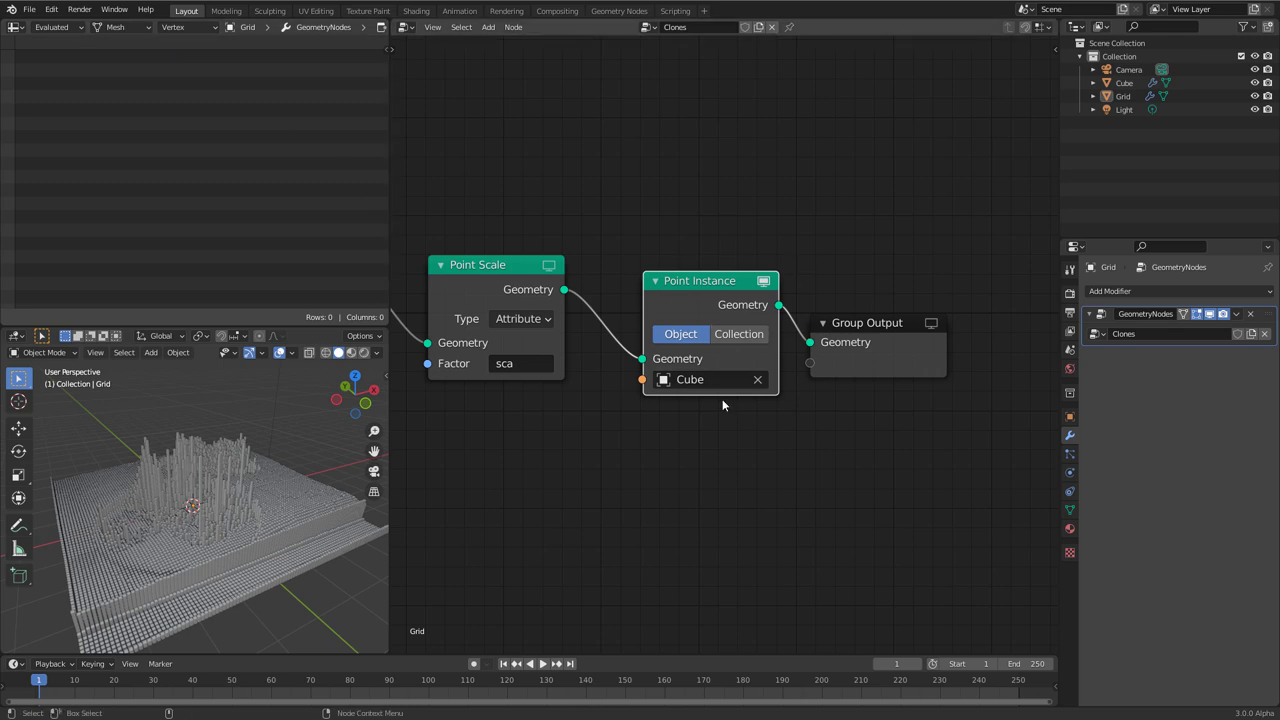
click(118, 28)
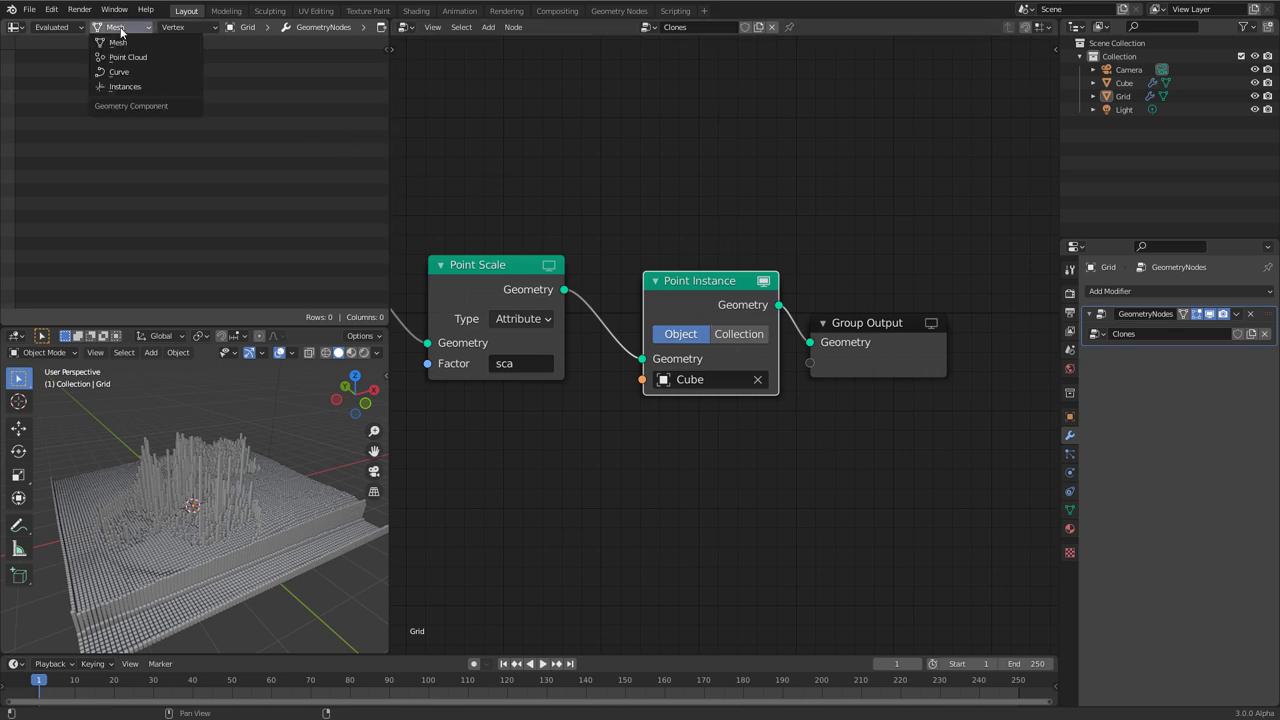
click(127, 88)
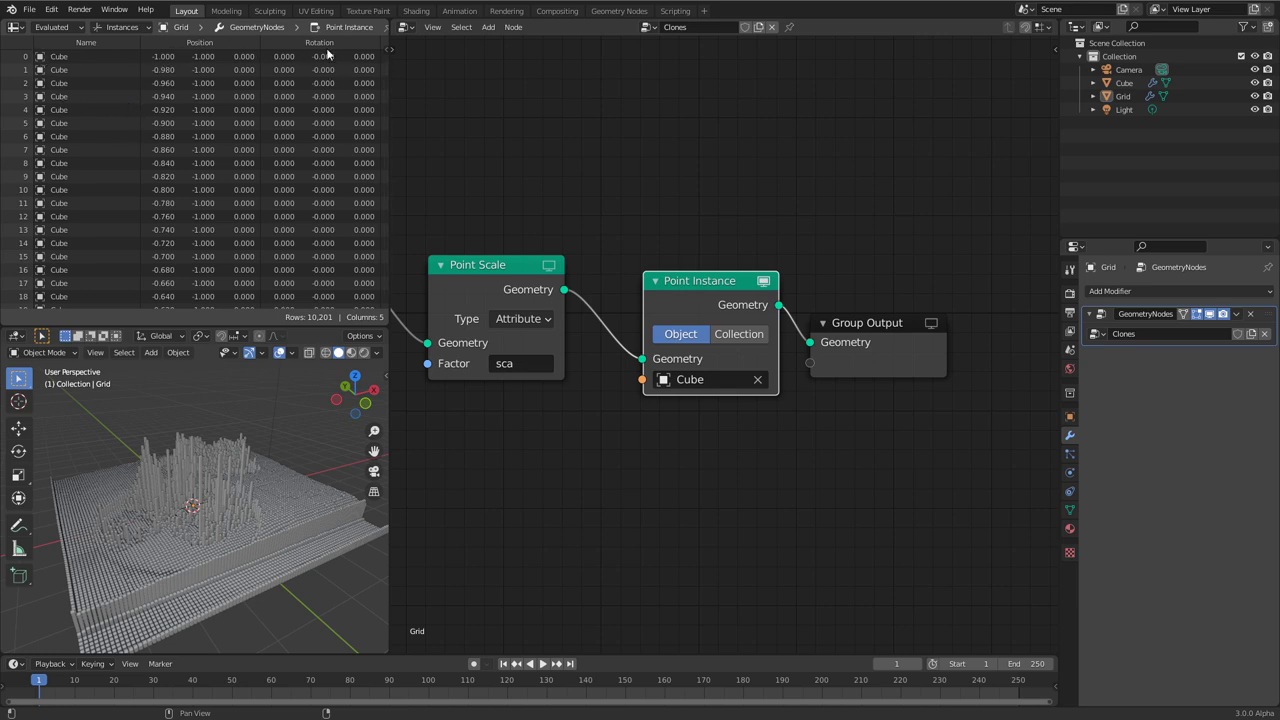
ctrl+scroll(330, 308, right, 5)
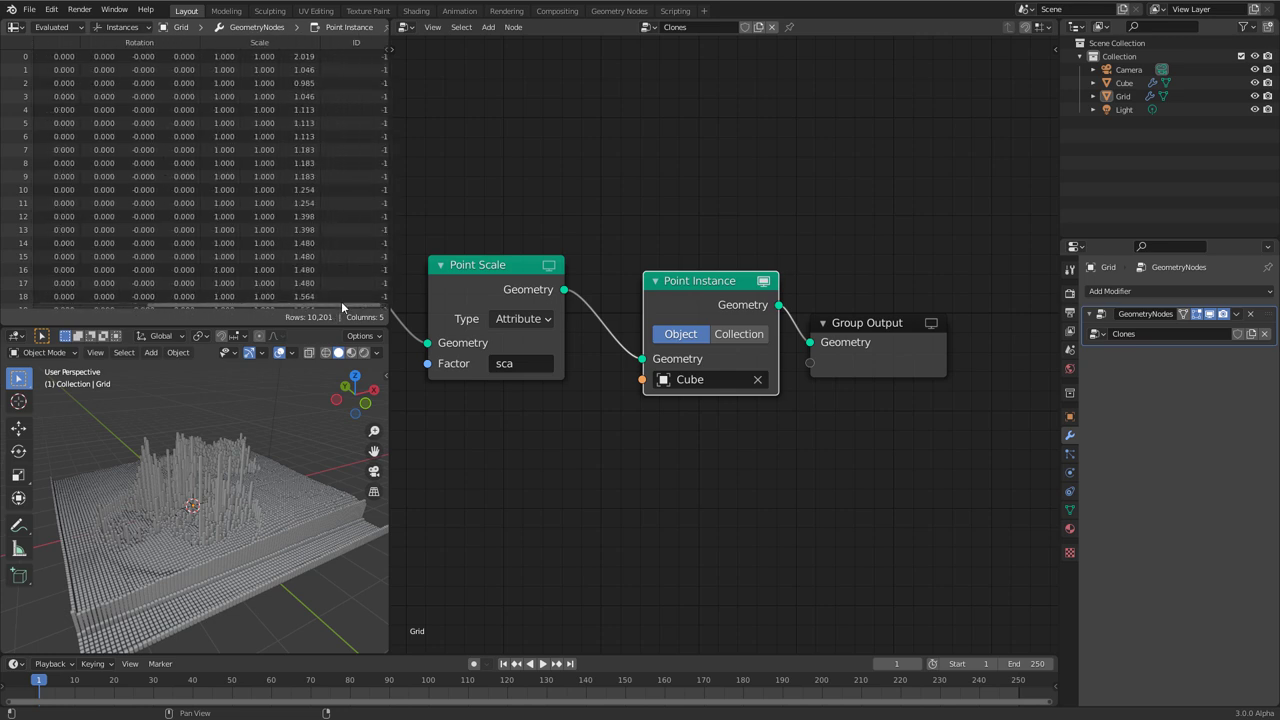
ctrl+scroll(336, 305, right, 1)
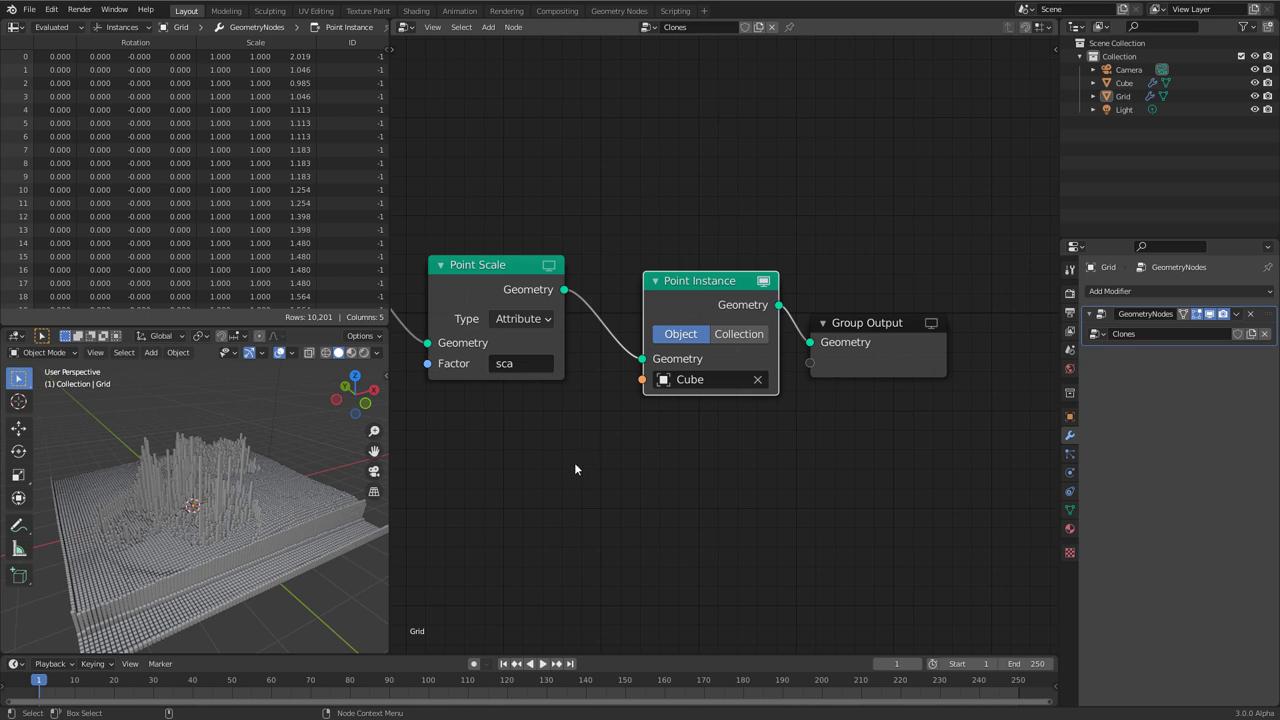
Add an Attribute Transfer node and insert it between the Point Instance and Group Output nodes.
click(700, 462)
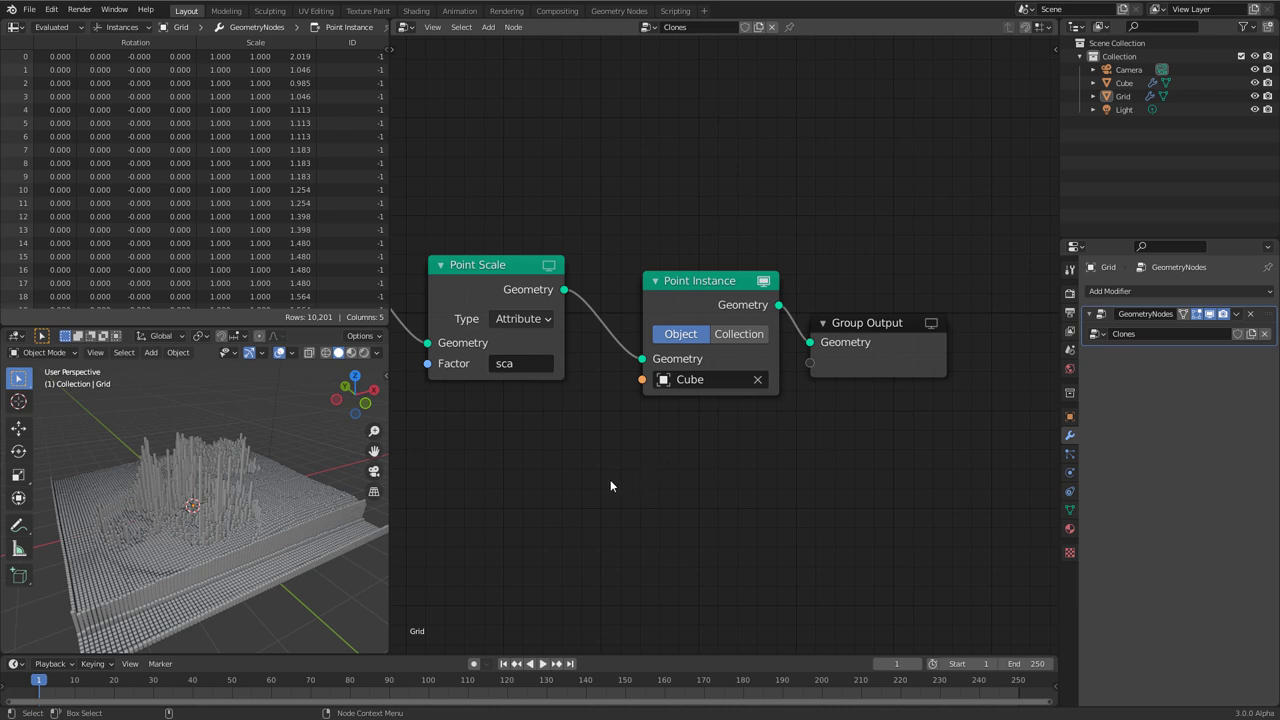
key(shift+a)
mouse_move(604, 482)
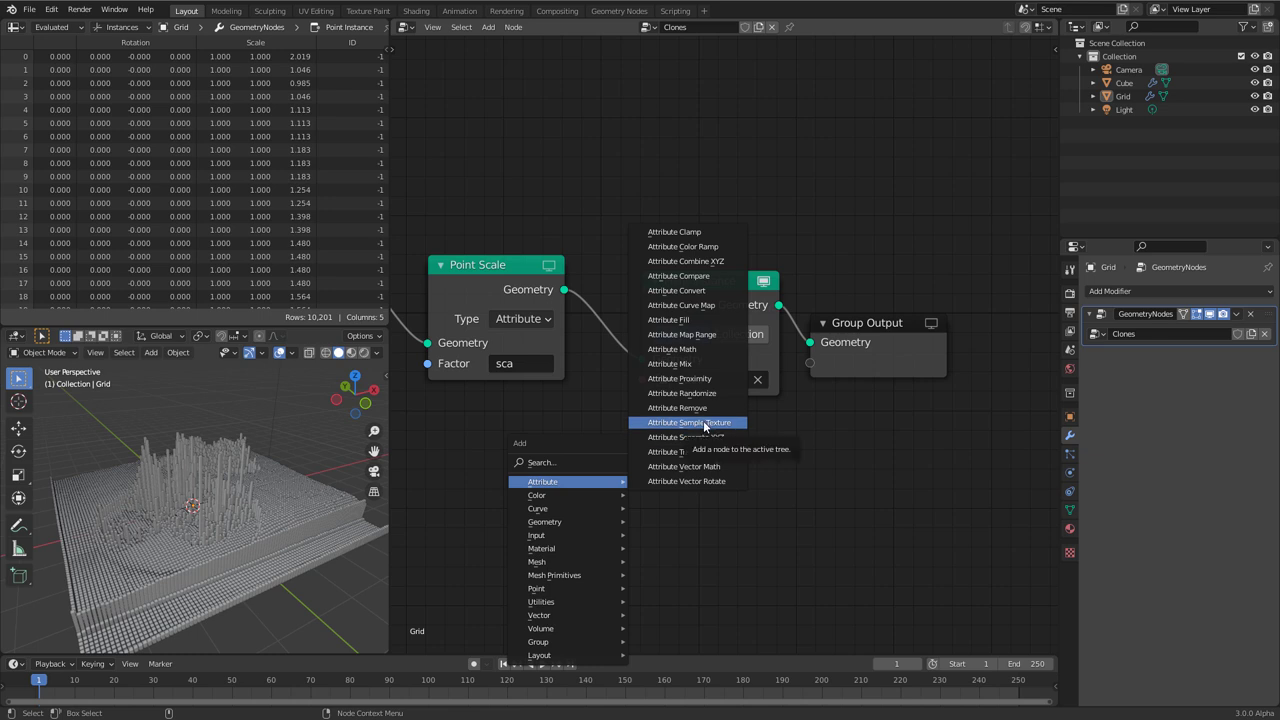
click(730, 453)
click(707, 477)
middle_drag(870, 517, 882, 392)
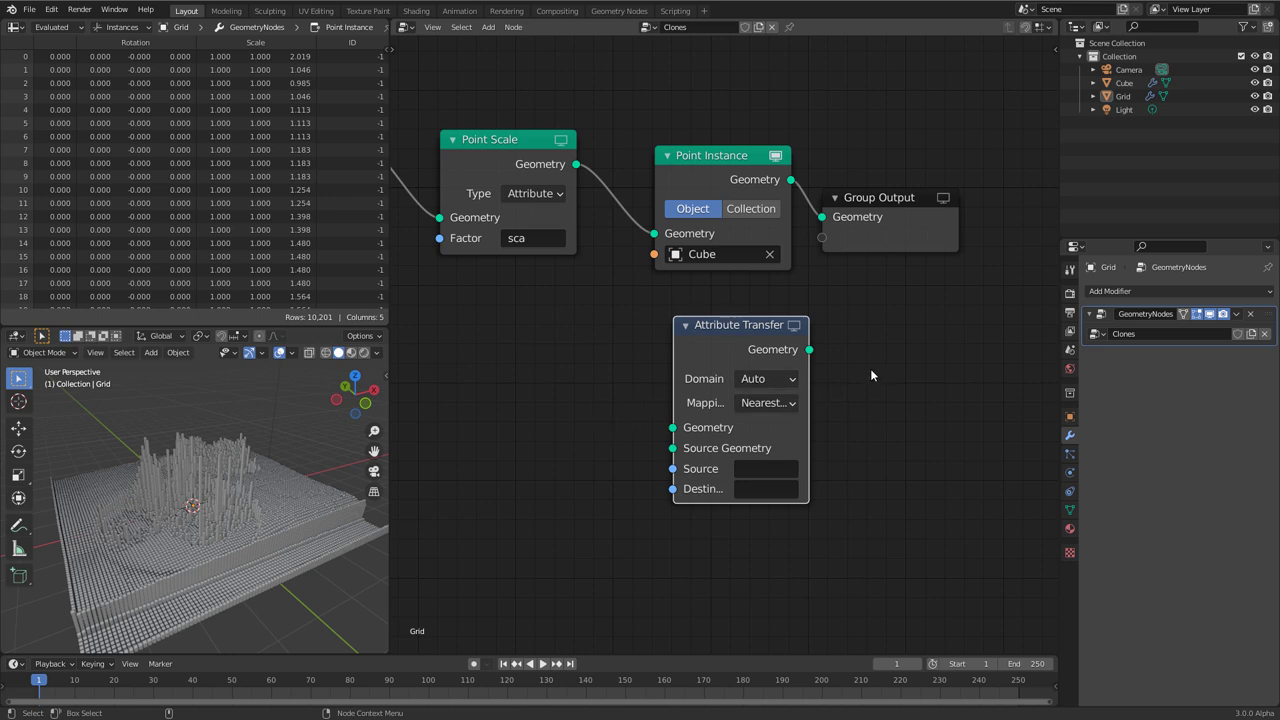
drag(754, 326, 858, 258)
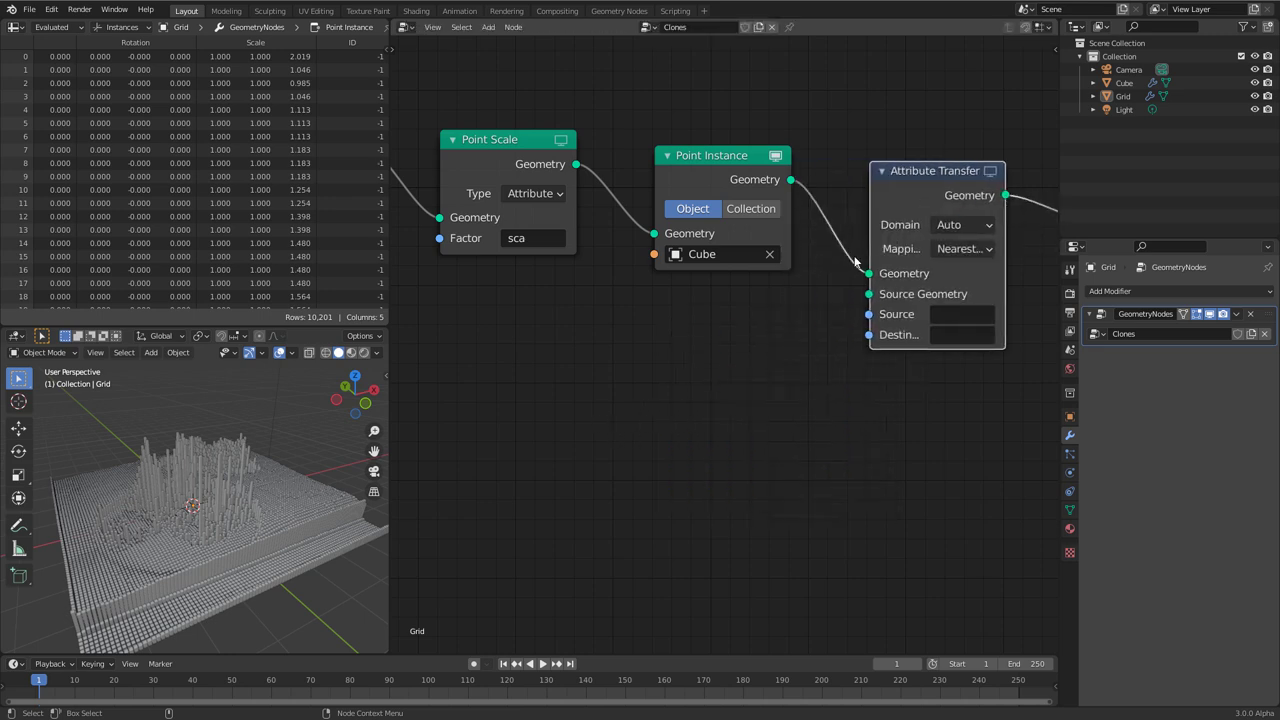
Review the node chain and display the Attribute Transfer node's output in the spreadsheet.
middle_drag(952, 397, 797, 446)
scroll(712, 423, down, 4)
middle_drag(712, 423, 671, 469)
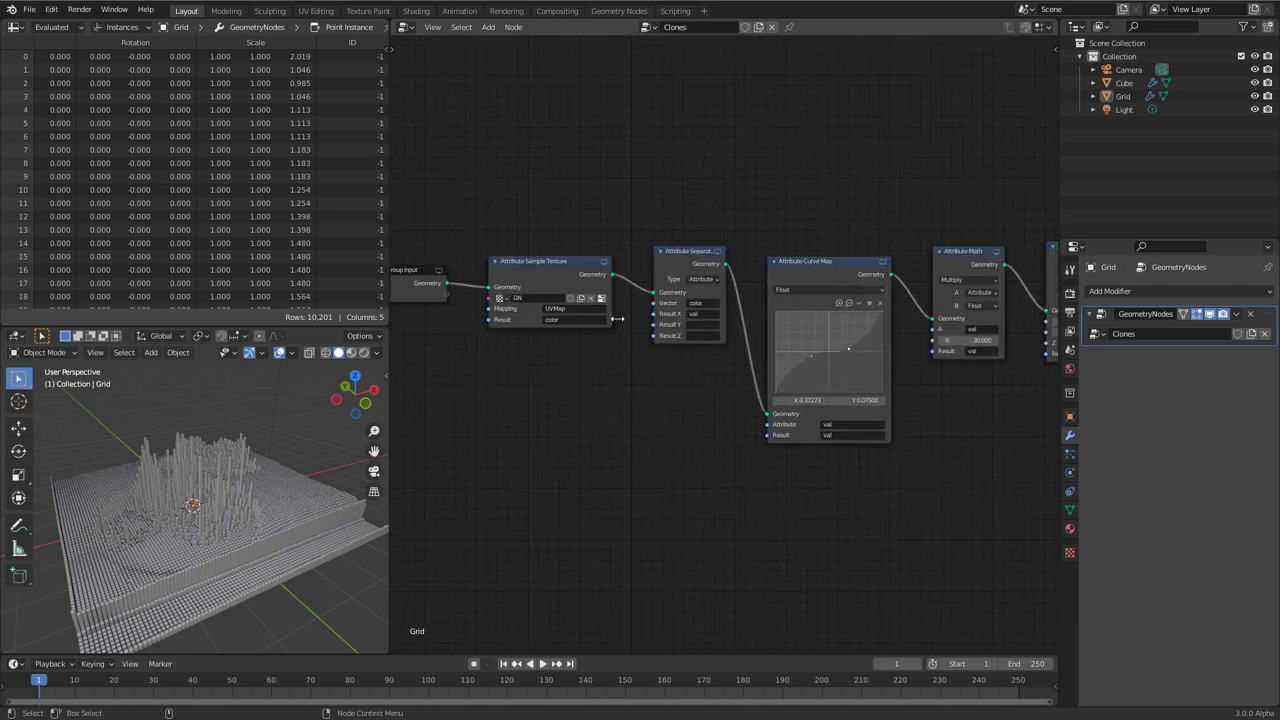
scroll(962, 537, down, 3)
middle_drag(962, 537, 663, 466)
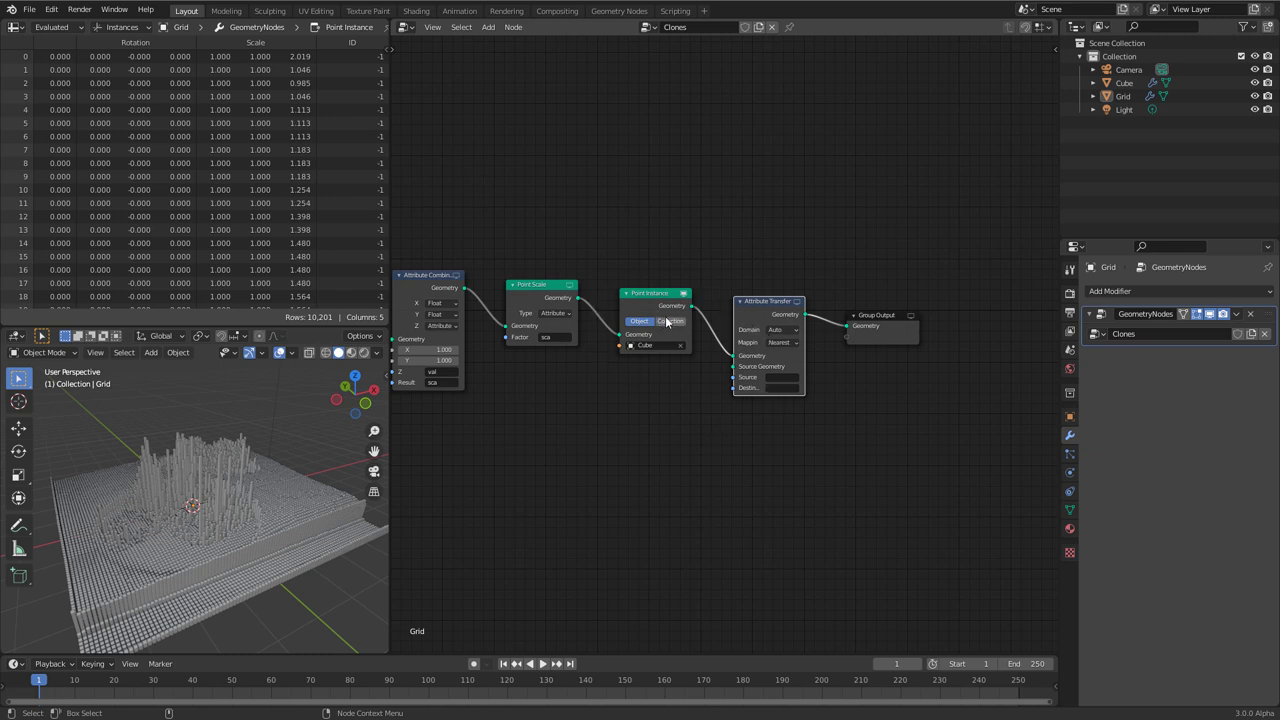
click(795, 304)
drag(616, 436, 804, 290)
scroll(804, 290, up, 1)
middle_drag(771, 420, 745, 313)
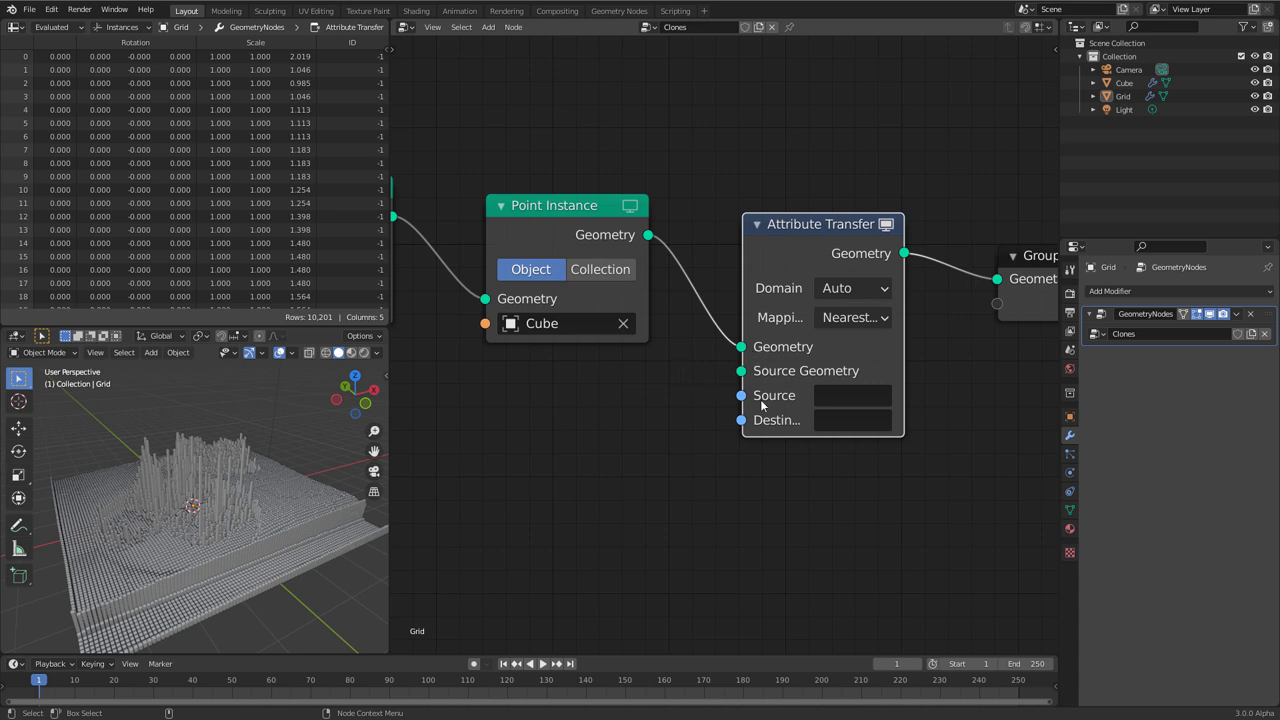
Connect the Attribute Sample Texture node's Geometry output to the Attribute Transfer node's Source Geometry input.
scroll(540, 497, down, 4)
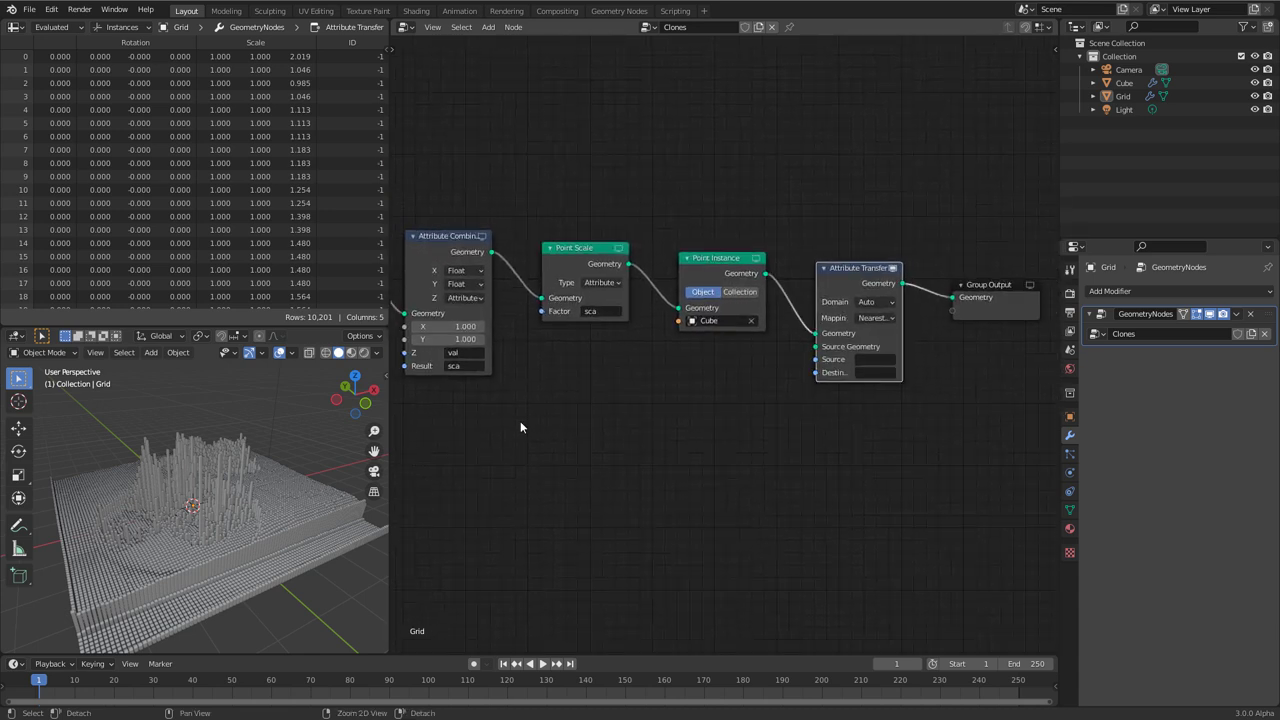
middle_drag(503, 434, 618, 433)
scroll(618, 433, down, 3)
middle_drag(508, 491, 560, 425)
middle_drag(686, 449, 644, 456)
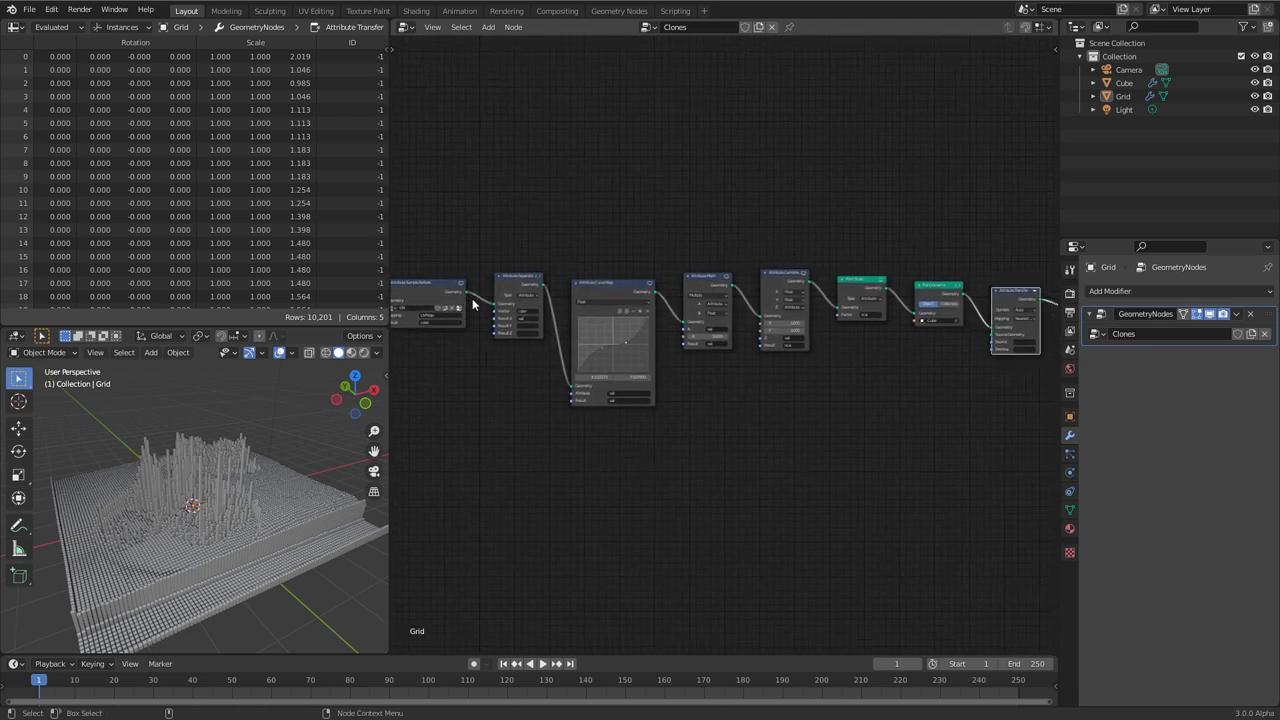
drag(463, 292, 997, 350)
key(KP_Decimal)
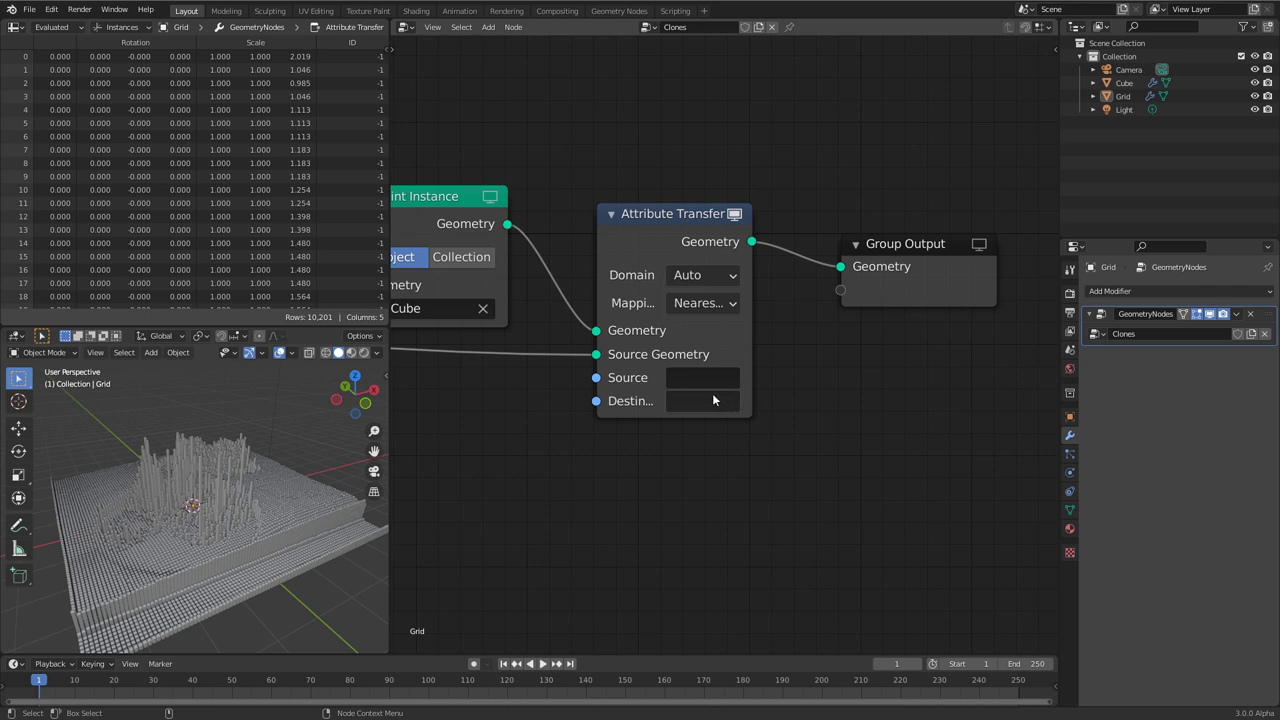
Set the Attribute Transfer node's Source to color and its Destination to col.
click(702, 382)
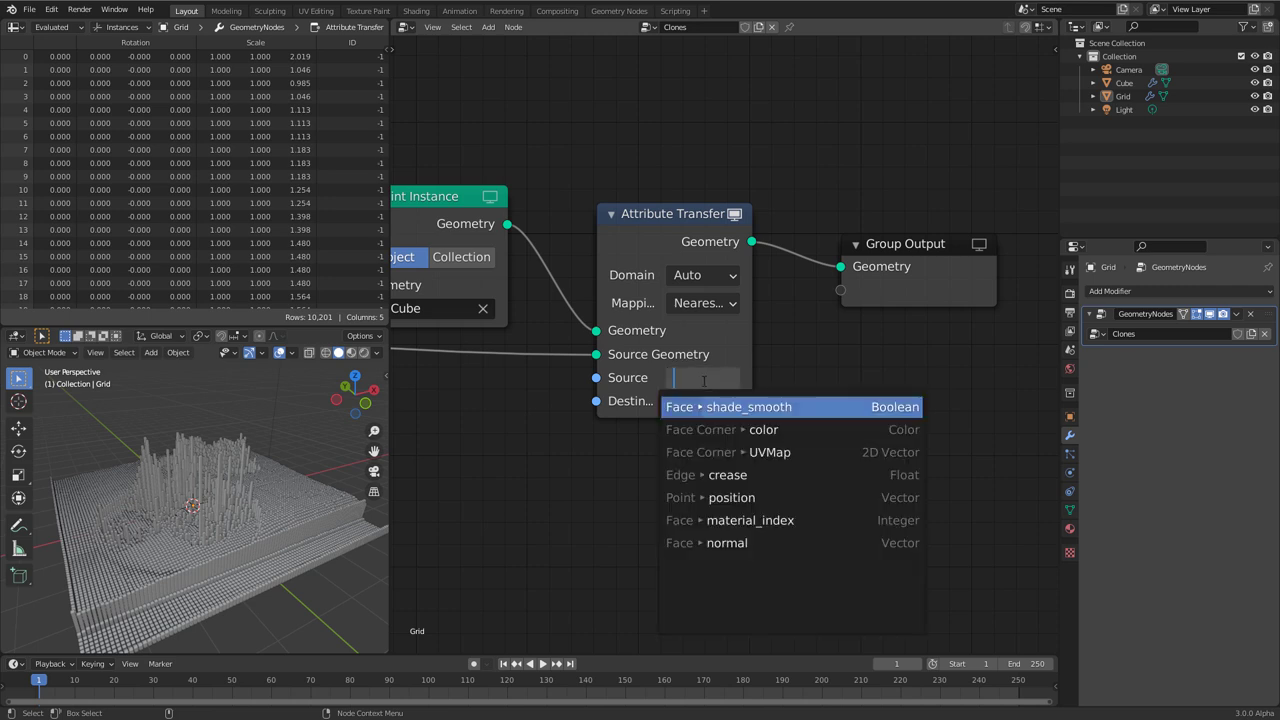
text(color)
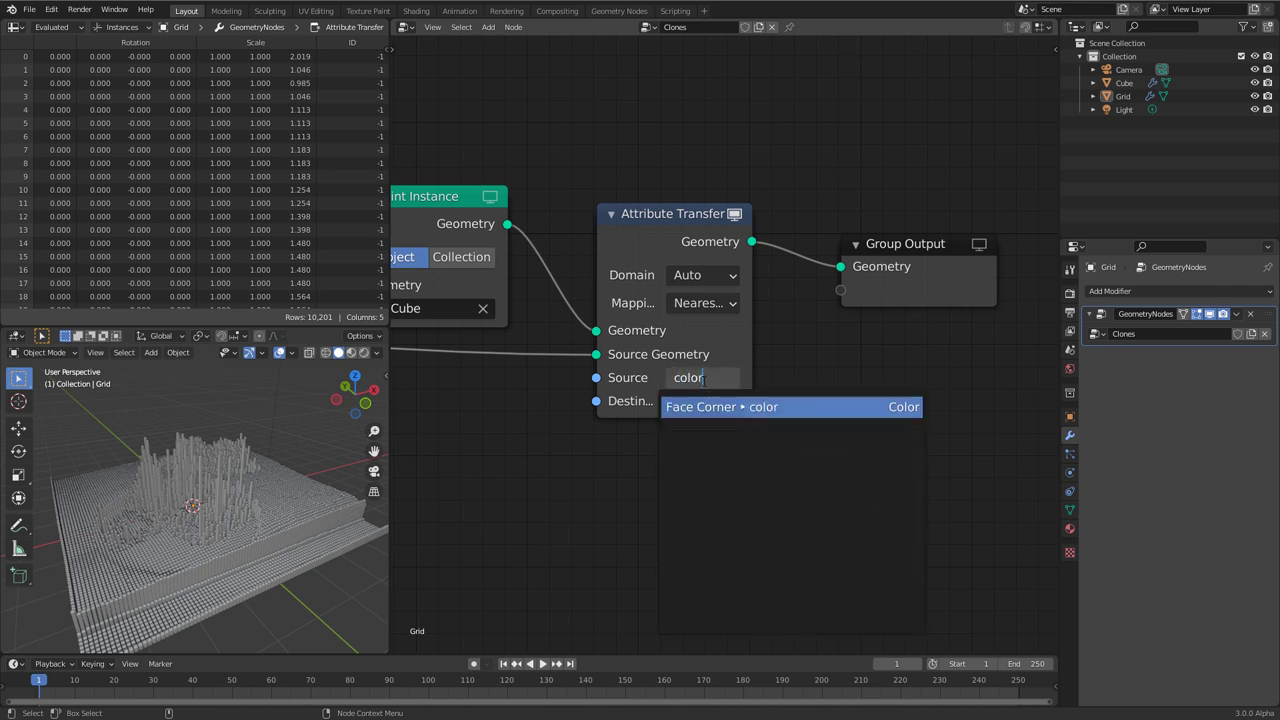
key(Return)
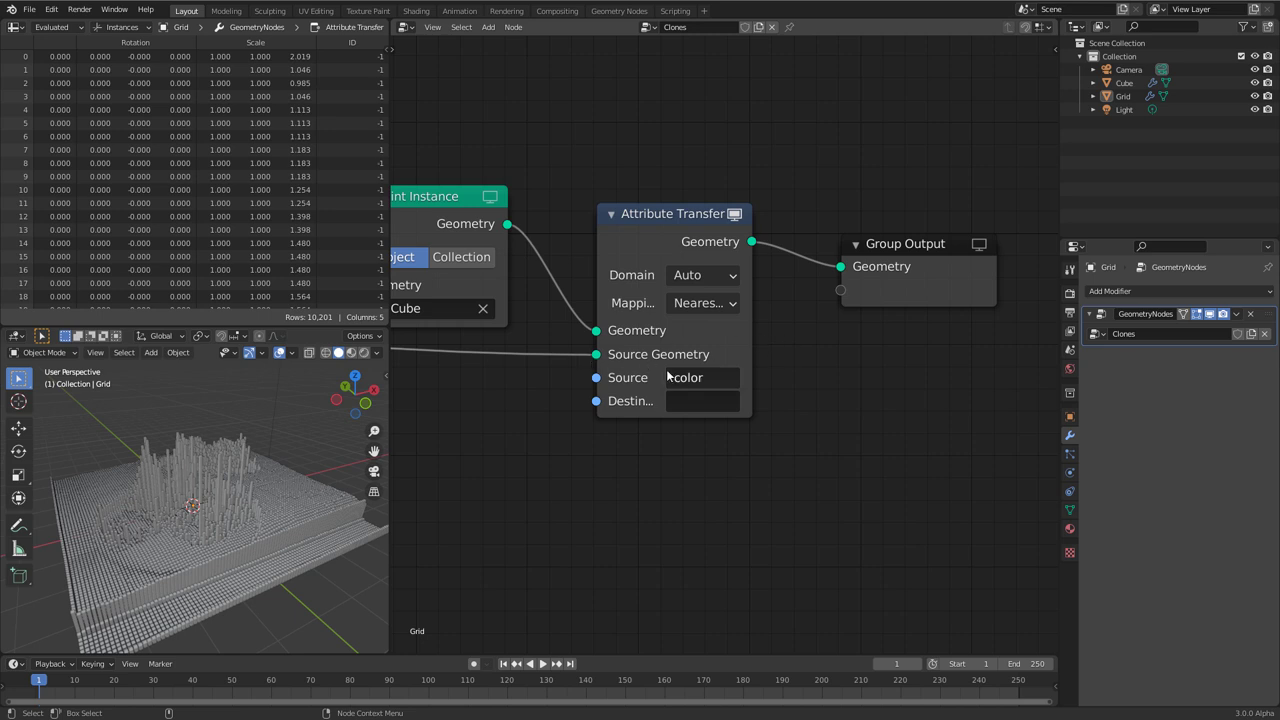
click(690, 402)
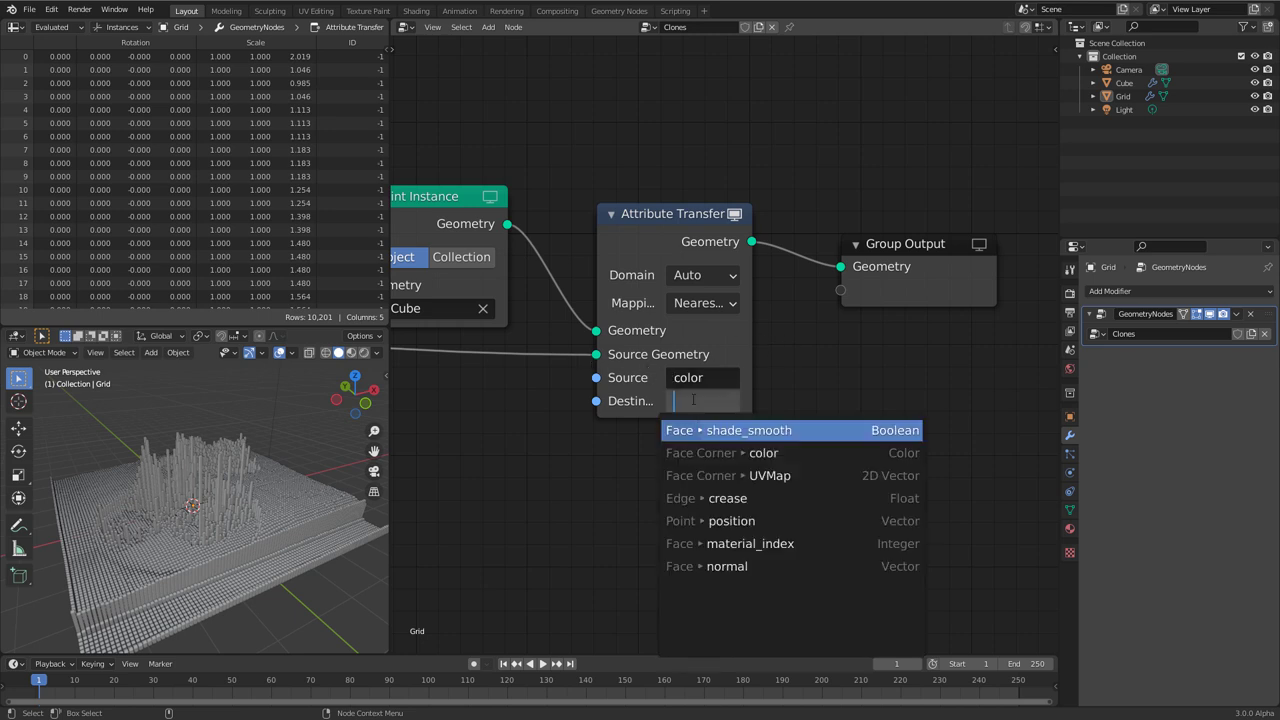
text(col)
key(Return)
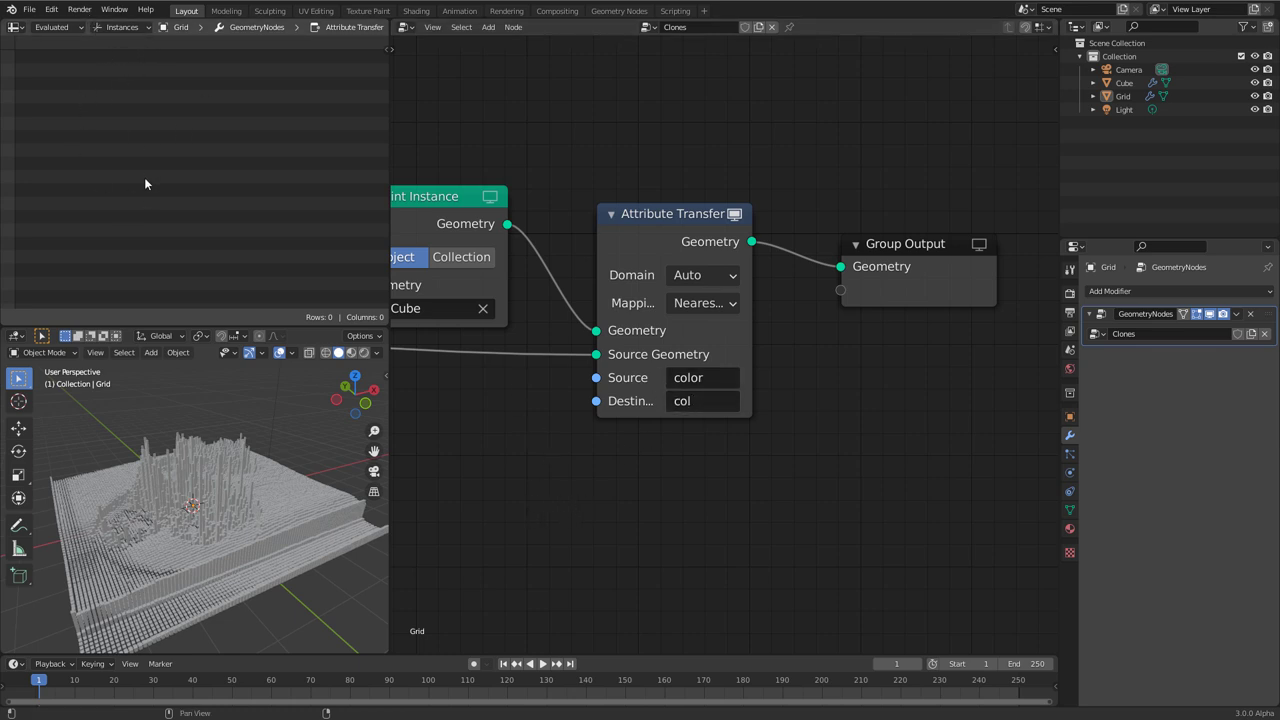
Show the Mesh component's Face Corner attributes in the spreadsheet to examine the transferred col values.
click(124, 29)
click(118, 42)
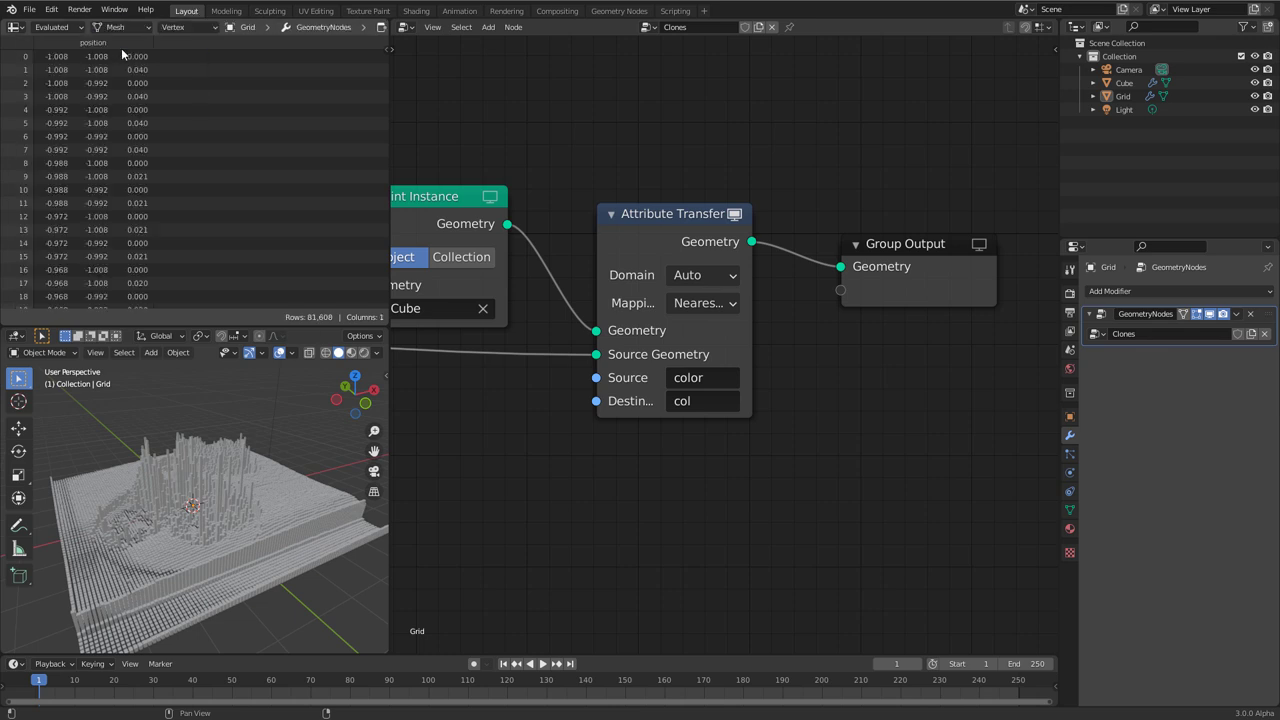
click(178, 27)
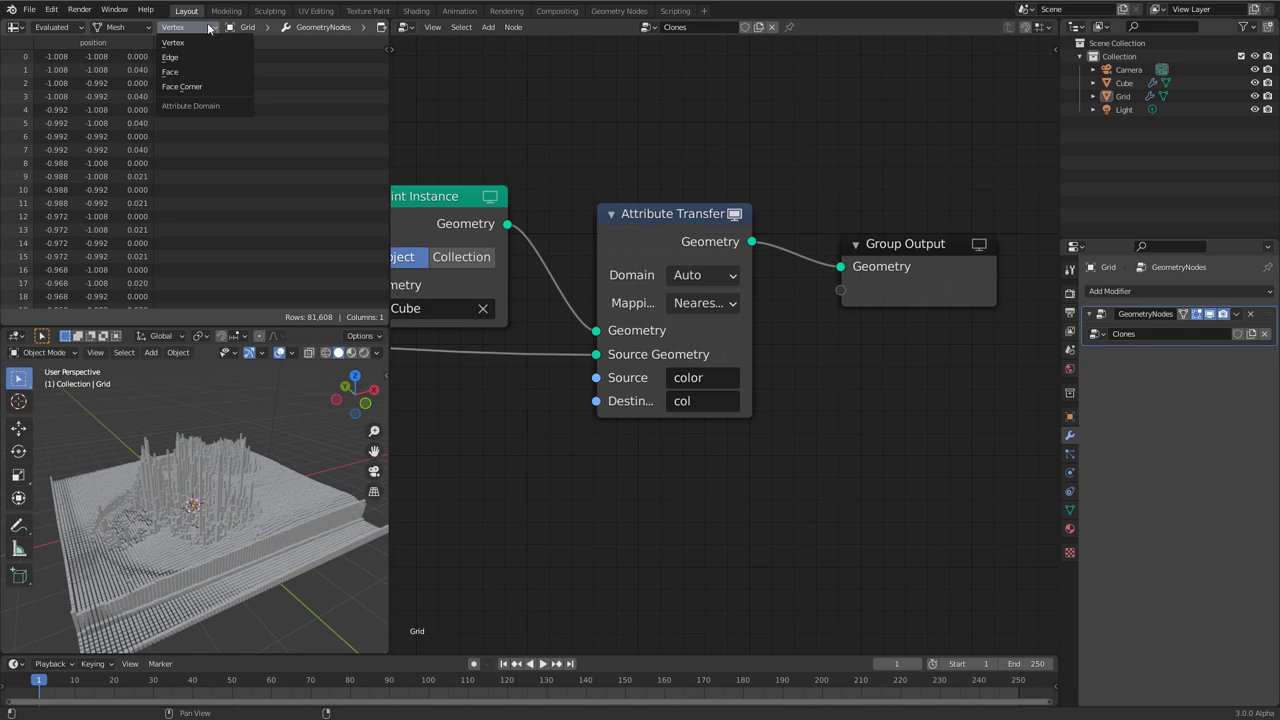
click(187, 87)
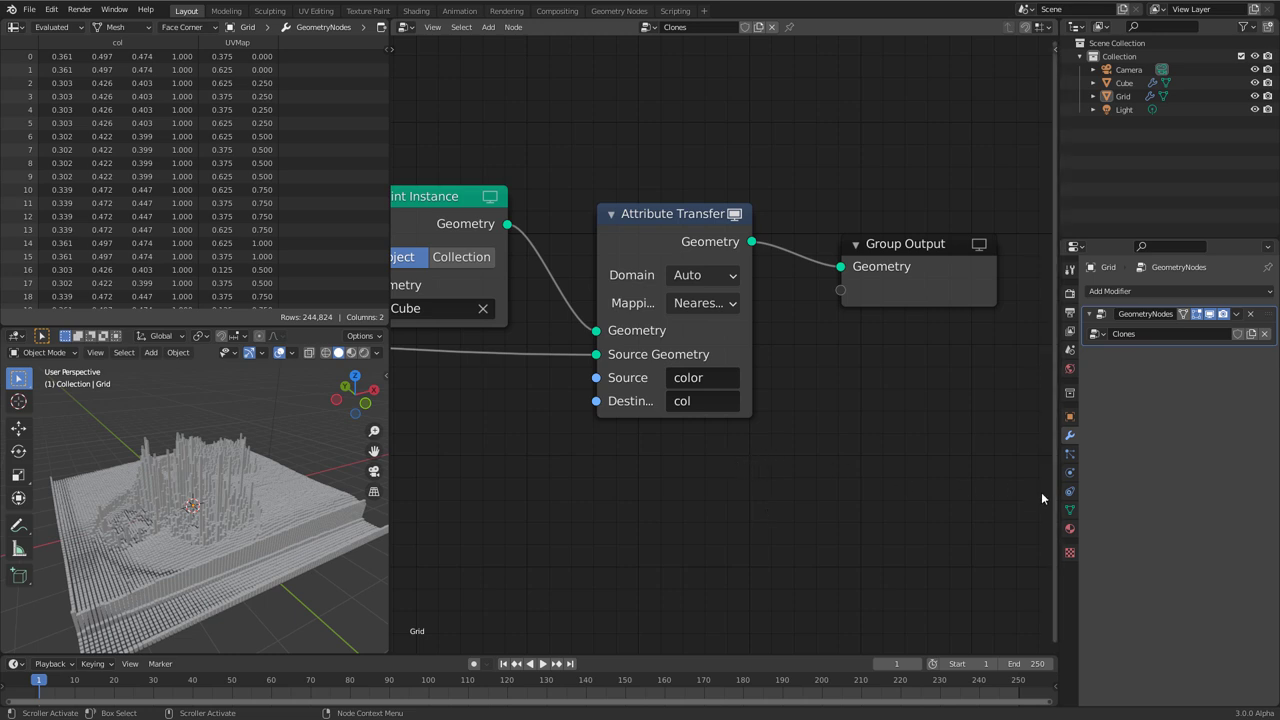
Set the render engine to Cycles with GPU Compute as the device, and show the small viewport in rendered shading.
click(1070, 510)
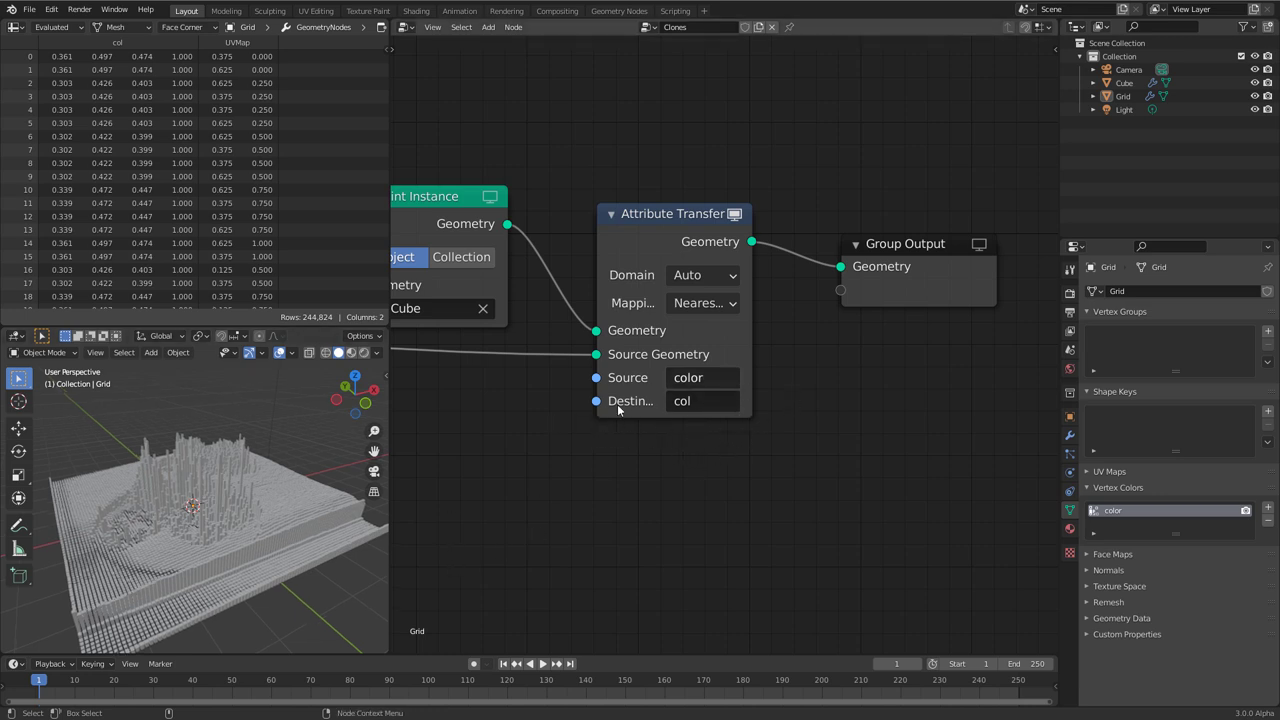
middle_drag(329, 525, 275, 595)
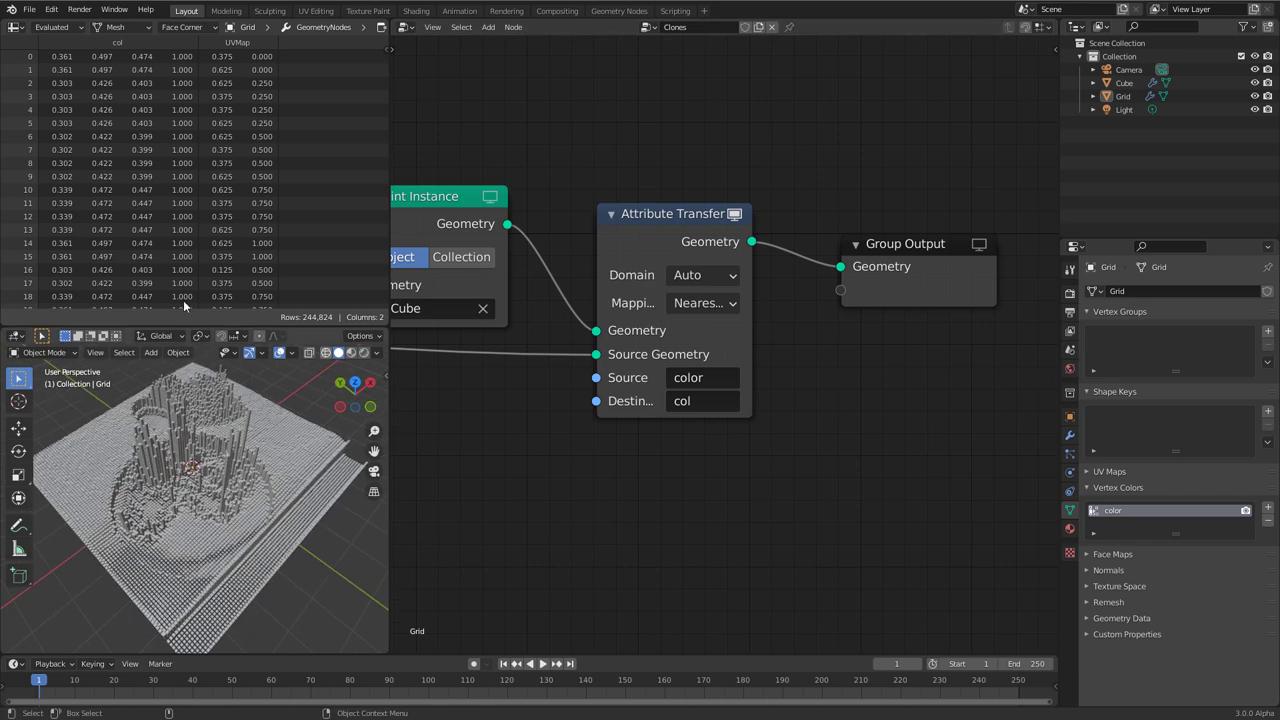
click(1070, 292)
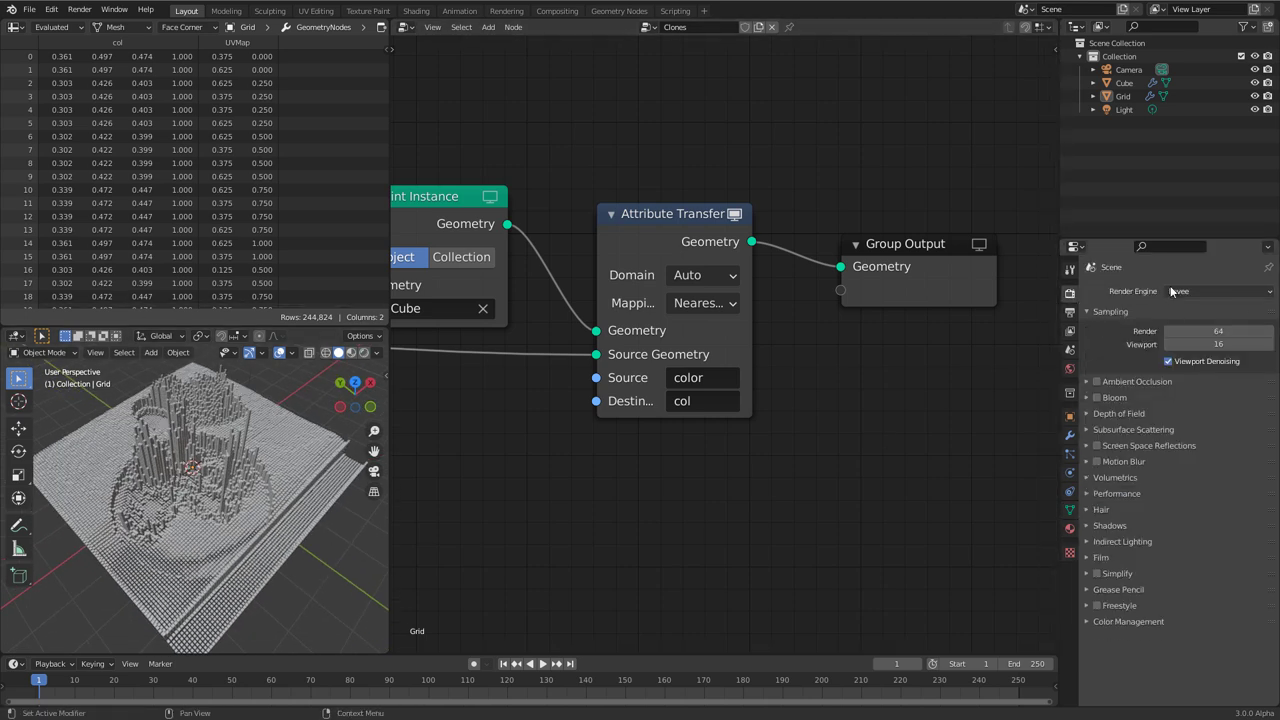
click(1190, 291)
click(1181, 337)
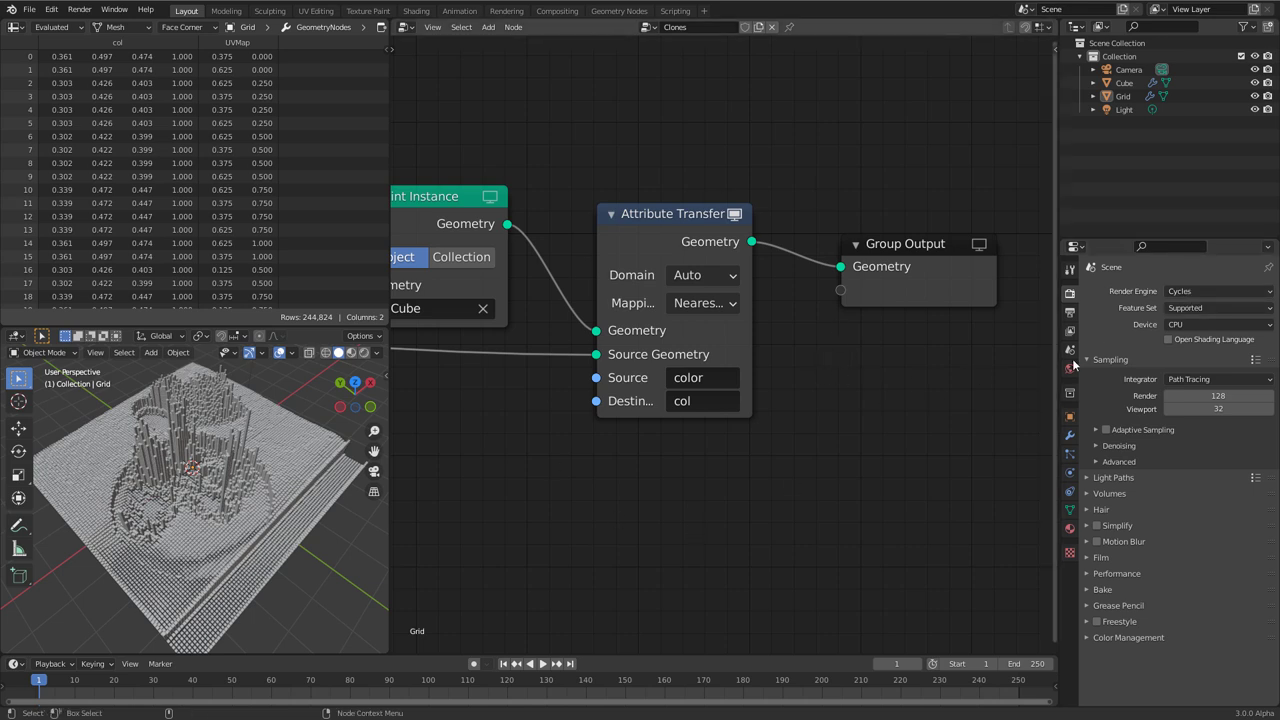
click(1181, 325)
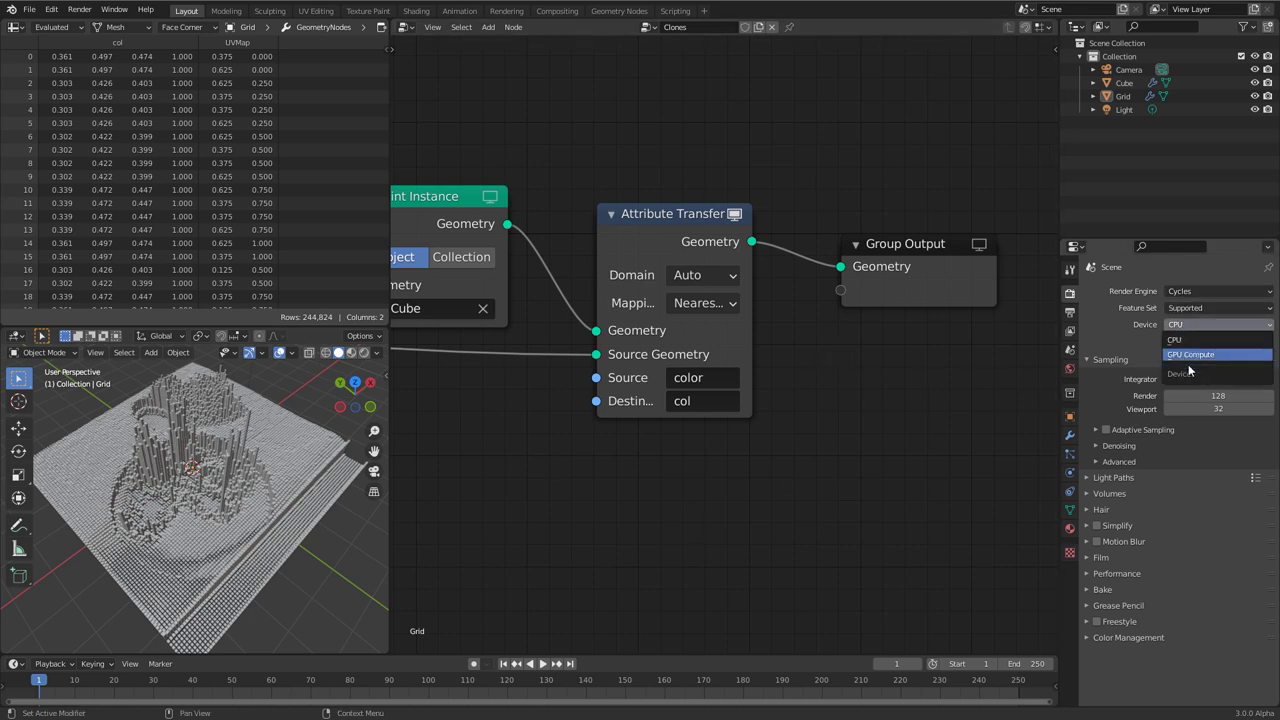
click(1186, 358)
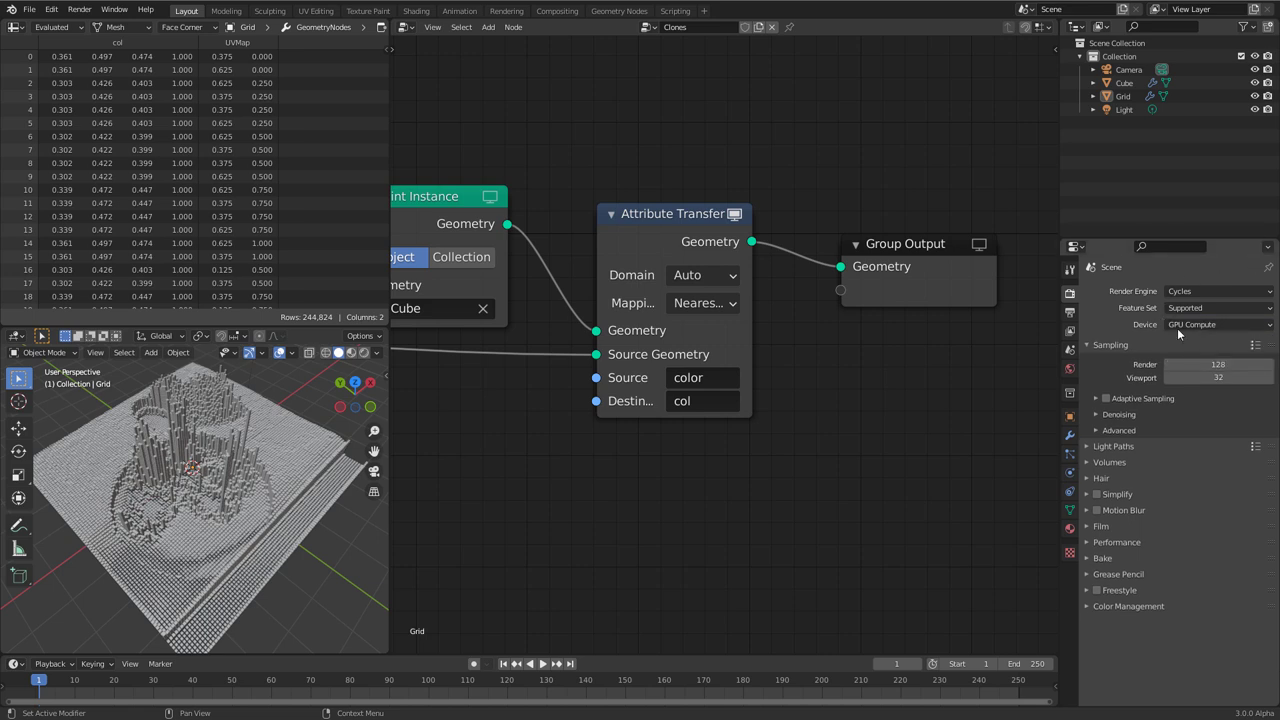
click(364, 352)
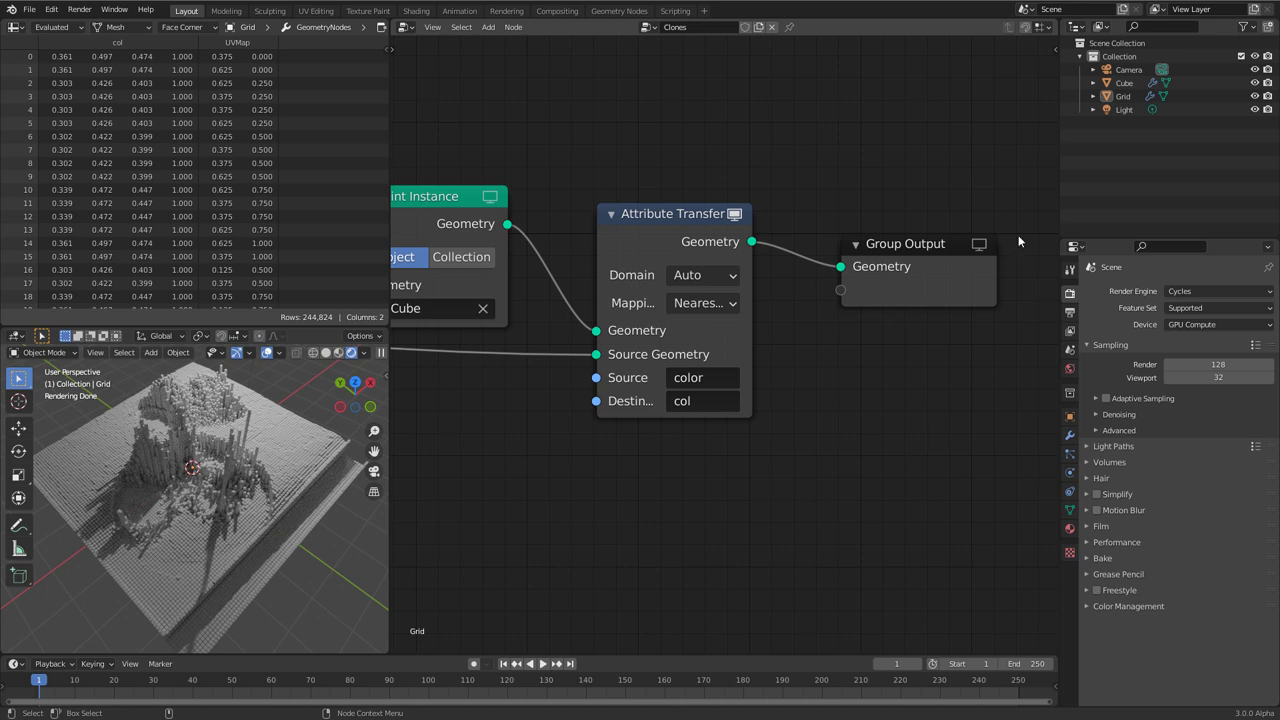
Select the Cube object and switch the node editor area to the Shader Editor.
click(1118, 84)
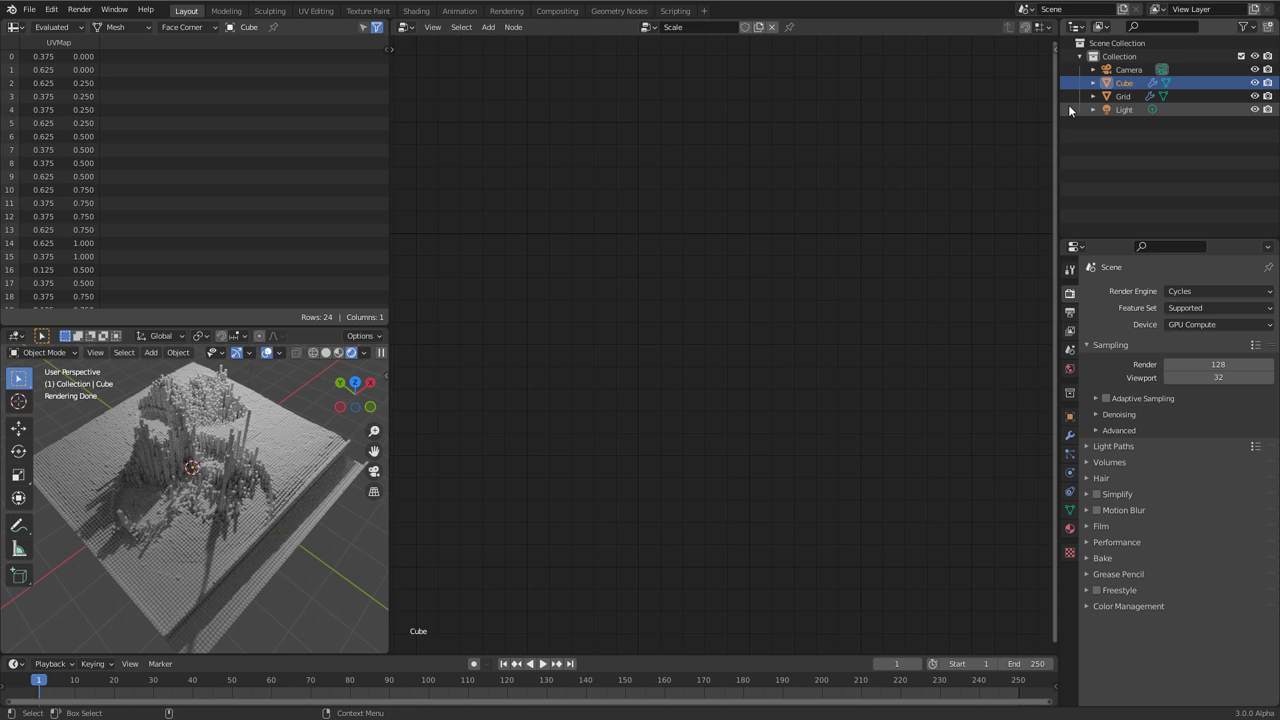
click(406, 27)
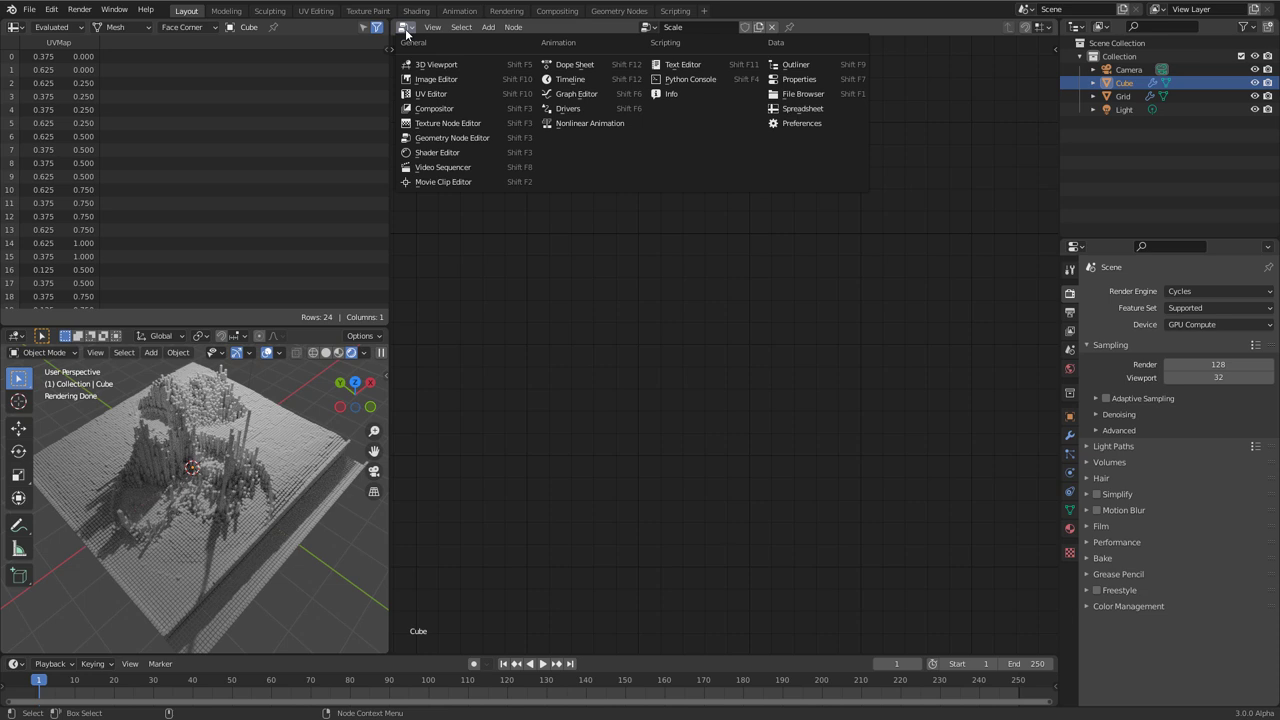
click(466, 166)
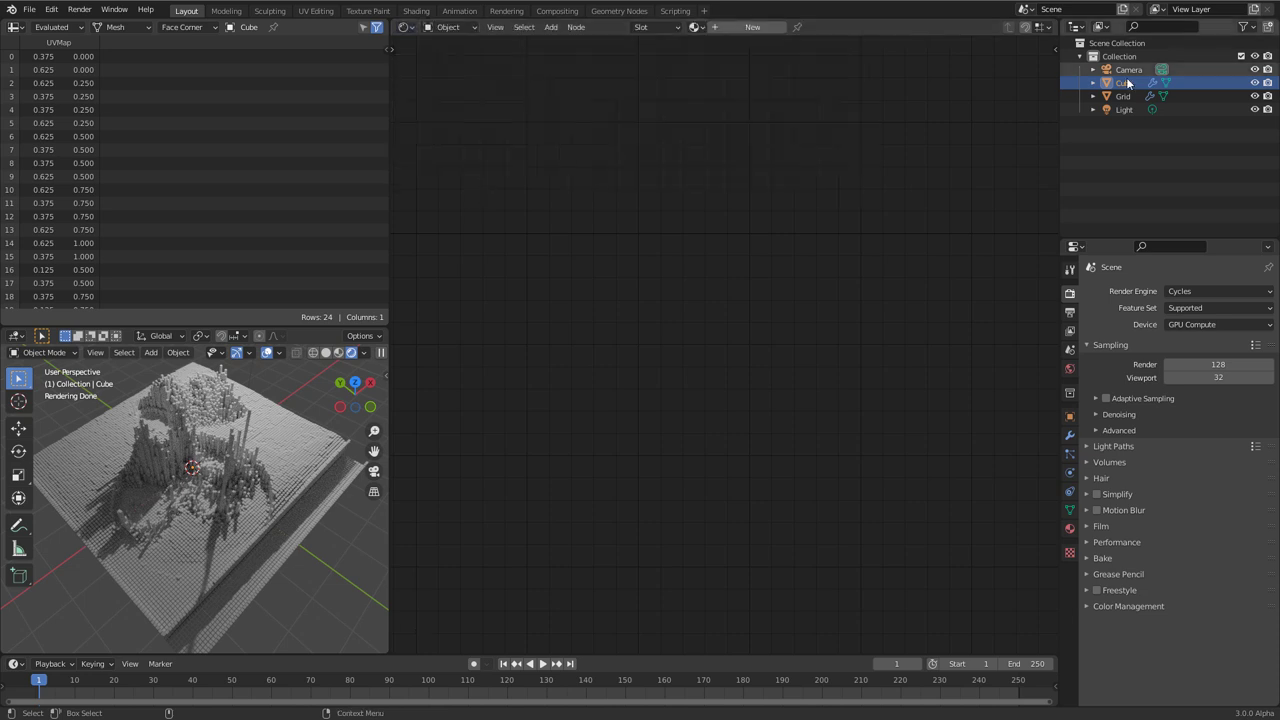
Give the Cube a new material and name it Instance Shader.
click(1069, 528)
click(1158, 337)
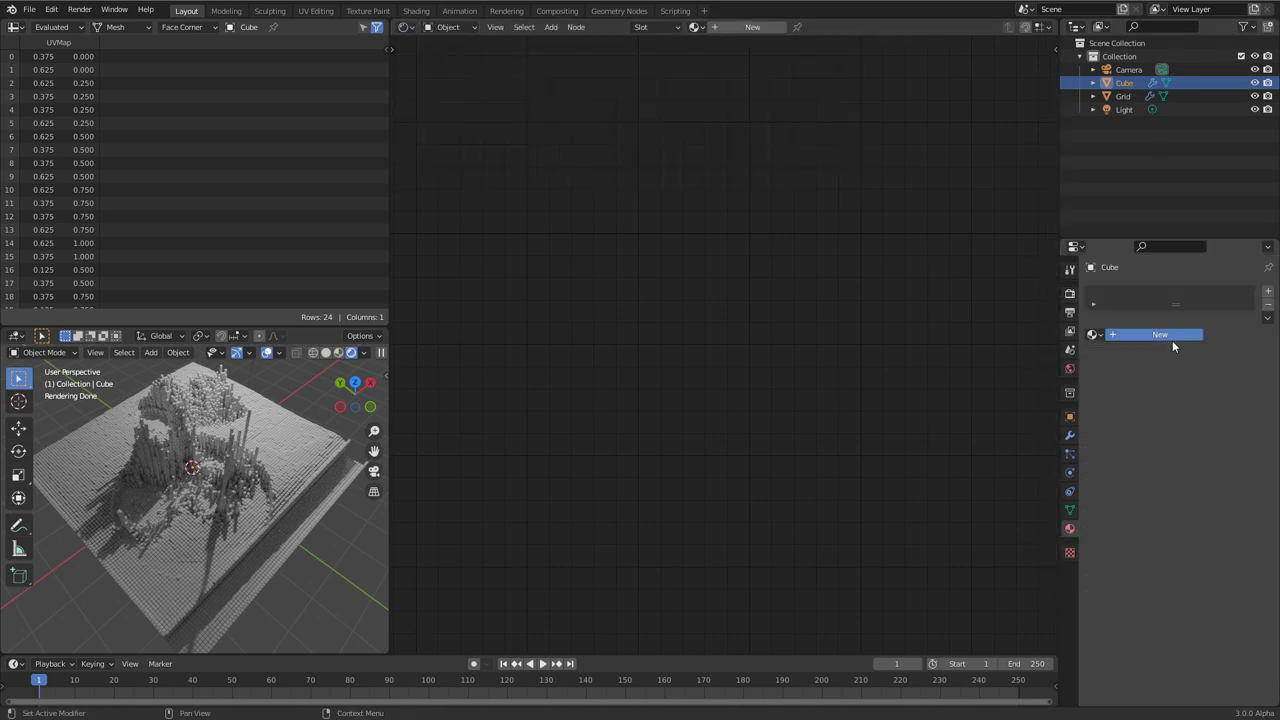
double_click(1131, 296)
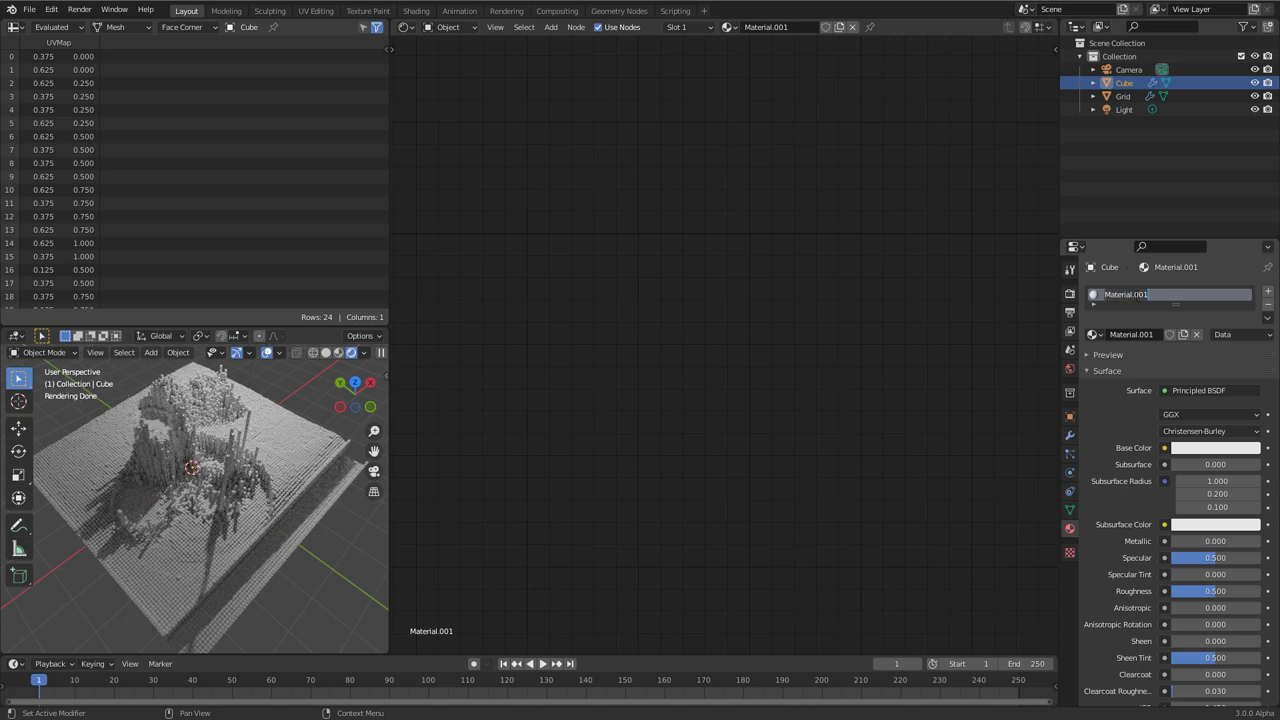
key(BackSpace)
text(Instance Shader)
key(Return)
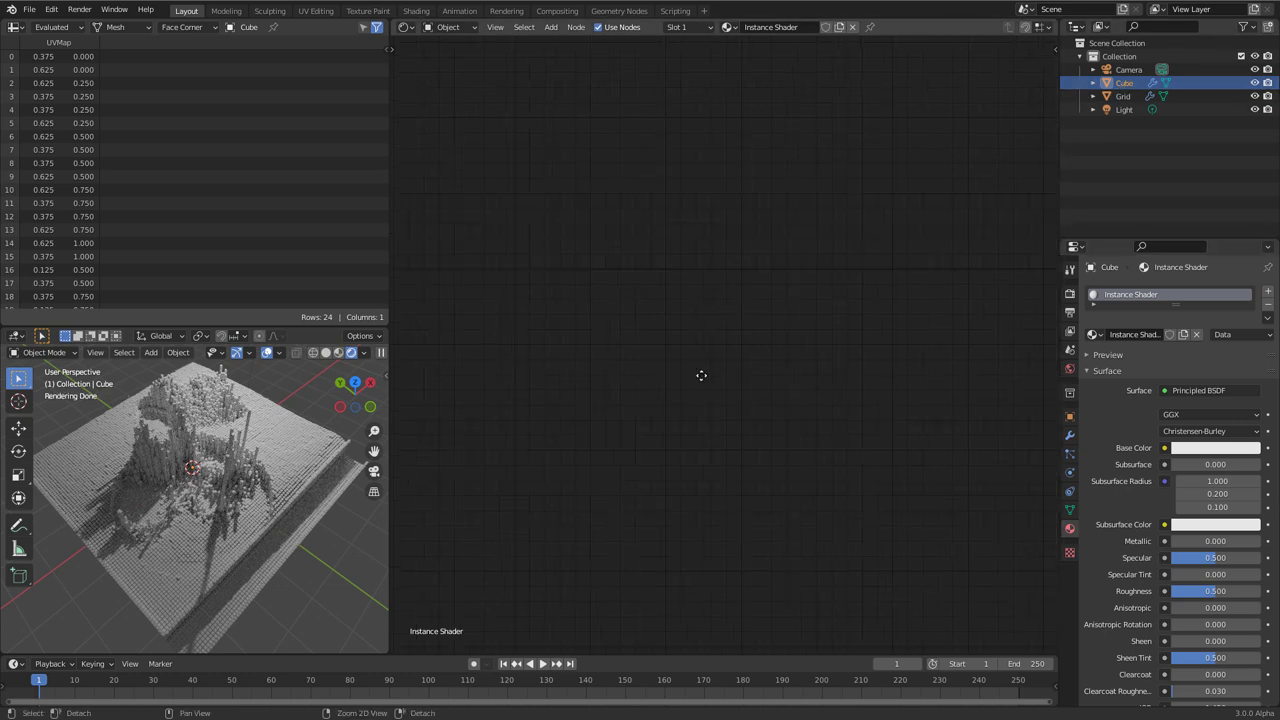
Set the Principled BSDF's Base Color to a saturated pink to test the material on the instances.
key(Home)
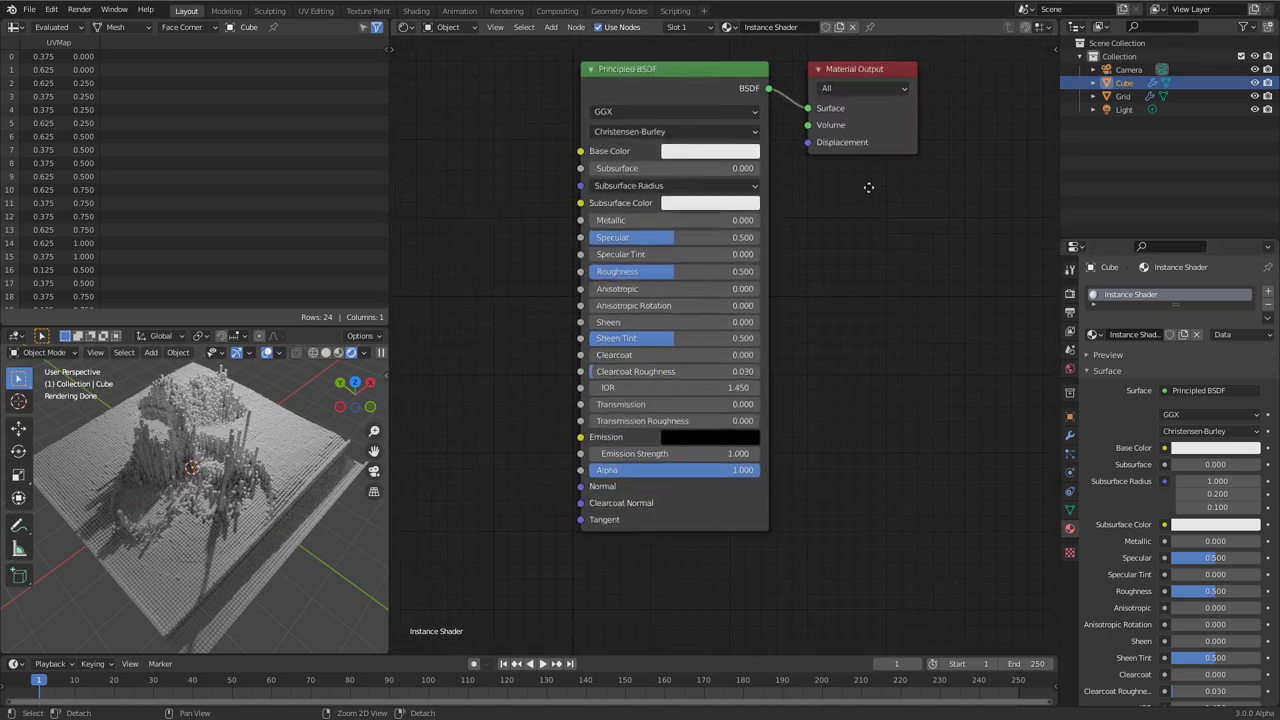
scroll(848, 319, up, 2)
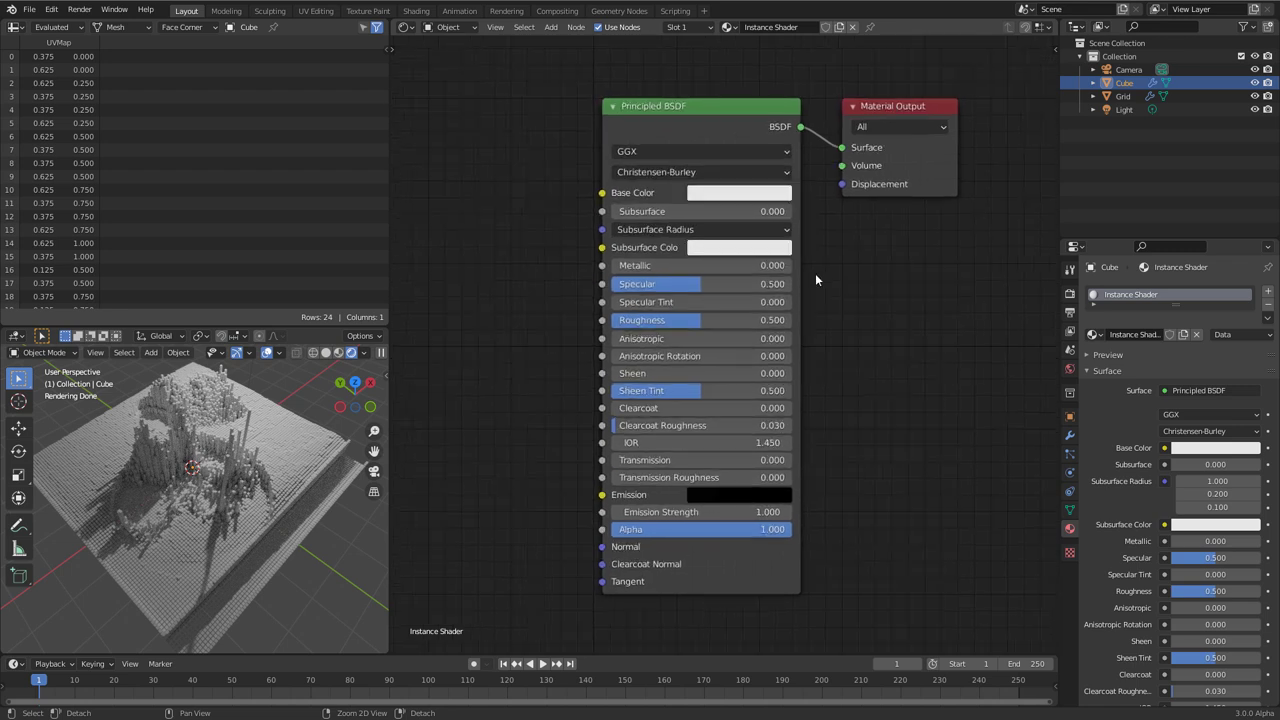
click(740, 193)
click(784, 318)
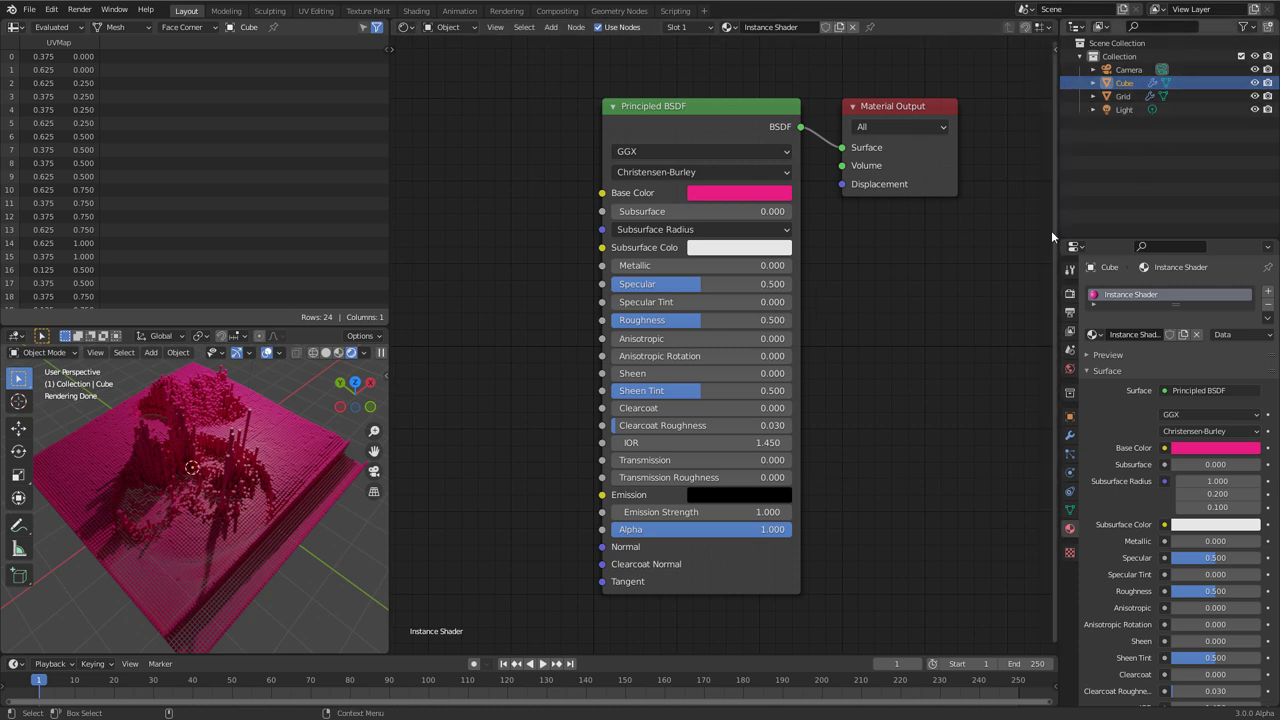
Add an Attribute node beside the Principled BSDF node.
middle_drag(529, 329, 611, 340)
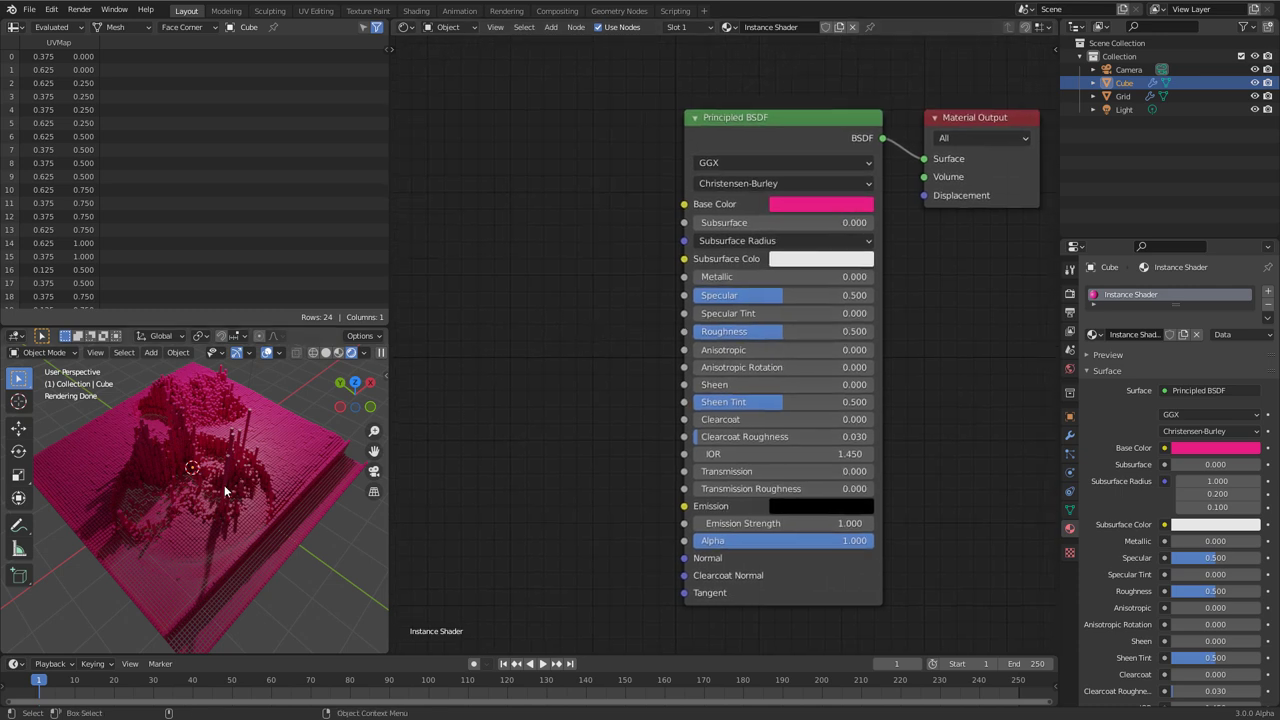
key(shift+a)
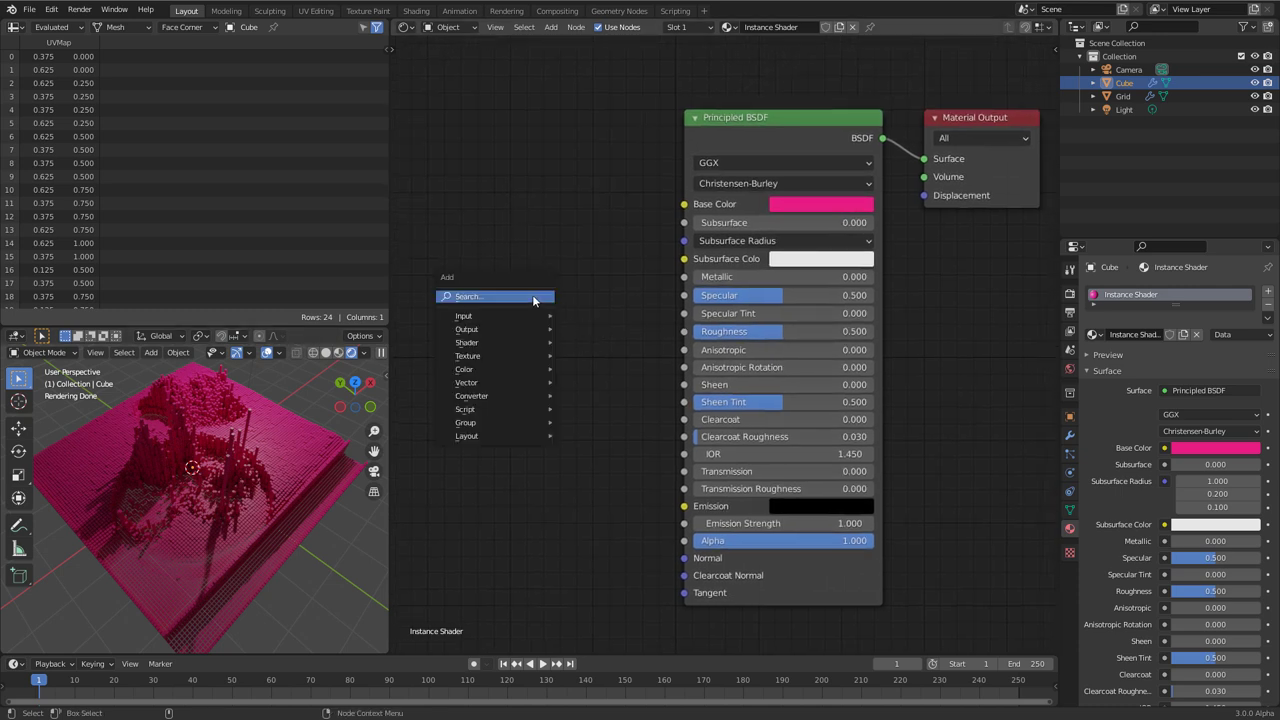
click(532, 295)
text(attr)
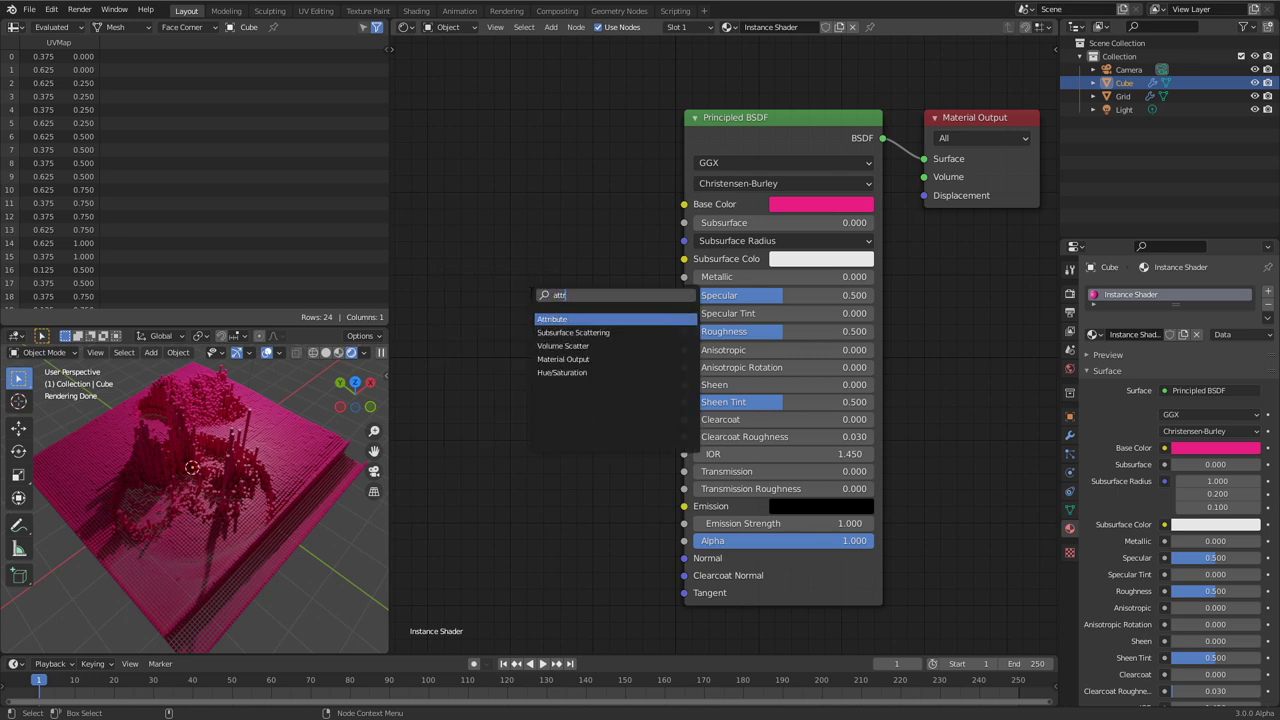
key(Return)
click(482, 306)
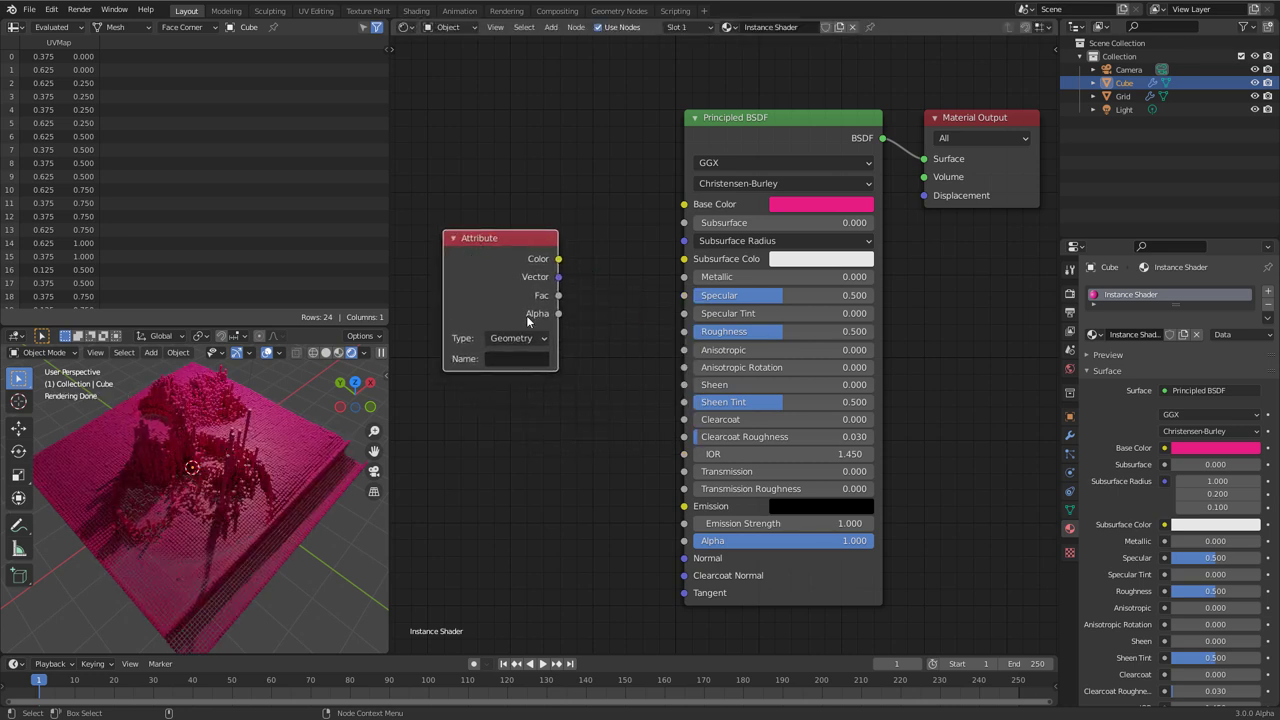
Set the Attribute node's name to col and connect its Color output to the Principled BSDF's Base Color.
click(515, 359)
text(col)
key(Return)
drag(560, 261, 684, 204)
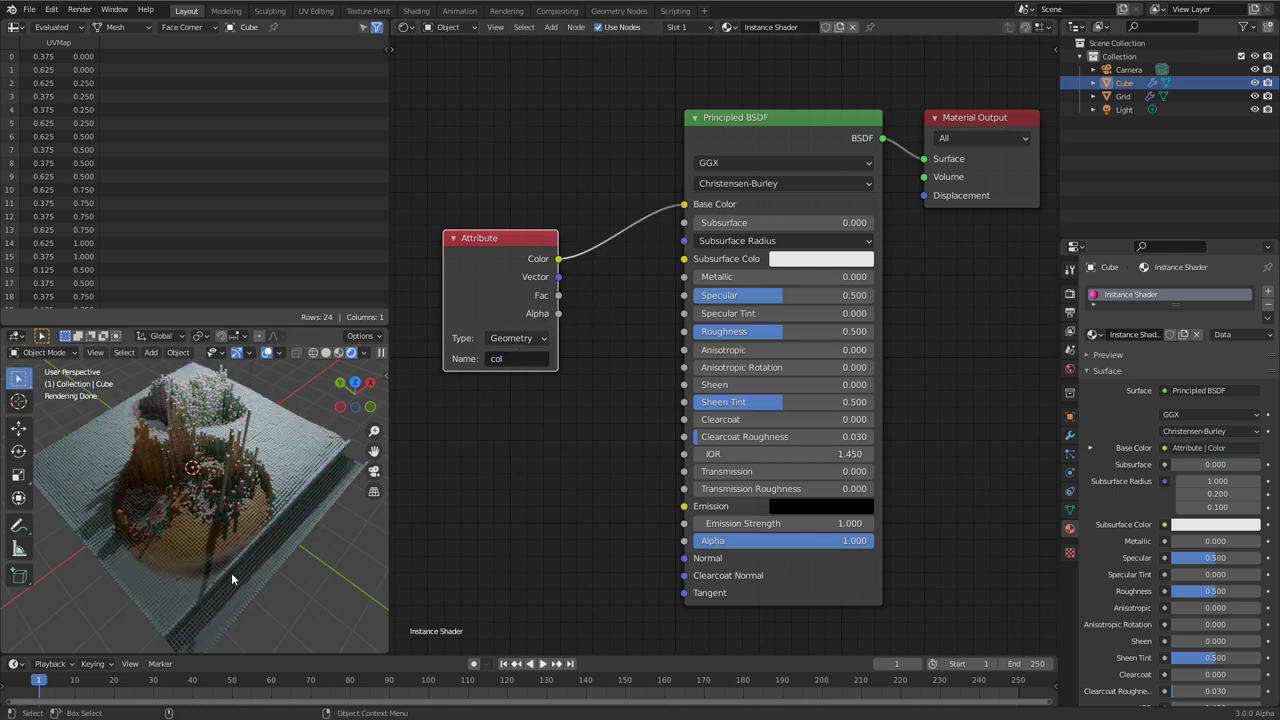
mouse_move(235, 550)
middle_down()
mouse_move(285, 536)
mouse_move(242, 530)
middle_up()
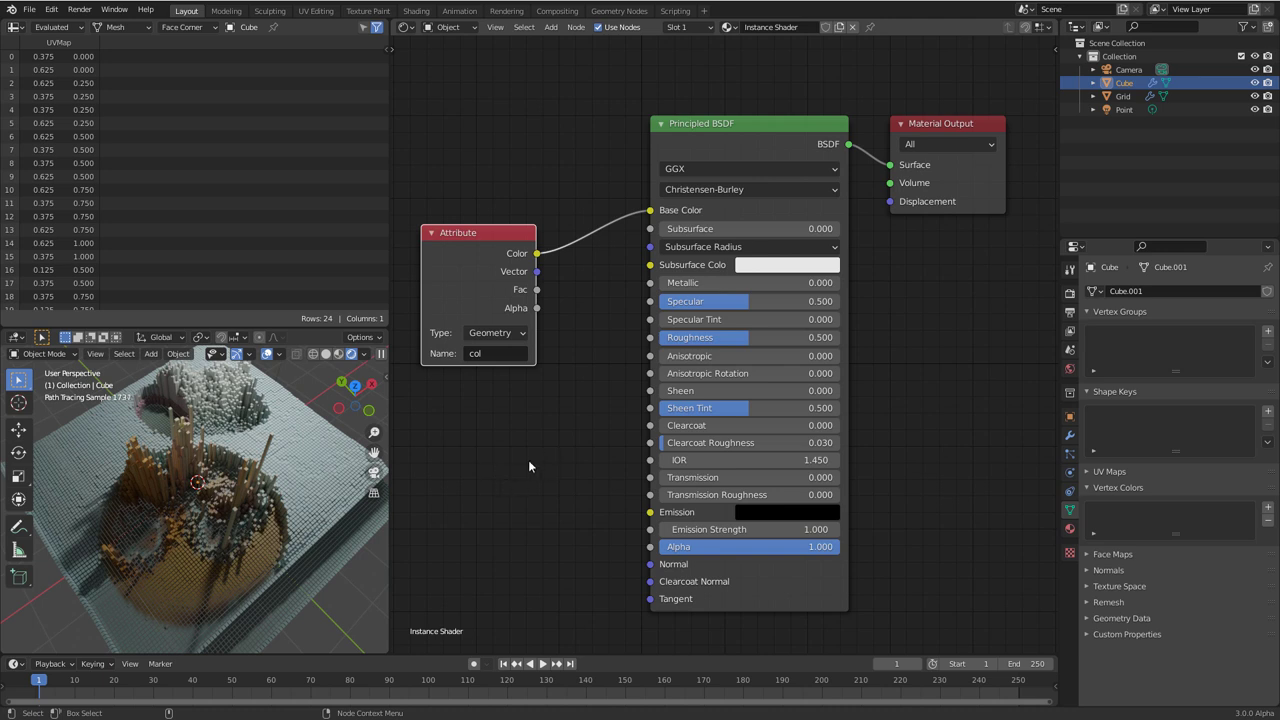
Insert a Gamma node with a gamma of 2.2 between the Attribute's Color output and the Base Color input.
key(shift+a)
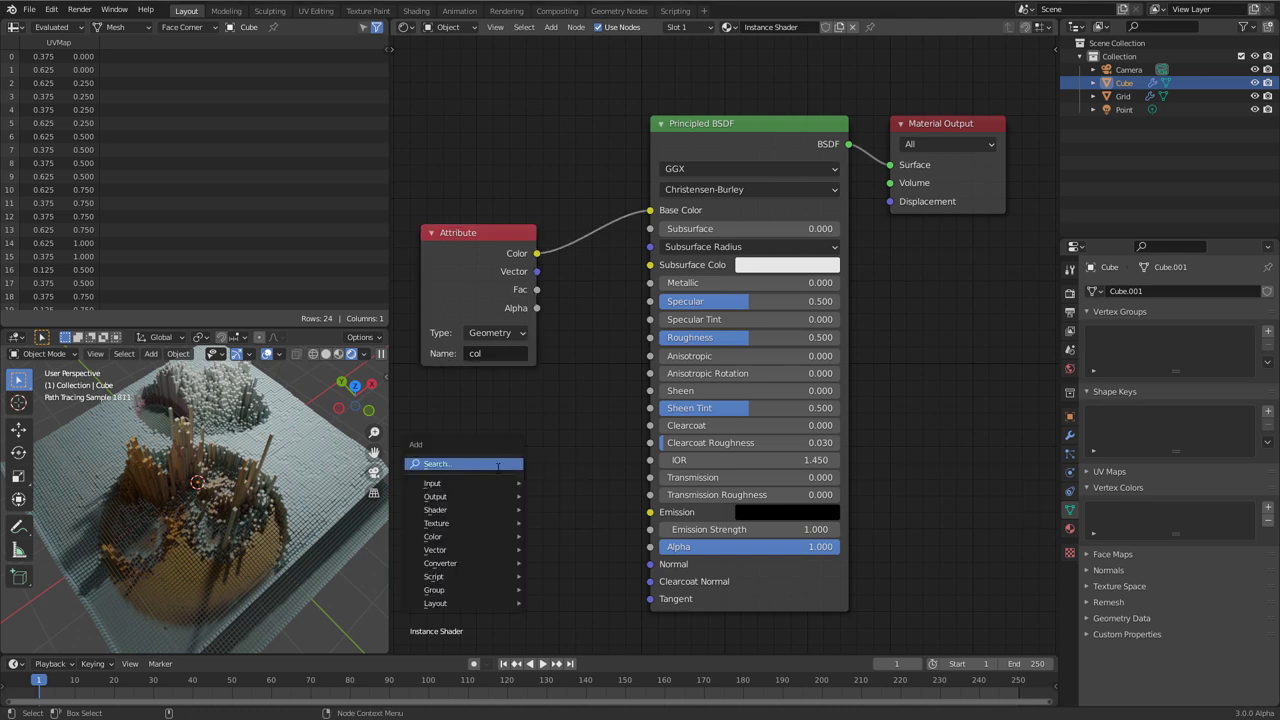
text(gamma)
key(Return)
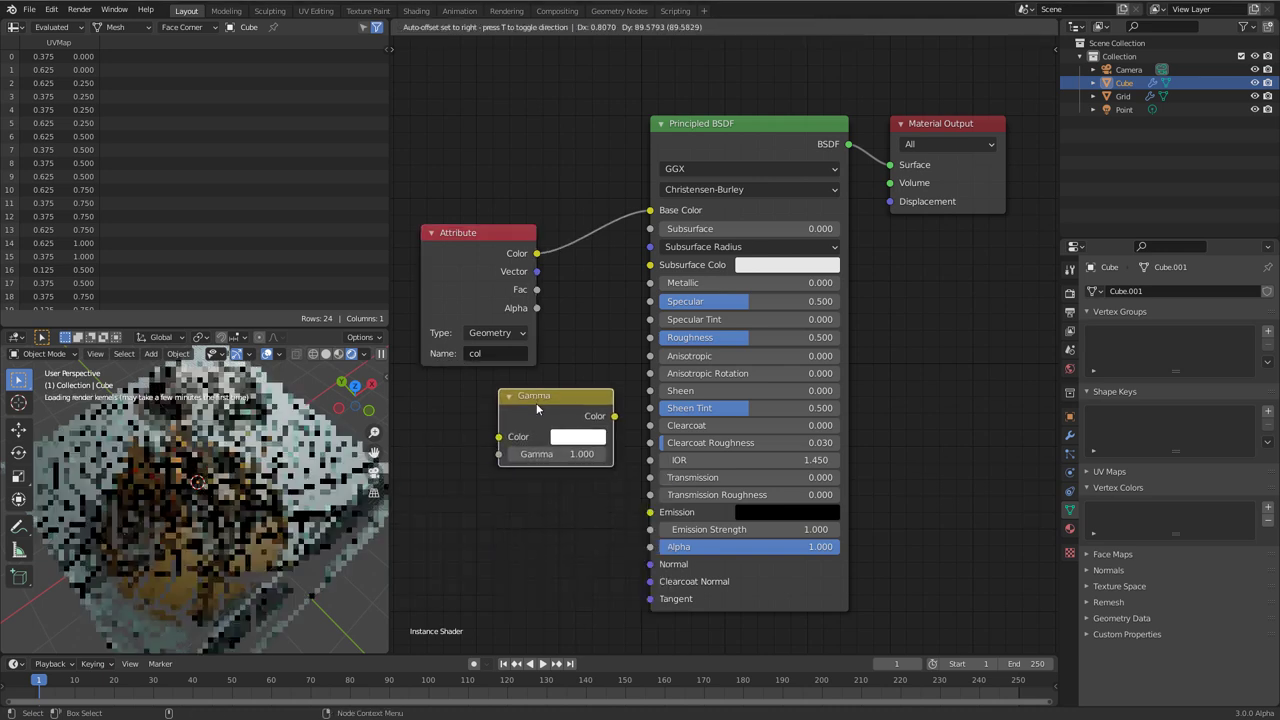
click(639, 238)
click(697, 272)
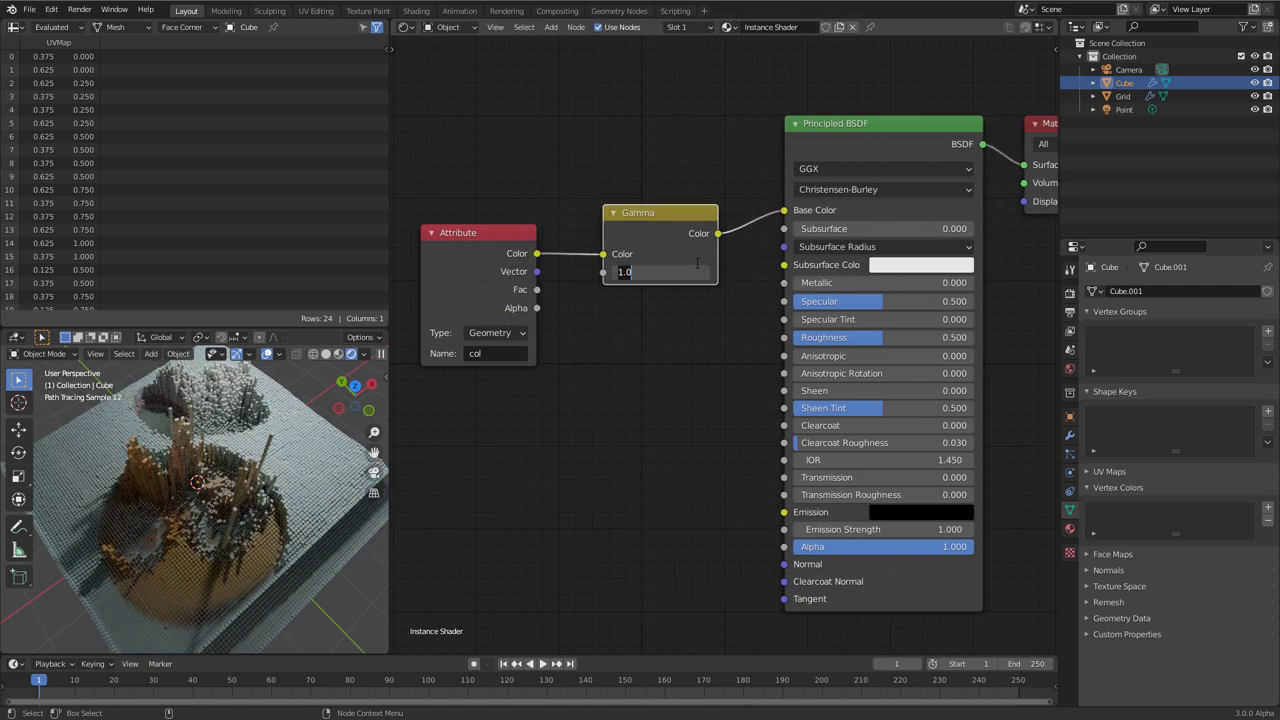
text(2.2)
key(Return)
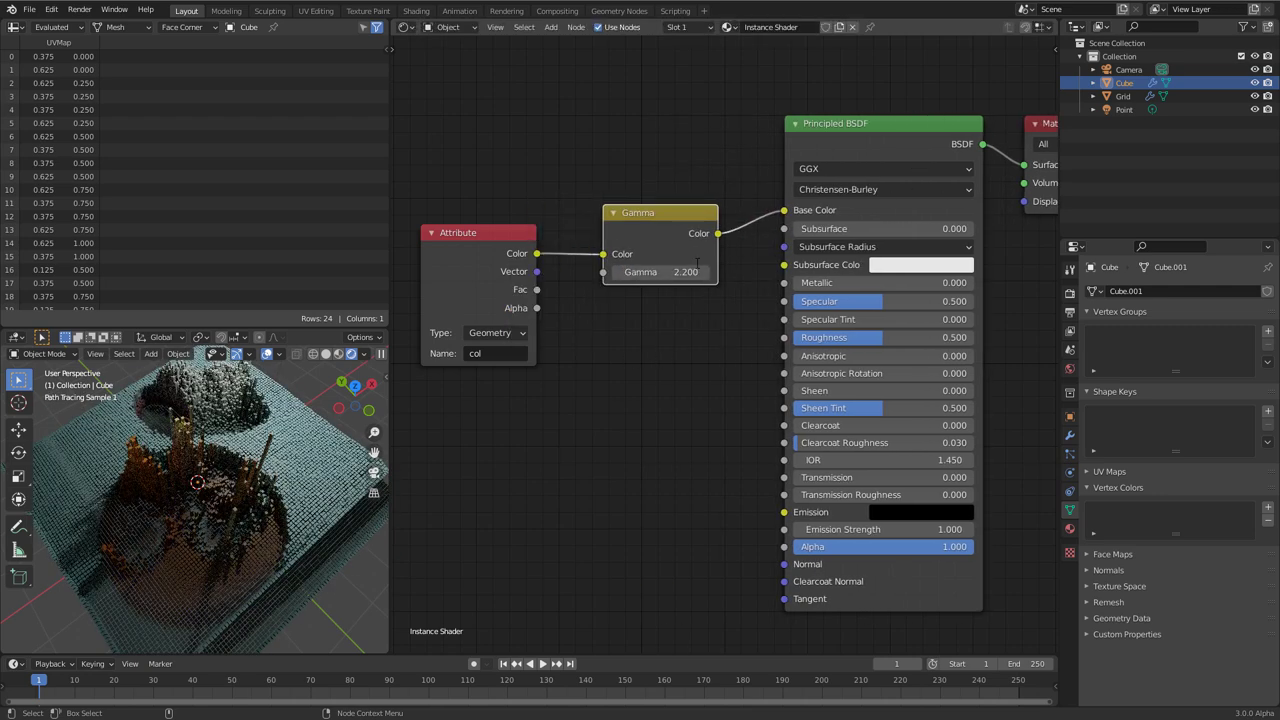
click(742, 237)
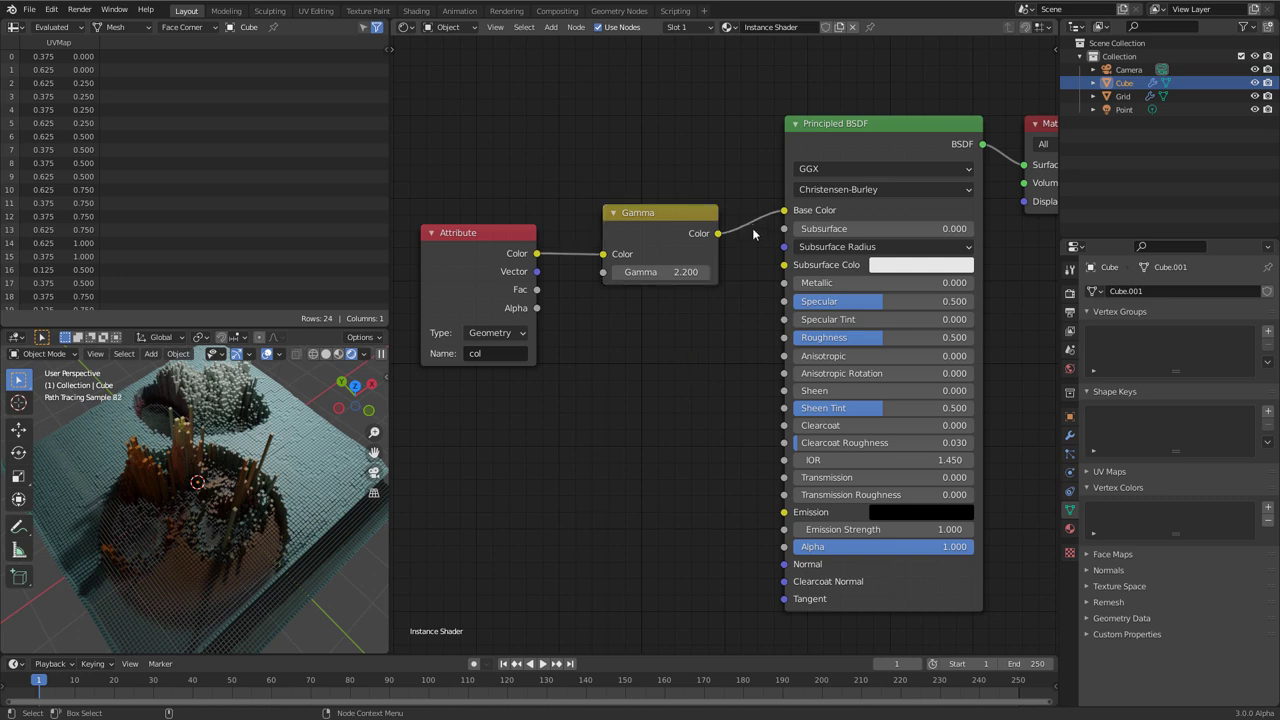
Connect the Gamma node's Color output to Subsurface Color as well, and set Subsurface to about 0.364.
drag(719, 234, 784, 265)
drag(835, 228, 888, 230)
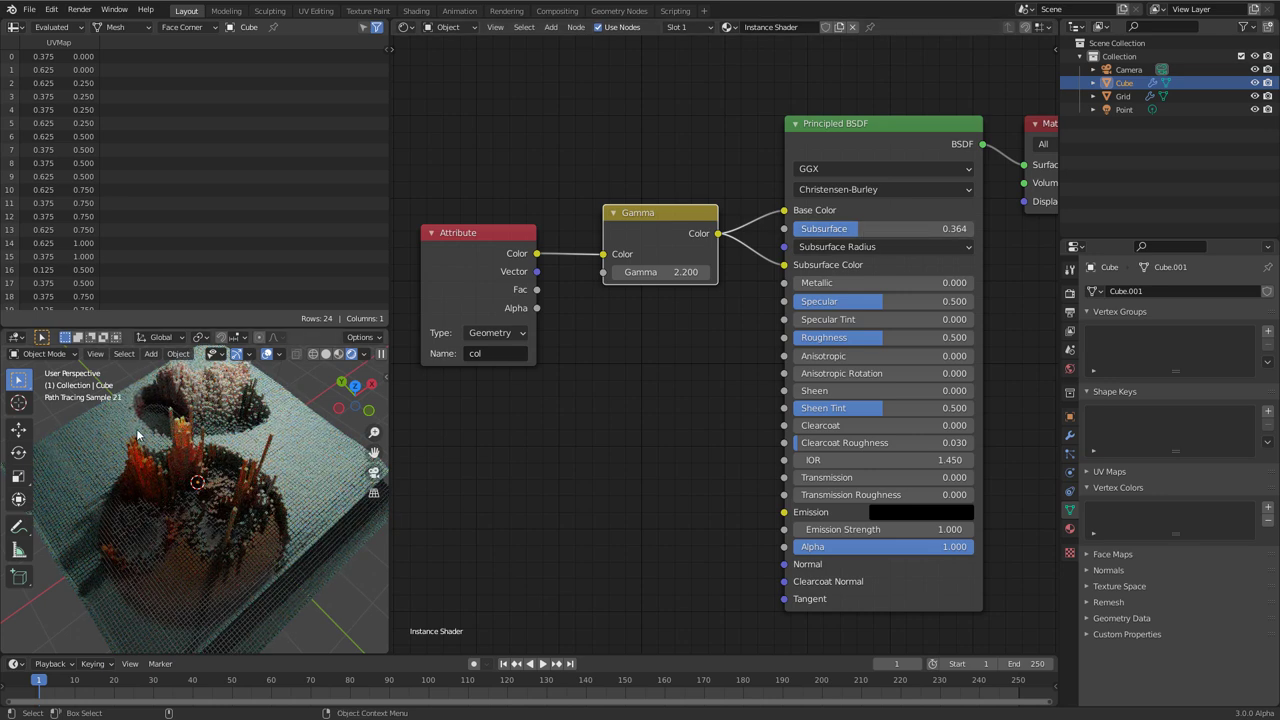
middle_drag(237, 545, 160, 500)
Turn the shader editor area into a 3D viewport and change the point light above the grid to an Area light.
click(404, 27)
click(436, 65)
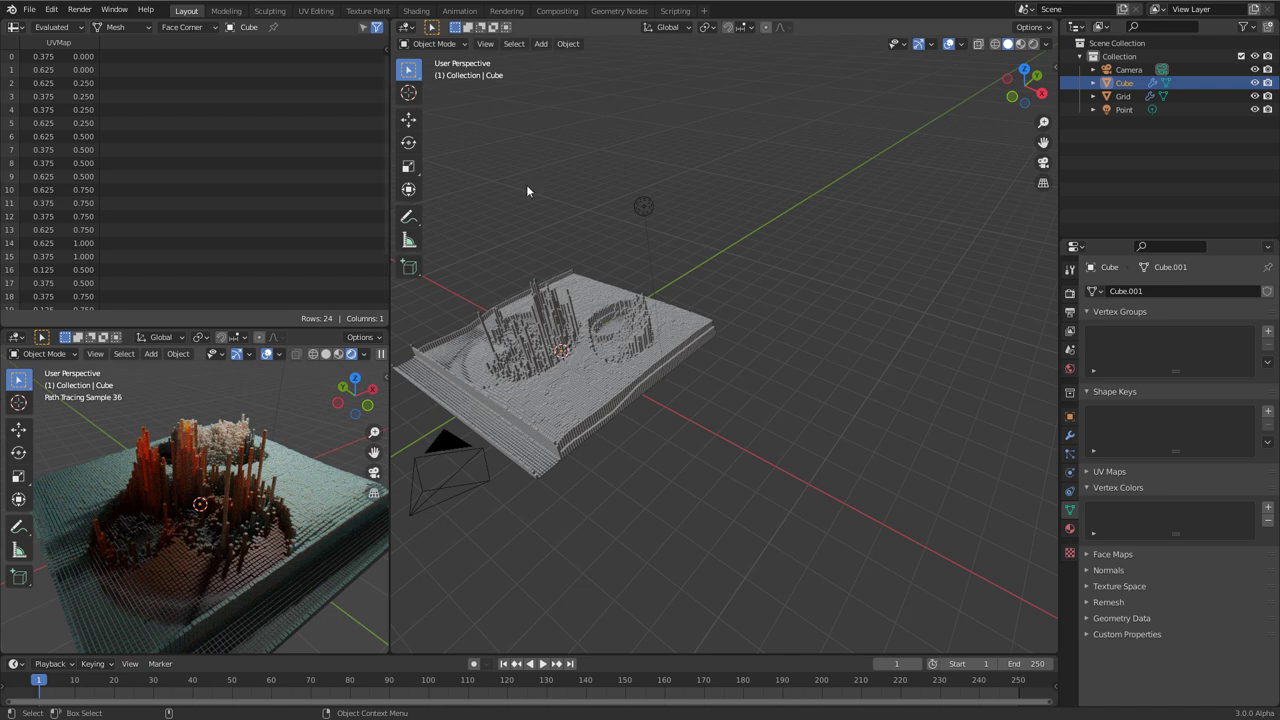
click(644, 206)
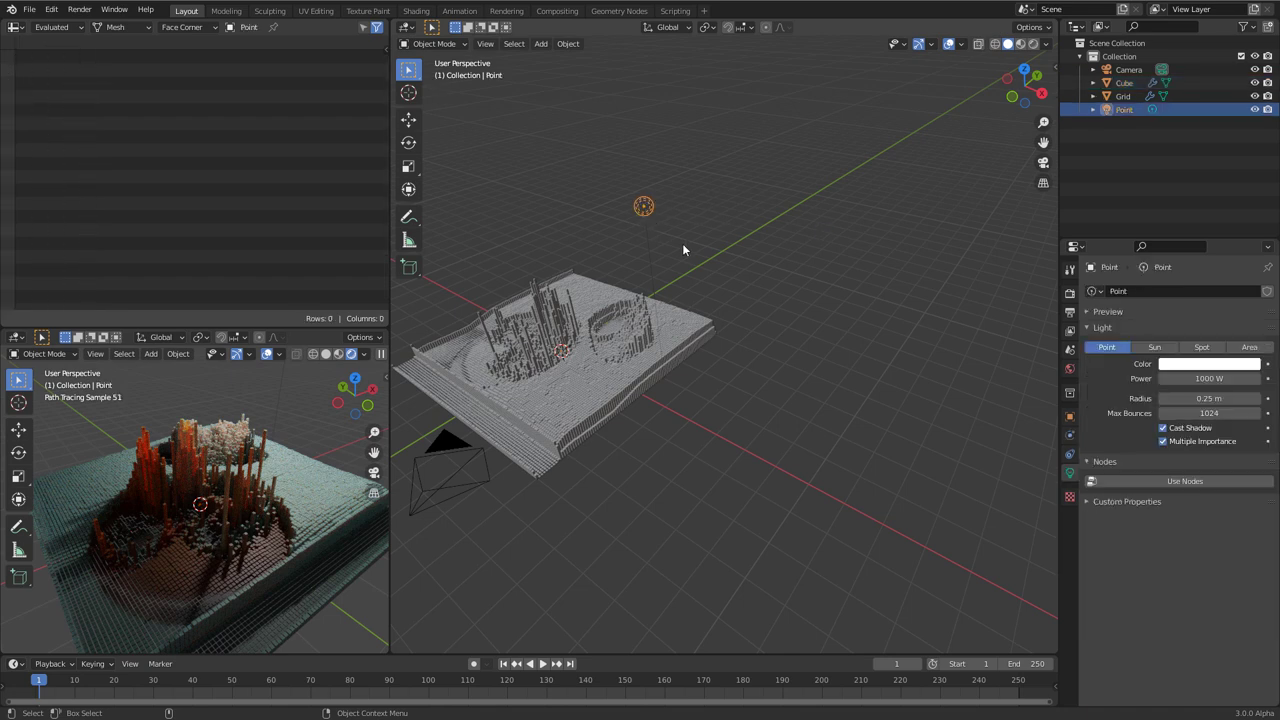
click(1252, 349)
Scale up the area light and rotate it about 30.4° so it aims at the cube field.
key(s)
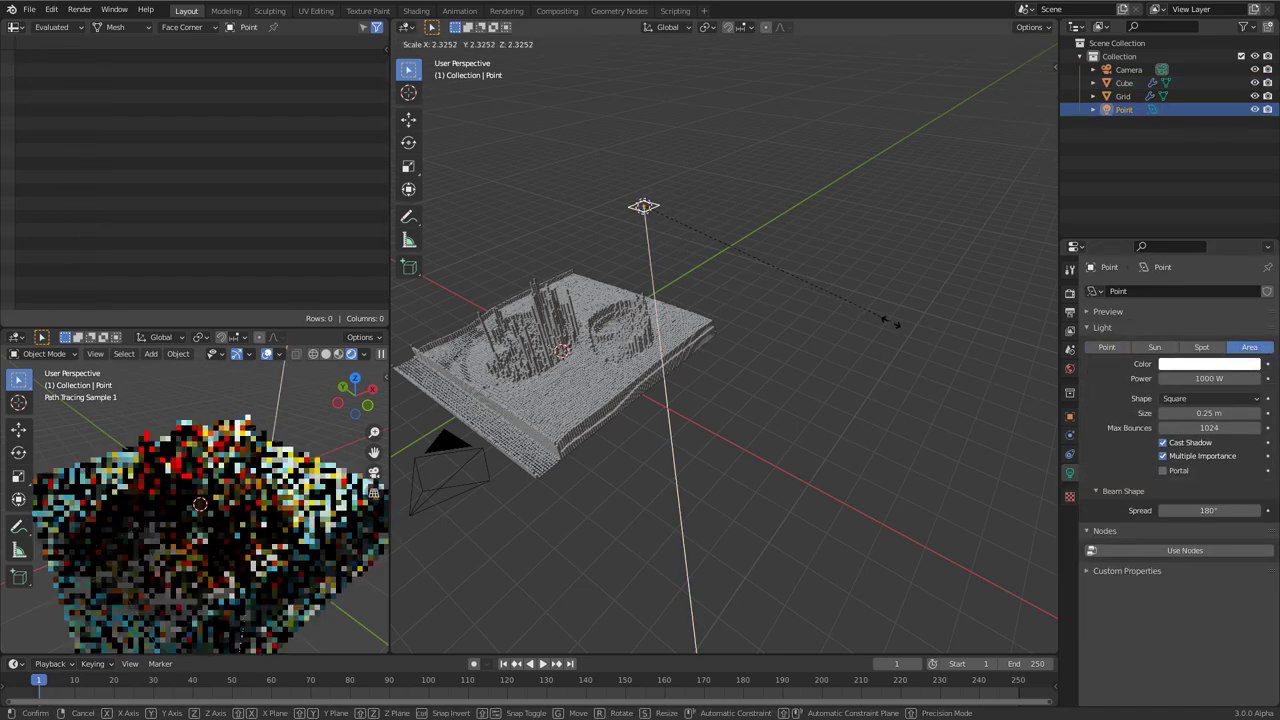
click(728, 272)
key(s)
click(751, 464)
middle_drag(751, 468, 800, 458)
key(r)
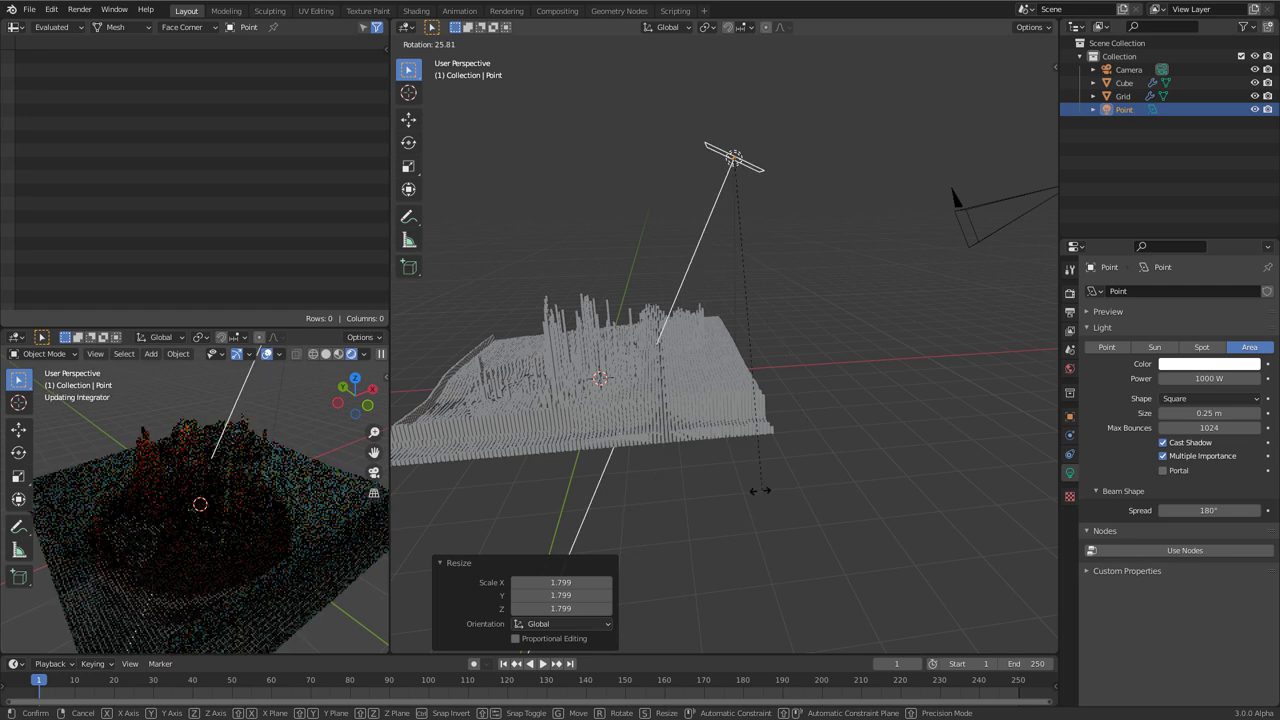
click(720, 488)
middle_drag(638, 421, 864, 424)
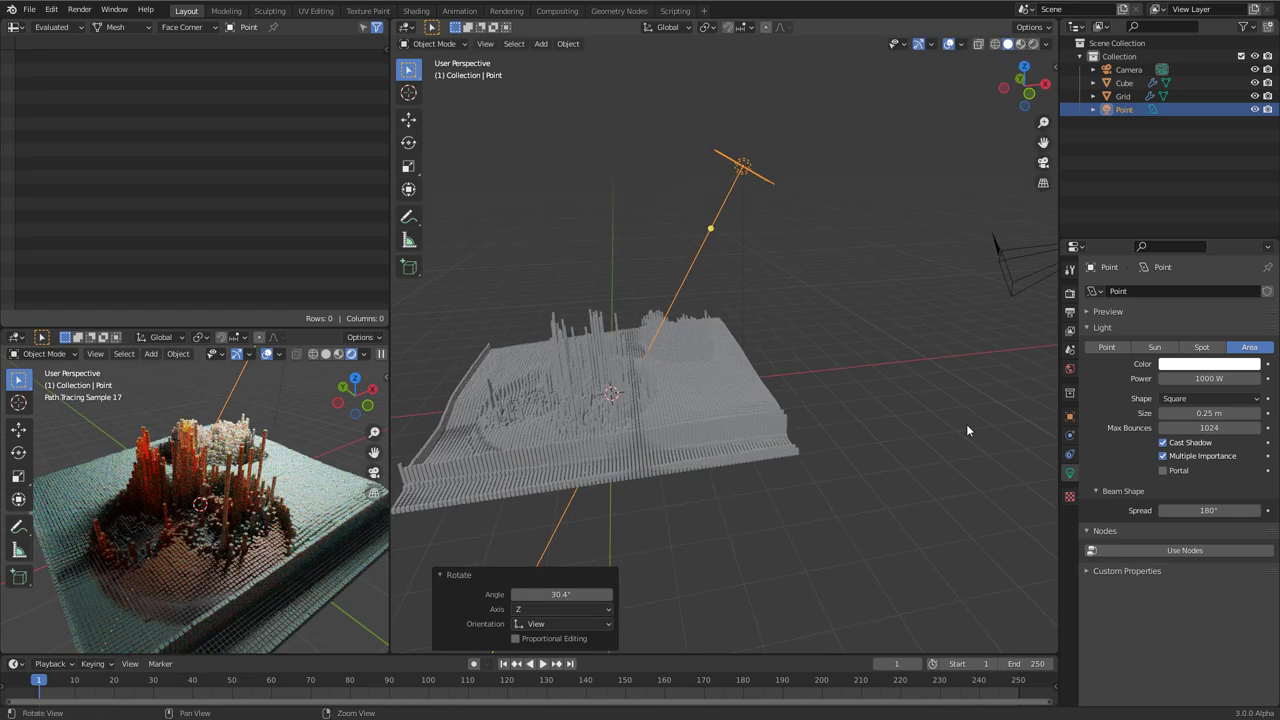
Set the area light's power to 3000 W and inspect the rendered columns up close.
click(1214, 378)
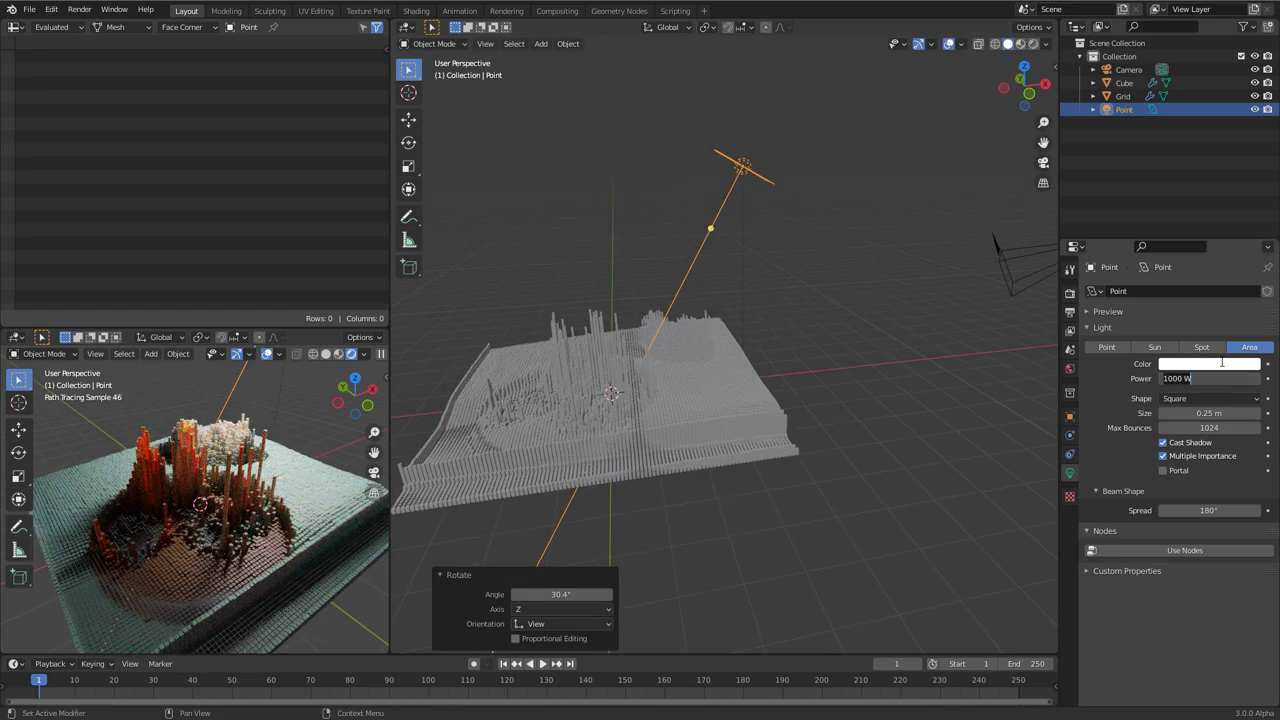
text(2)
key(Return)
middle_drag(205, 512, 272, 458)
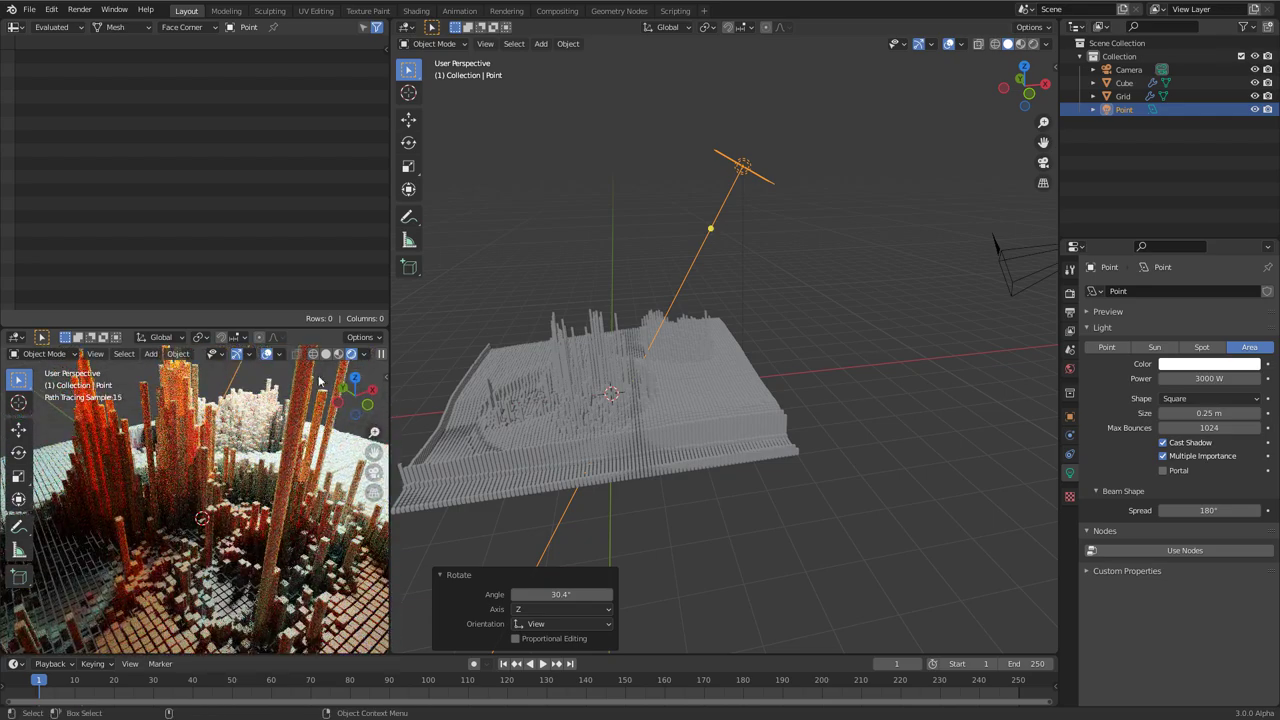
Switch the large 3D viewport to a Geometry Node Editor showing the Grid object's Clones node tree.
middle_drag(290, 508, 299, 503)
middle_drag(768, 388, 780, 424)
drag(355, 392, 325, 415)
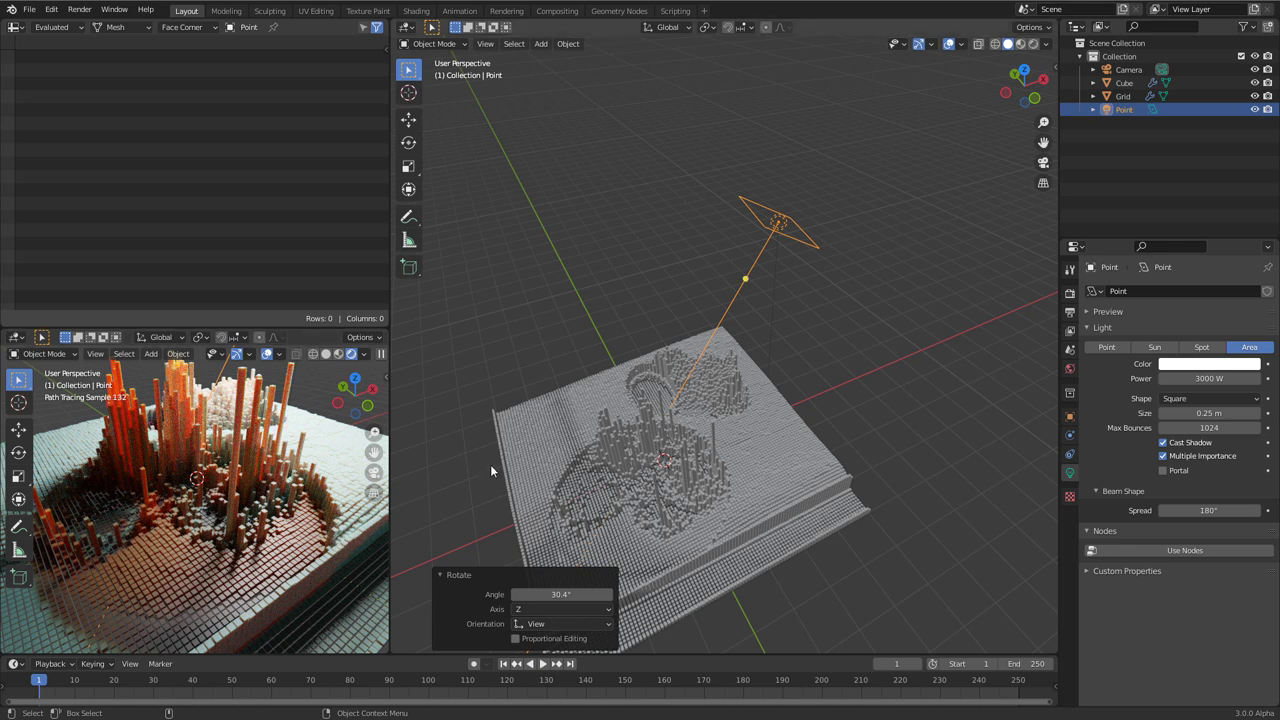
click(441, 484)
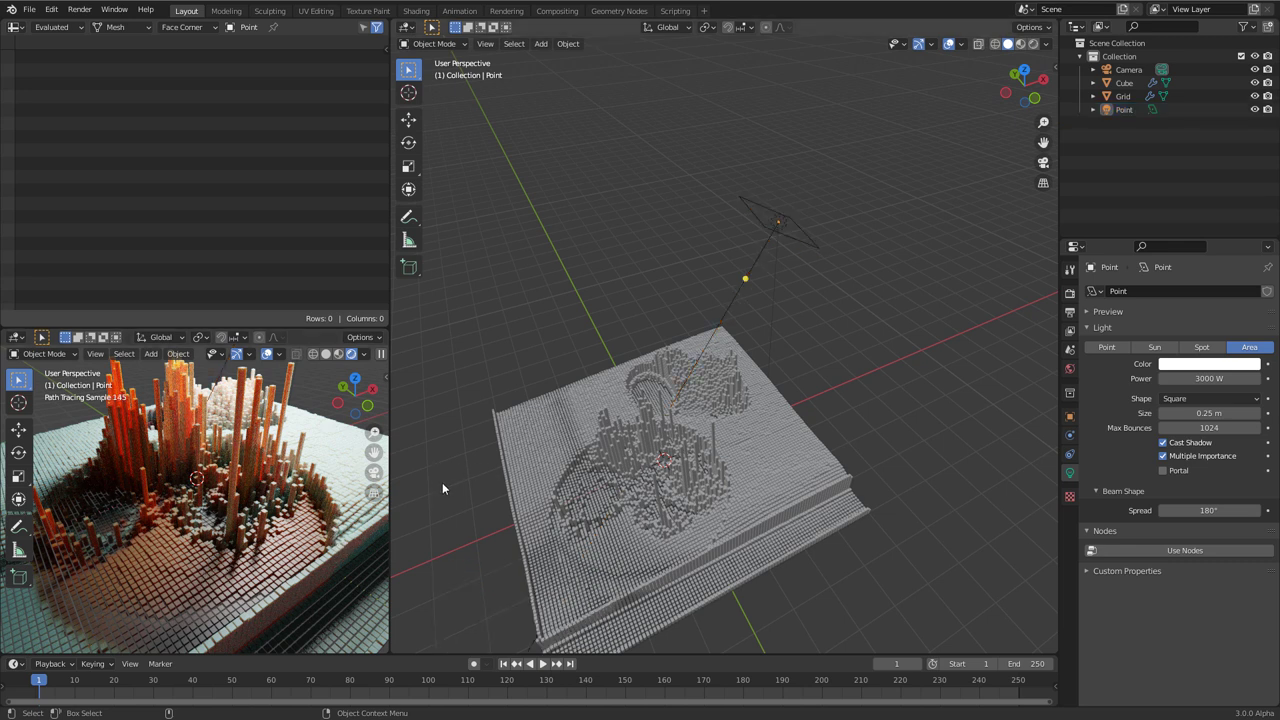
click(1123, 96)
click(405, 28)
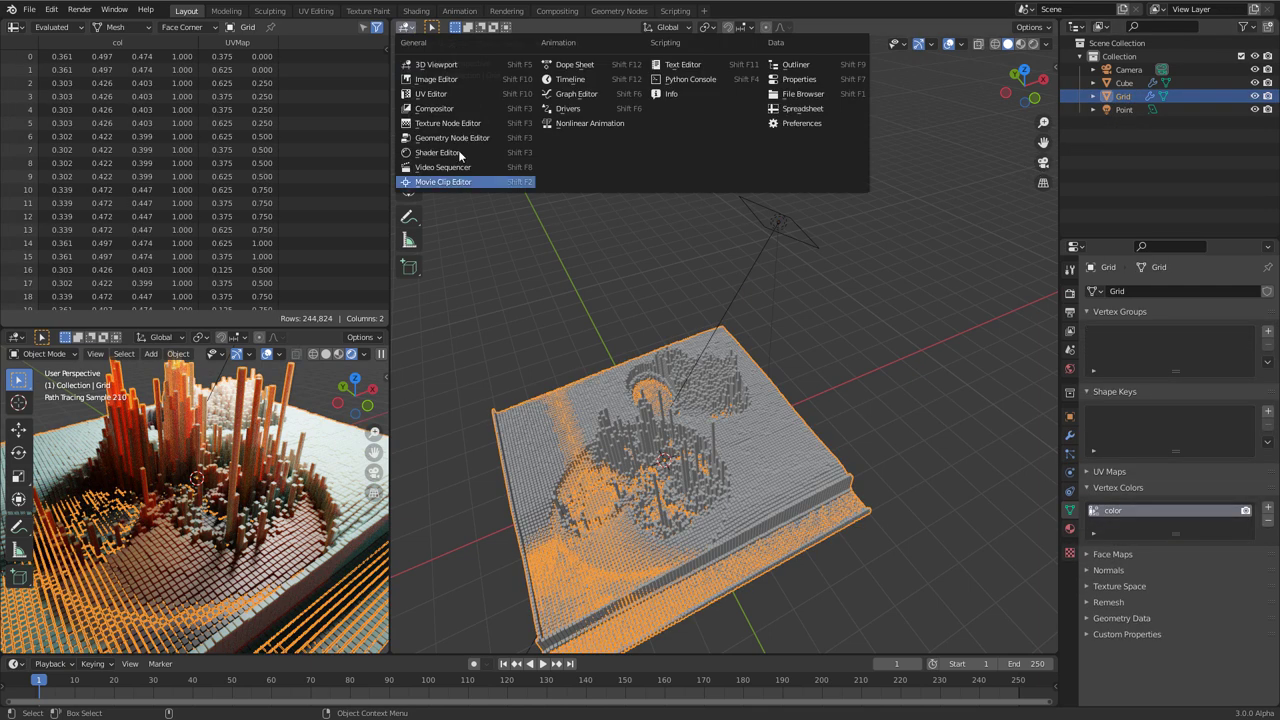
click(465, 136)
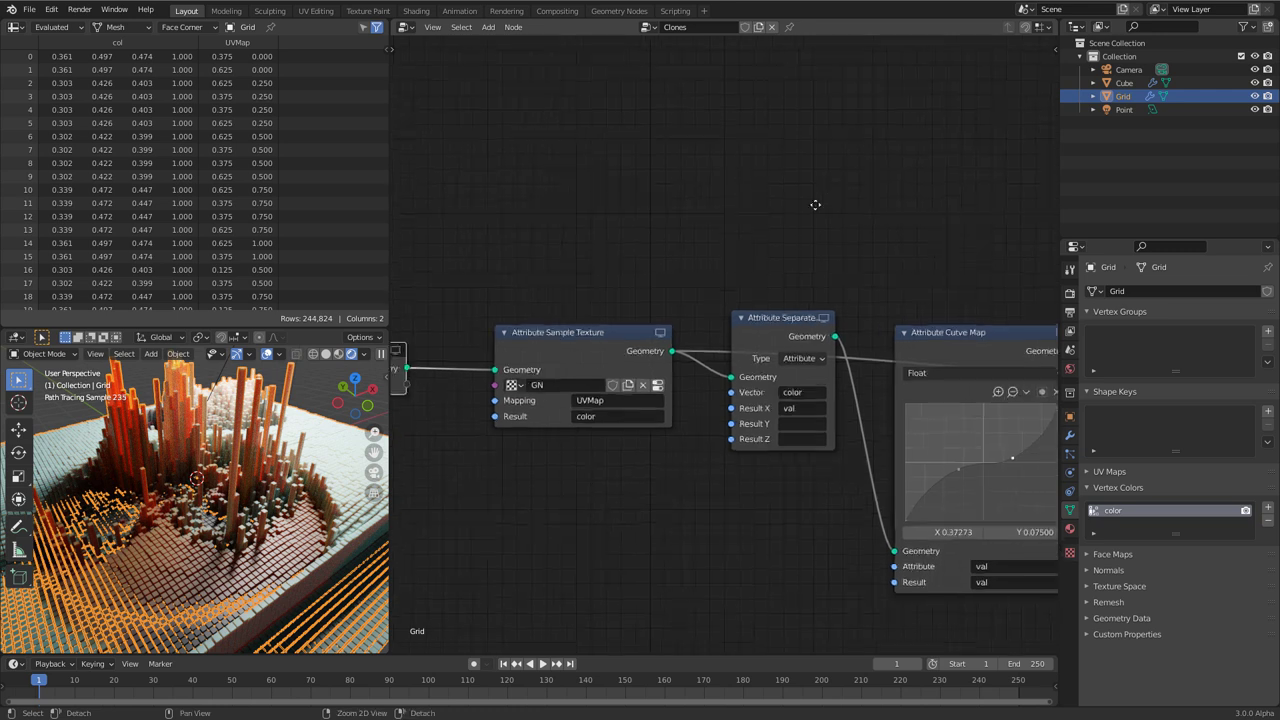
Insert a Subdivide node between the Group Input and Attribute Sample Texture nodes in the Grid's node tree.
scroll(603, 246, down, 3)
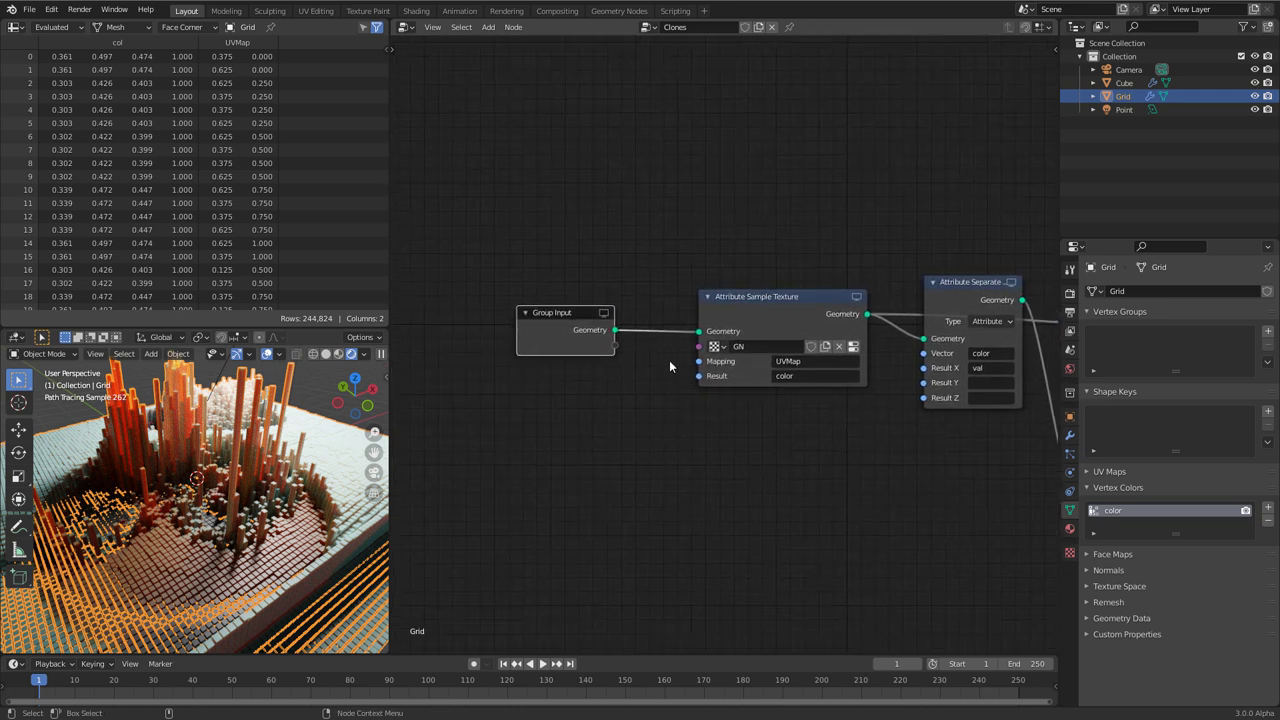
click(568, 461)
key(shift+a)
click(564, 460)
text(subd)
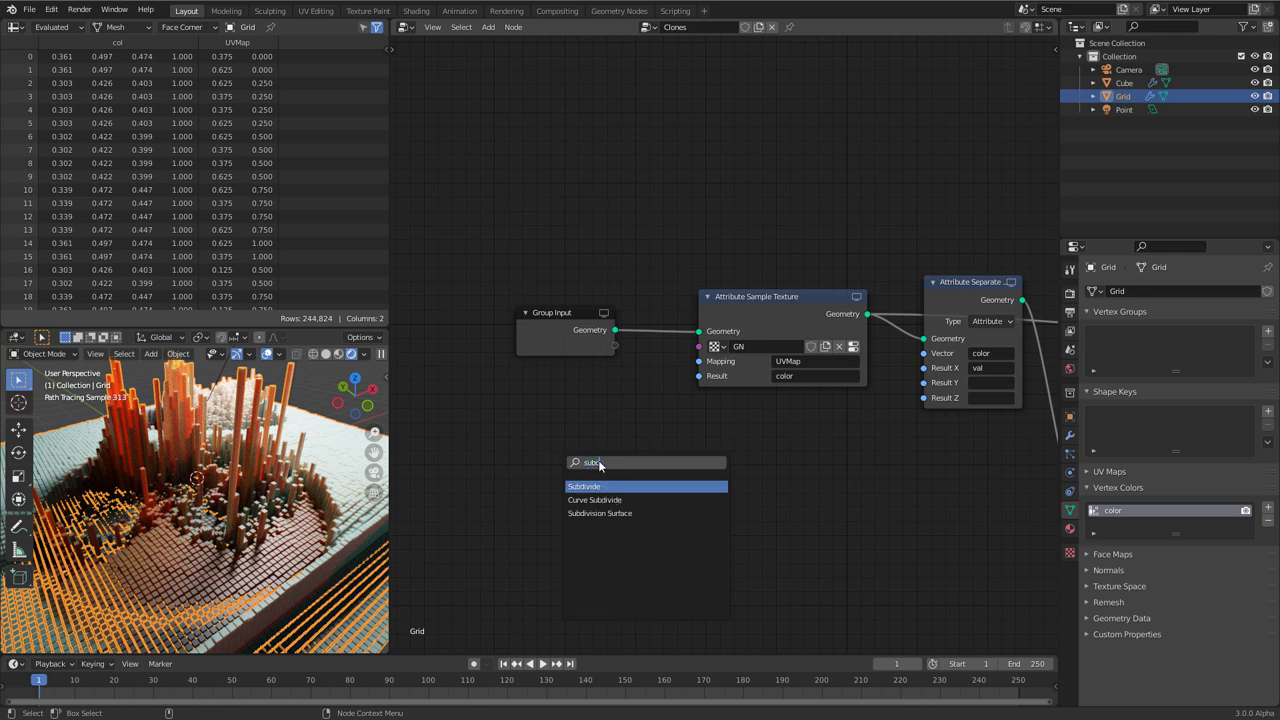
click(603, 486)
click(650, 301)
click(706, 355)
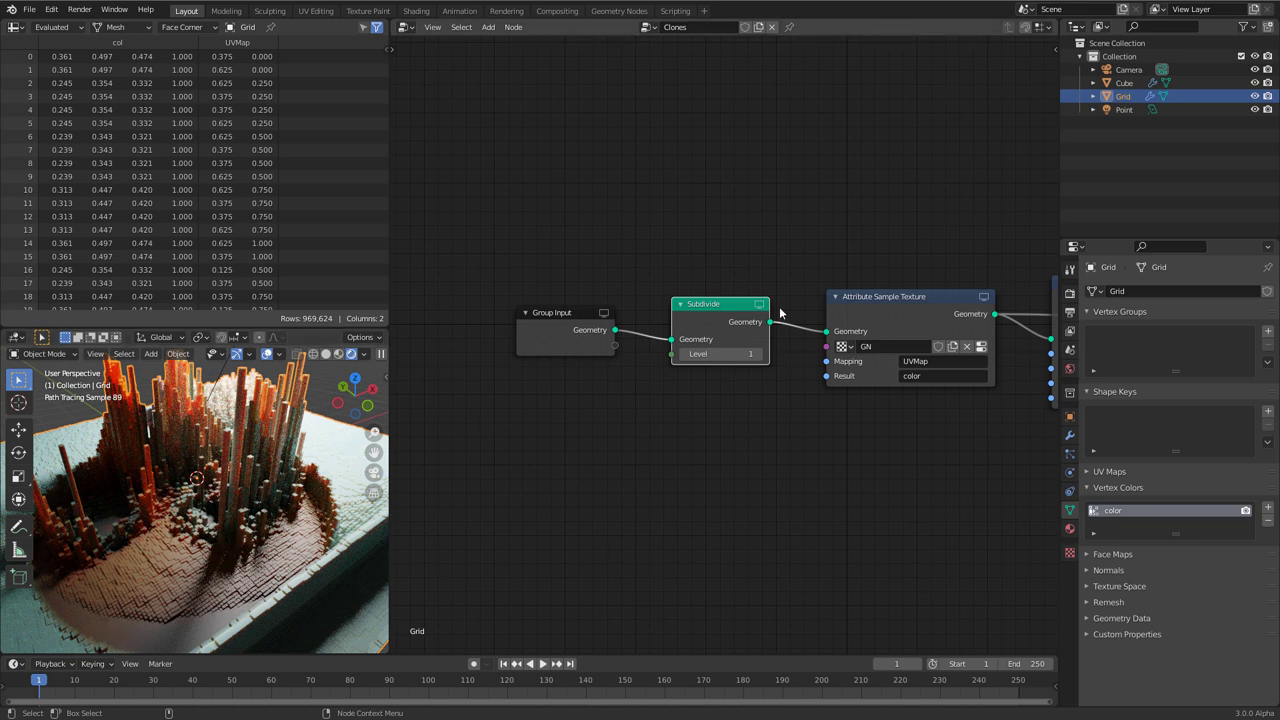
Set the Cube's size to 0.004 in its Geometry Nodes modifier.
click(1124, 83)
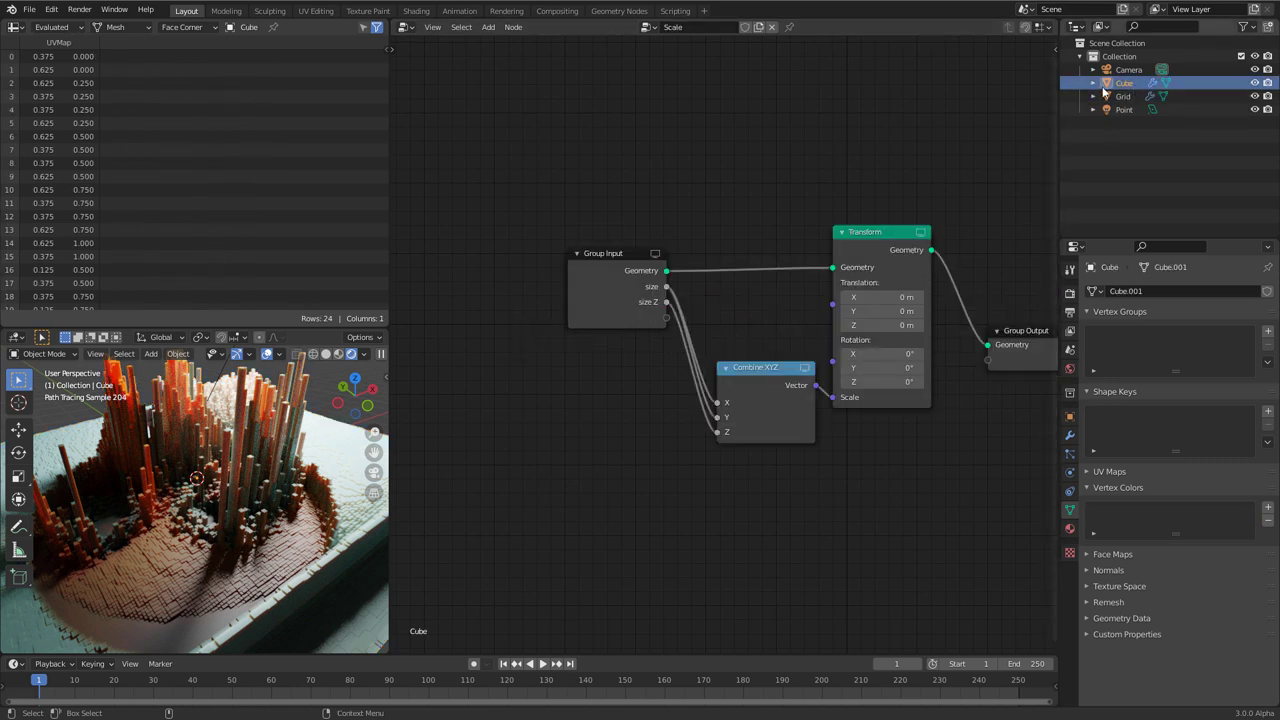
click(1070, 435)
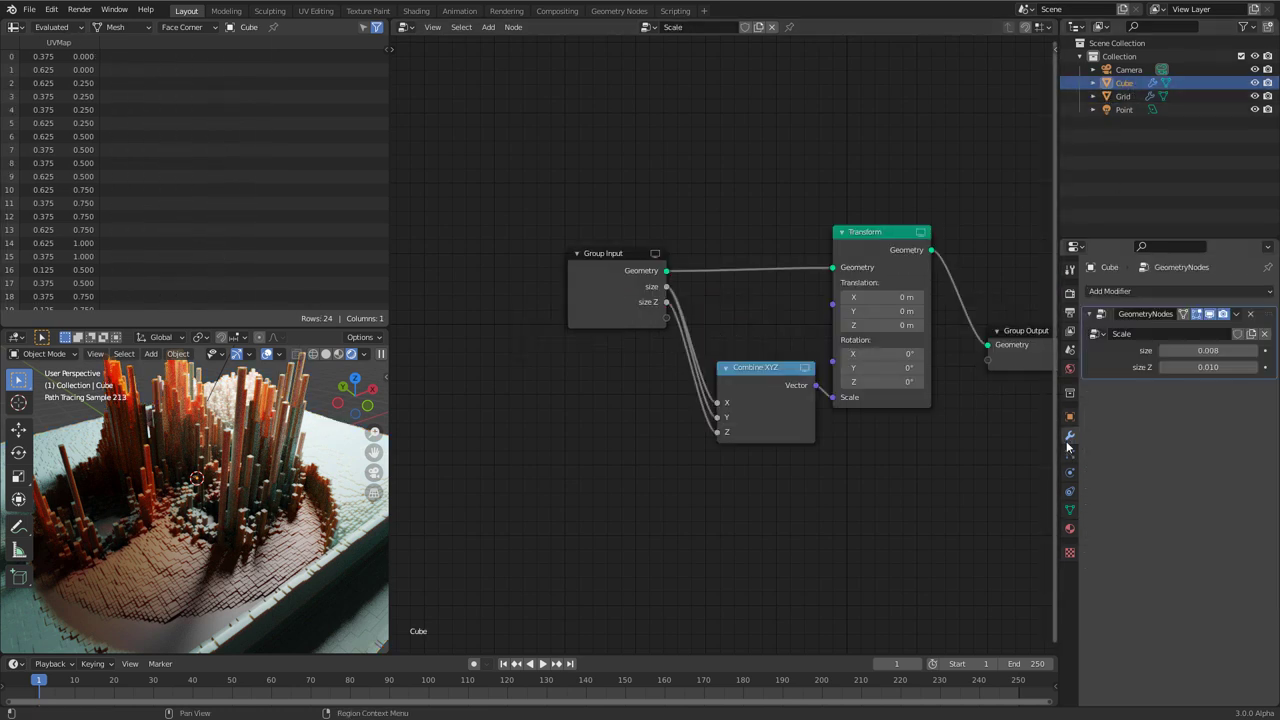
click(1217, 352)
click(1196, 351)
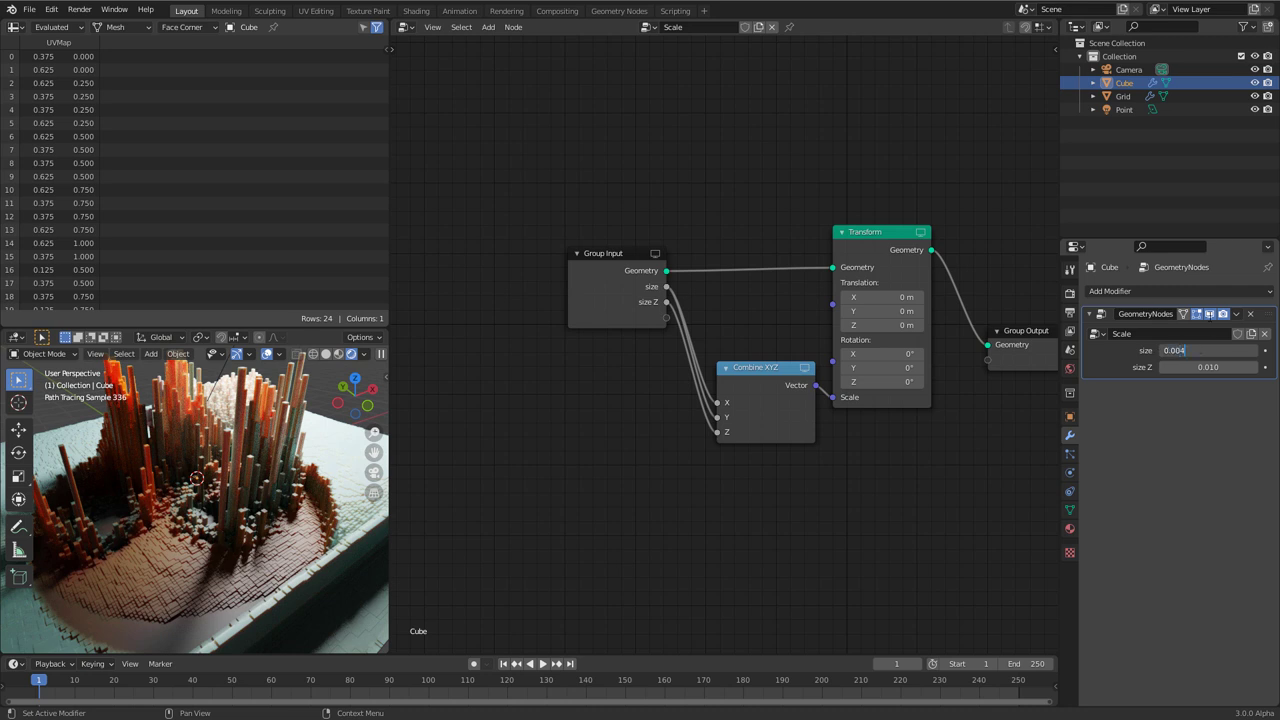
text(4)
key(Return)
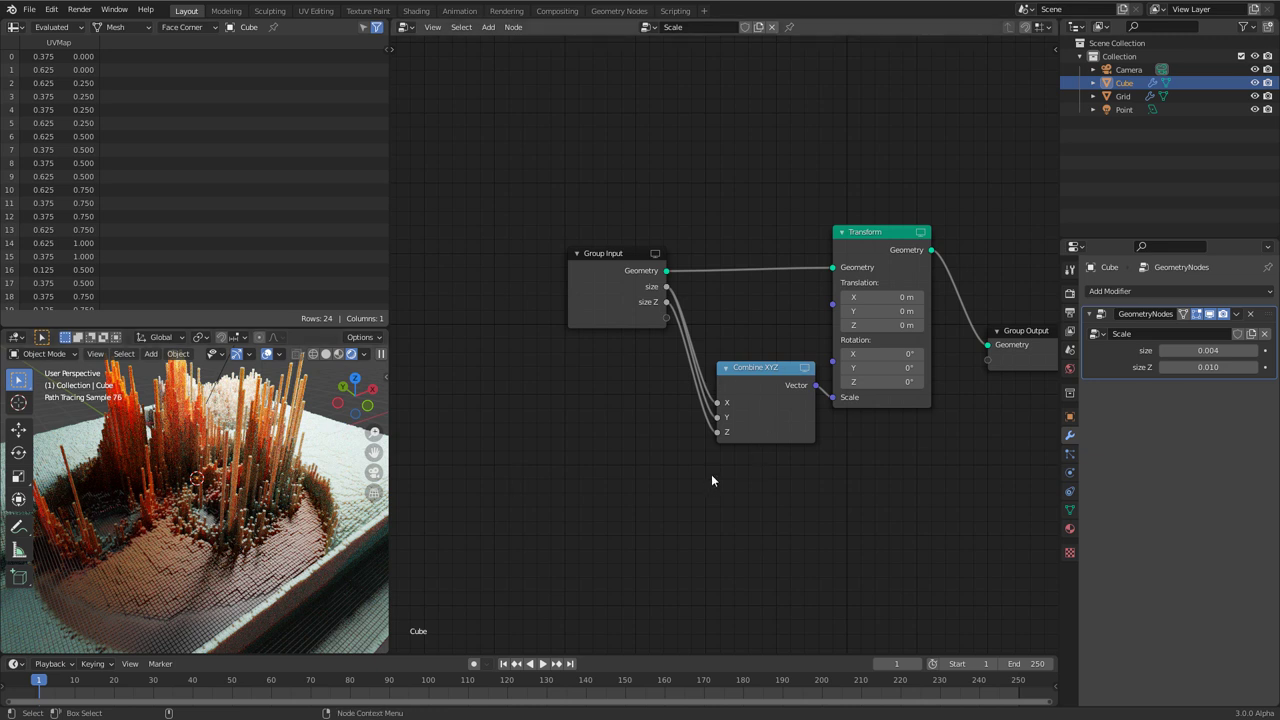
Raise the Level of the Subdivide node in the Grid's node tree to 3.
click(1115, 108)
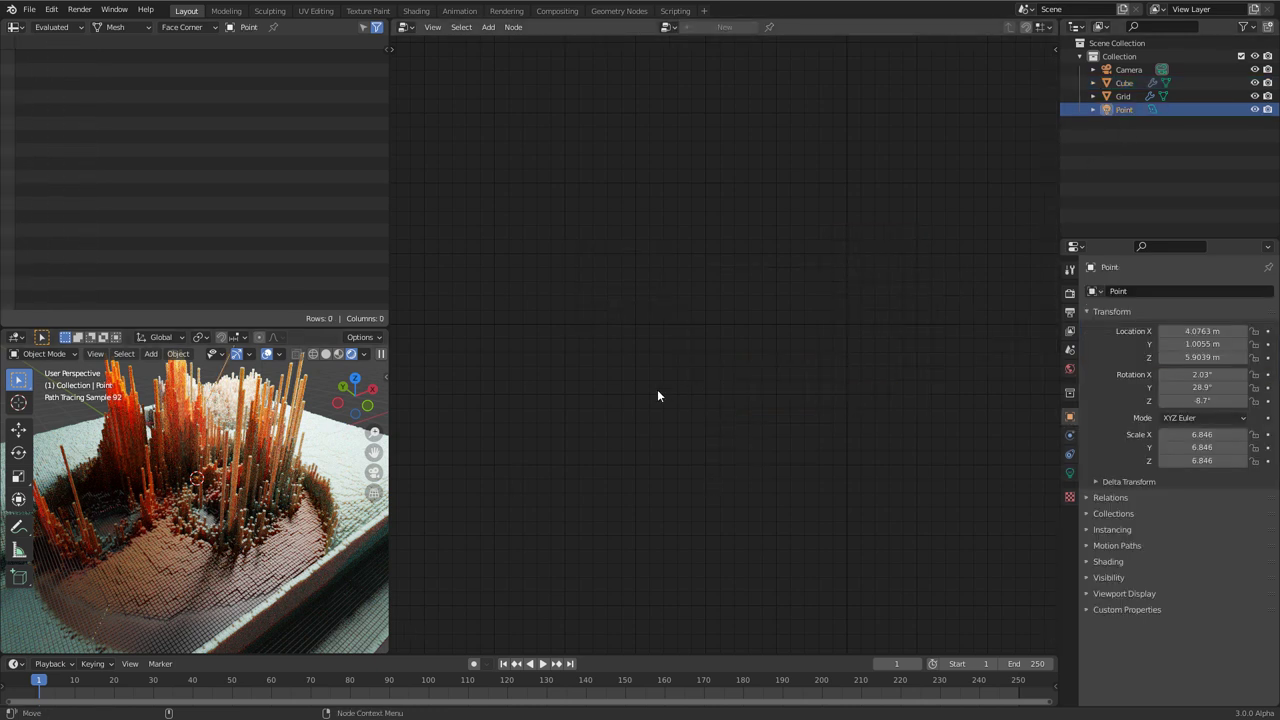
click(1122, 96)
click(756, 352)
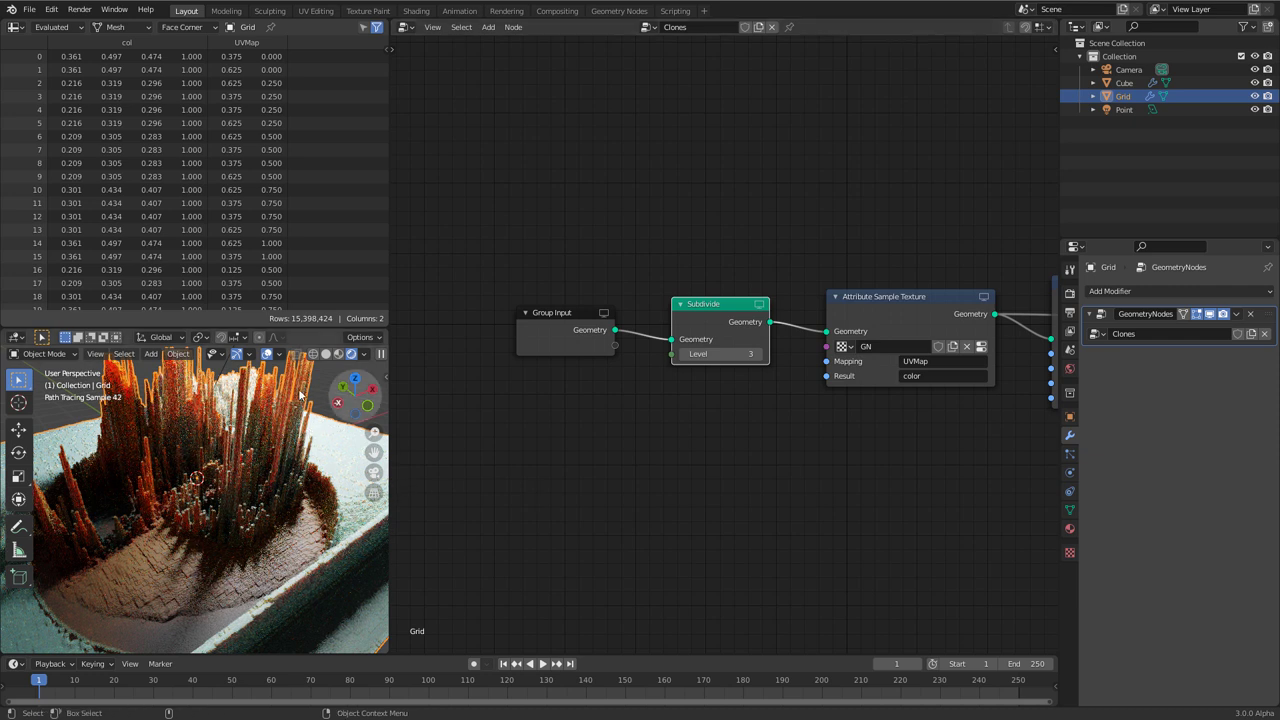
Reduce the Cube's size to 0.001 in its Geometry Nodes modifier.
click(1124, 84)
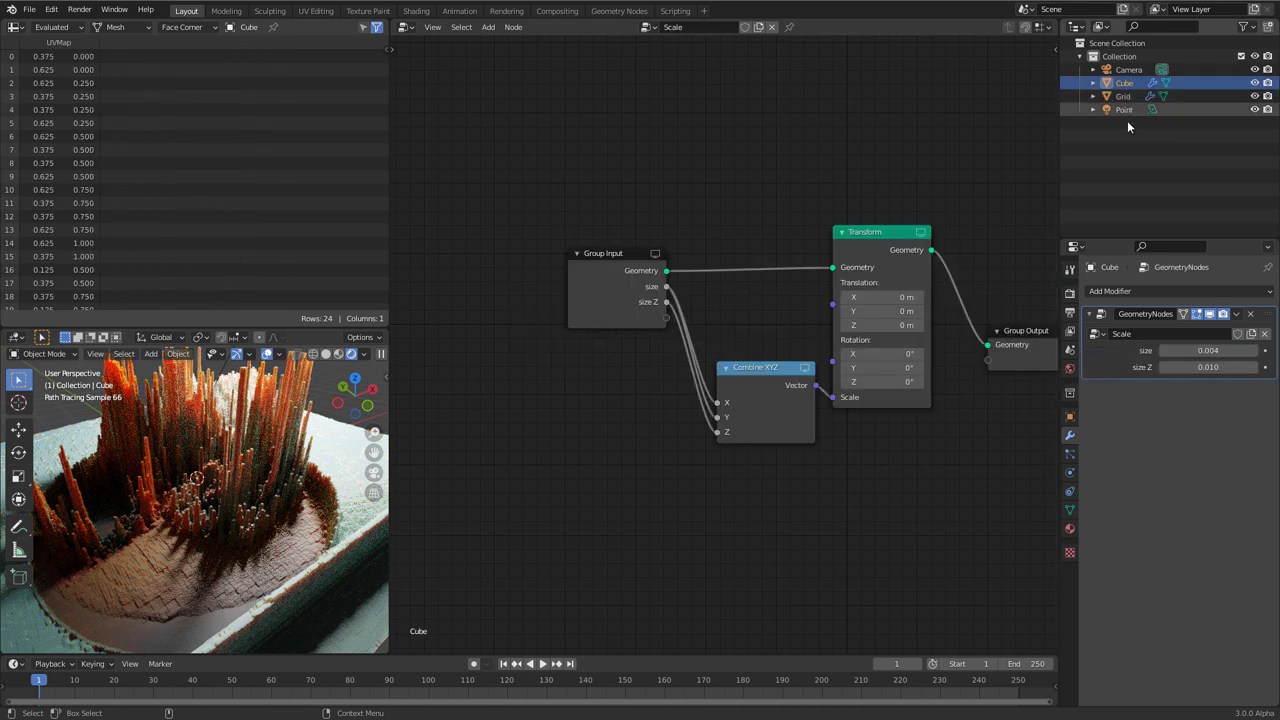
click(1211, 351)
click(1193, 352)
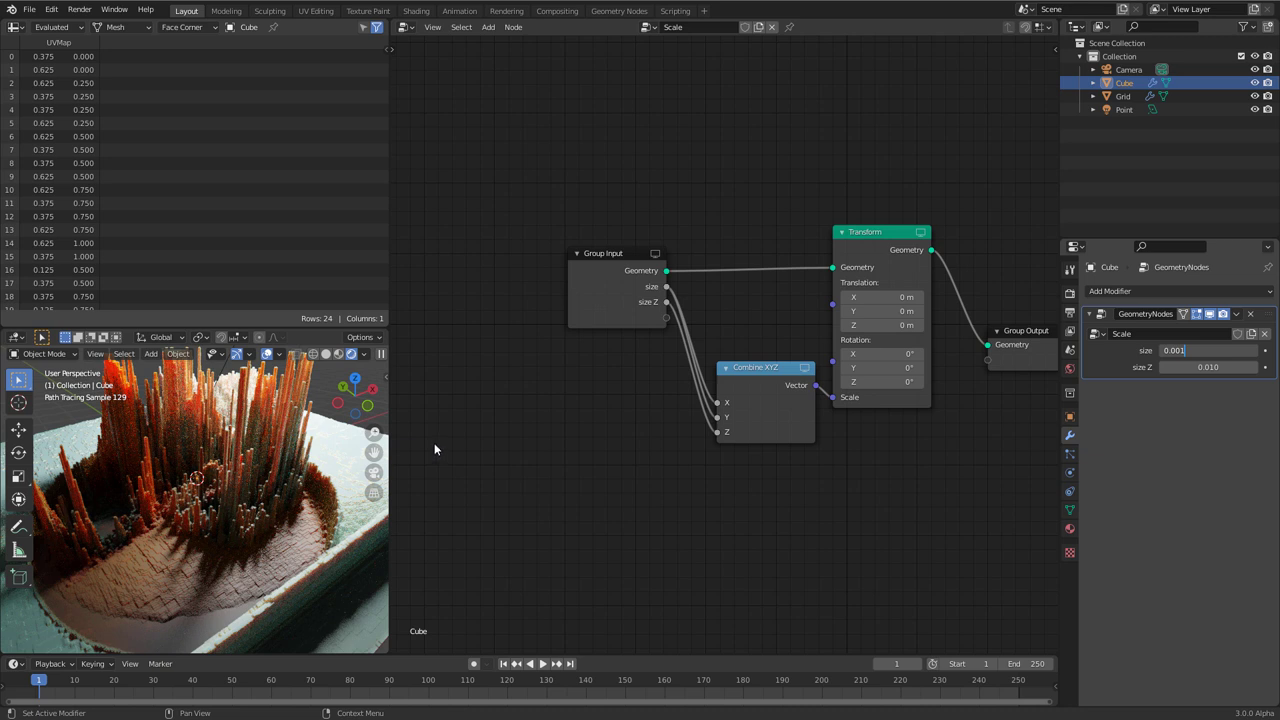
key(Return)
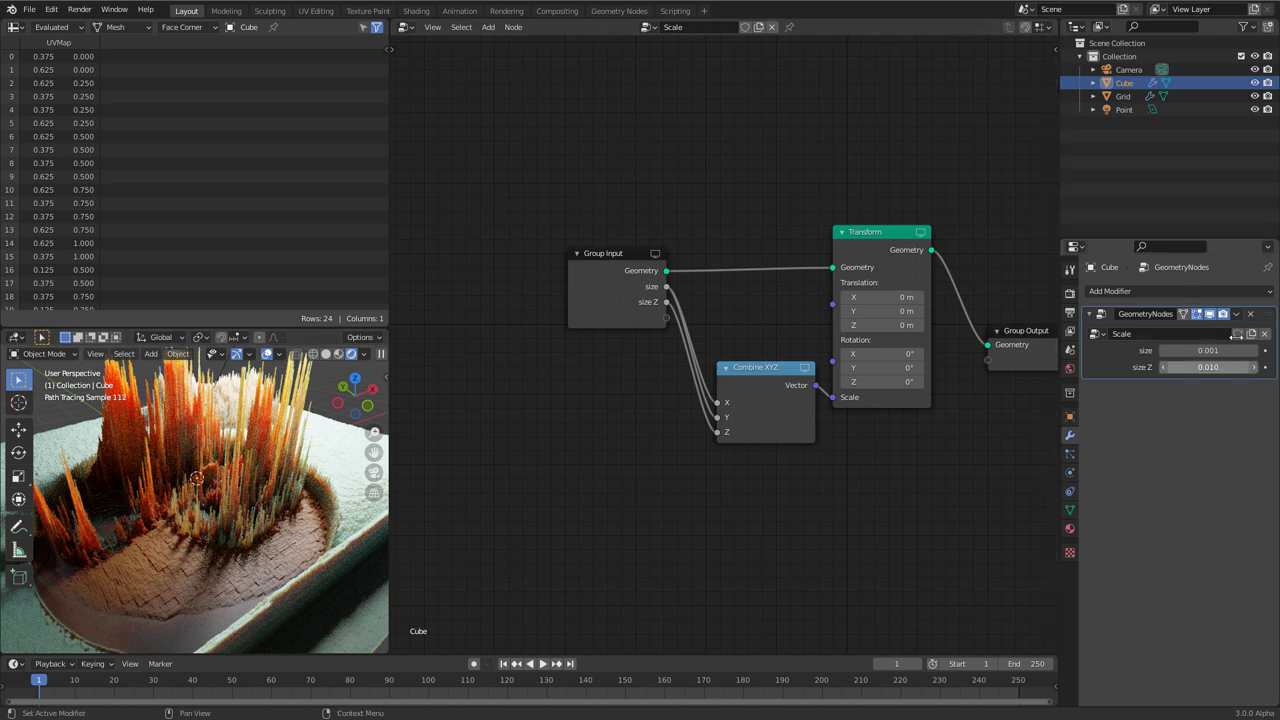
Expose the Subdivide node's Level as a group input in the Grid's Clones node tree.
click(1123, 96)
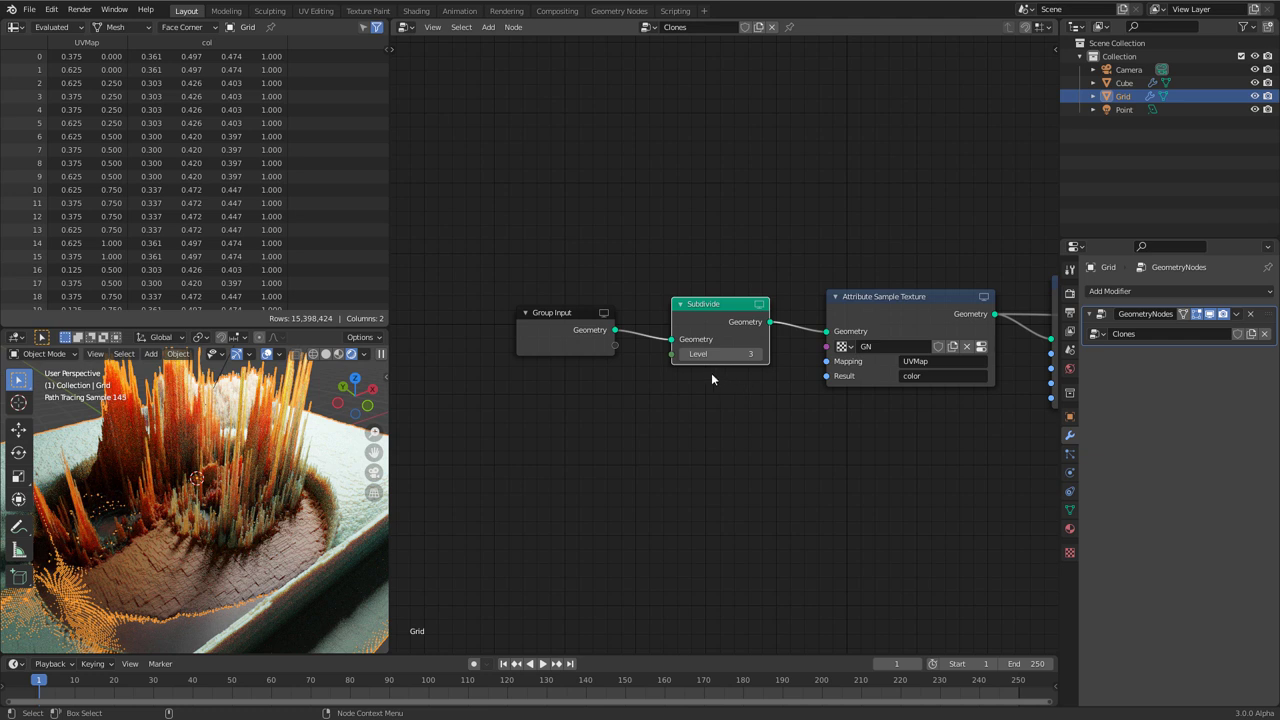
drag(671, 354, 601, 340)
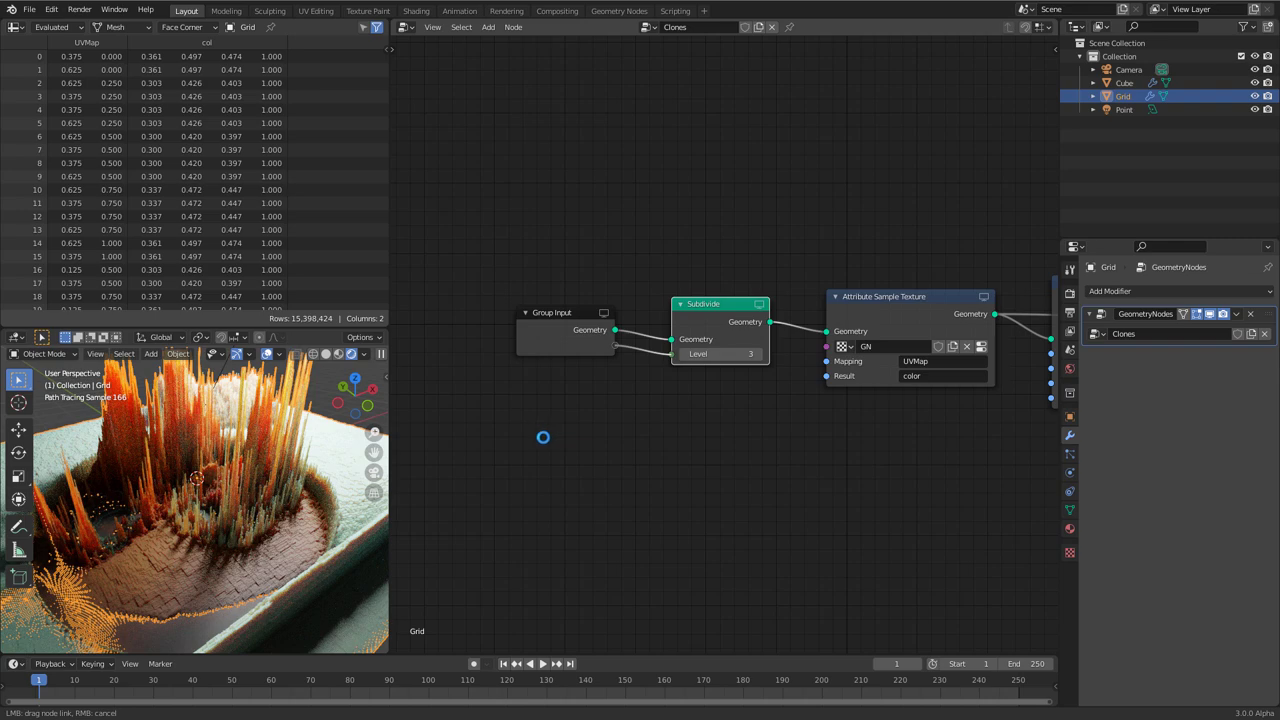
Enlarge the rendered viewport by shrinking the node editor and spreadsheet, and inspect the colored columns up close.
drag(391, 263, 738, 263)
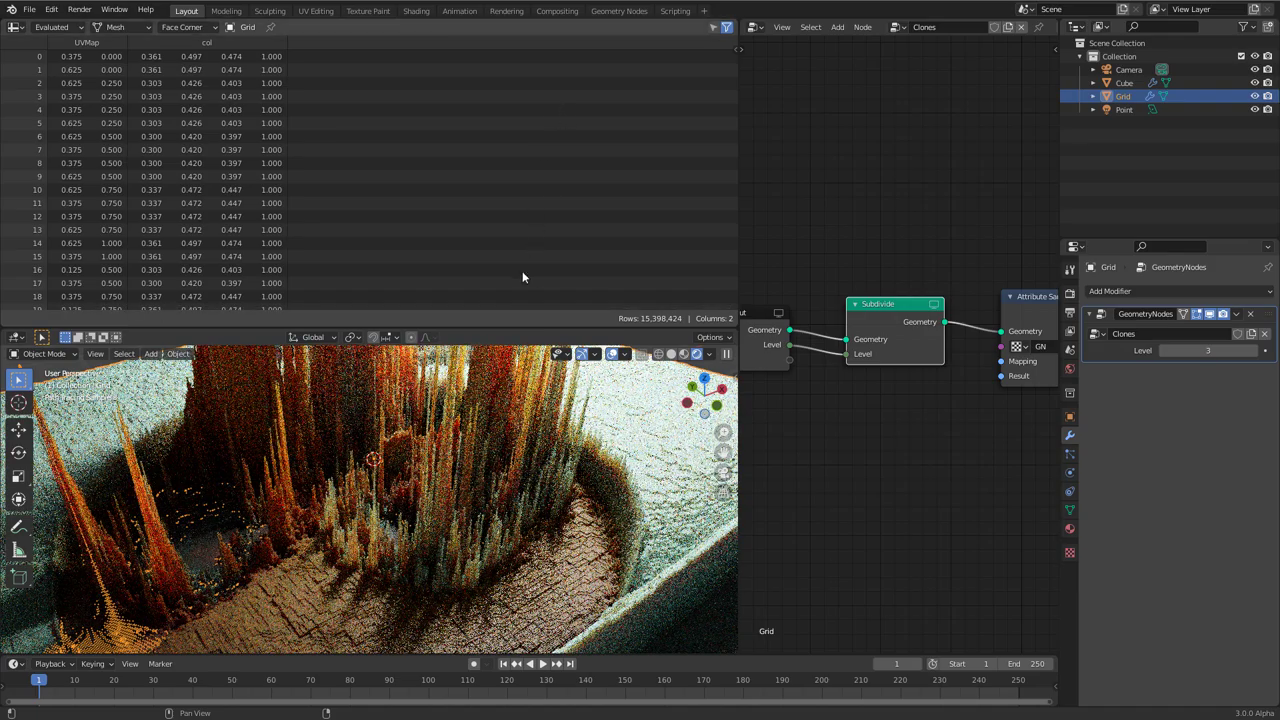
mouse_move(507, 329)
mouse_down()
mouse_move(526, 103)
mouse_move(522, 136)
mouse_up()
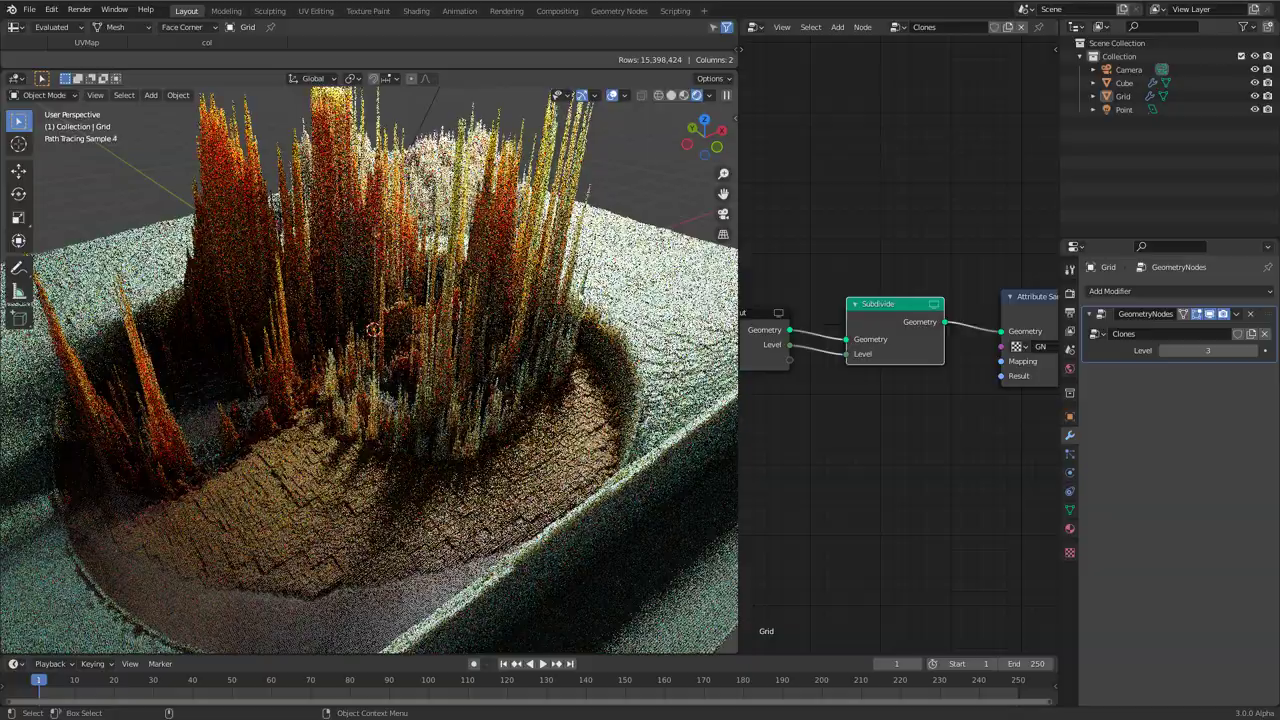
scroll(545, 363, down, 3)
middle_drag(545, 363, 500, 257)
scroll(500, 257, up, 6)
scroll(523, 443, down, 4)
scroll(523, 443, up, 6)
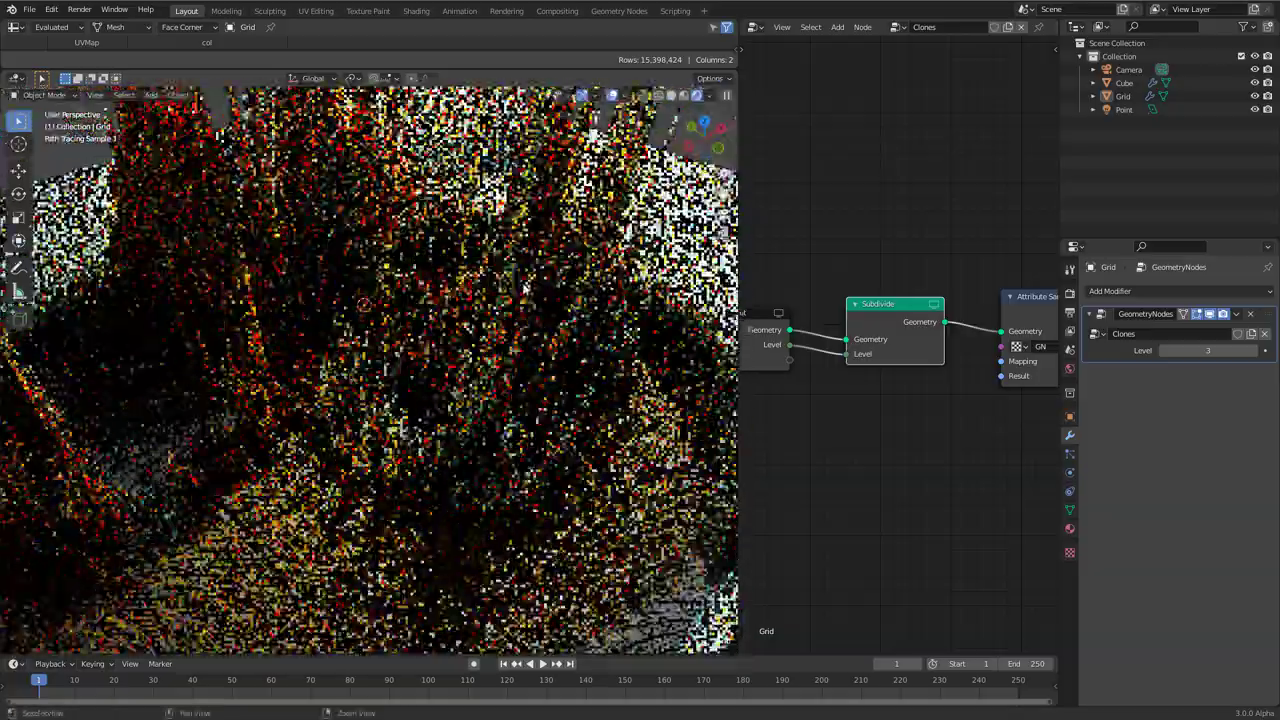
scroll(510, 380, down, 4)
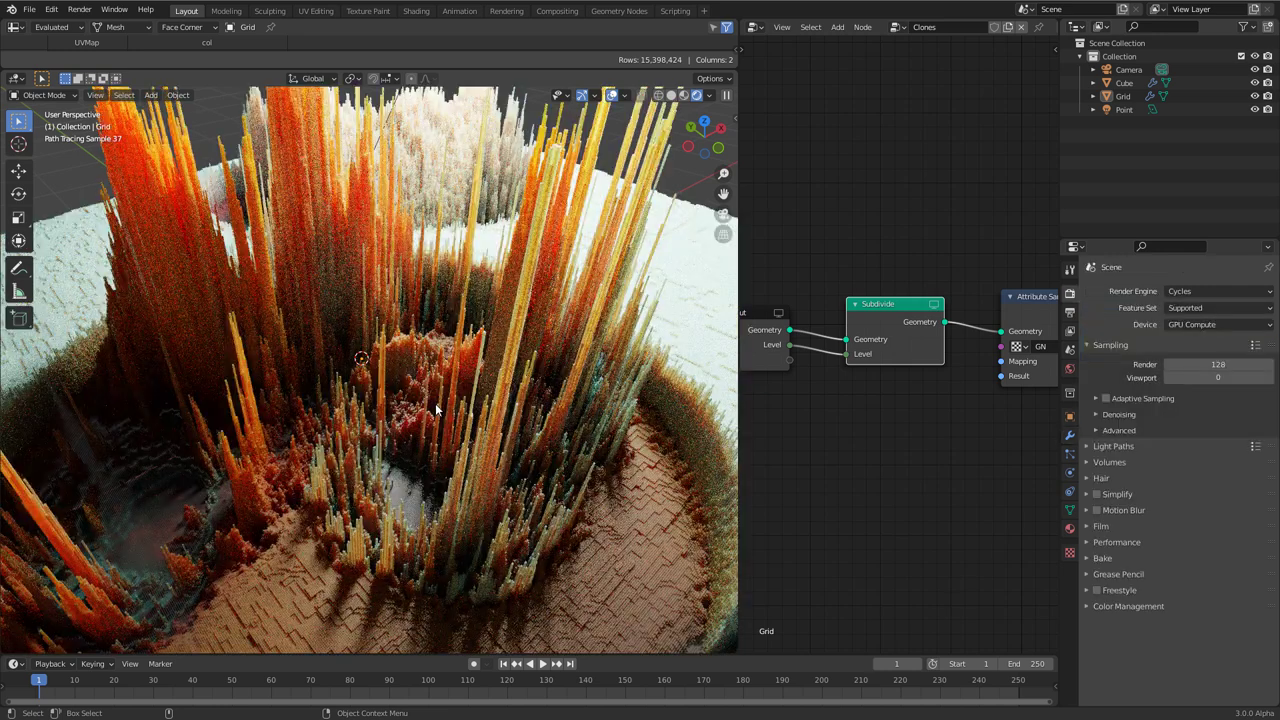